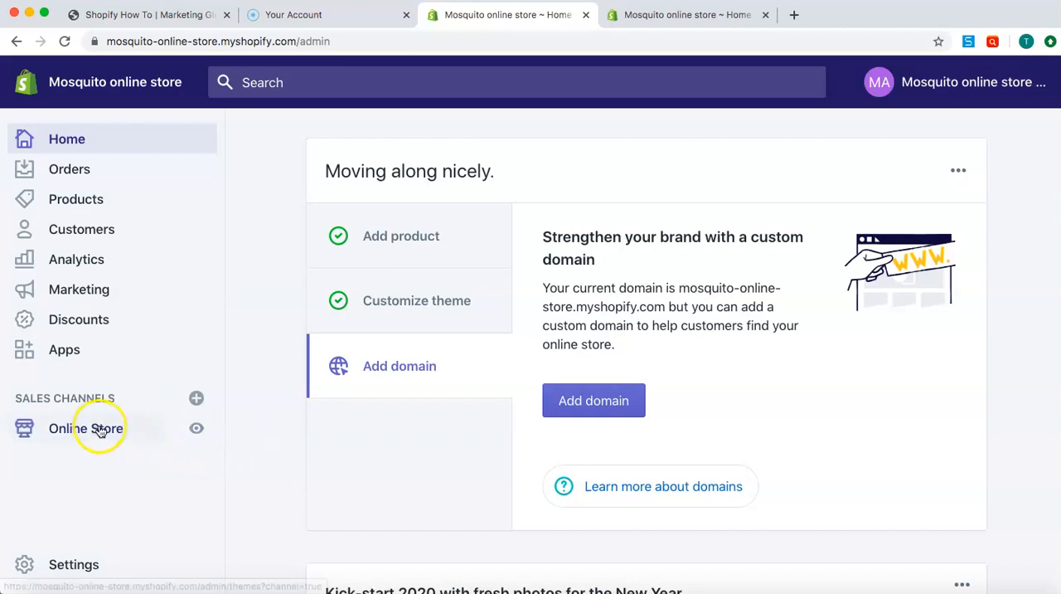
Open the online store's theme management page and look over the live Debut theme
click(73, 429)
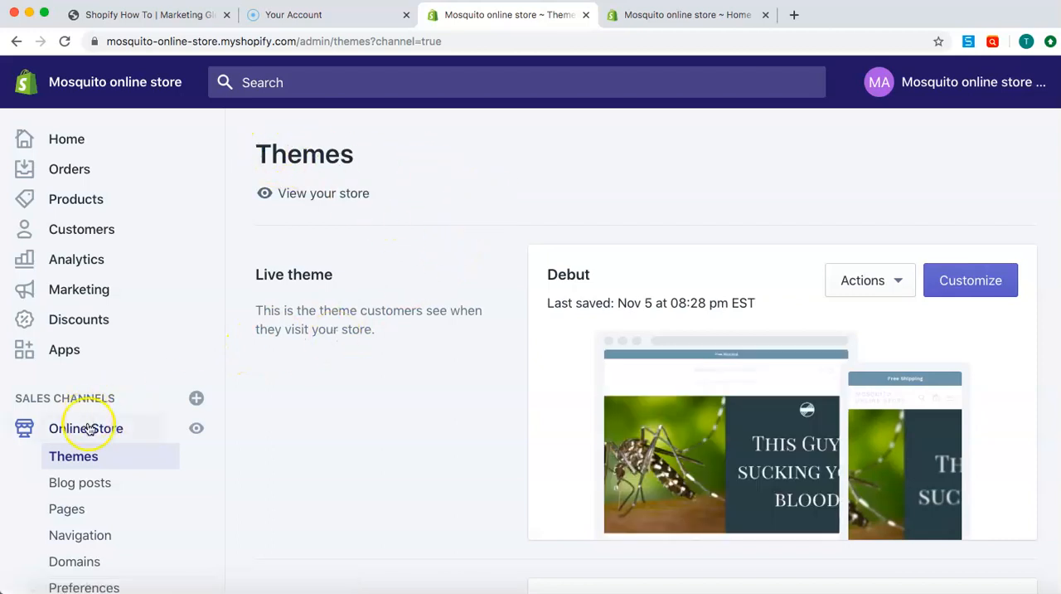
scroll(417, 465, down, 2)
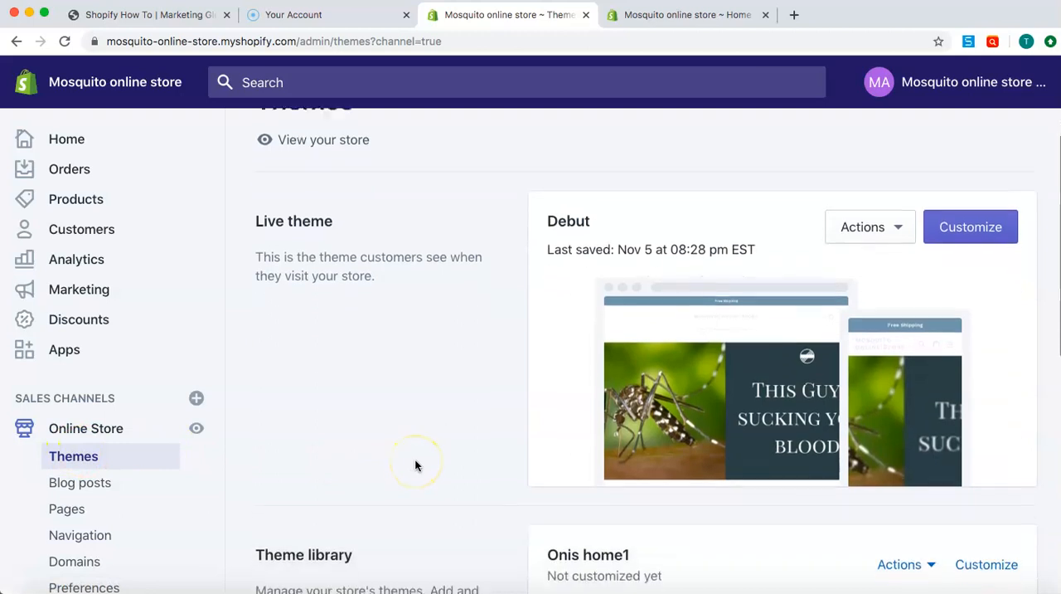
scroll(414, 458, down, 2)
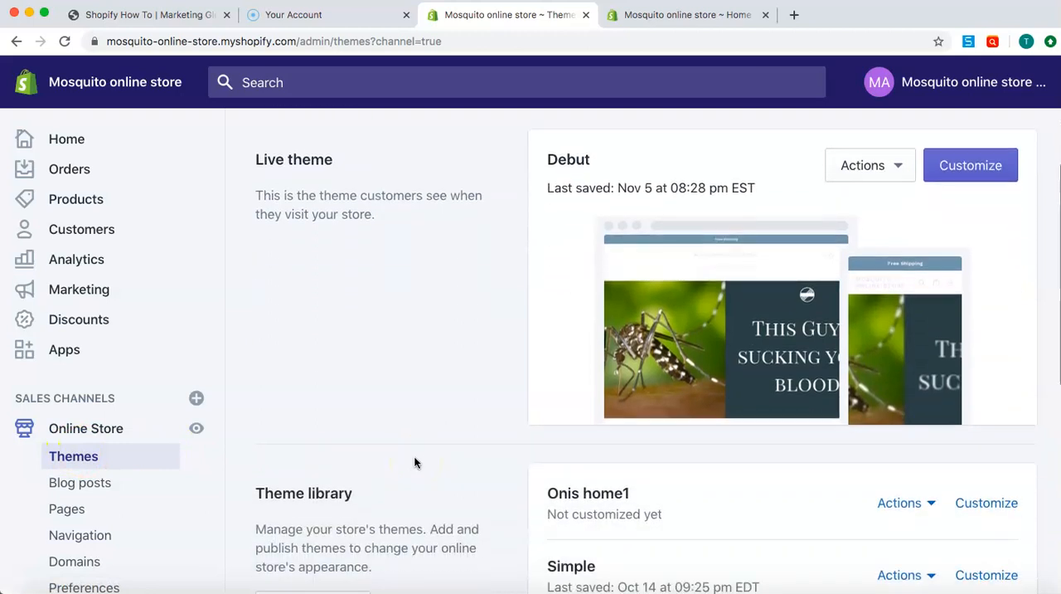
scroll(414, 458, up, 2)
scroll(416, 462, down, 2)
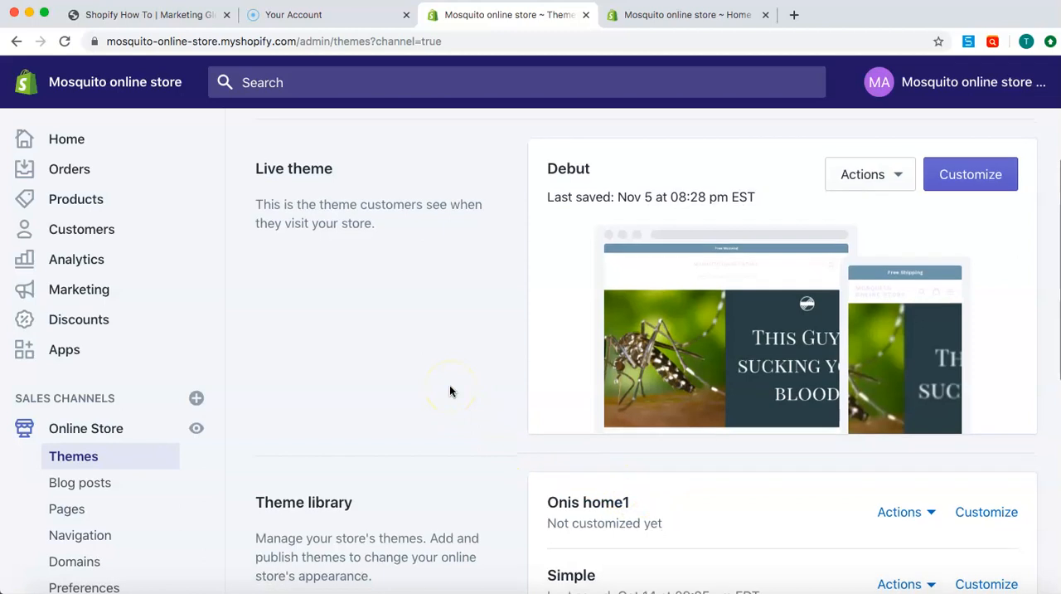
scroll(449, 385, down, 1)
scroll(450, 385, up, 2)
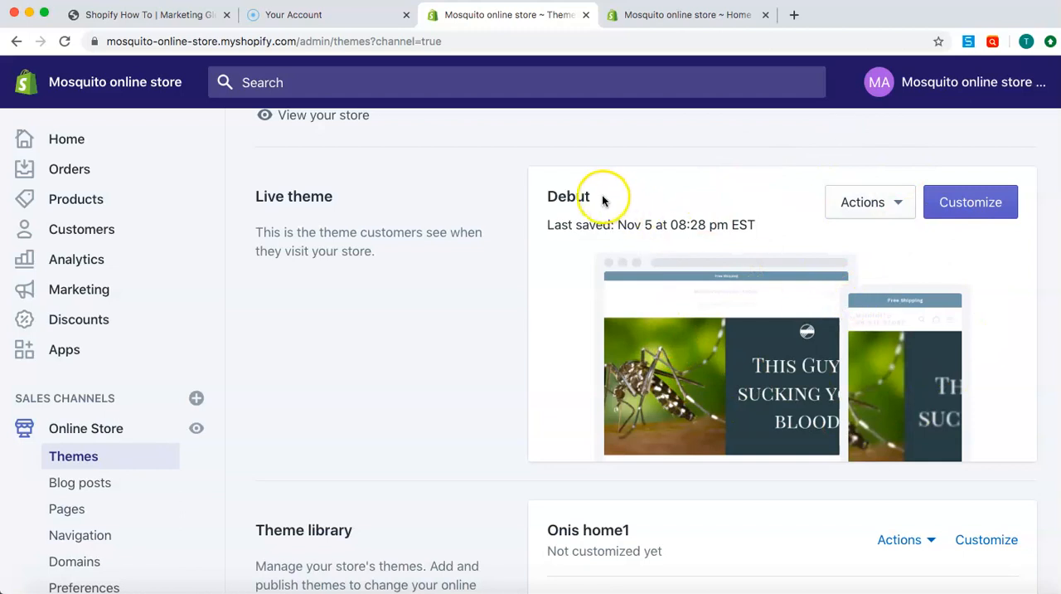
drag(602, 197, 535, 207)
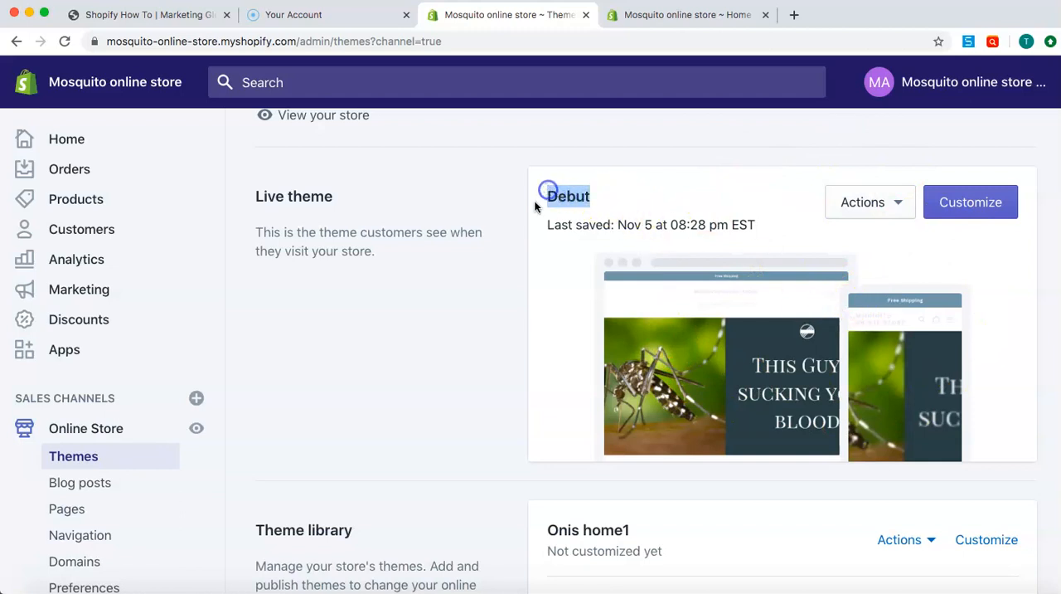
click(505, 246)
Review the Onis home1 and Simple themes in the theme library and dismiss the advertising pop-up
scroll(505, 246, down, 3)
drag(548, 432, 631, 440)
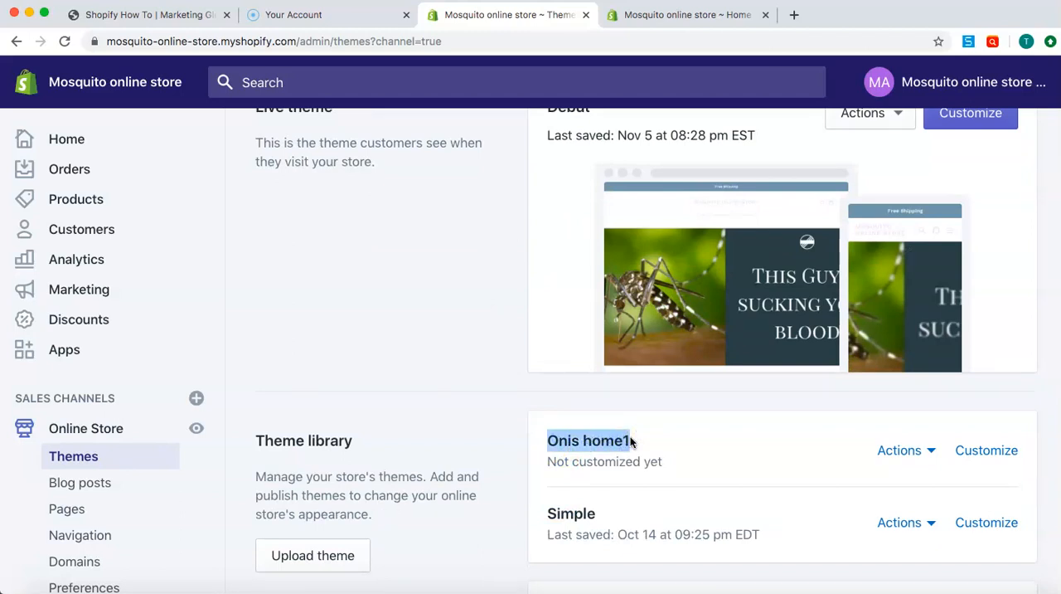
click(665, 510)
drag(603, 515, 546, 514)
click(468, 401)
scroll(514, 431, down, 2)
click(547, 456)
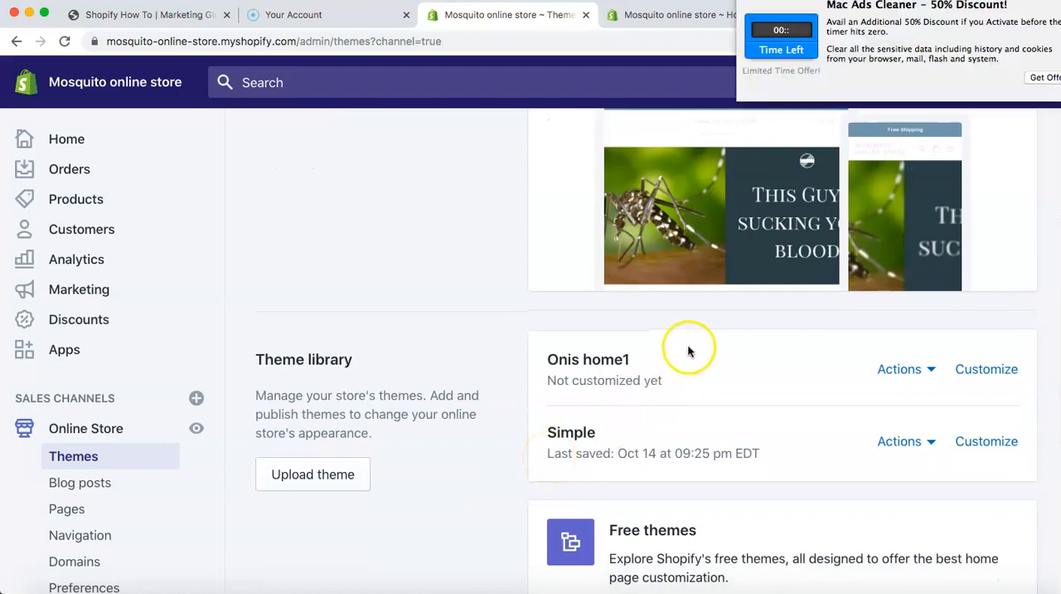
click(746, 2)
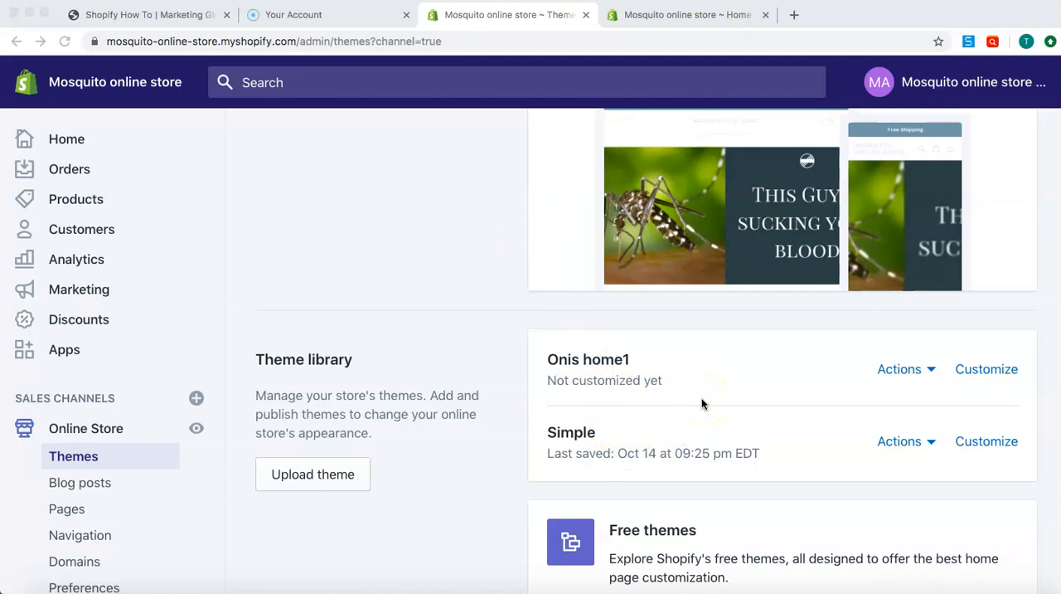
Open the collection of free themes and browse the available designs
scroll(498, 390, down, 2)
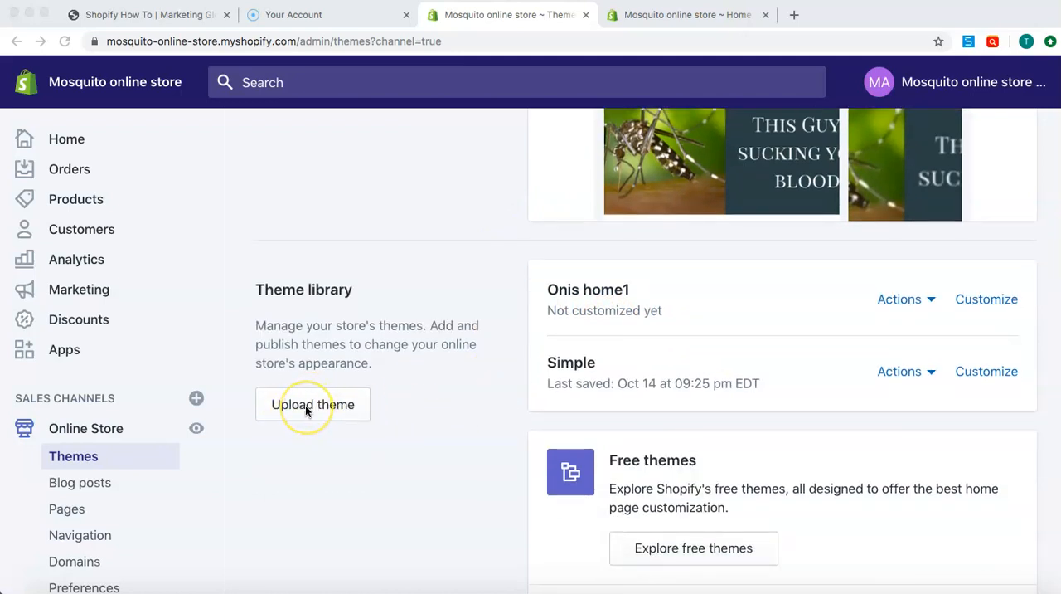
scroll(497, 438, down, 2)
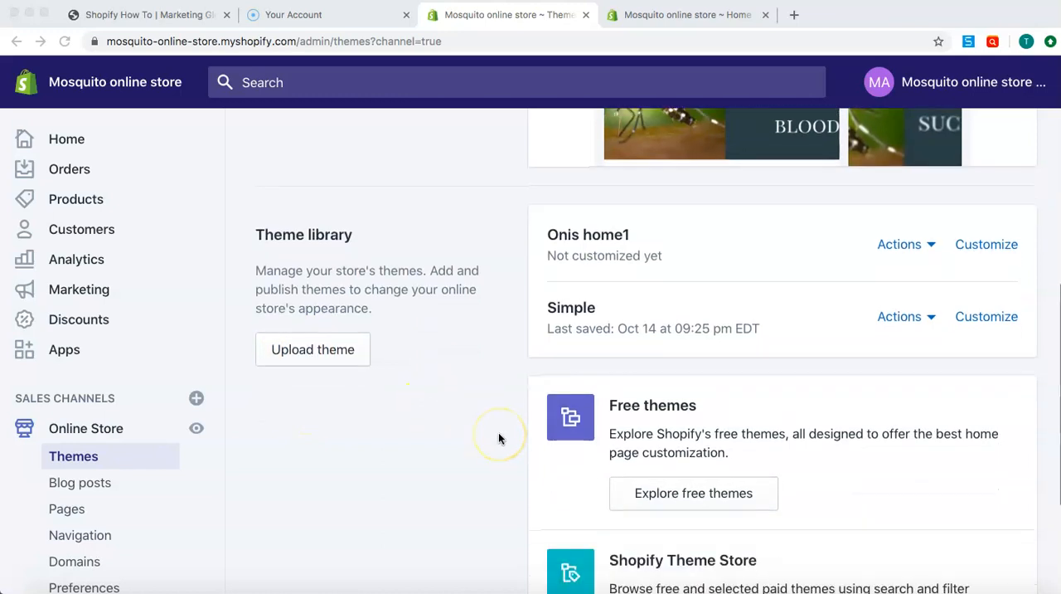
scroll(499, 431, down, 2)
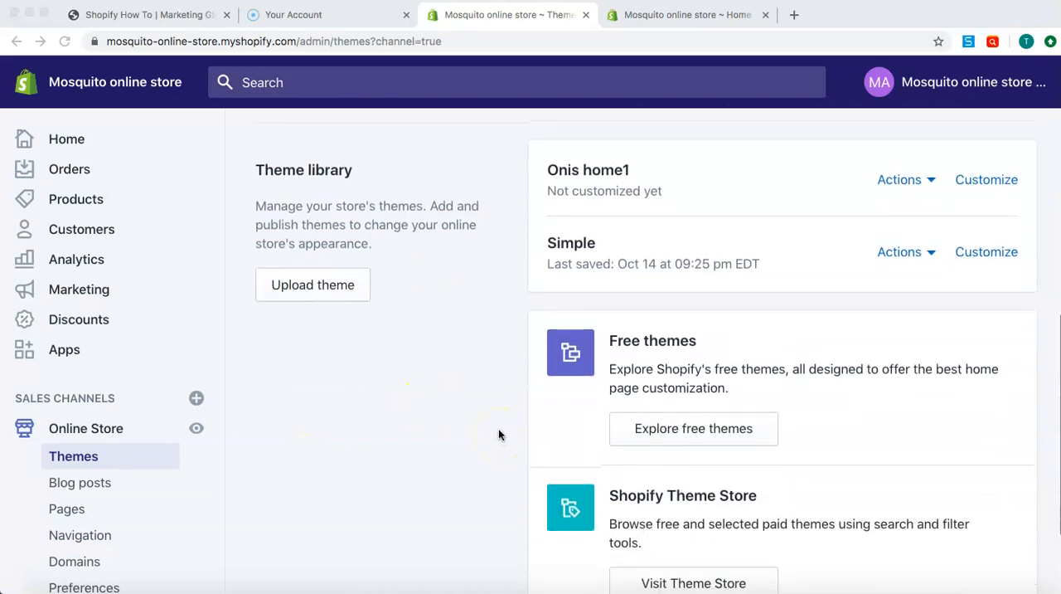
click(753, 423)
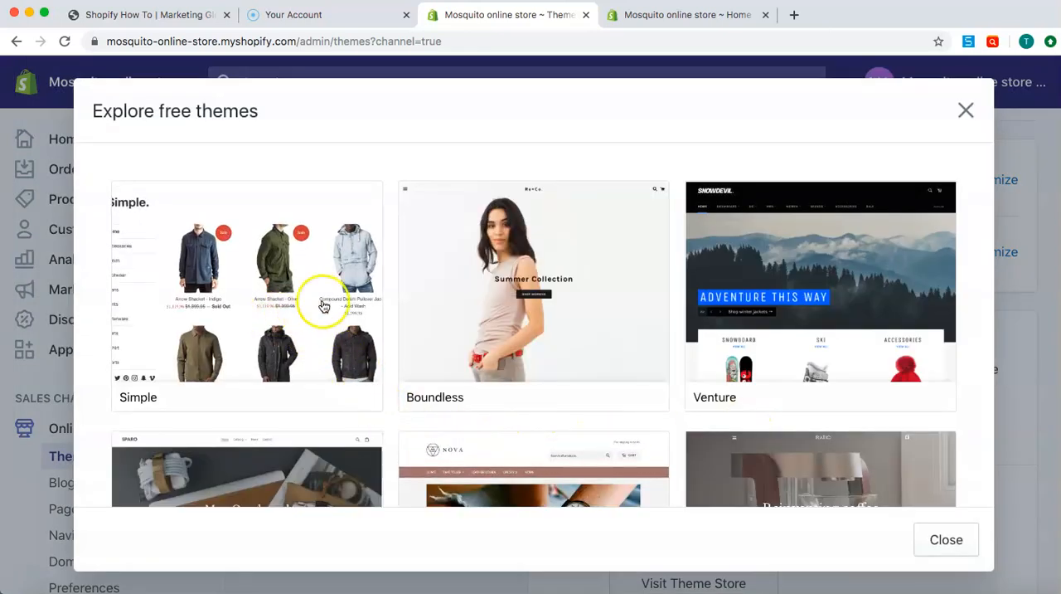
scroll(783, 307, down, 2)
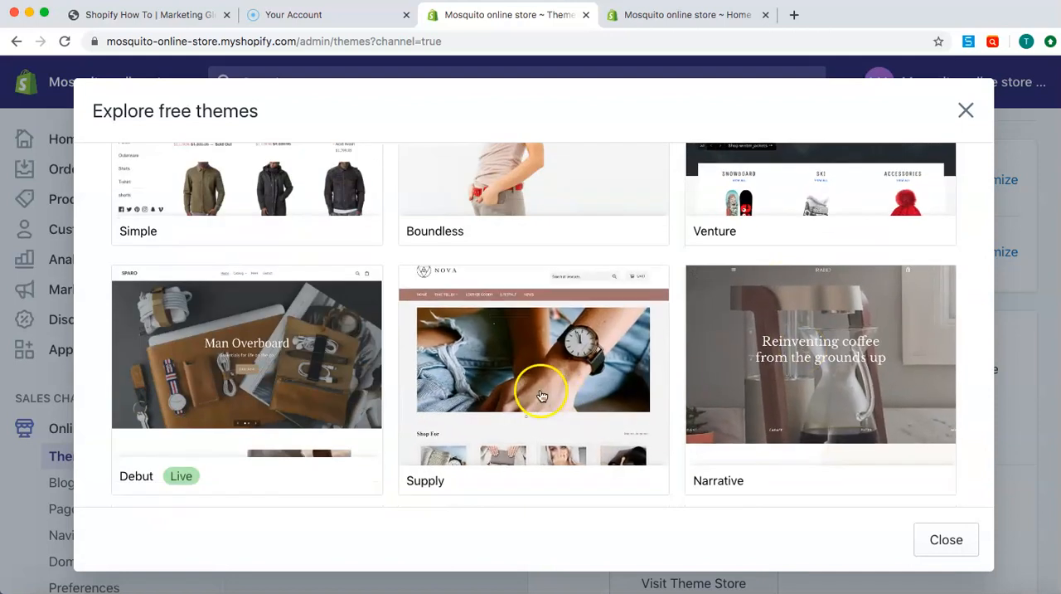
scroll(239, 417, down, 1)
scroll(238, 417, down, 2)
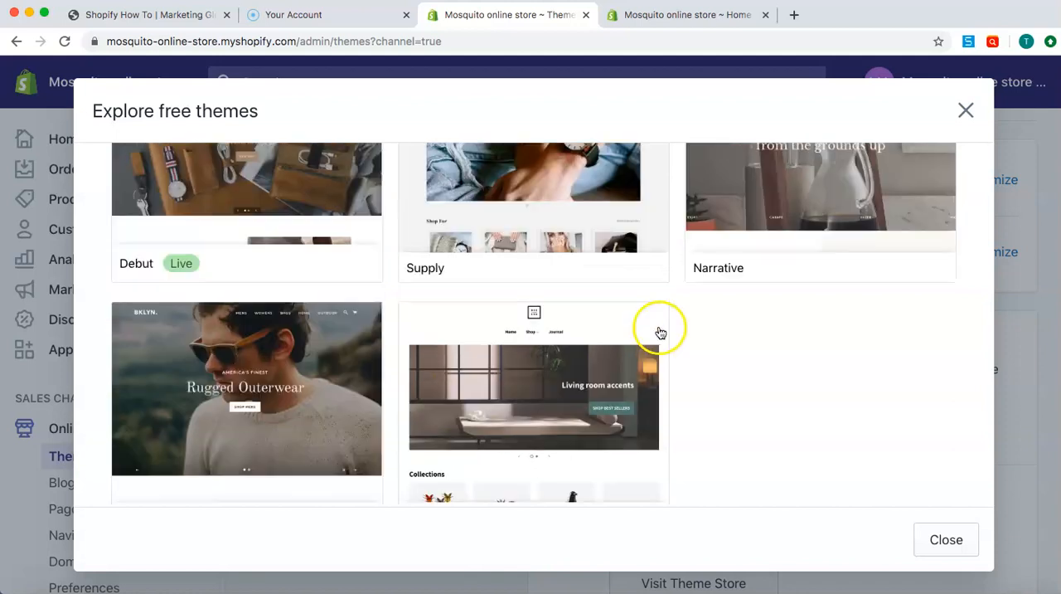
scroll(658, 332, up, 2)
Preview the free Debut theme in its Light and Default styles, and close the preview without adding it
click(277, 224)
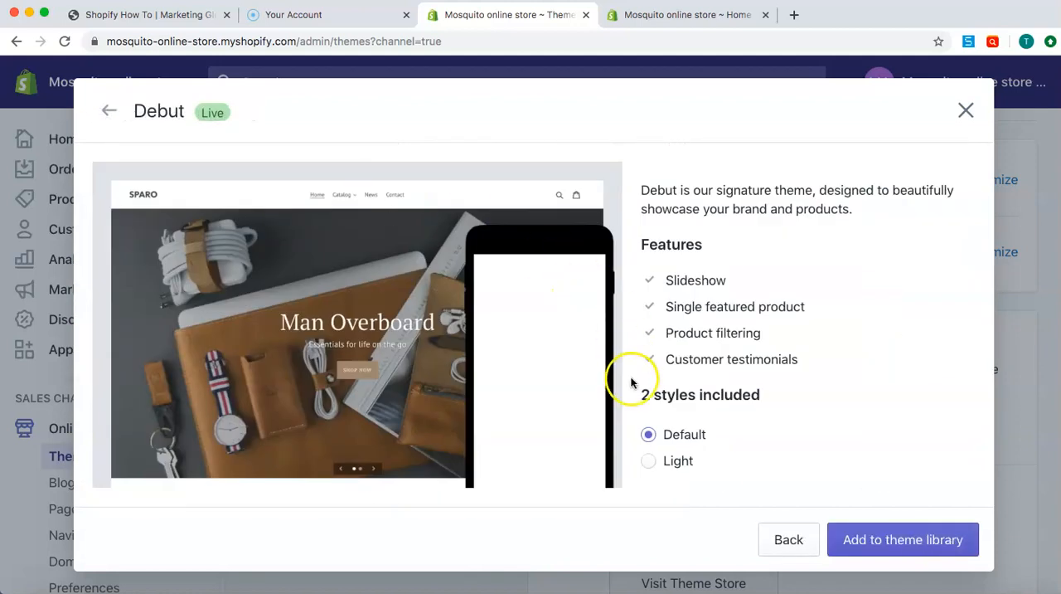
click(649, 464)
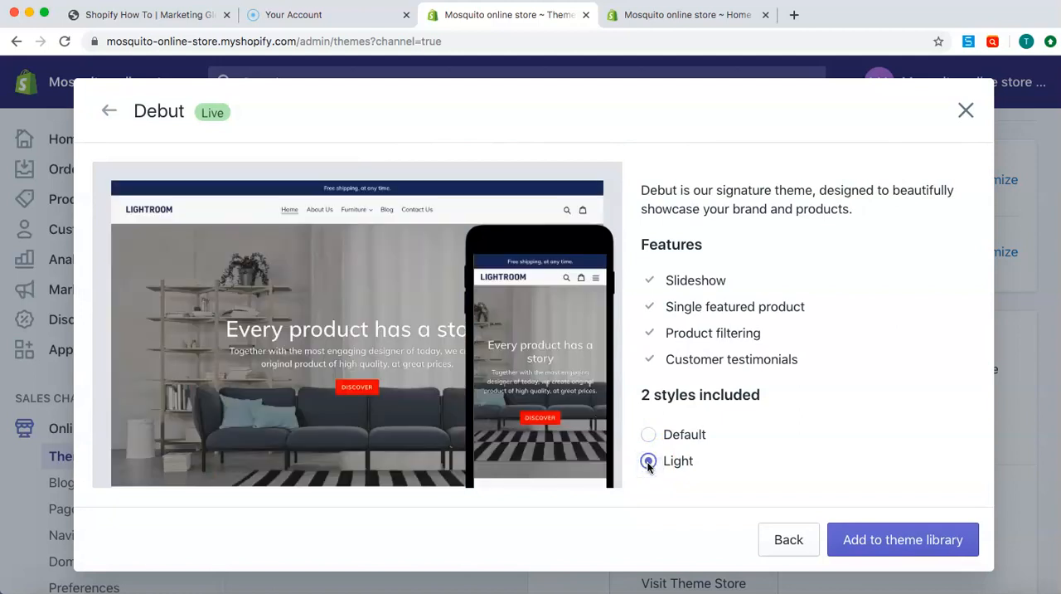
click(649, 434)
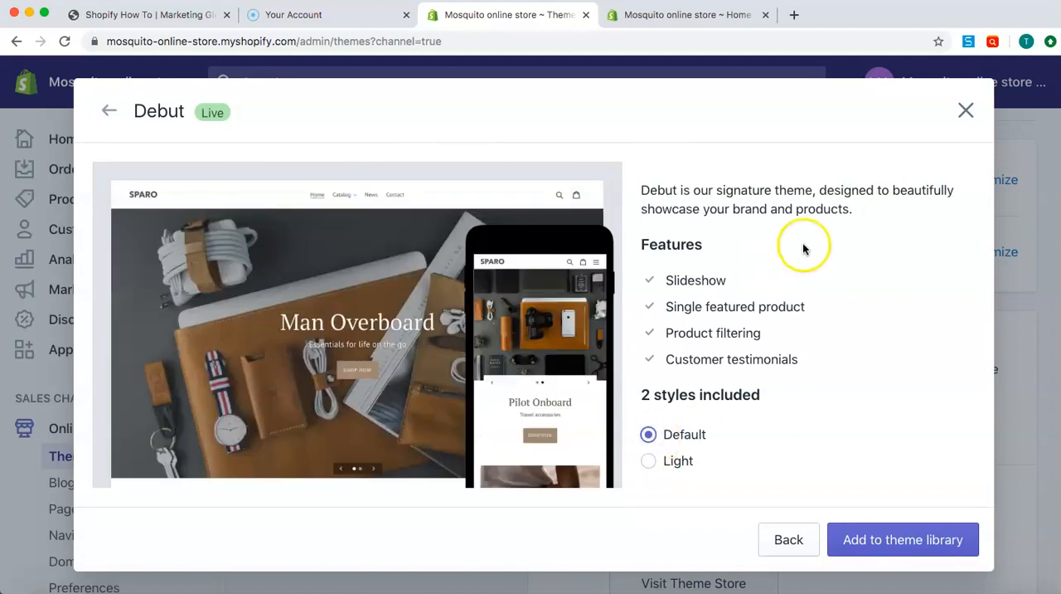
click(965, 113)
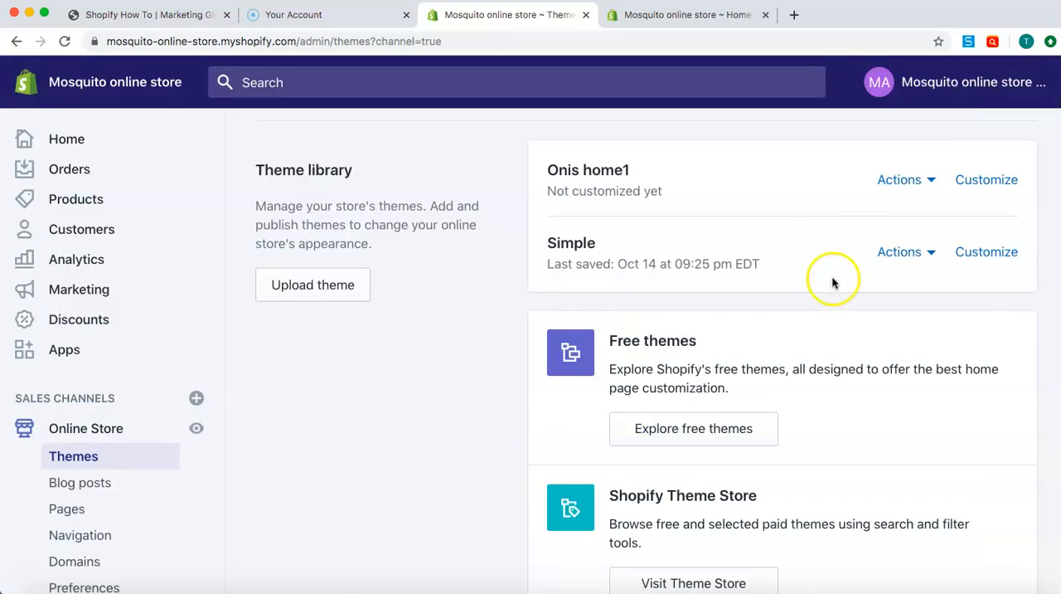
Visit the Shopify Theme Store and browse its free and paid themes on the home page
scroll(486, 300, down, 3)
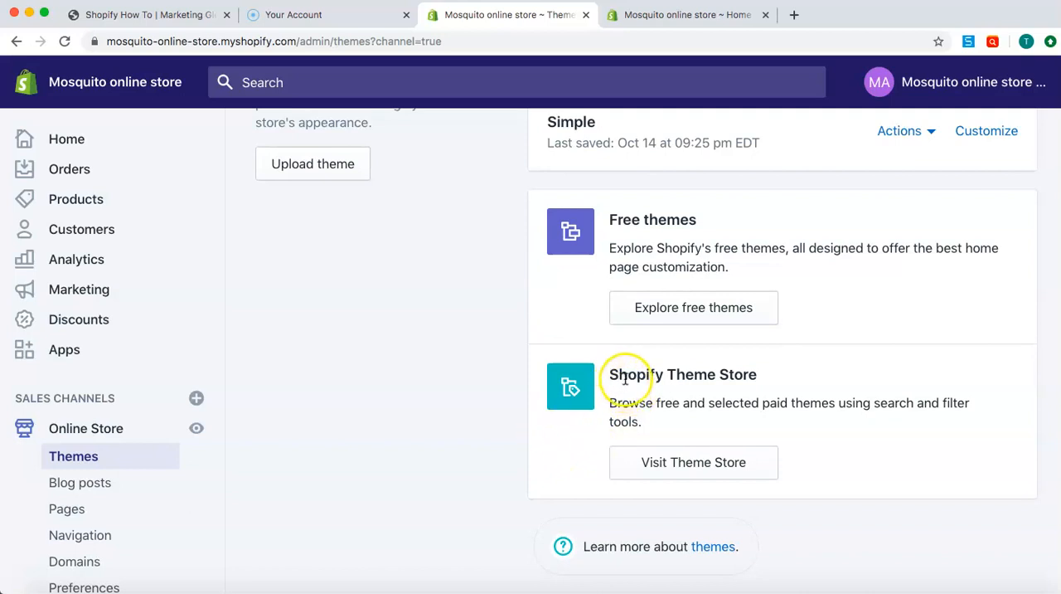
click(710, 464)
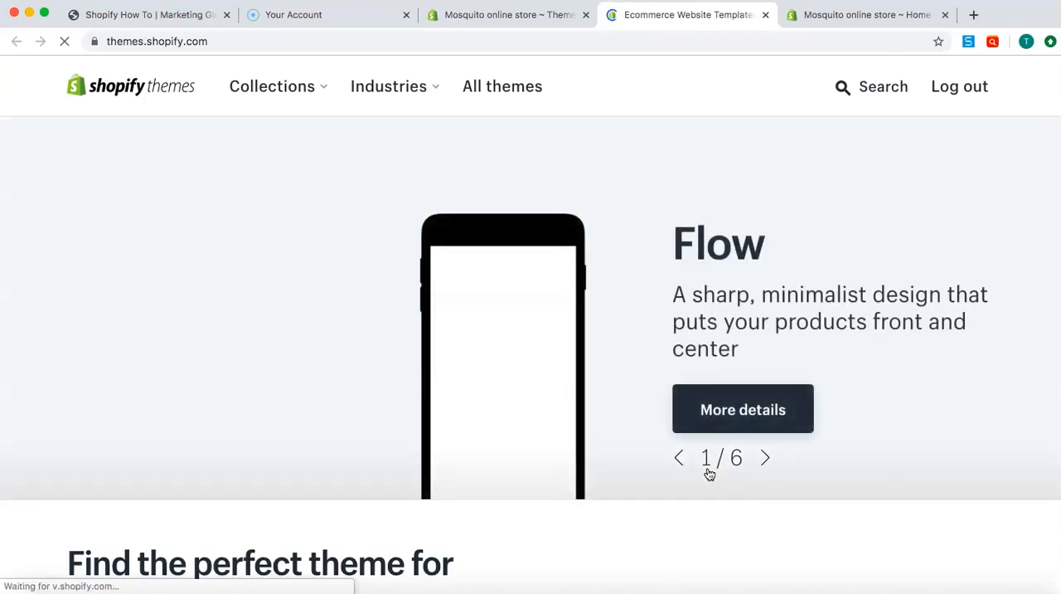
scroll(687, 391, down, 5)
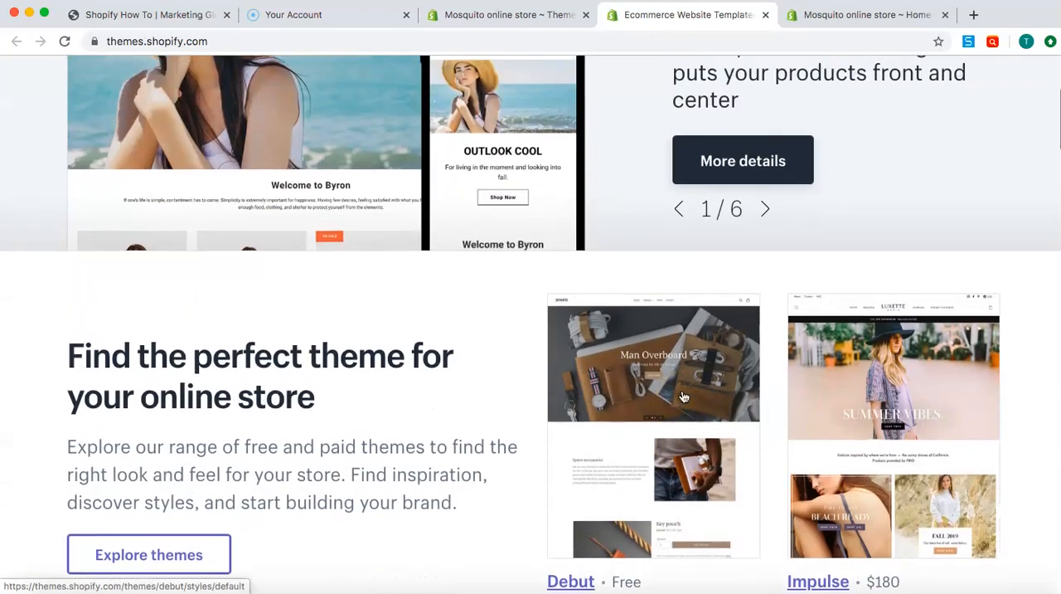
scroll(684, 396, down, 6)
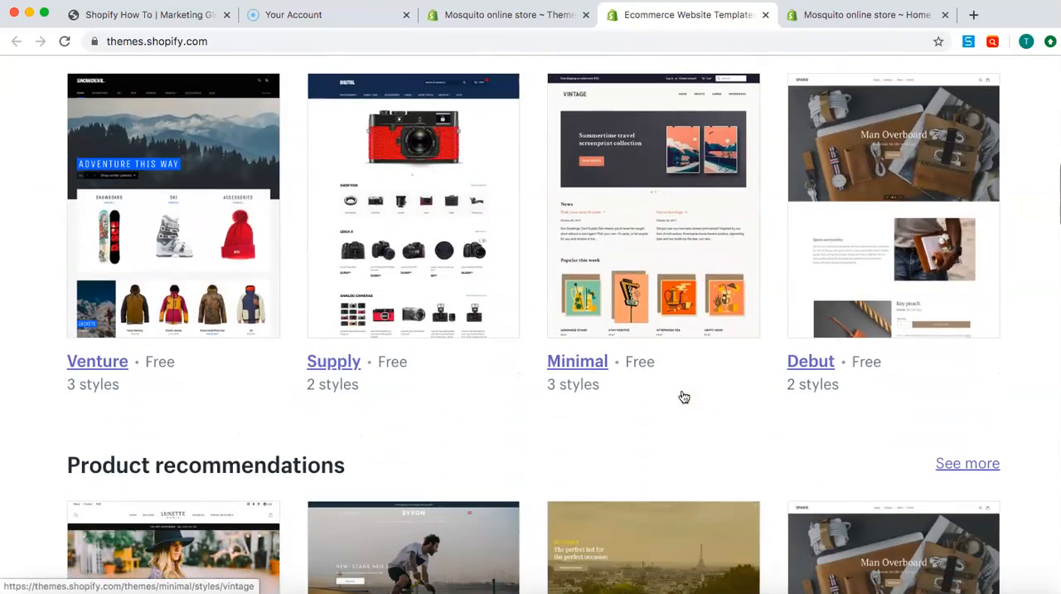
scroll(684, 396, down, 5)
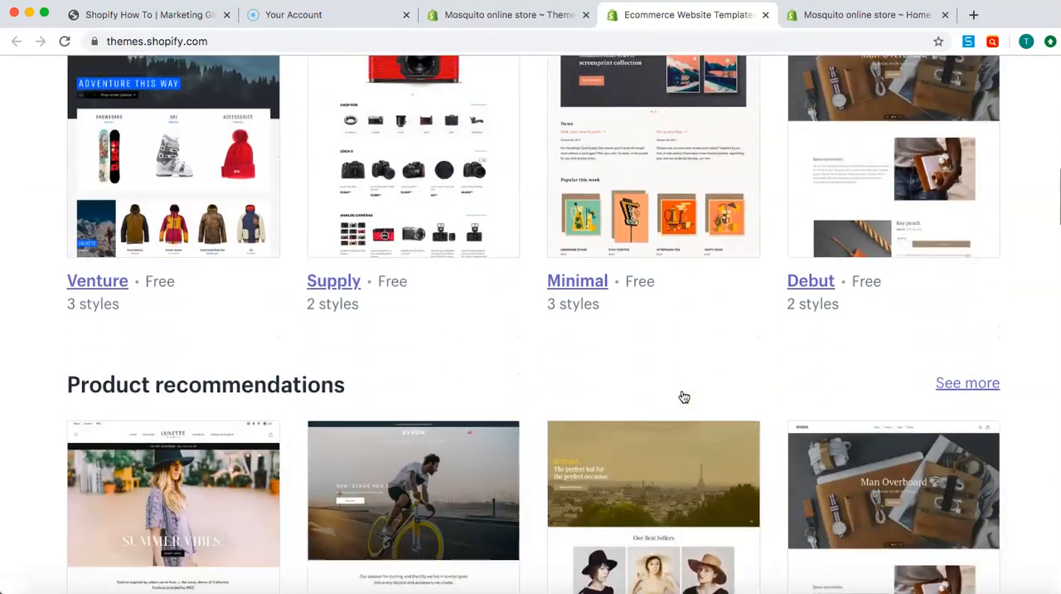
scroll(684, 396, down, 5)
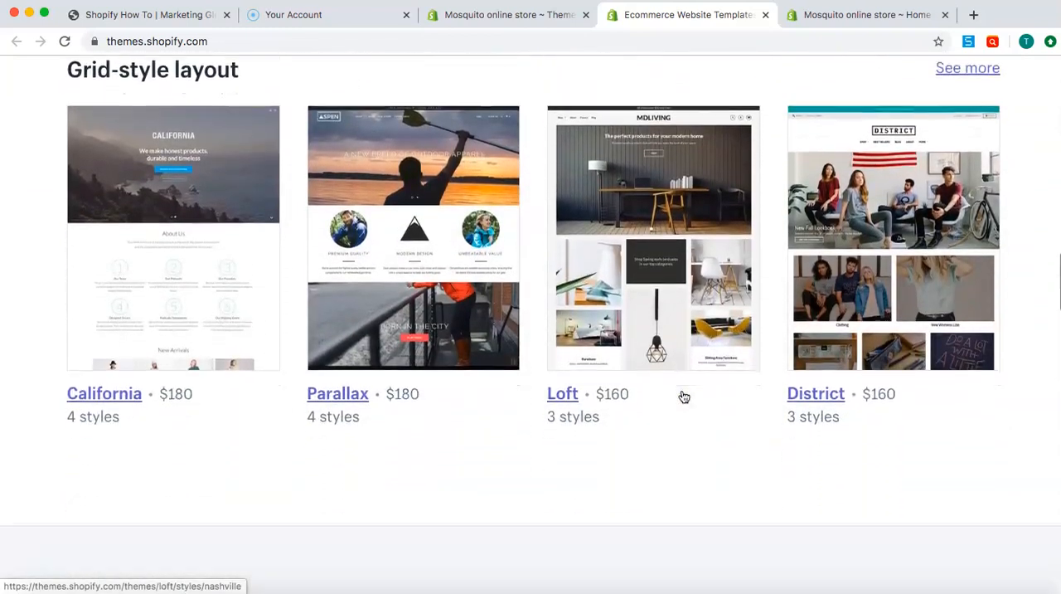
scroll(684, 396, up, 12)
scroll(684, 396, up, 5)
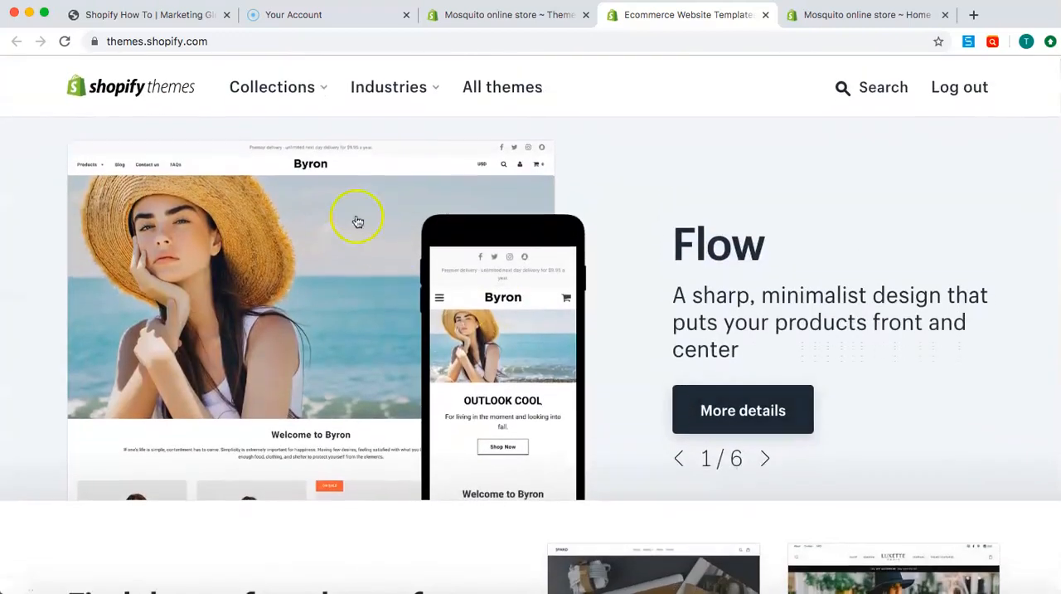
Return to the store's theme management page, check the live Debut theme's available actions, and open the theme for customization
click(452, 16)
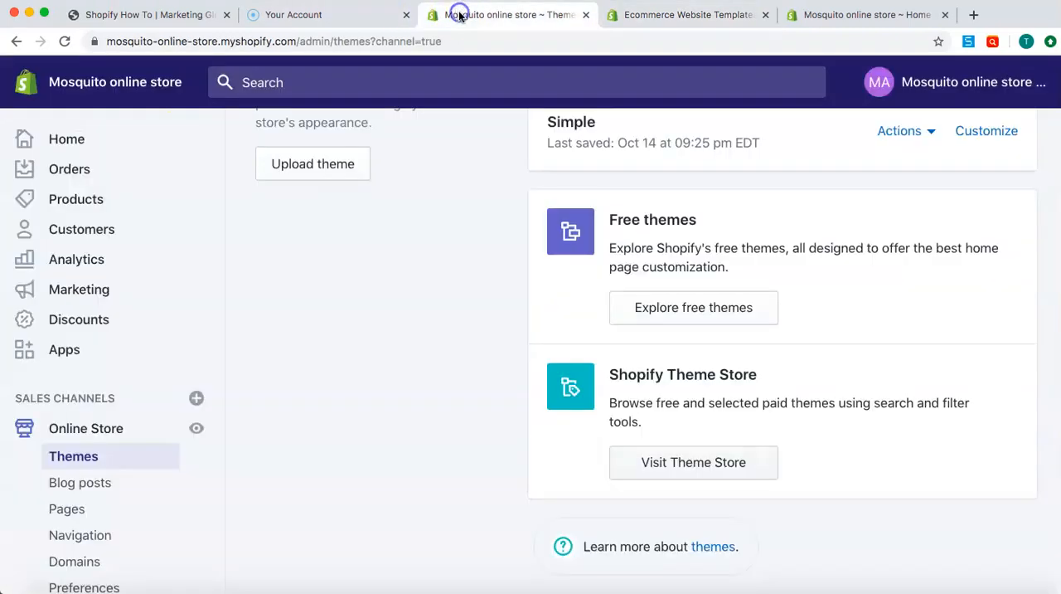
scroll(456, 292, up, 5)
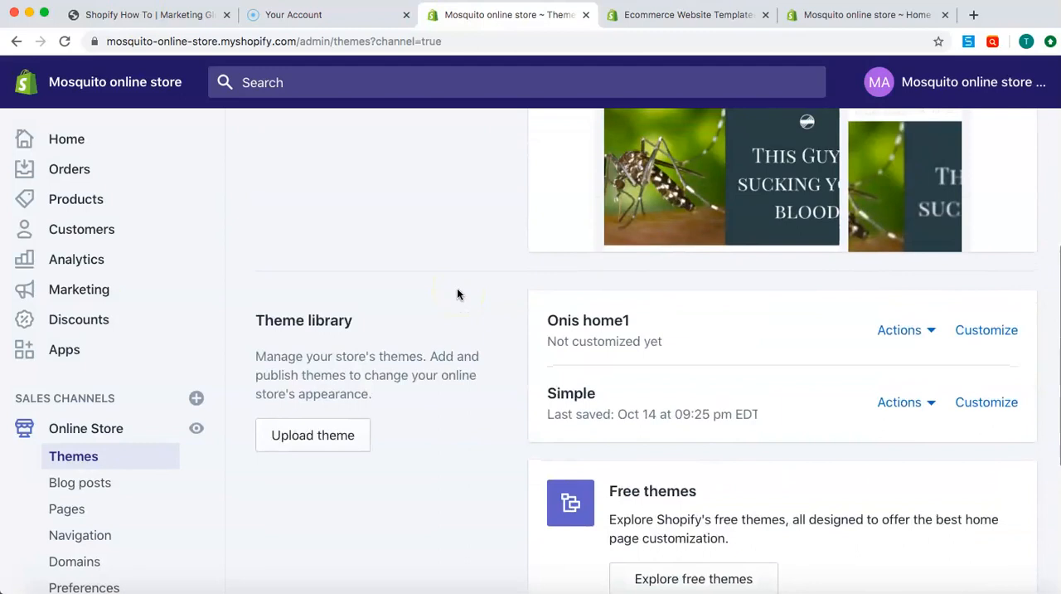
scroll(457, 293, up, 2)
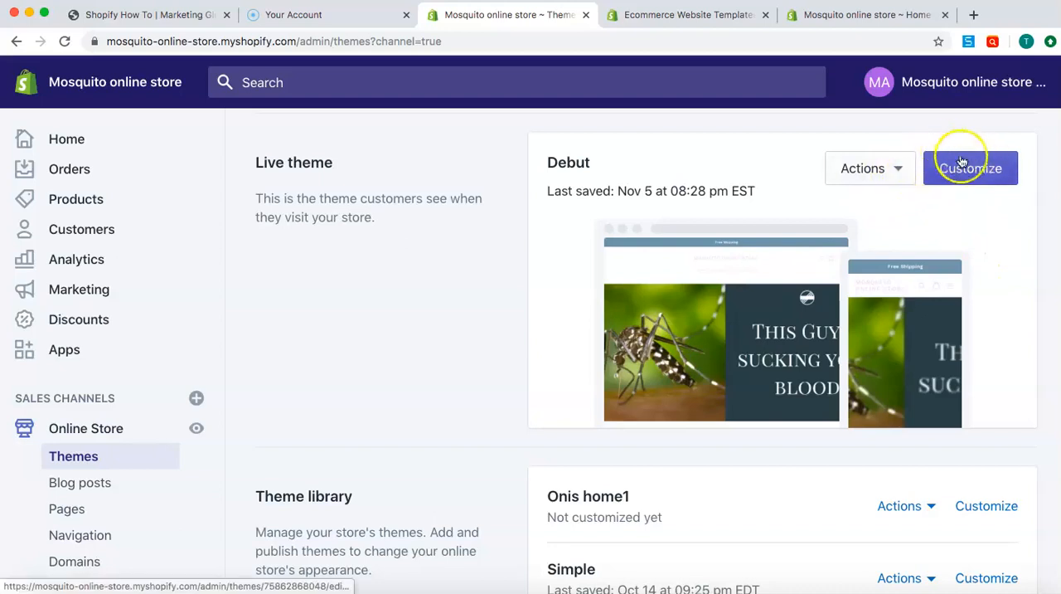
click(901, 171)
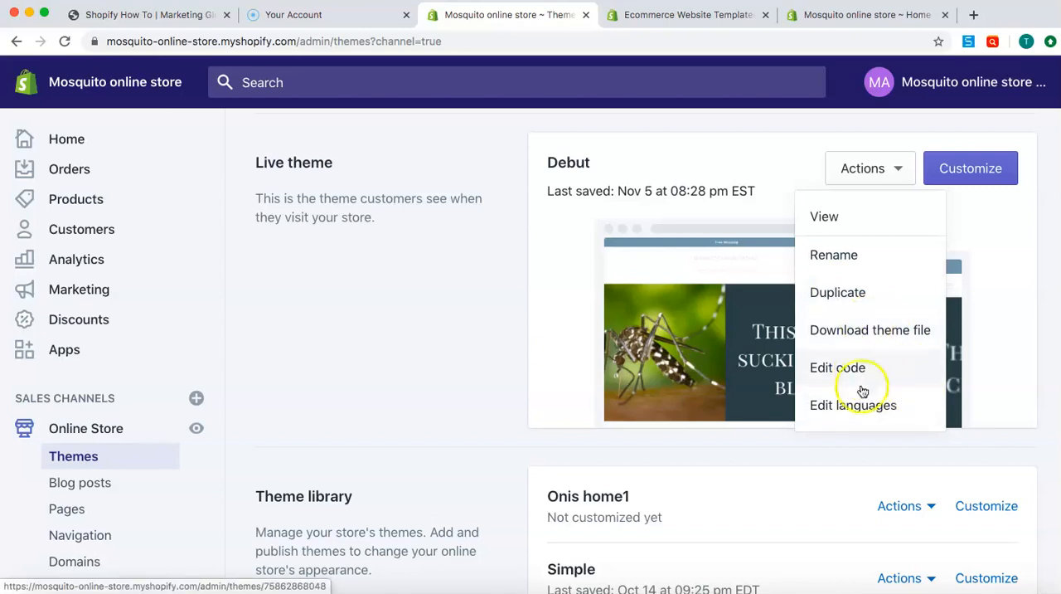
click(983, 196)
click(972, 169)
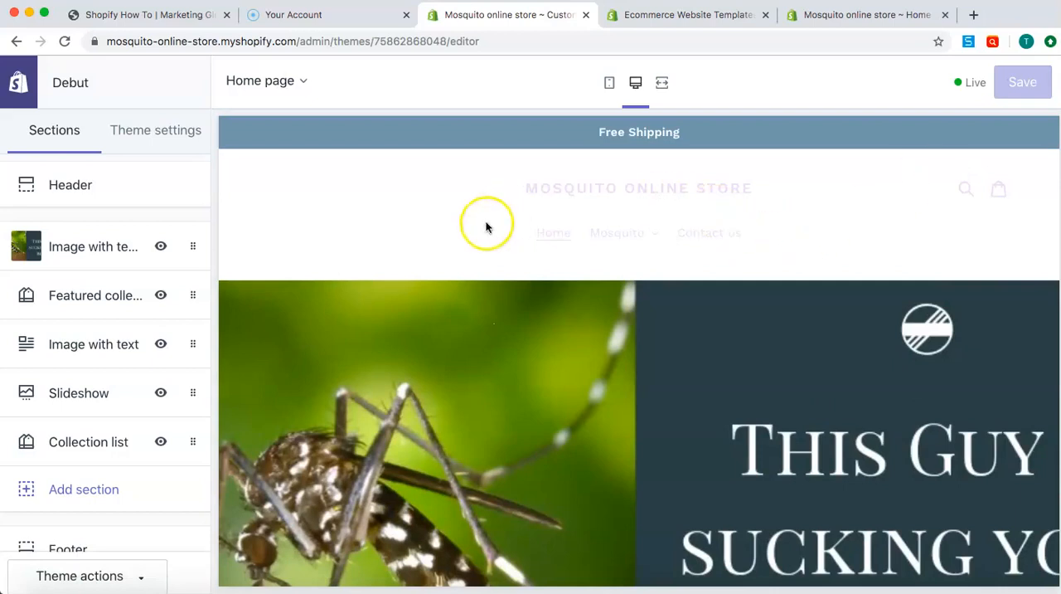
Look through the home page preview in the theme editor from the header down to the footer
scroll(653, 248, down, 5)
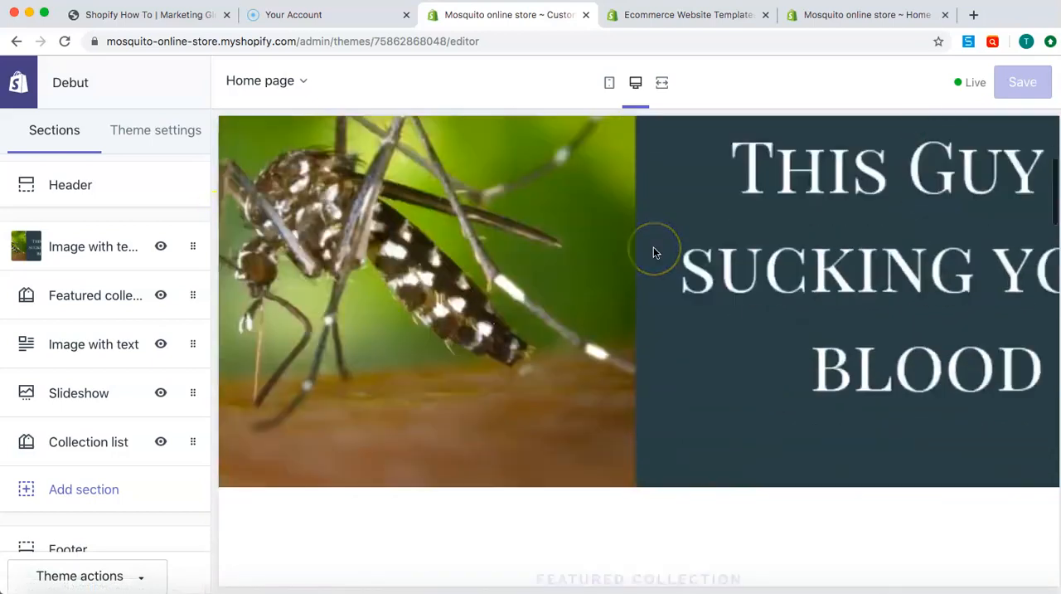
scroll(653, 249, down, 10)
click(654, 241)
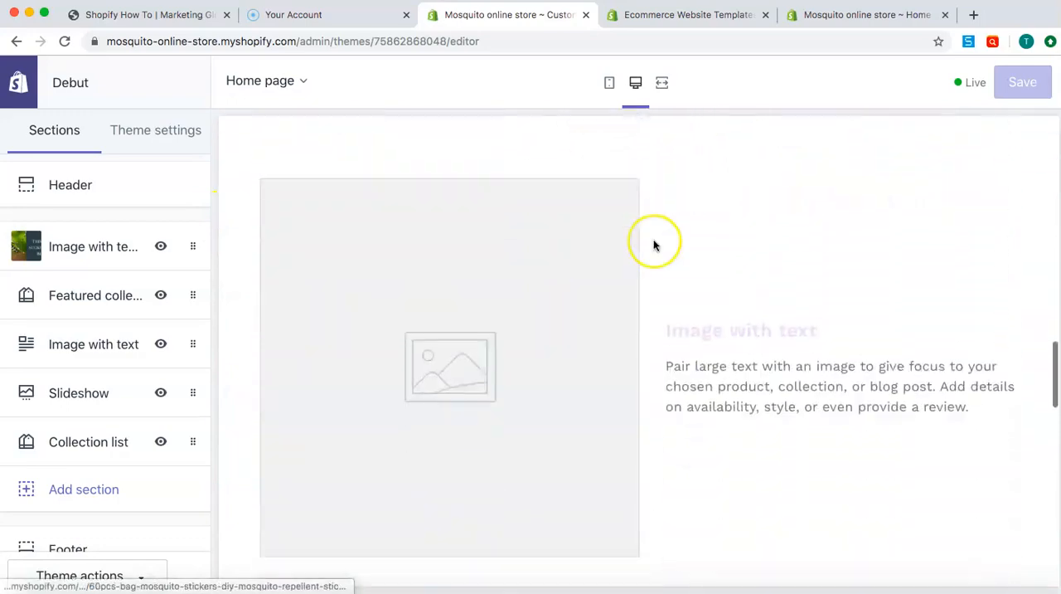
scroll(653, 240, down, 10)
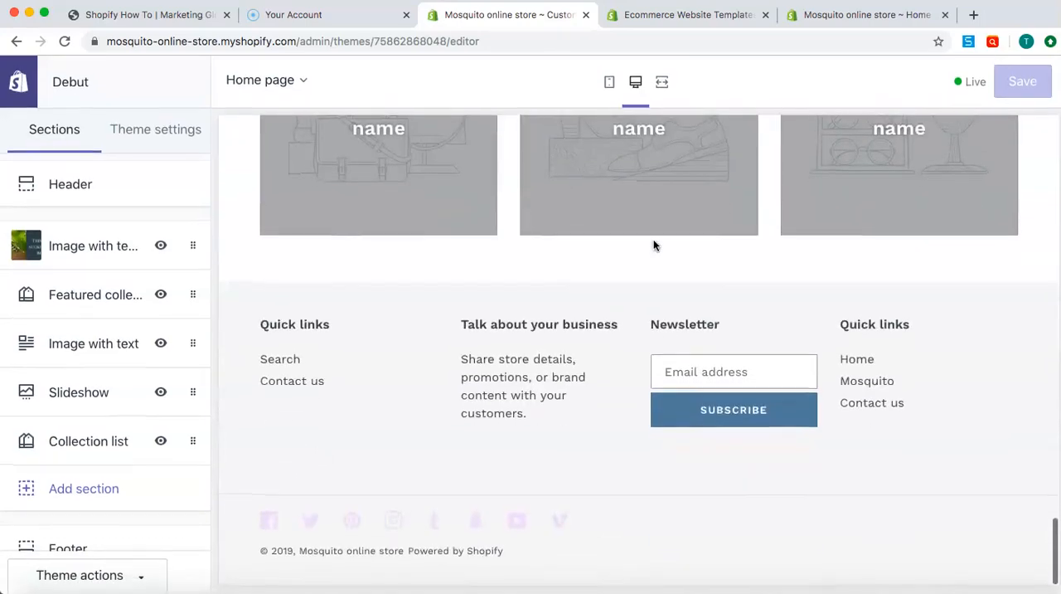
scroll(654, 241, up, 10)
scroll(653, 244, up, 15)
click(574, 217)
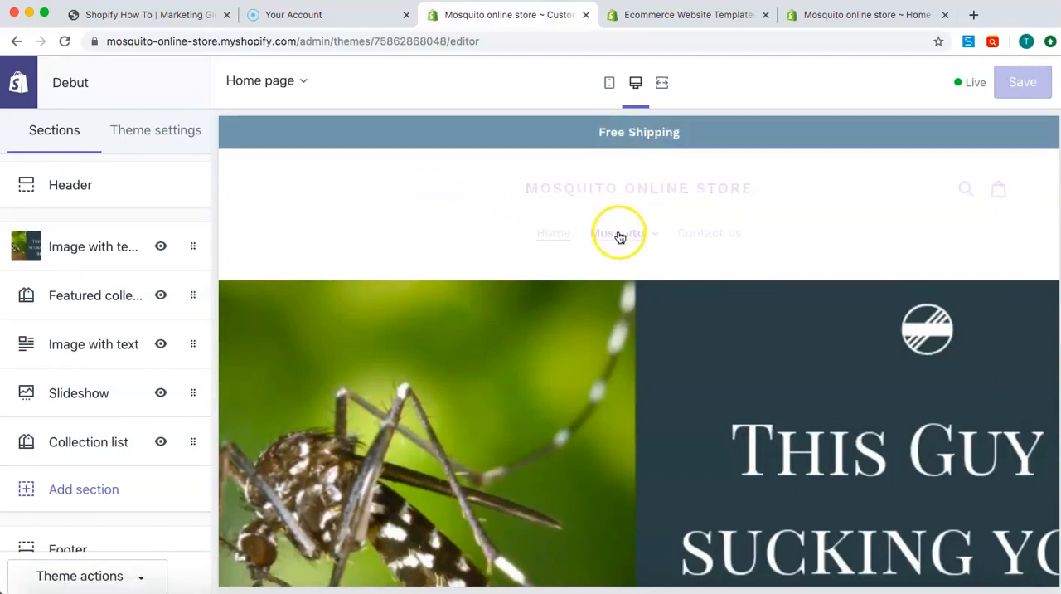
Check the Mosquito drop-down in the preview's header navigation and look over the top part of the home page
click(658, 237)
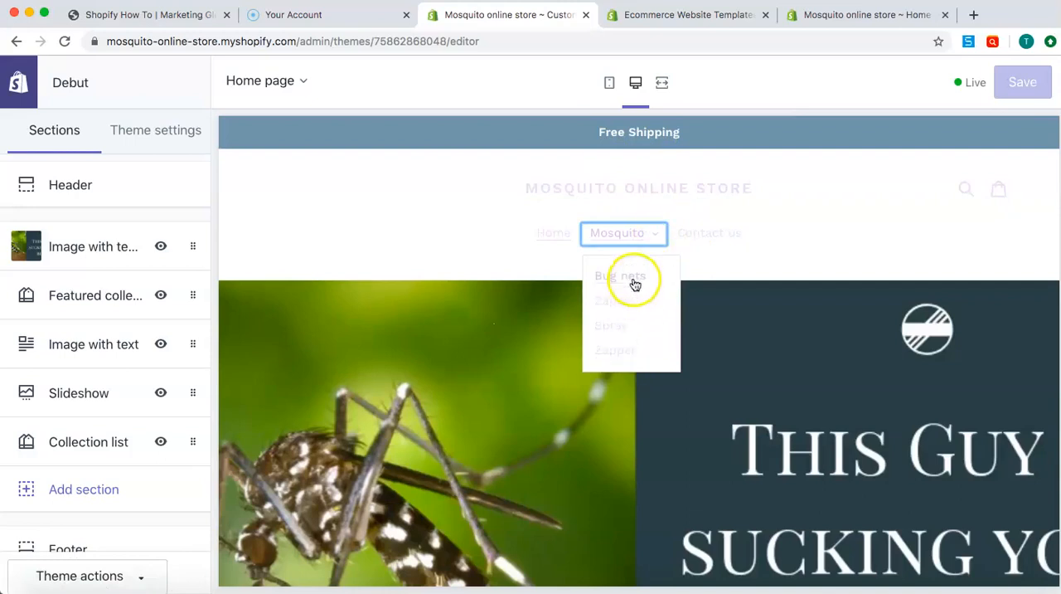
click(849, 238)
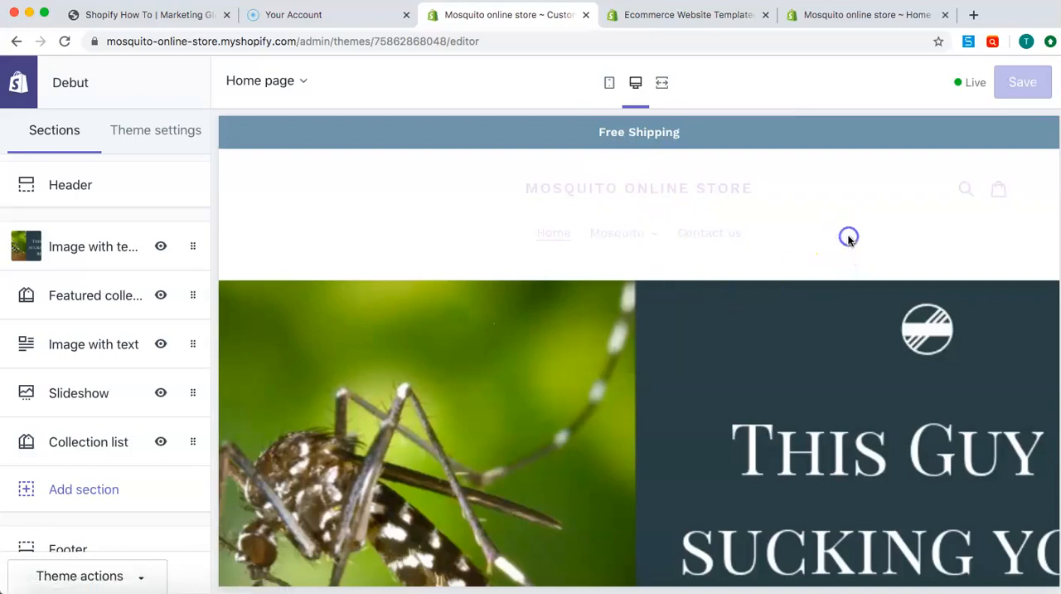
scroll(848, 240, down, 3)
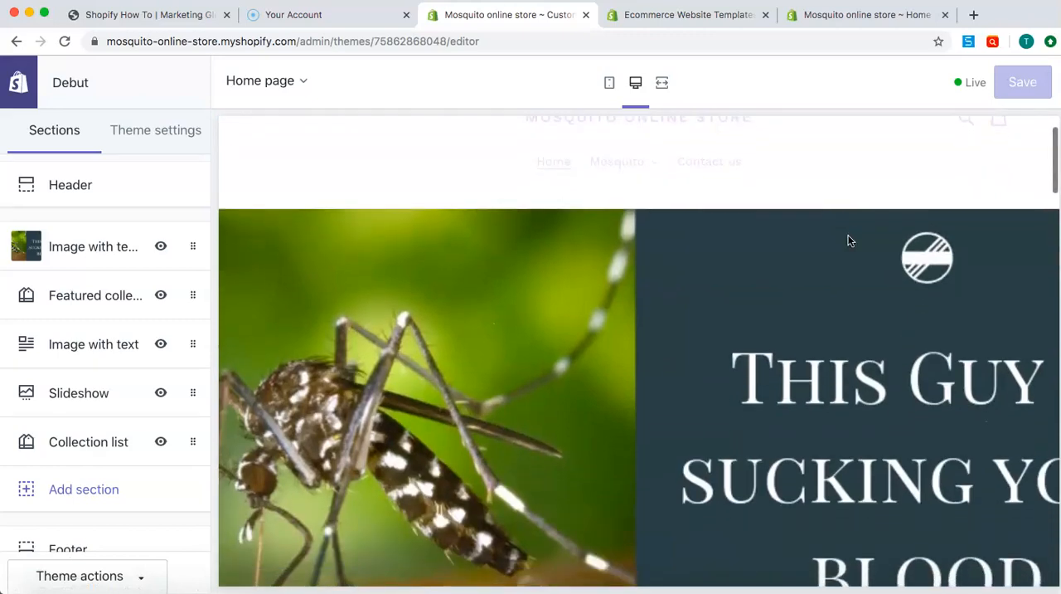
scroll(556, 323, down, 7)
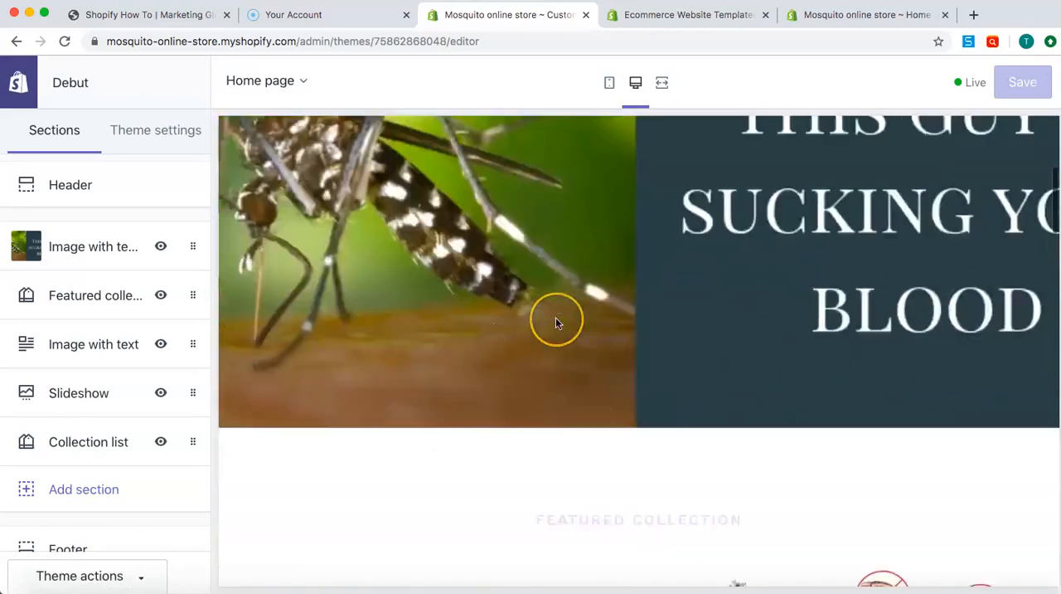
scroll(556, 324, up, 3)
scroll(557, 324, up, 5)
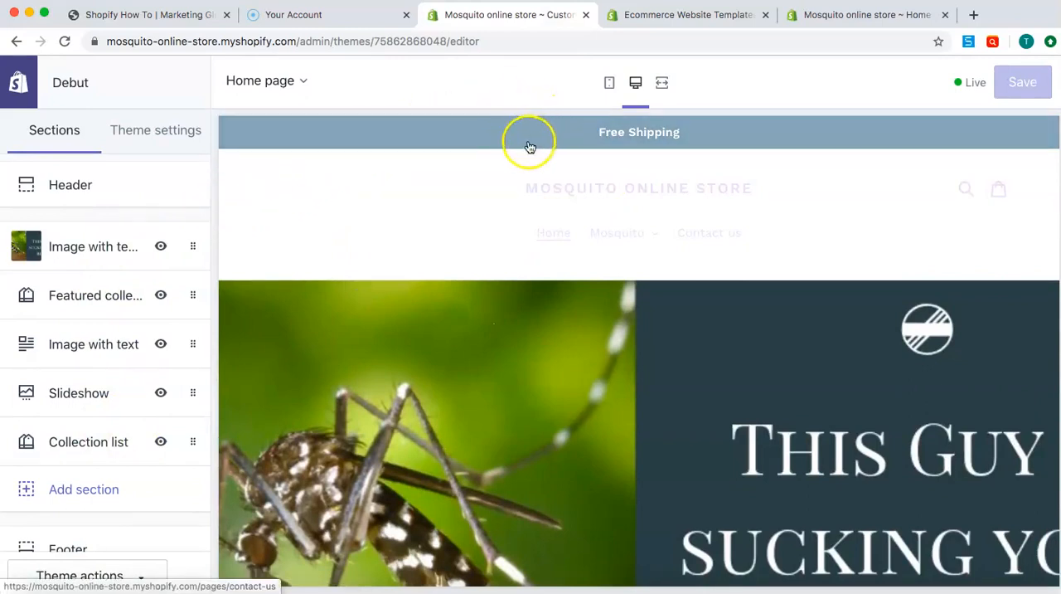
In the Header section's settings, set the crossed-out mosquito picture from the image library as the logo image
click(111, 199)
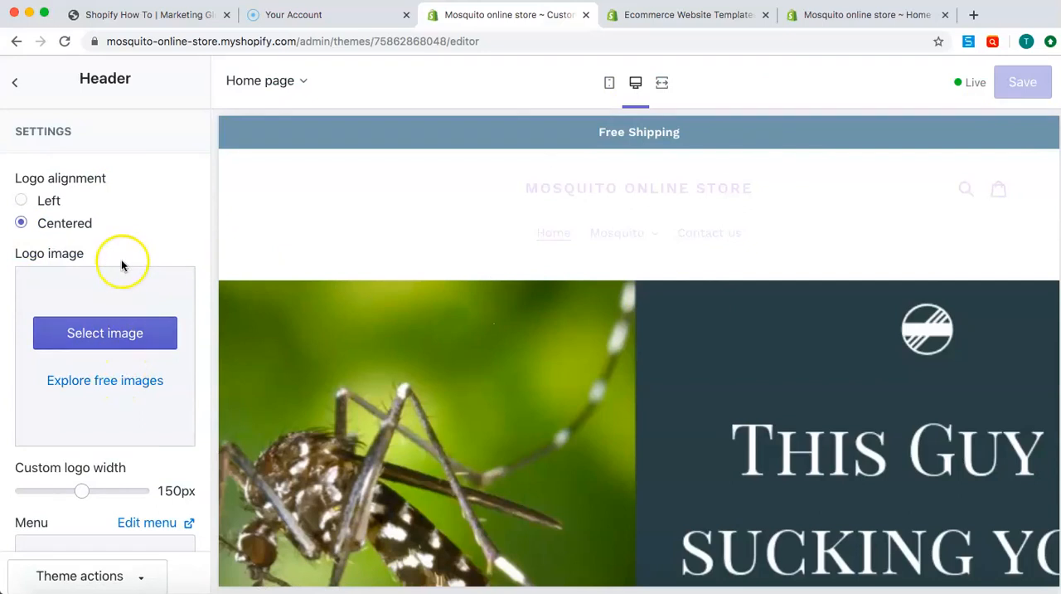
scroll(121, 260, down, 1)
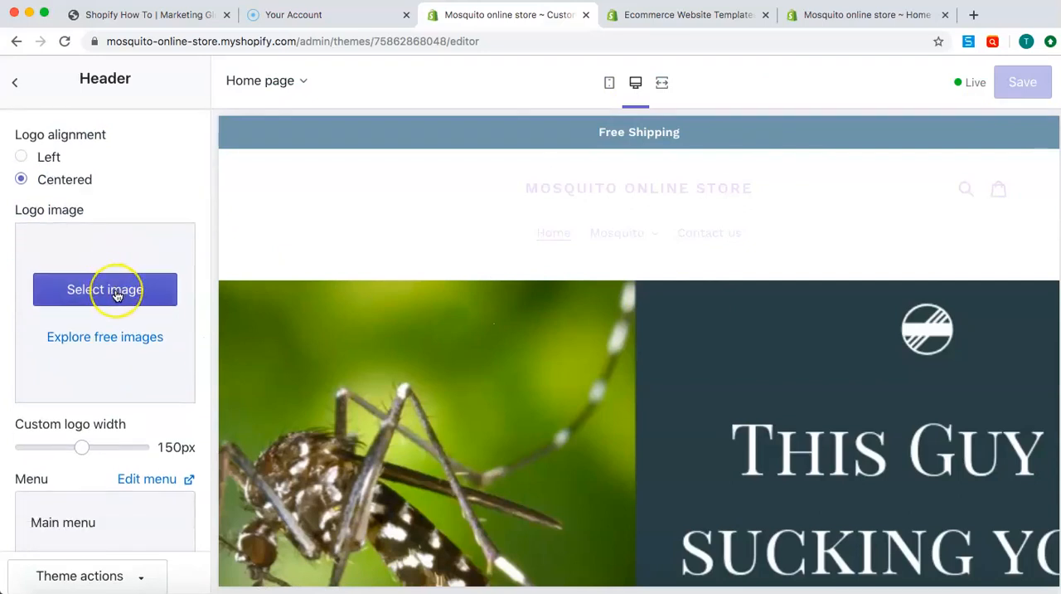
click(117, 294)
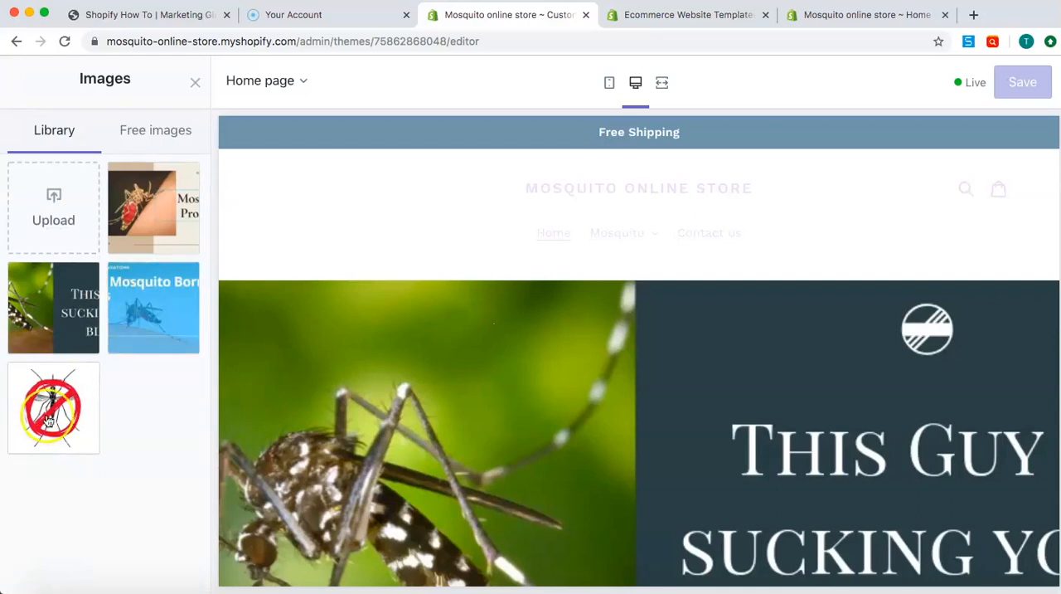
click(42, 419)
click(169, 576)
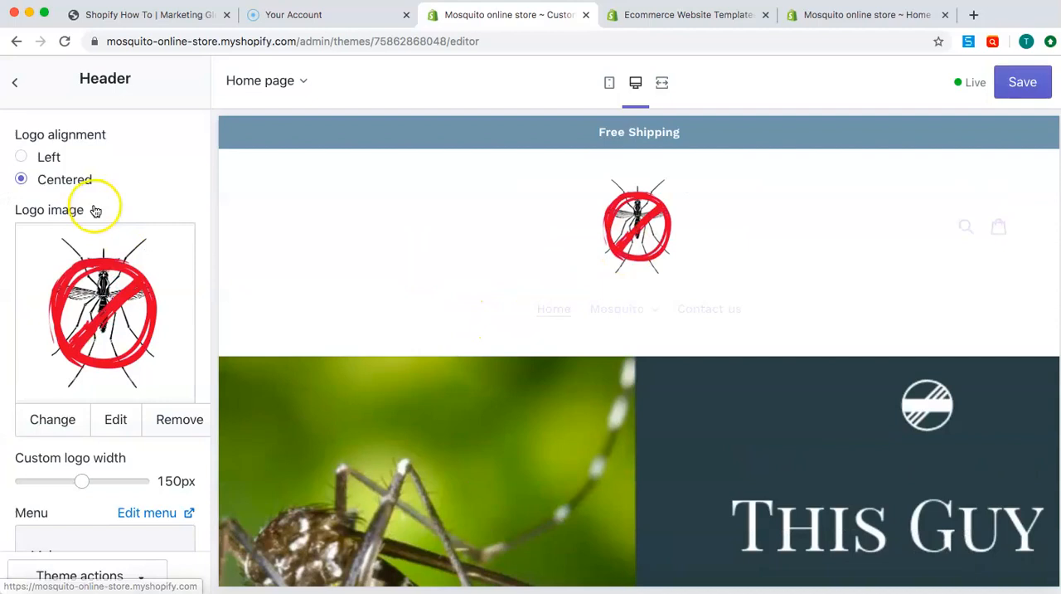
Align the header logo to the left and set its custom width to 145 px
scroll(25, 158, up, 1)
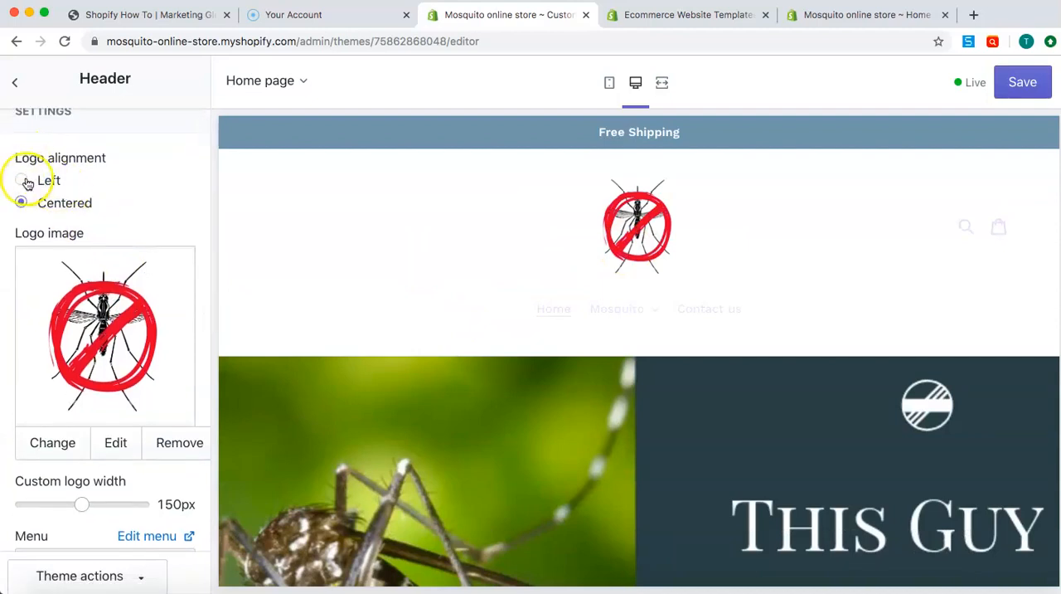
click(22, 181)
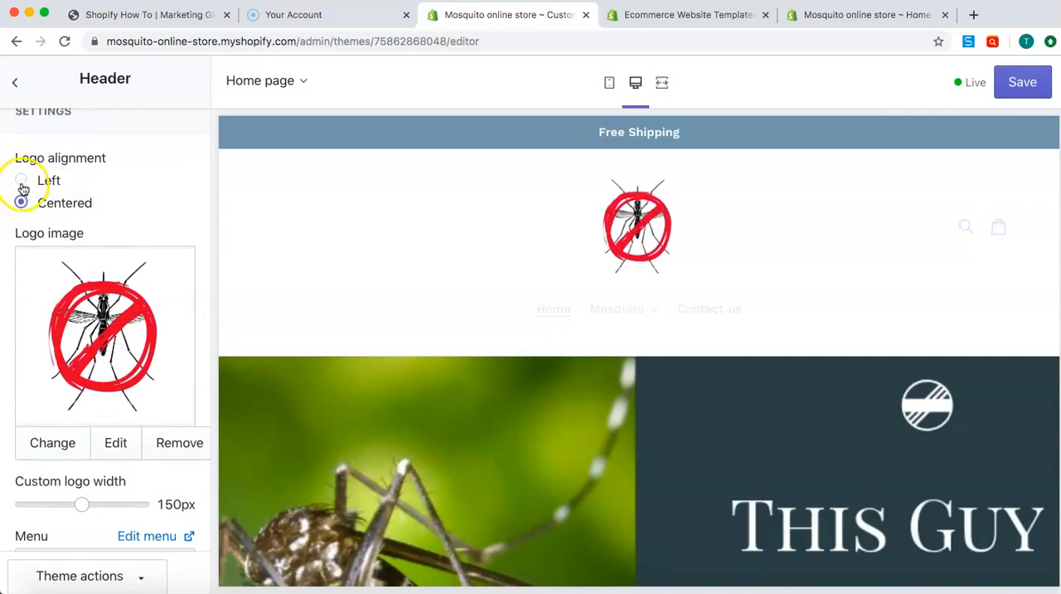
click(22, 182)
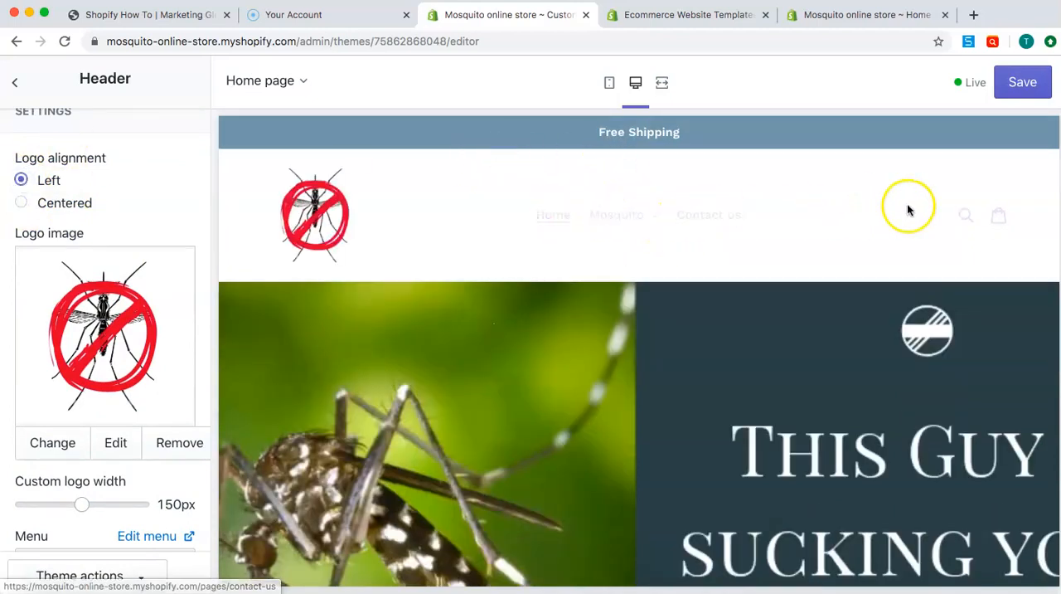
scroll(158, 220, down, 5)
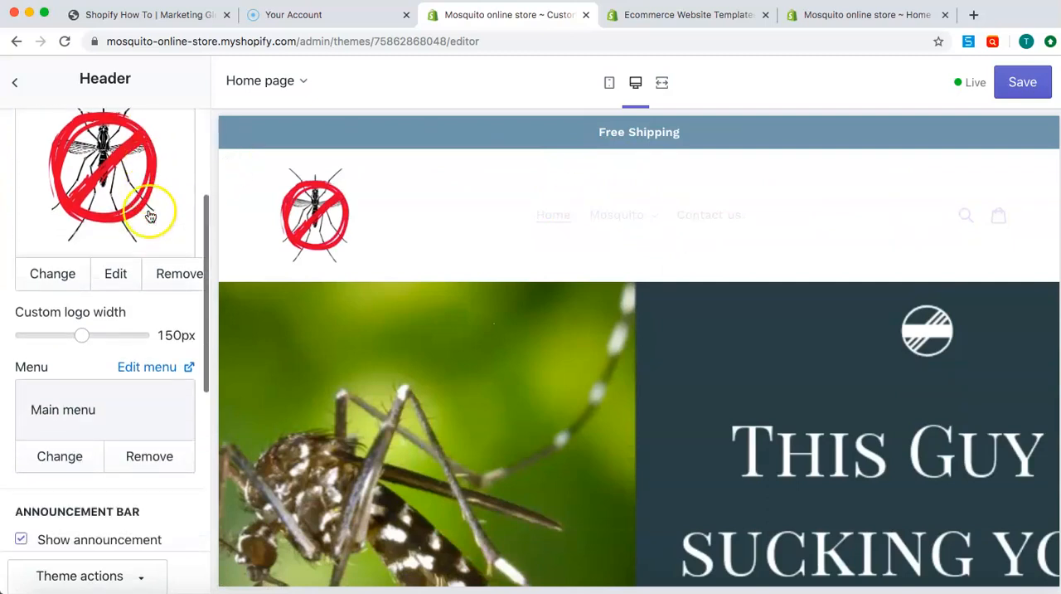
click(81, 335)
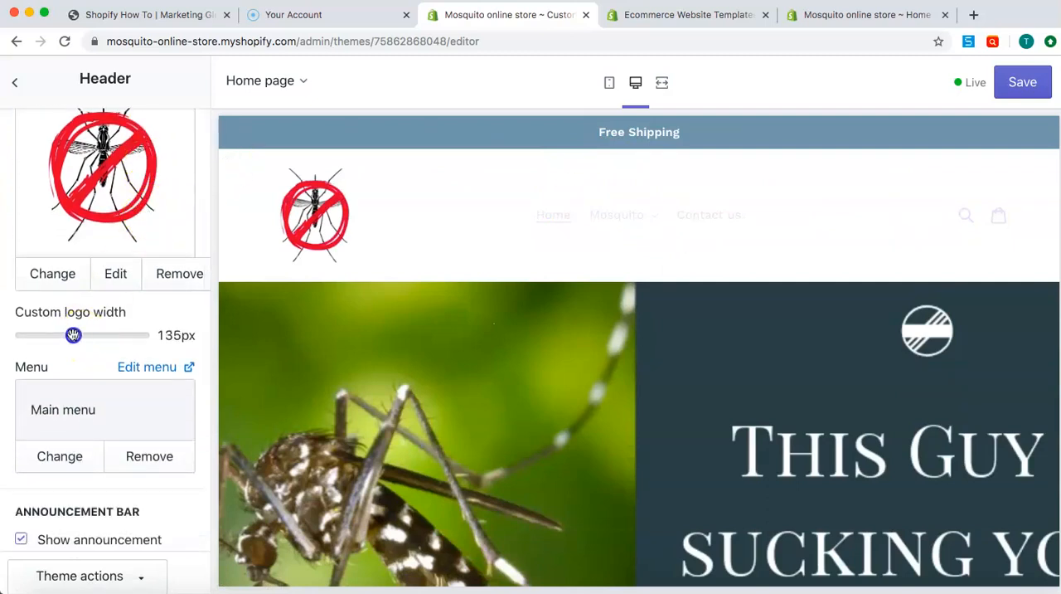
drag(77, 335, 79, 335)
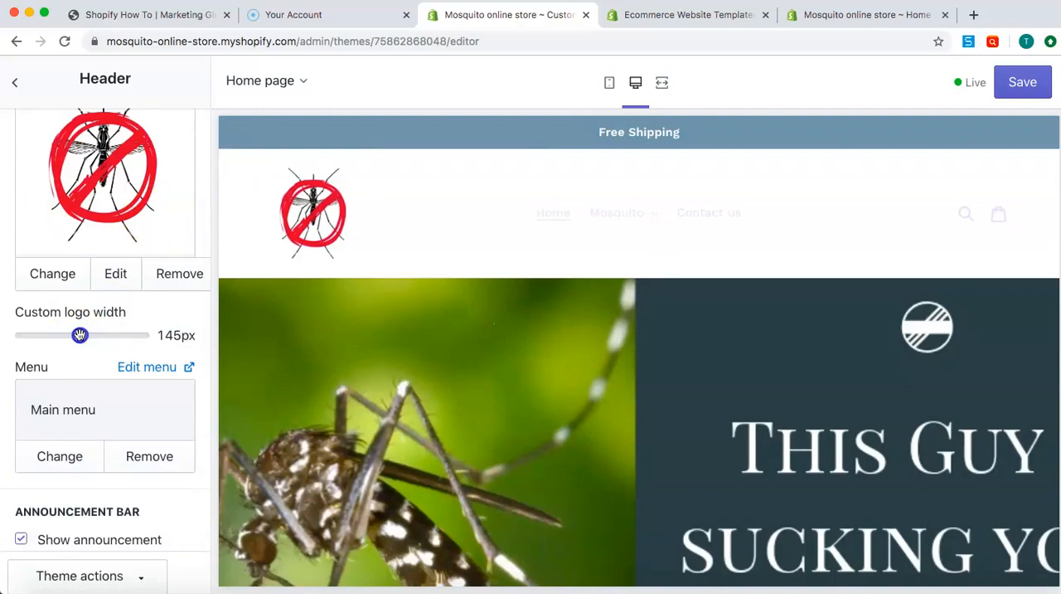
Select Main menu as the header's menu and save the theme changes
scroll(69, 351, down, 2)
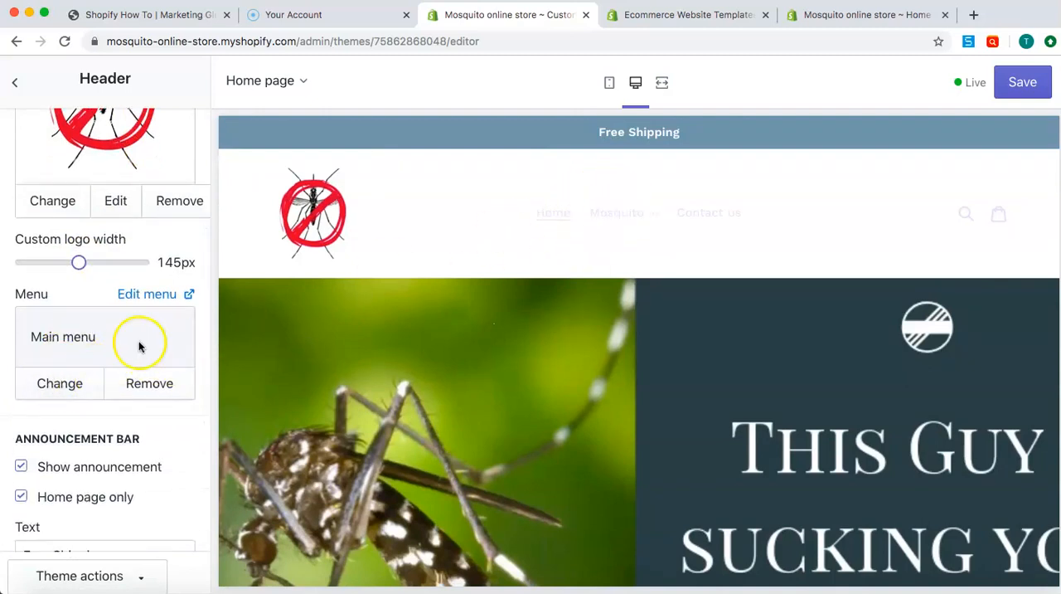
click(86, 387)
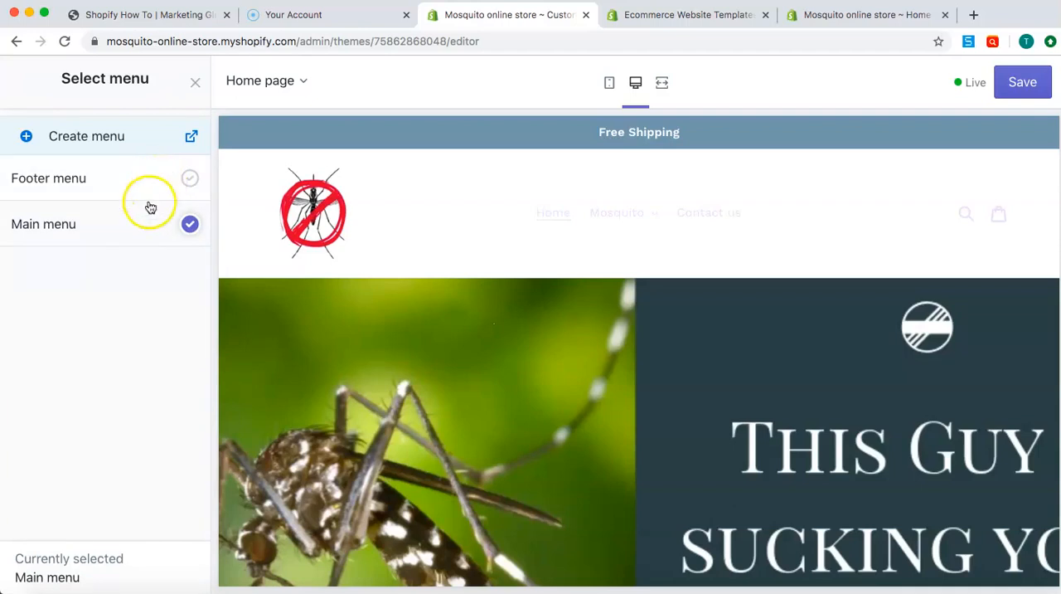
click(137, 224)
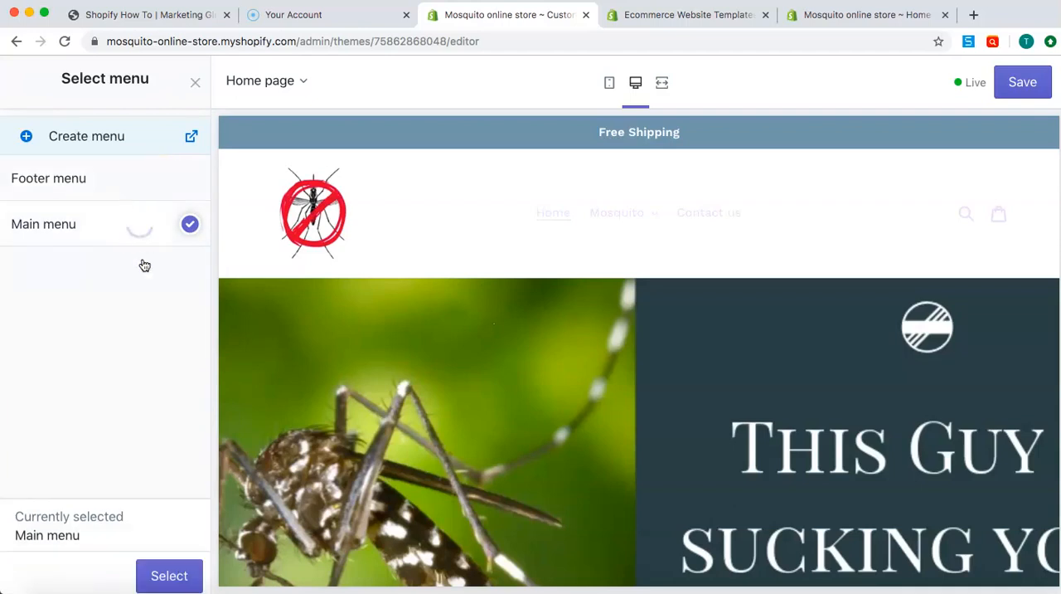
click(169, 574)
click(1023, 81)
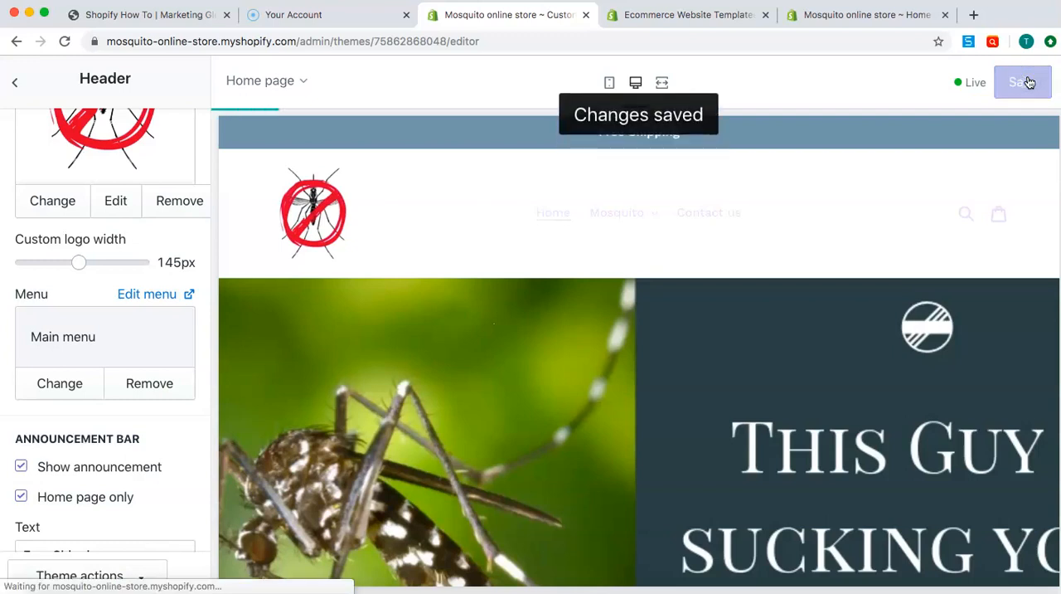
Toggle the announcement bar off and back on, and disable its restriction to the home page only
scroll(92, 362, down, 2)
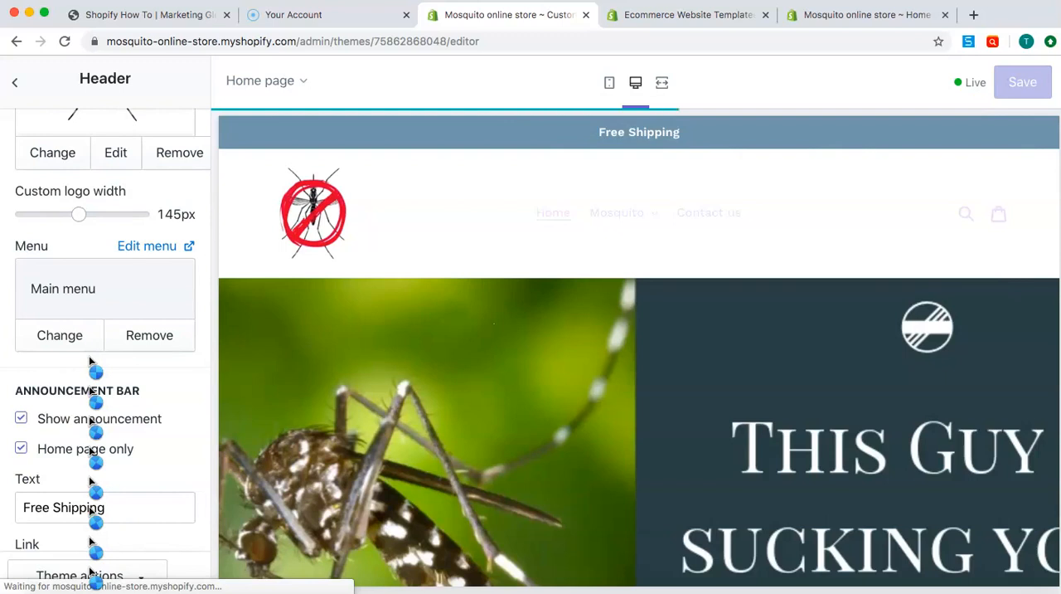
scroll(92, 361, down, 2)
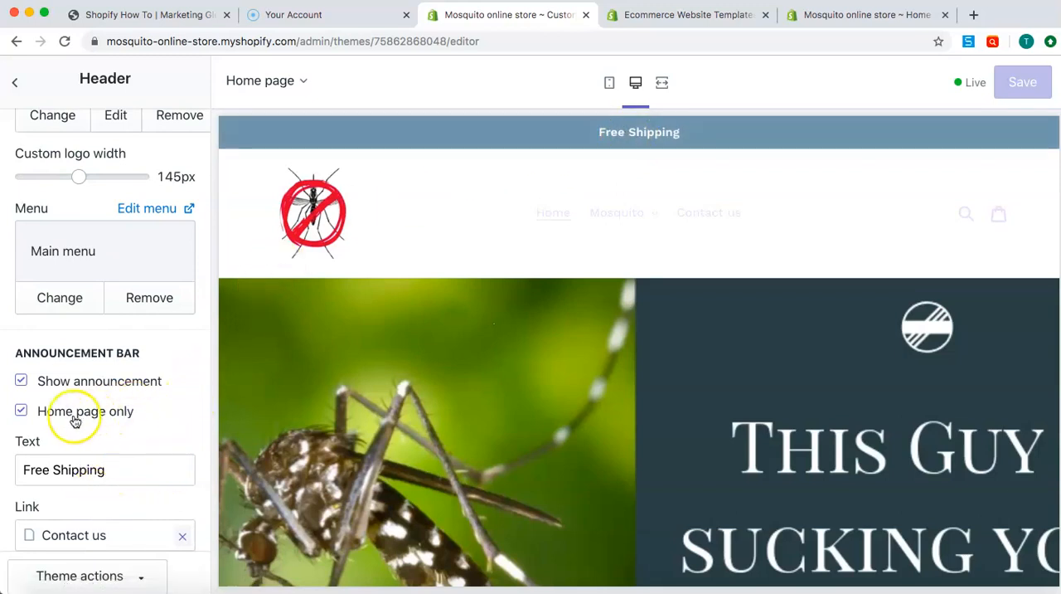
click(20, 382)
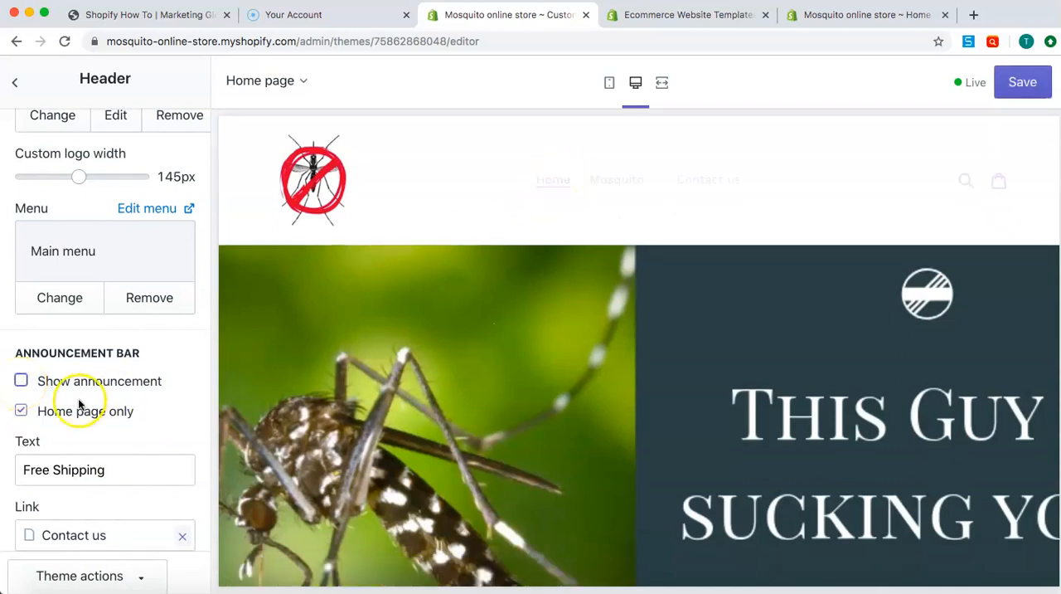
click(21, 381)
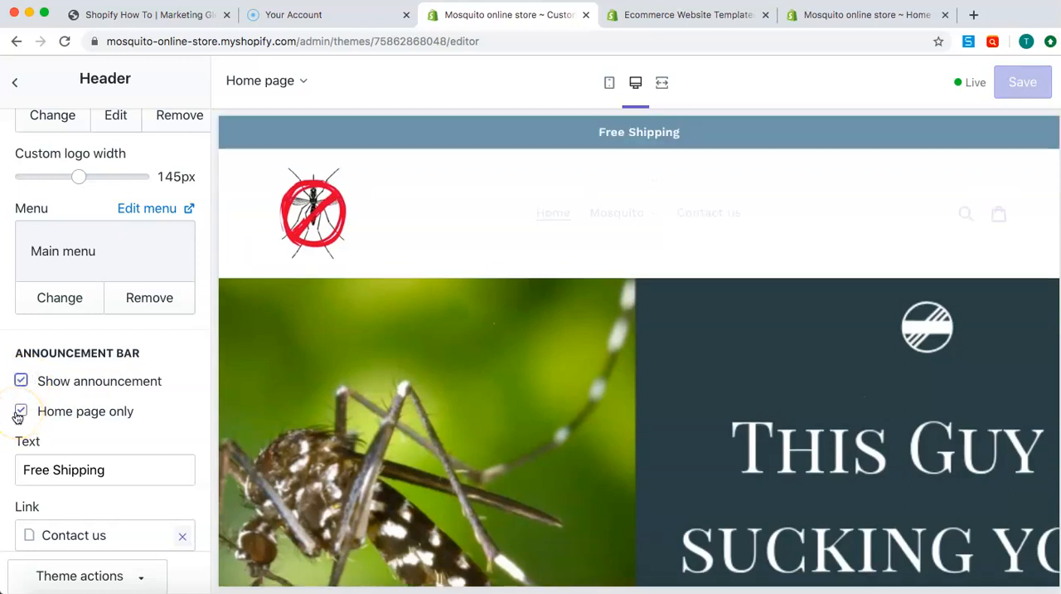
click(21, 413)
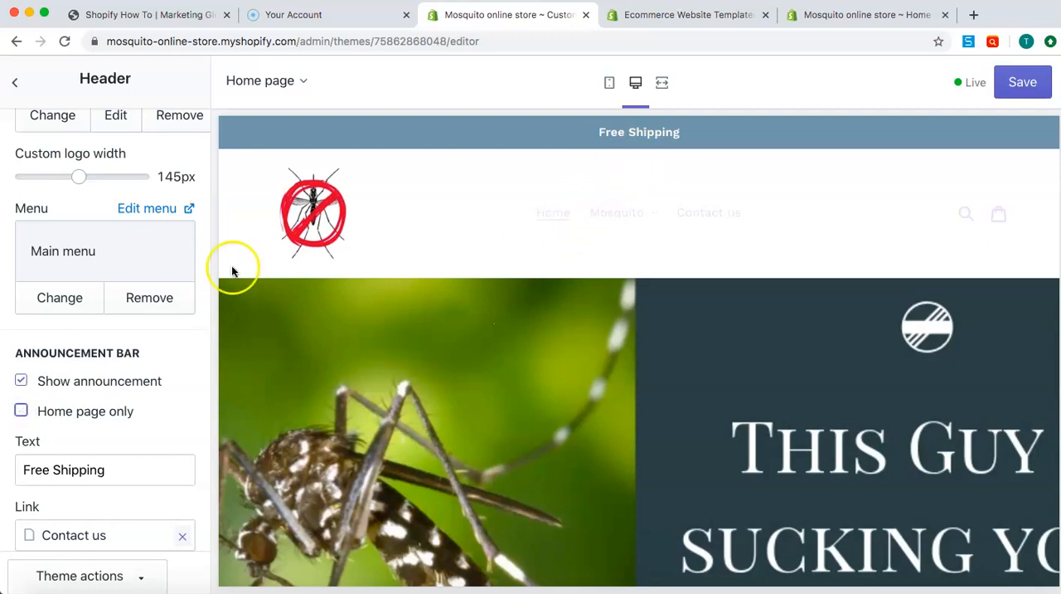
Replace the announcement bar text with "Click Here For Sale Items"
scroll(142, 330, down, 2)
scroll(138, 319, down, 1)
triple_click(123, 325)
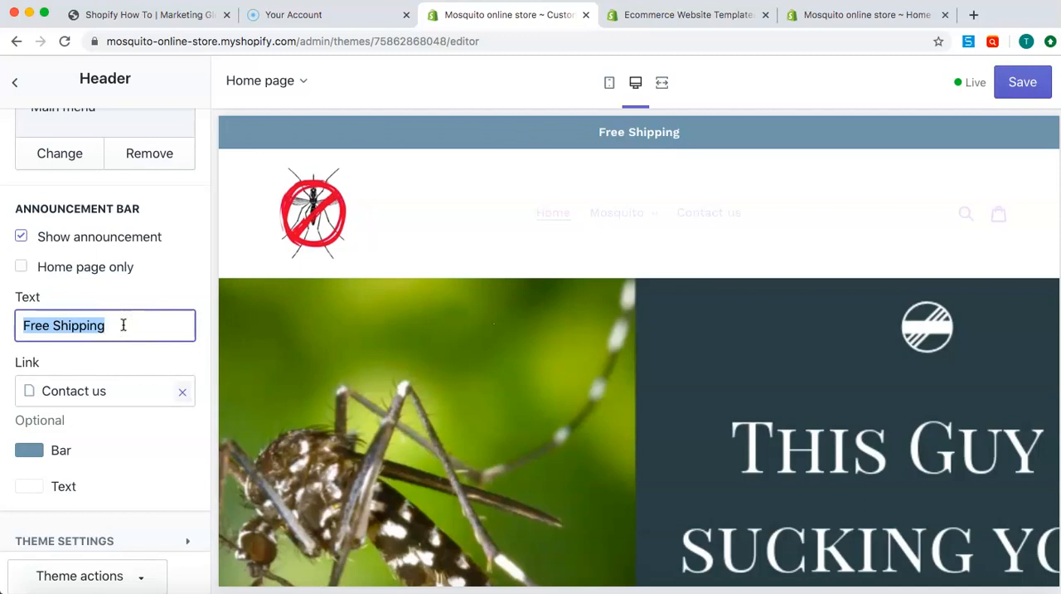
text(Click Here For Sale Items)
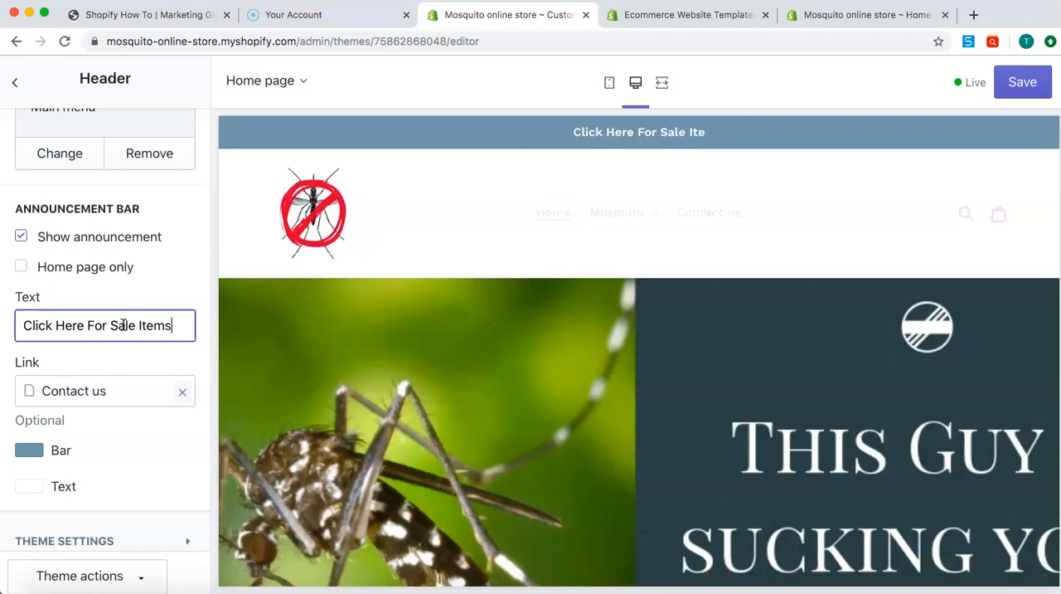
click(110, 325)
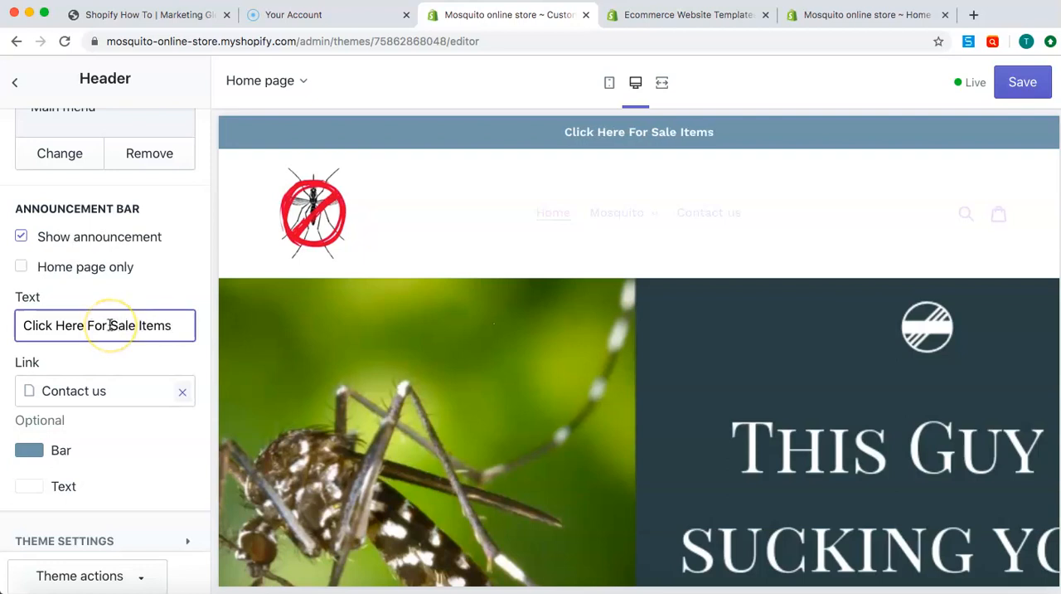
Remove the announcement bar's Contact us link and link the bar to the Bug nets collection instead
click(177, 390)
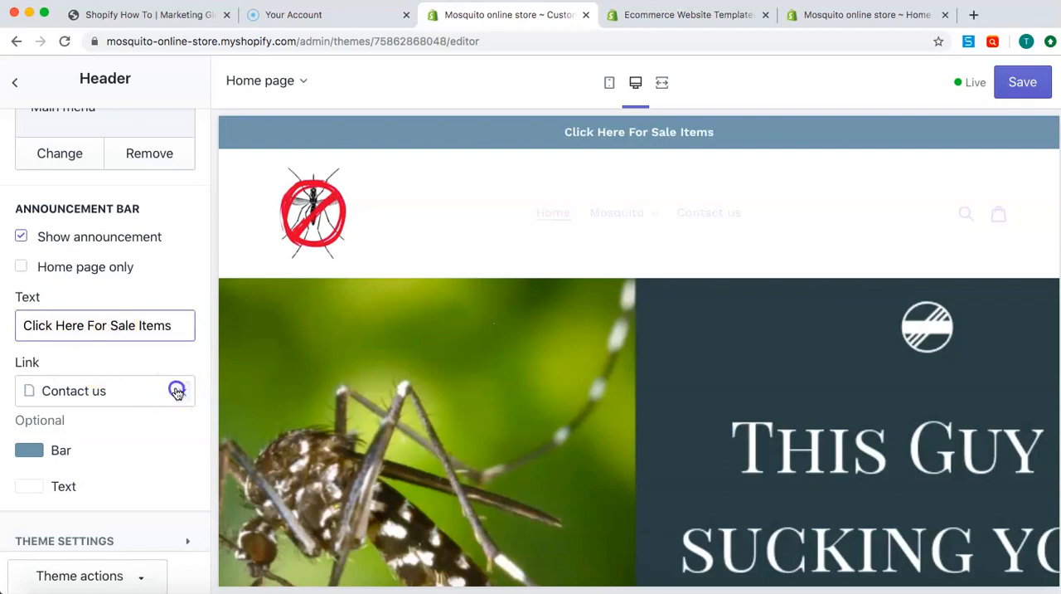
click(152, 435)
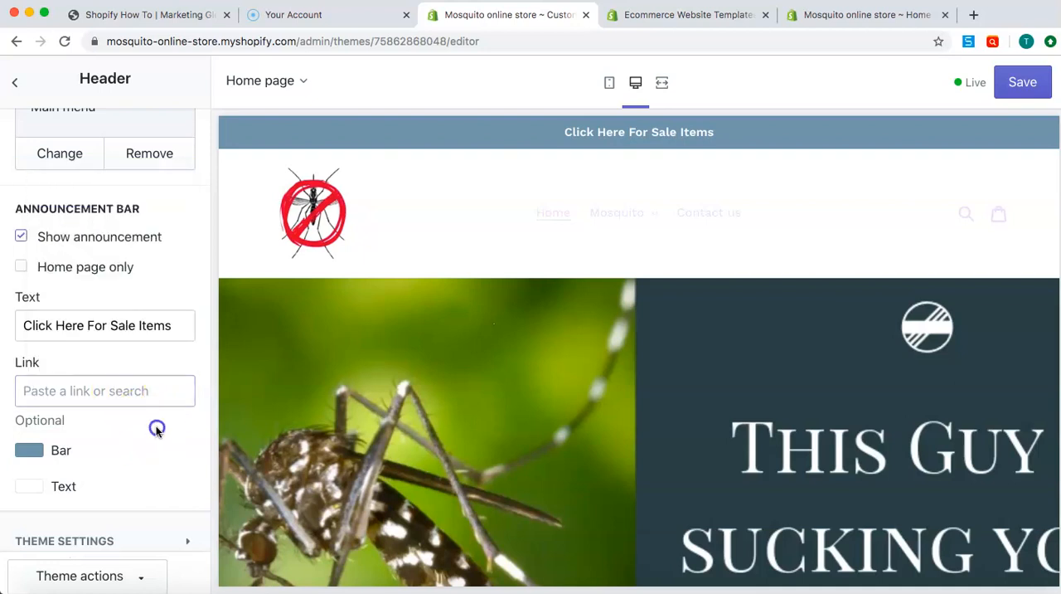
click(86, 387)
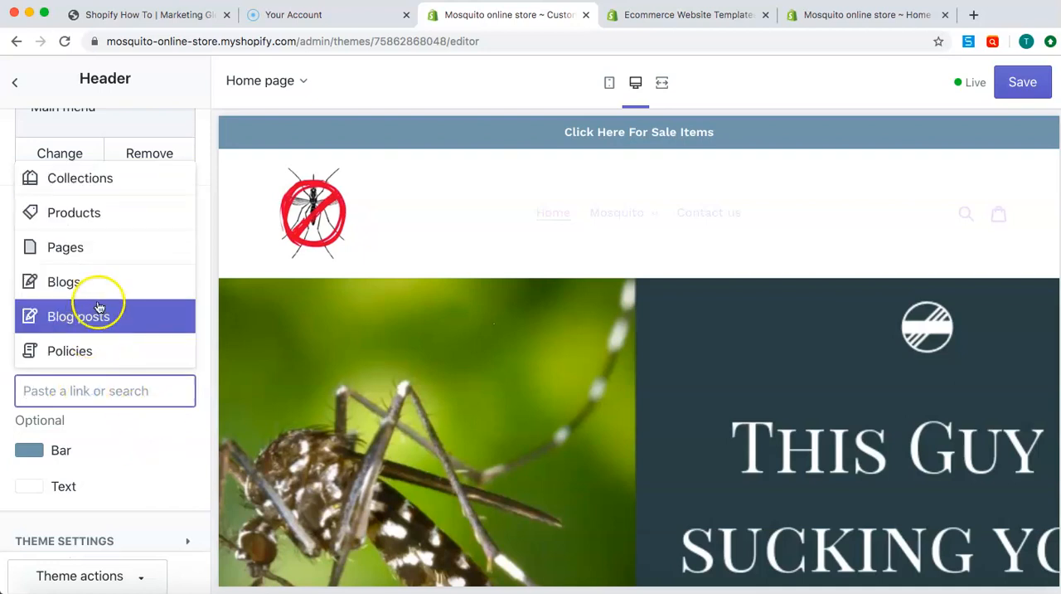
click(141, 178)
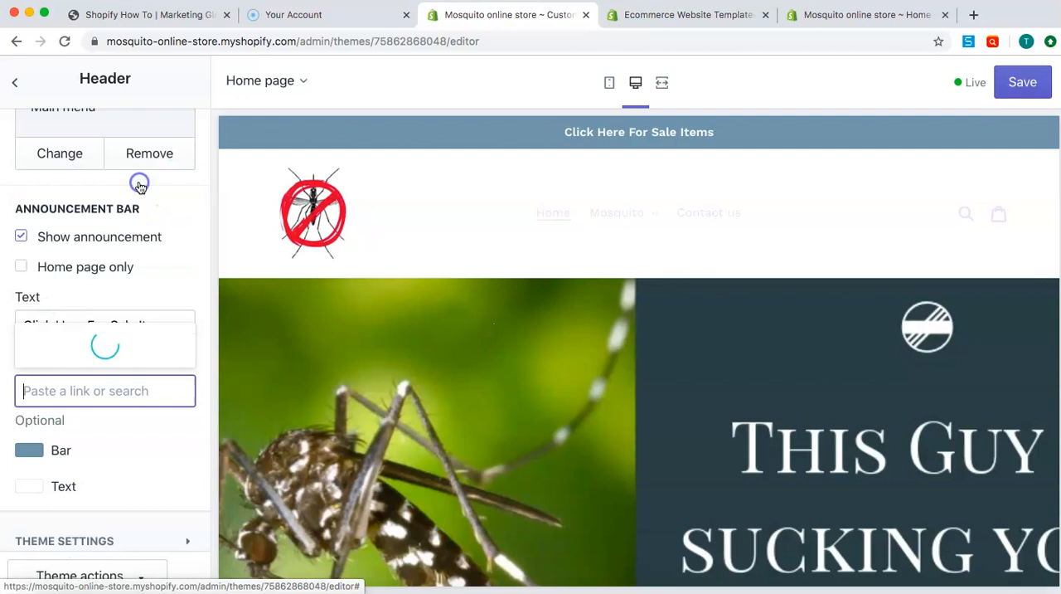
click(116, 232)
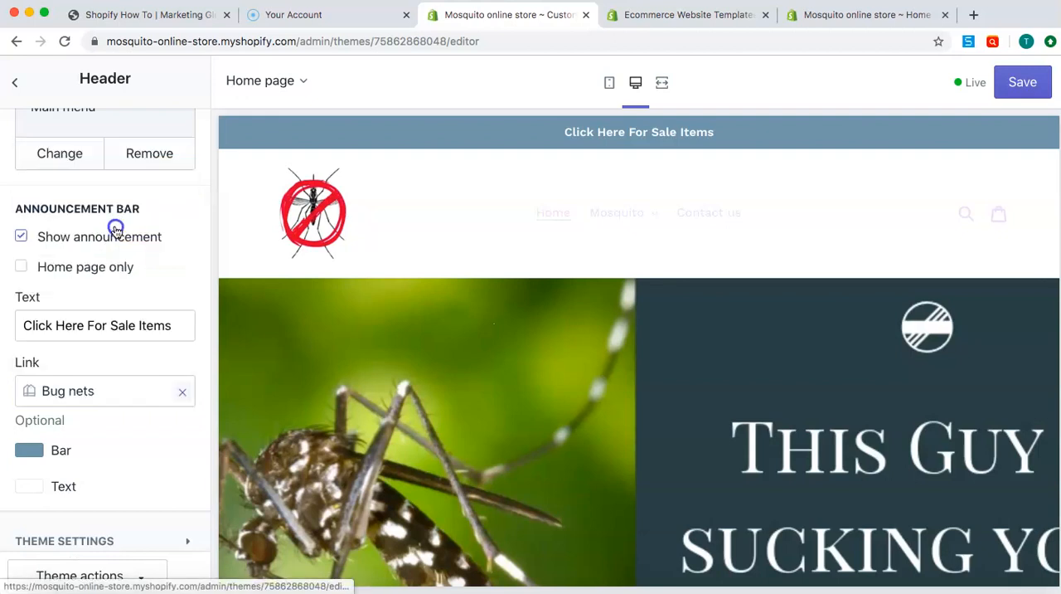
Change the announcement bar's background colour to a fully saturated bright blue
scroll(161, 427, down, 1)
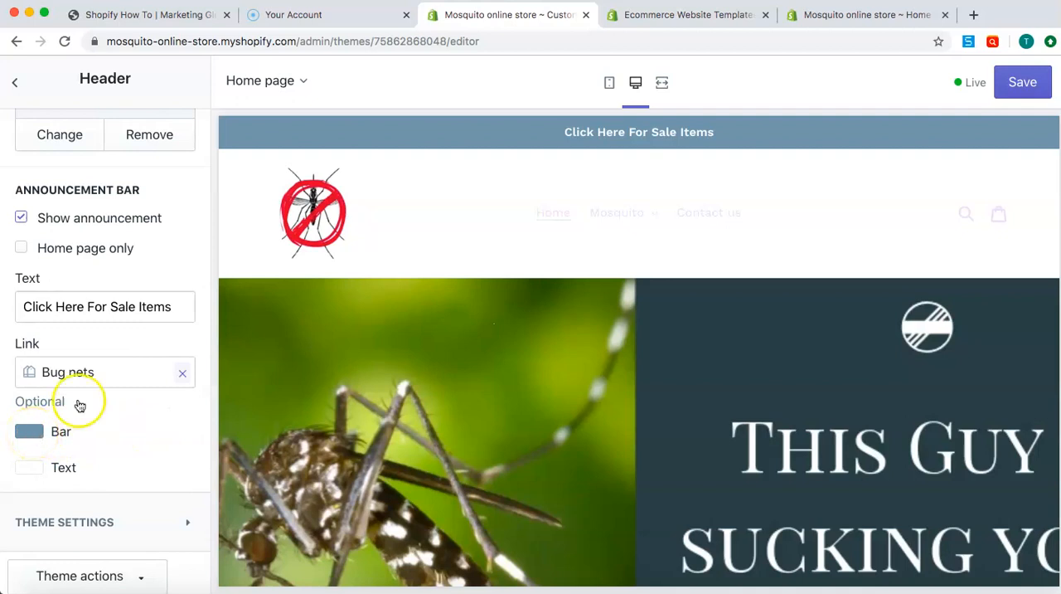
click(34, 430)
click(111, 344)
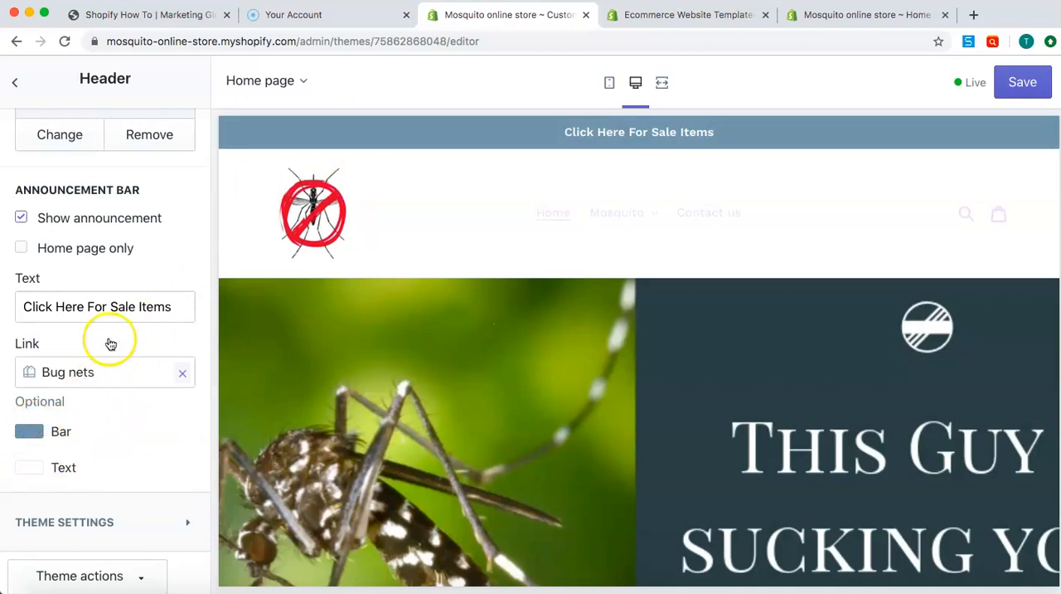
click(15, 441)
drag(74, 480, 138, 462)
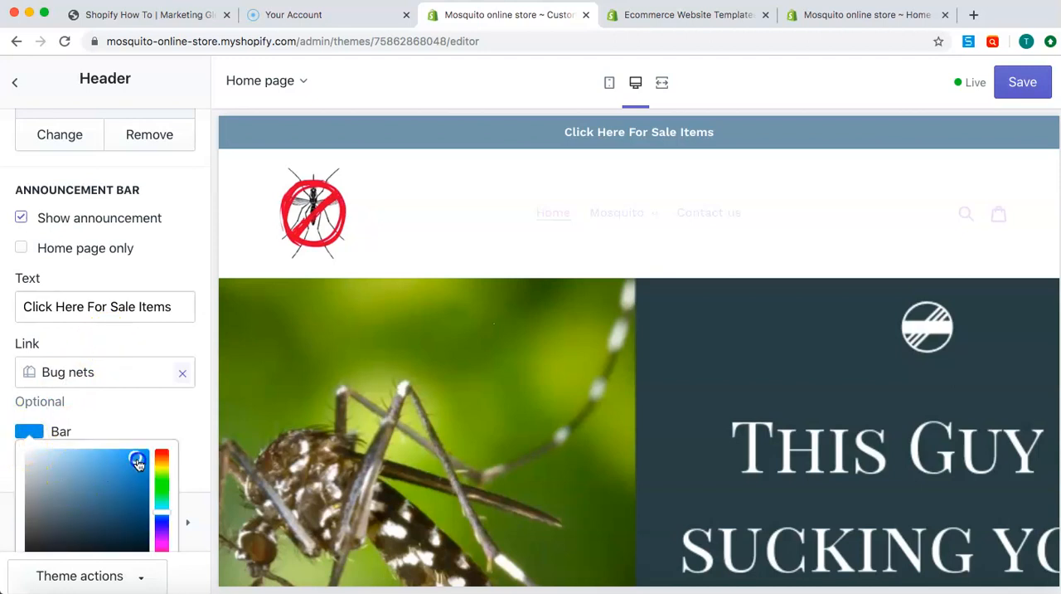
click(184, 418)
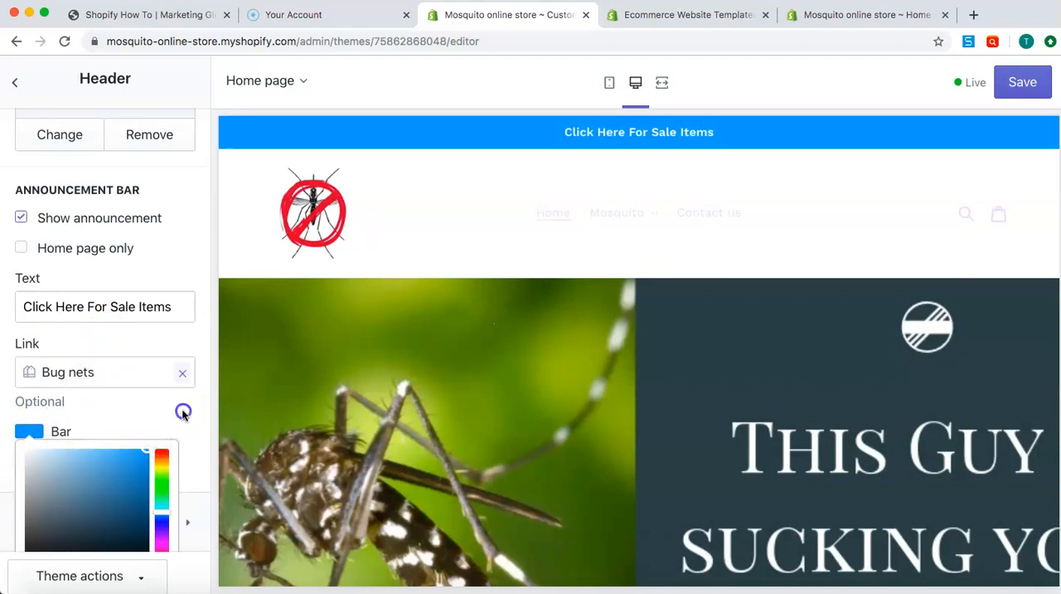
Try black (#000000) as the announcement bar's text colour
click(31, 468)
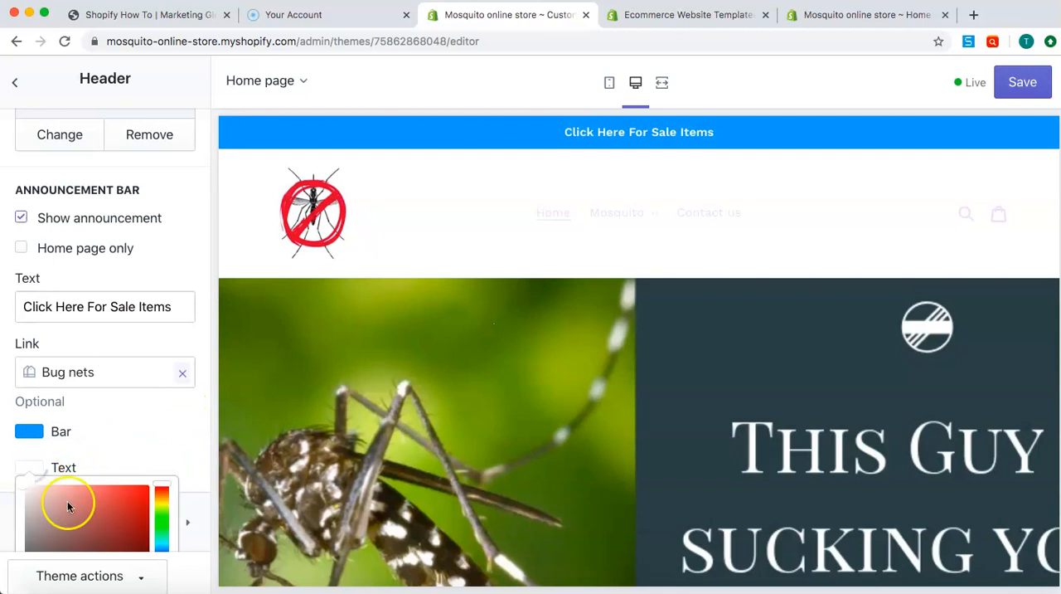
click(143, 487)
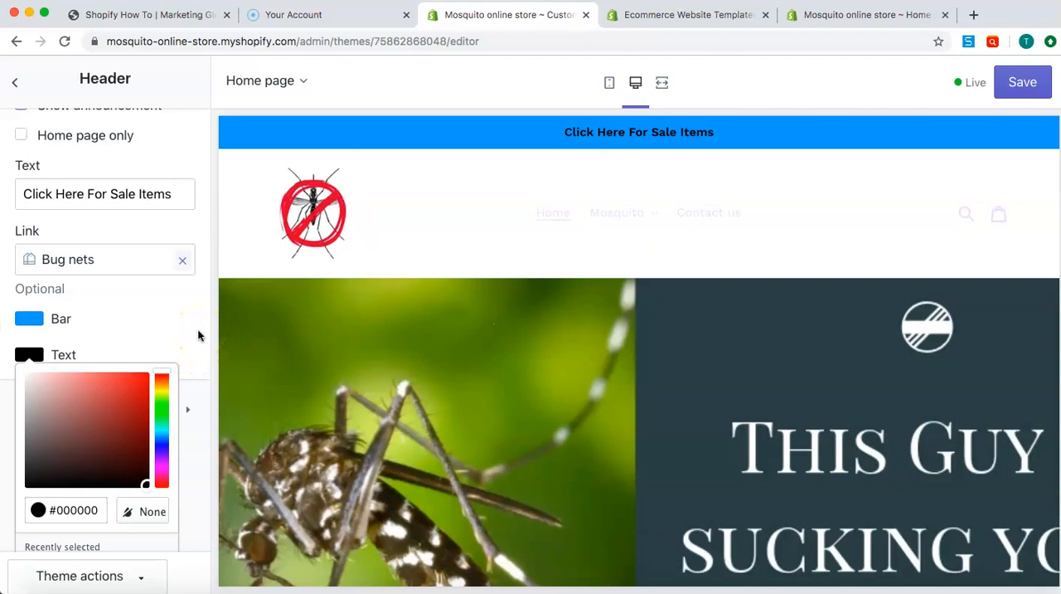
scroll(71, 508, down, 1)
click(57, 474)
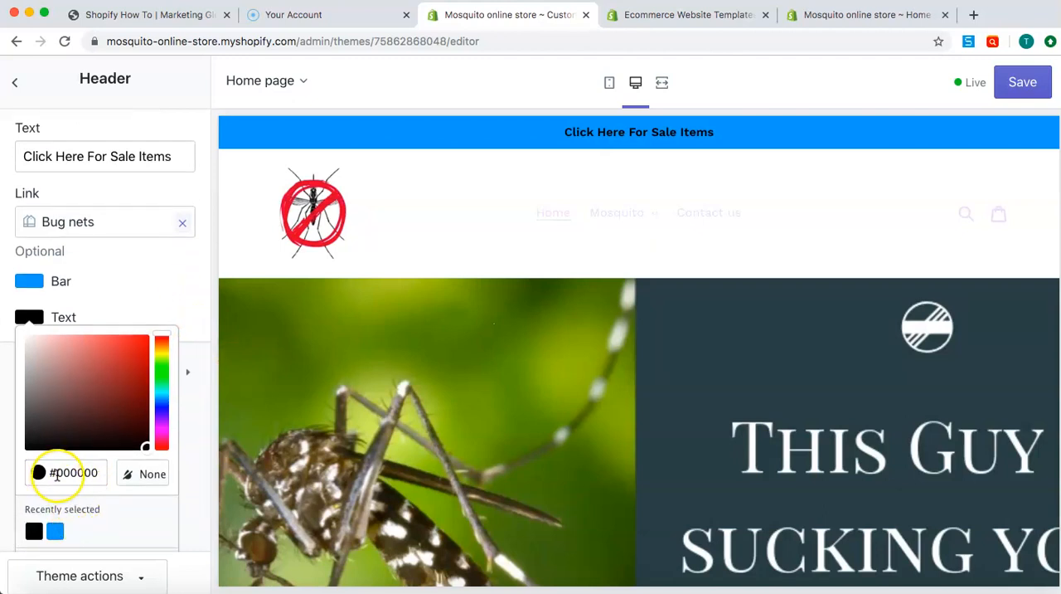
drag(57, 474, 105, 473)
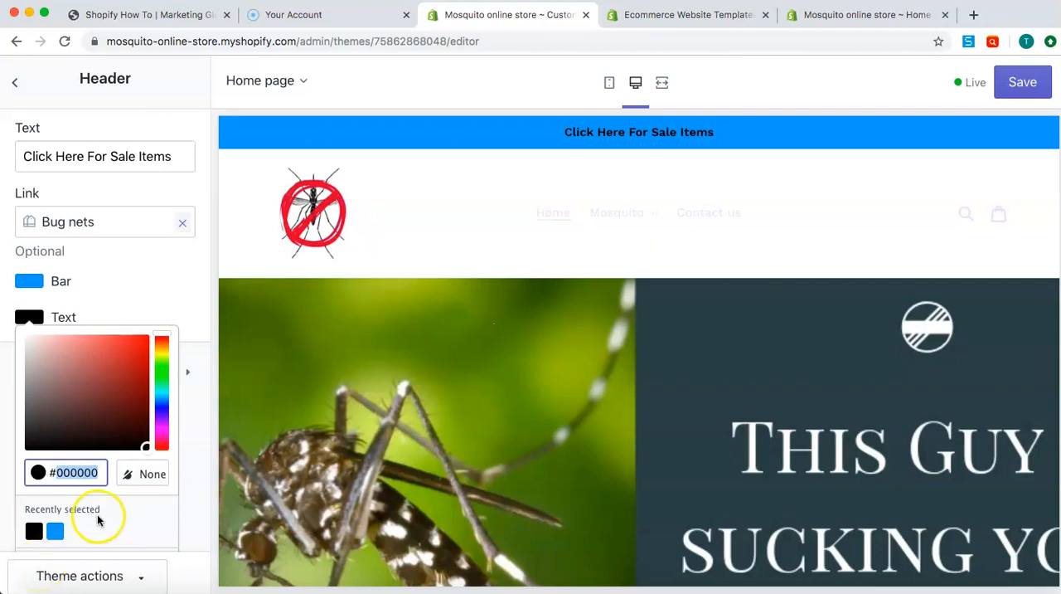
scroll(138, 317, down, 2)
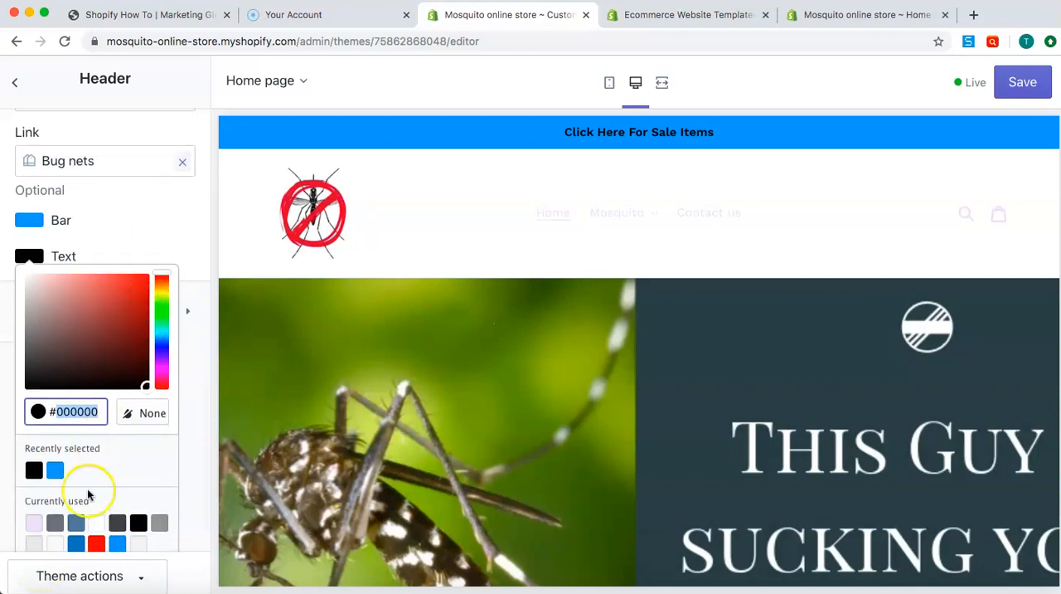
Try the saved blue, black, white and lavender (#EBDEF7) colours on the announcement bar text
click(55, 470)
click(73, 409)
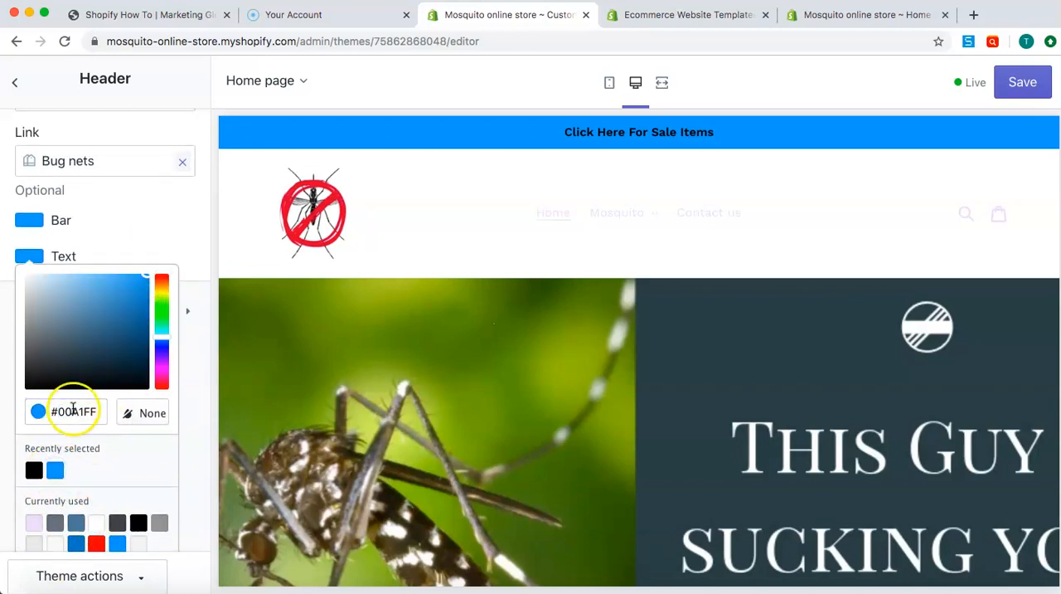
click(34, 471)
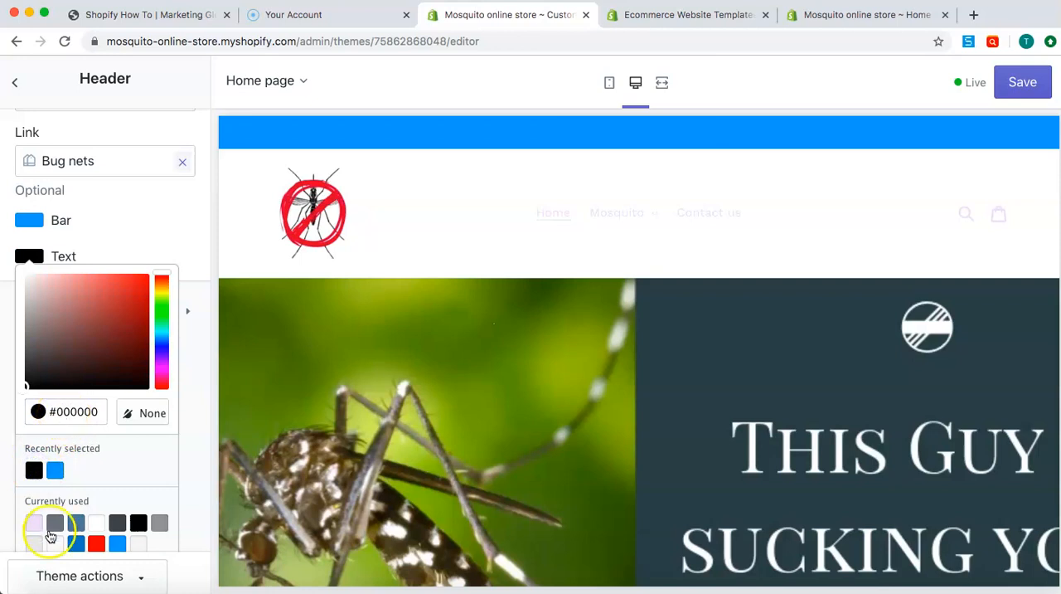
click(96, 522)
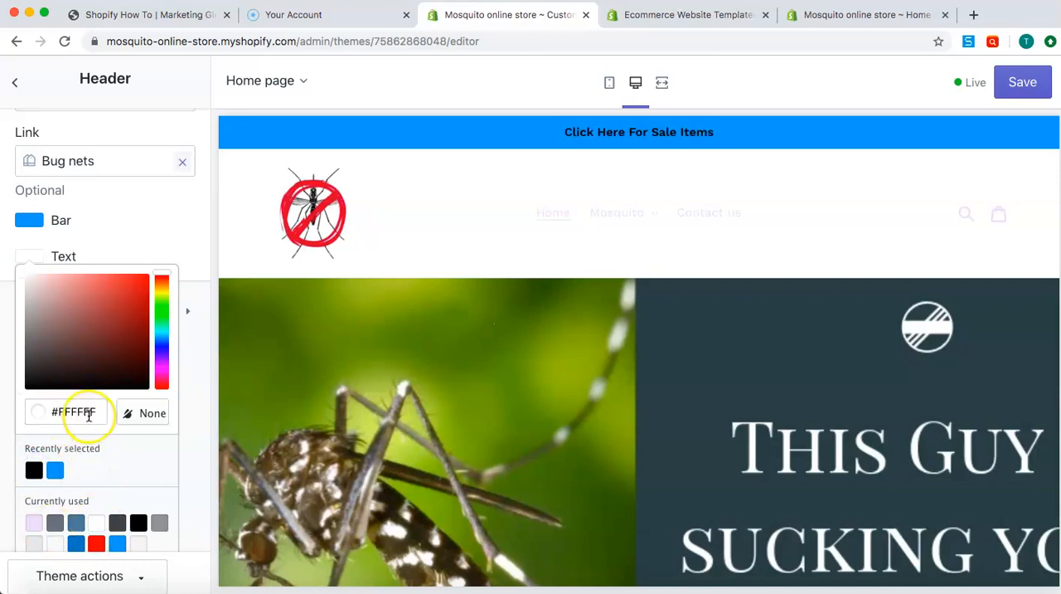
click(33, 520)
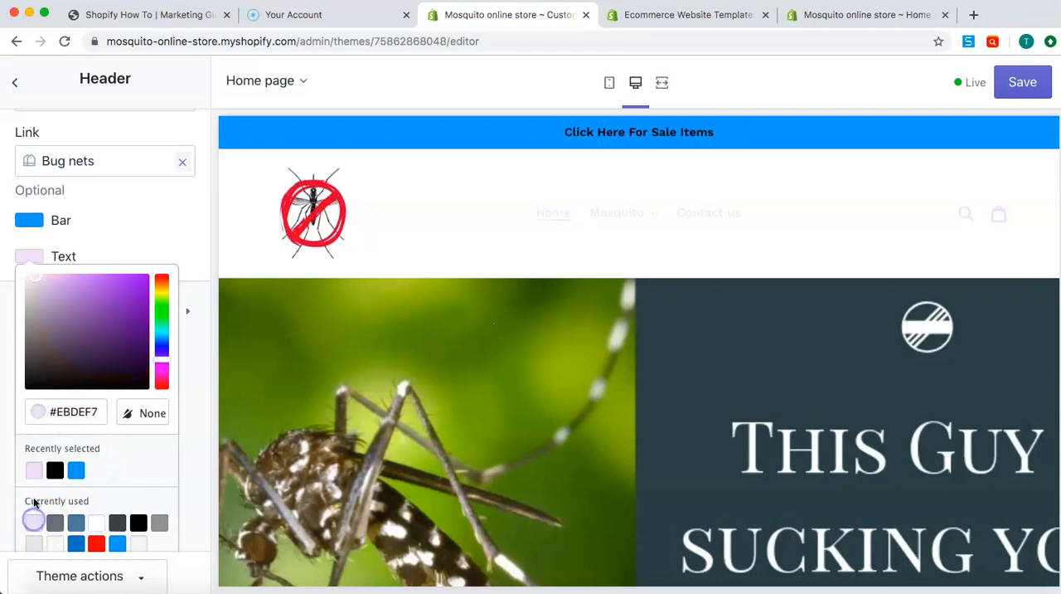
Set the announcement bar's text colour to purple #61457B
drag(71, 361, 77, 332)
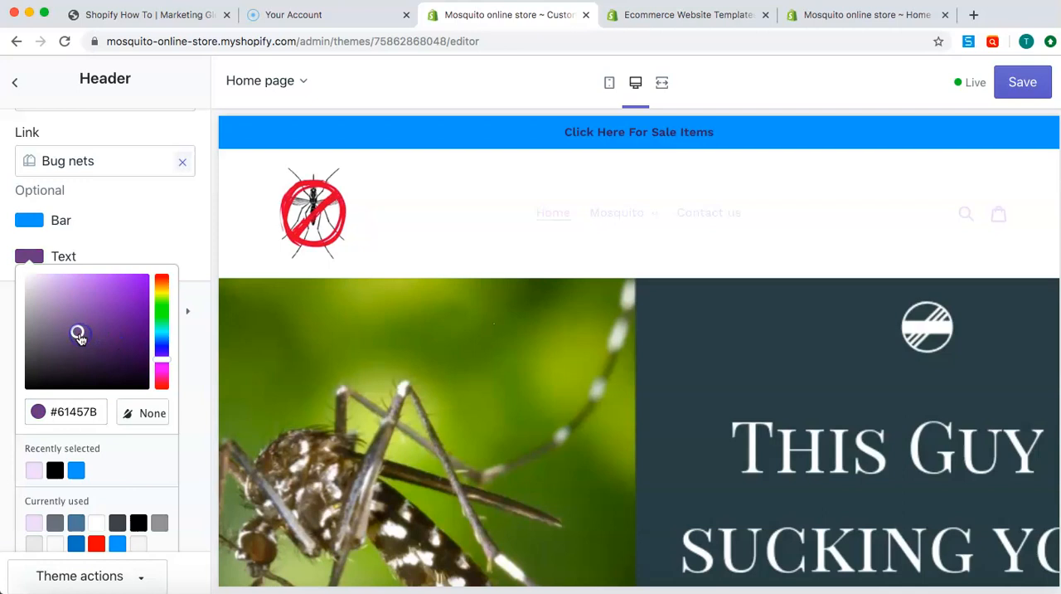
click(78, 409)
triple_click(80, 408)
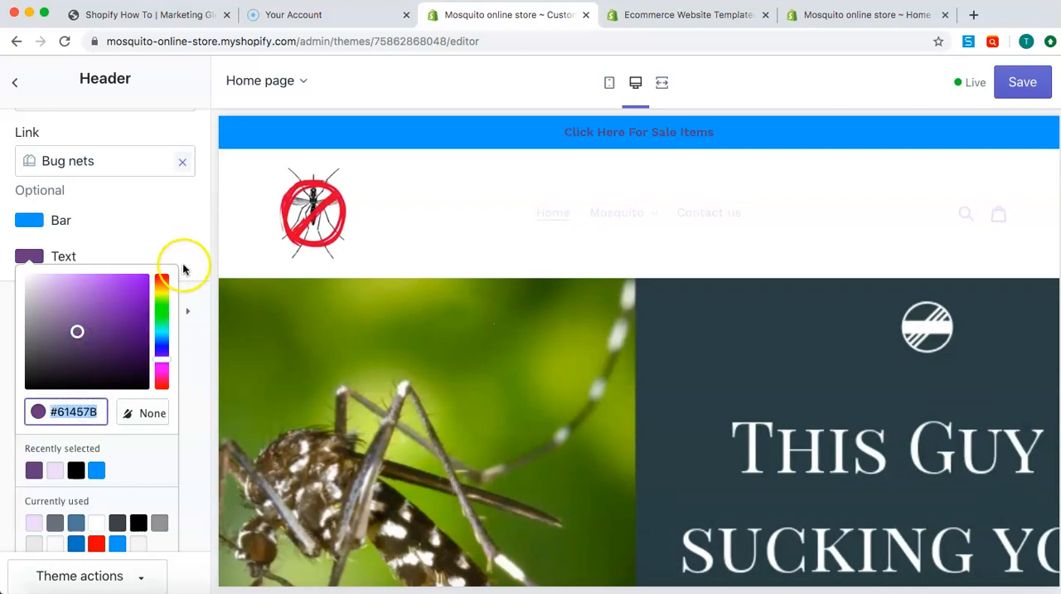
click(197, 241)
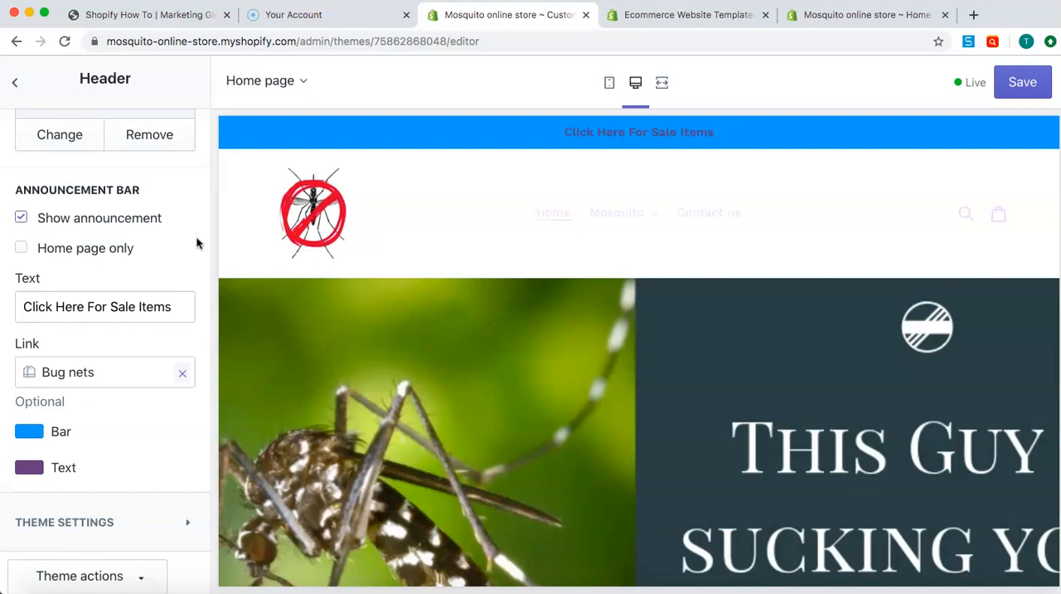
Expand the header's theme settings and review the social media link fields from Twitter through Vimeo
scroll(144, 438, down, 1)
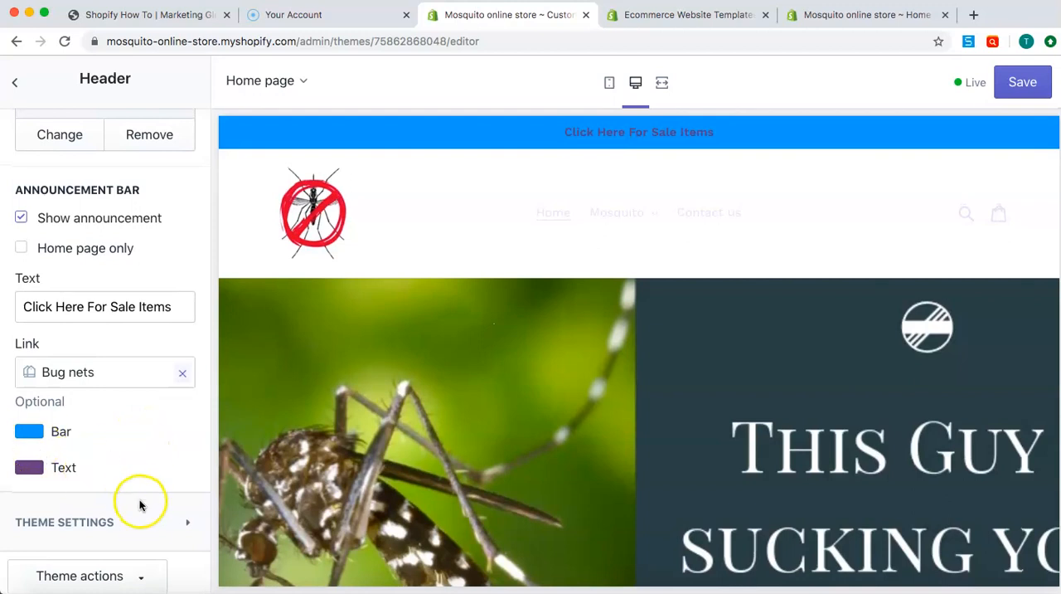
click(187, 526)
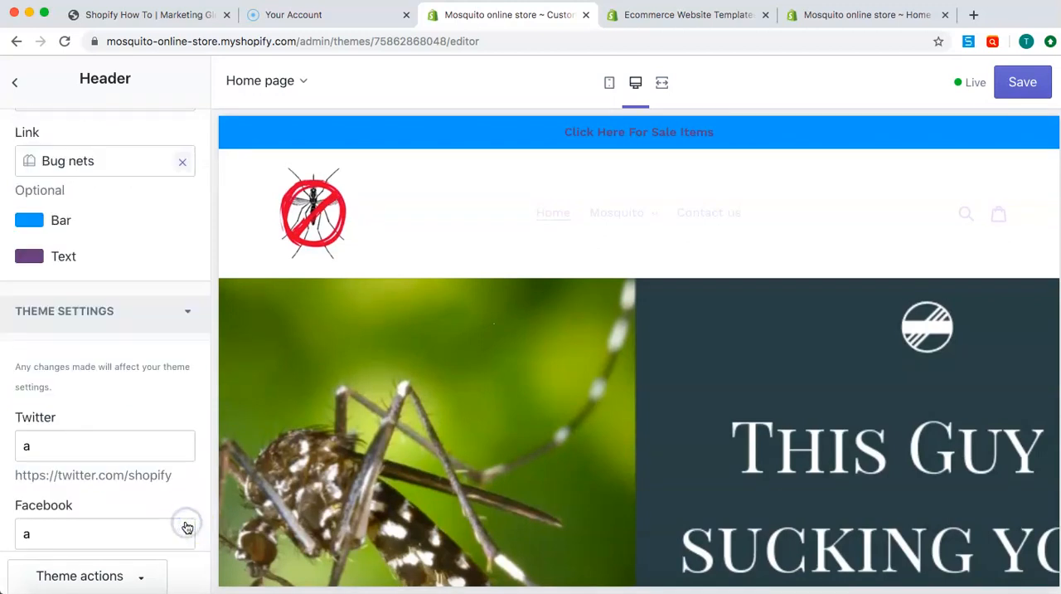
scroll(146, 342, down, 5)
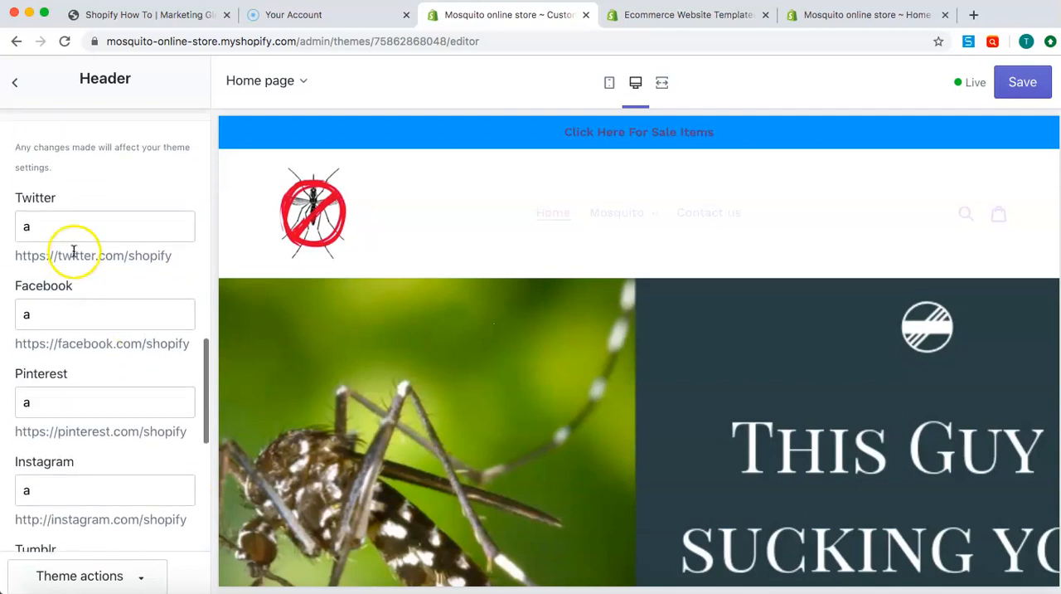
scroll(75, 248, down, 1)
scroll(73, 250, down, 9)
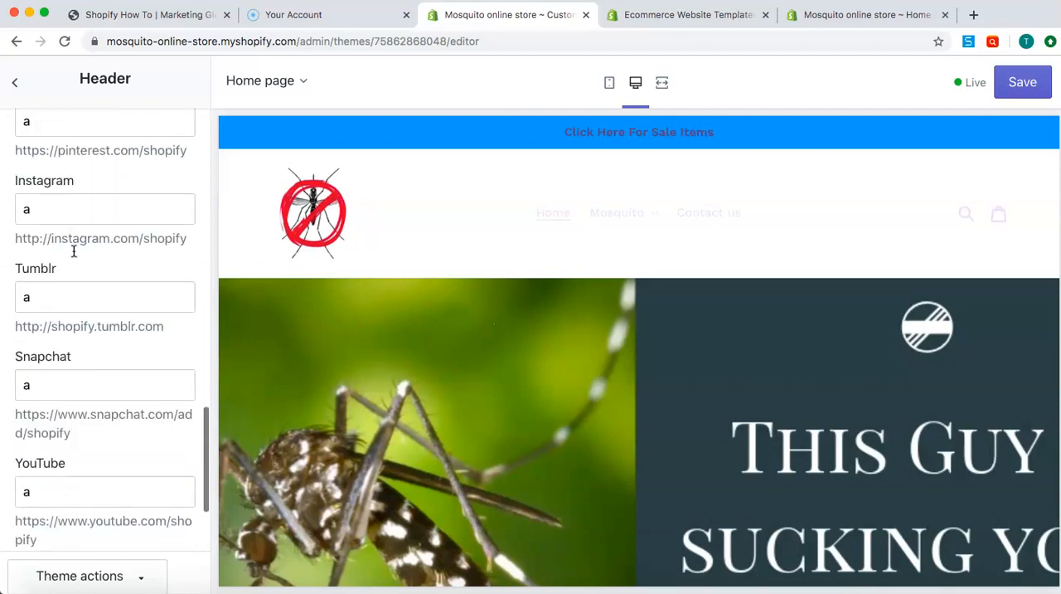
click(59, 480)
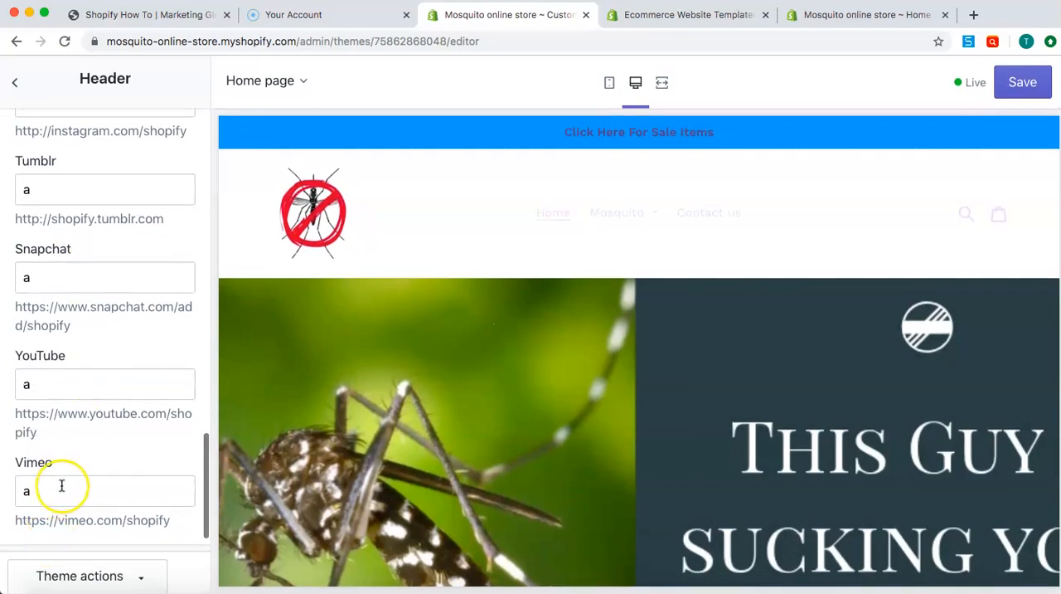
scroll(61, 486, up, 6)
scroll(61, 485, up, 8)
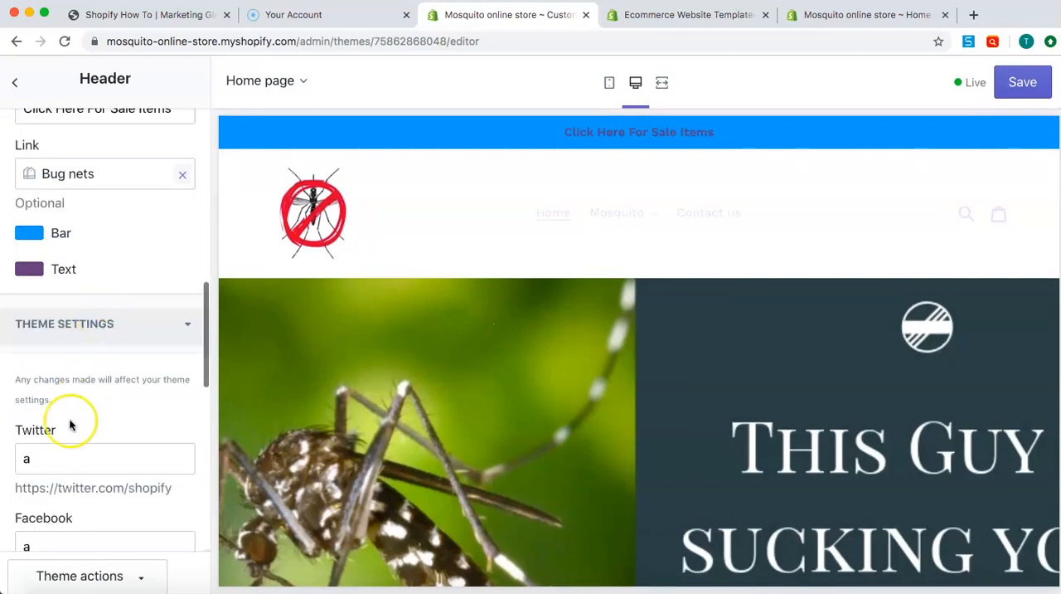
Clear the placeholder entries for the Twitter, Facebook and Pinterest links
scroll(72, 427, down, 2)
double_click(78, 378)
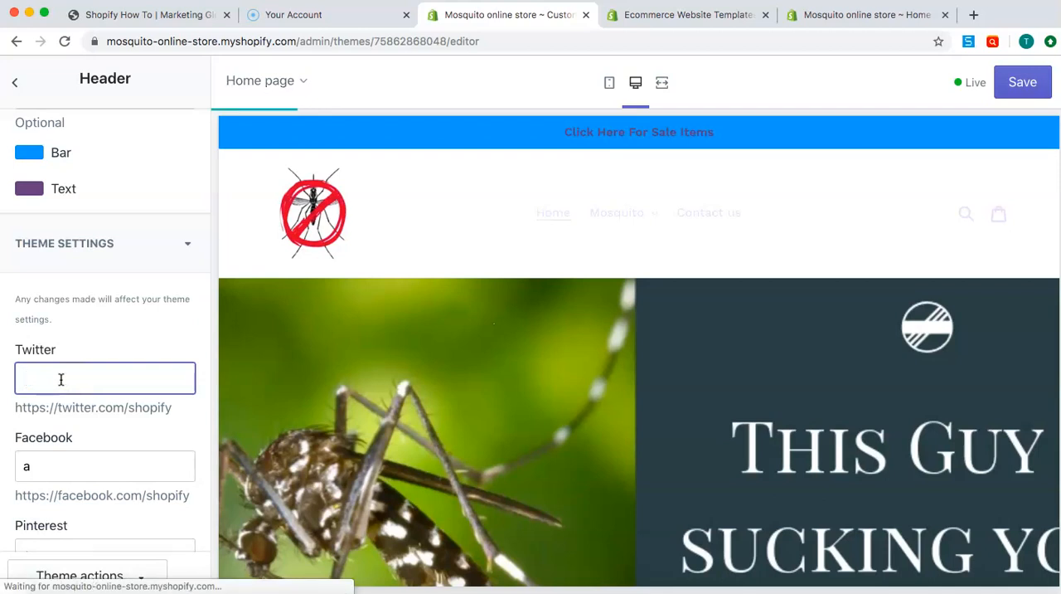
click(63, 457)
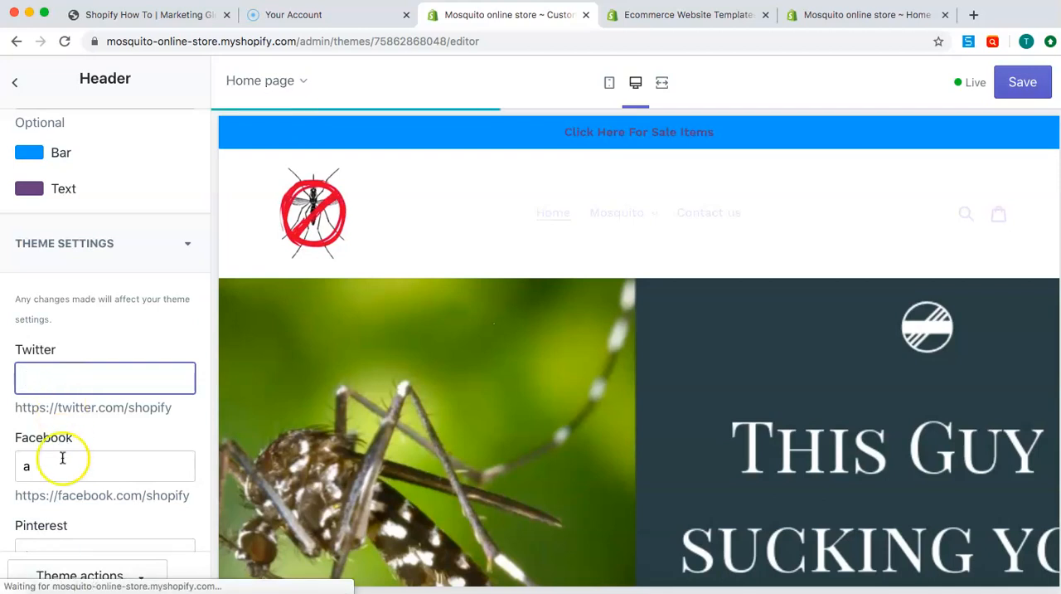
key(BackSpace)
scroll(63, 458, down, 2)
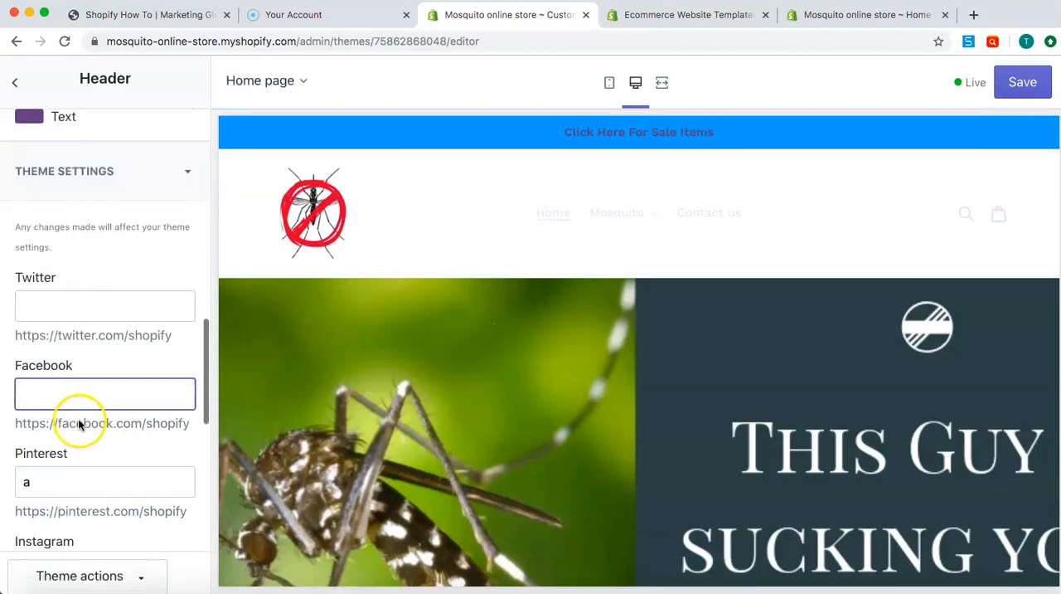
click(68, 468)
key(BackSpace)
Clear the placeholder entries for the Instagram and Tumblr links
click(56, 395)
scroll(55, 396, down, 3)
click(53, 372)
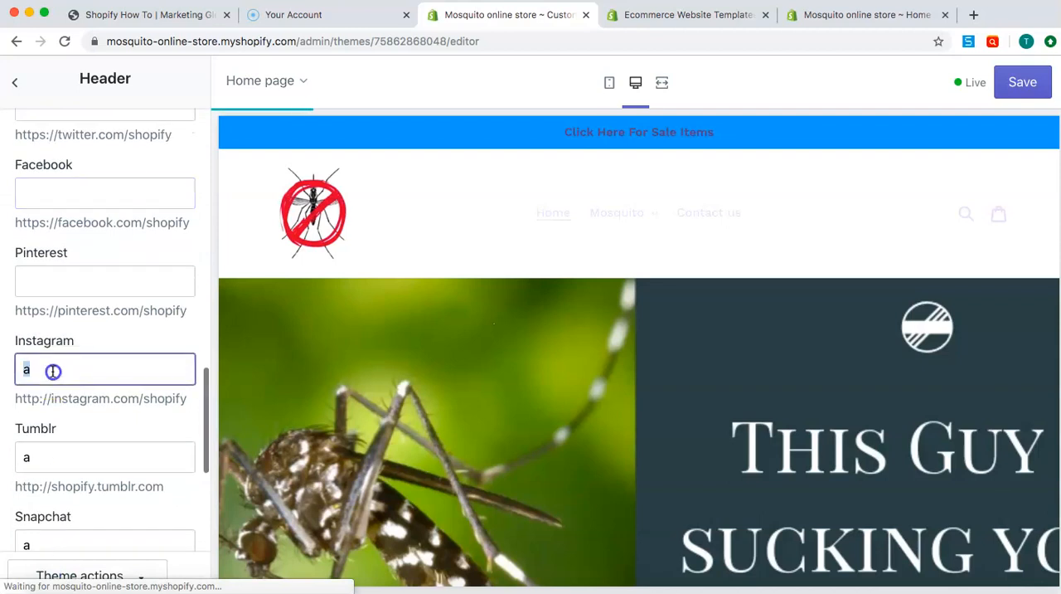
key(BackSpace)
click(58, 452)
key(BackSpace)
Clear the placeholder entries for the Snapchat, YouTube and Vimeo links
scroll(75, 469, down, 3)
click(55, 373)
key(BackSpace)
click(55, 479)
key(BackSpace)
scroll(60, 469, down, 2)
click(57, 487)
key(BackSpace)
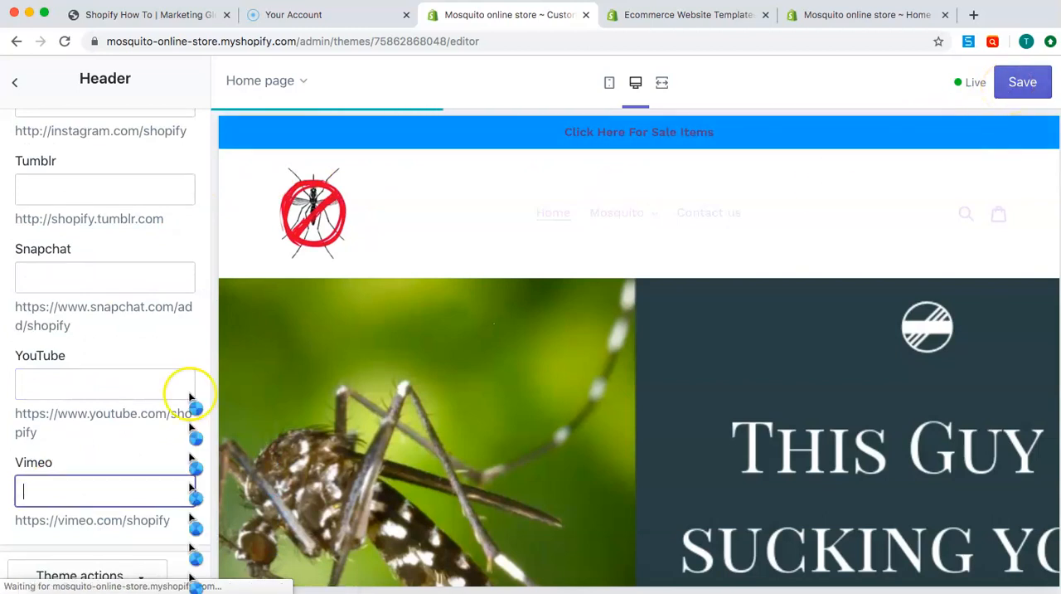
scroll(25, 399, up, 7)
click(43, 270)
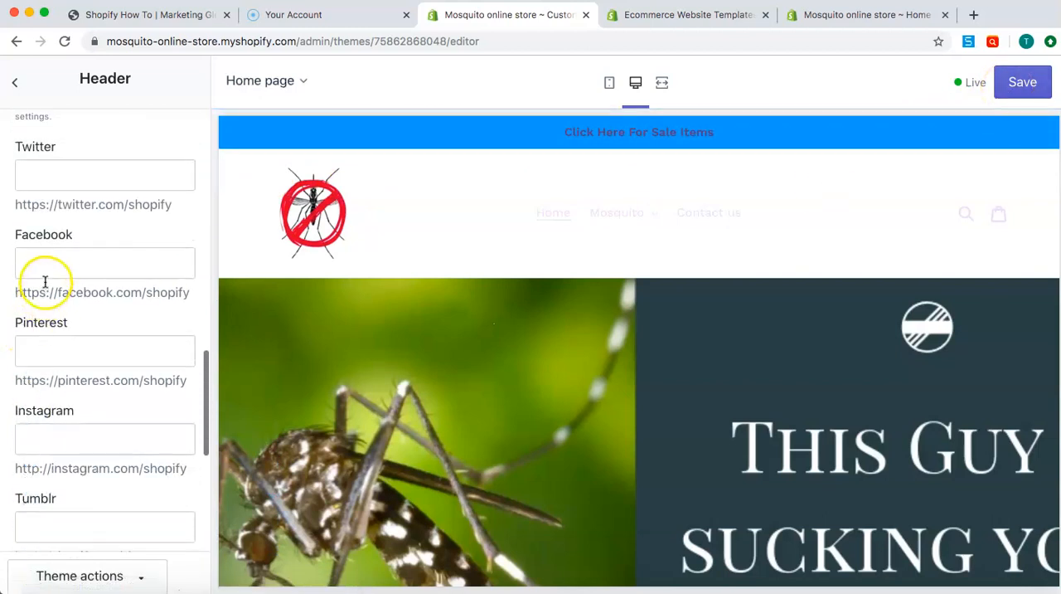
text(www.facebo)
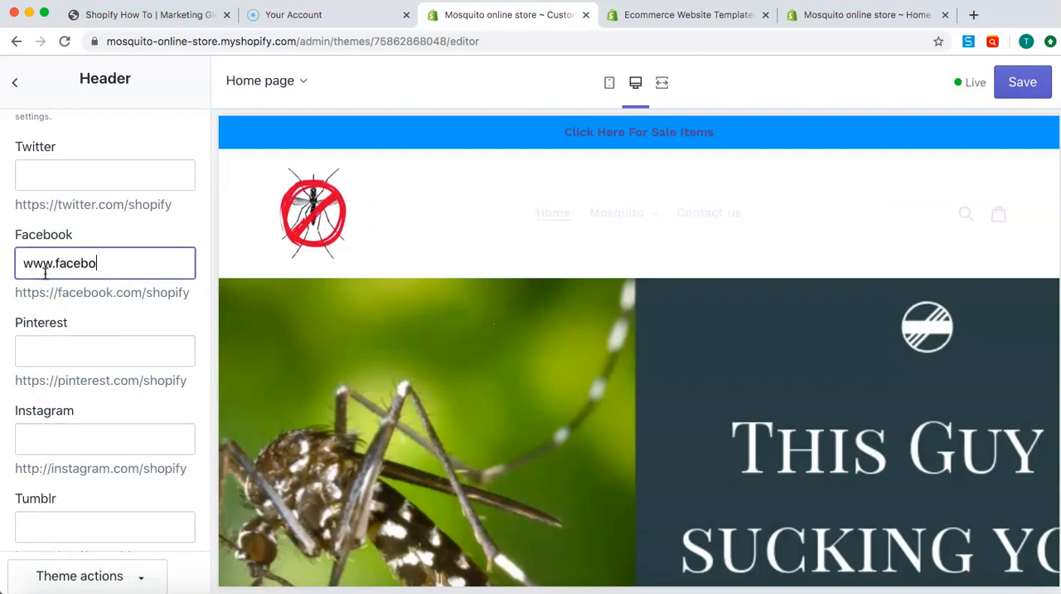
text(ok.com/mos)
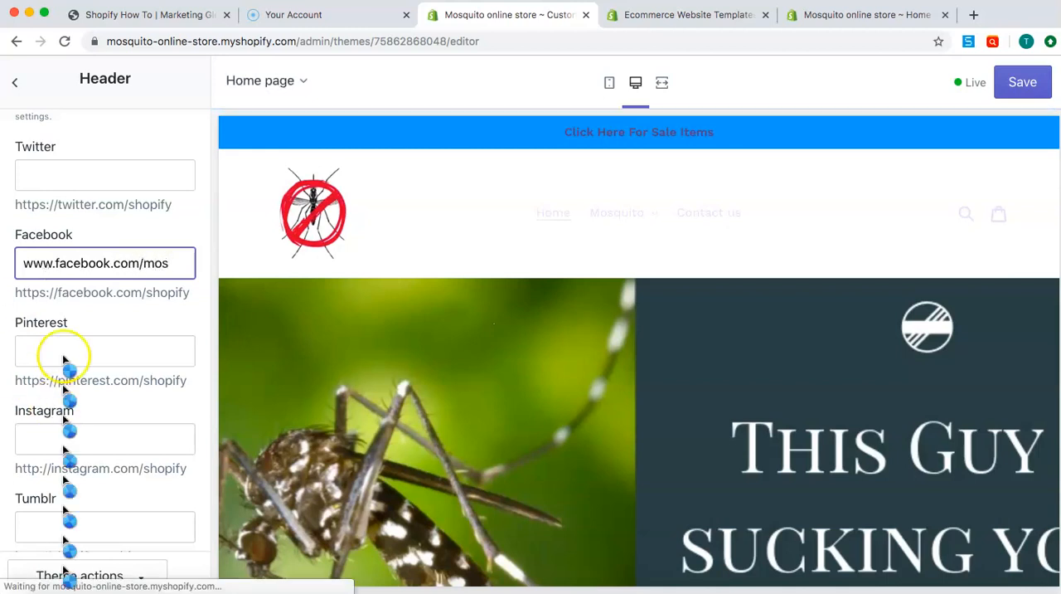
Copy the Facebook address into the Instagram link field and save the theme changes
triple_click(105, 264)
key(super+c)
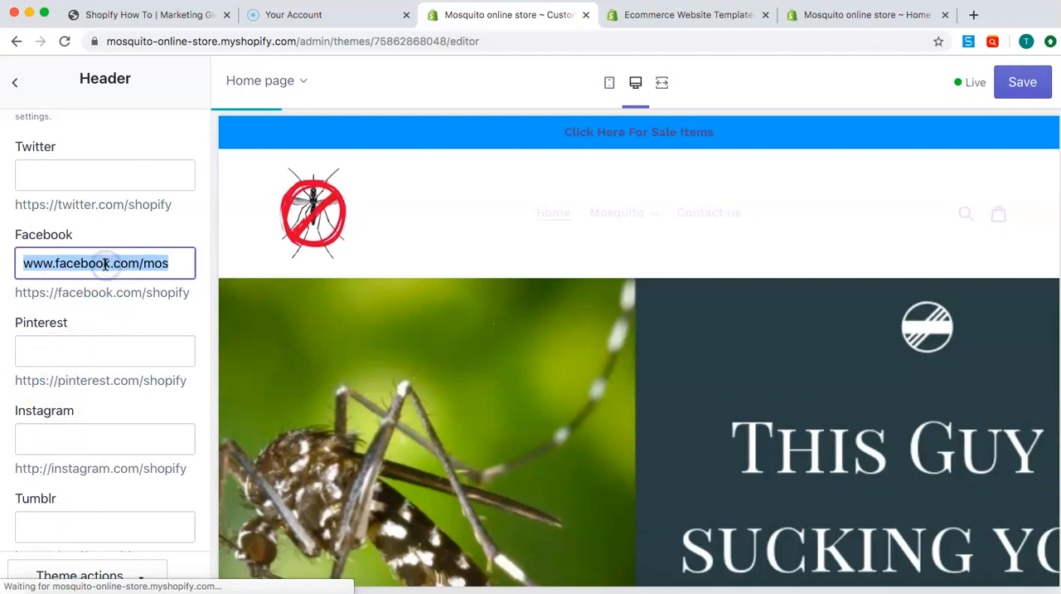
click(109, 437)
key(super+v)
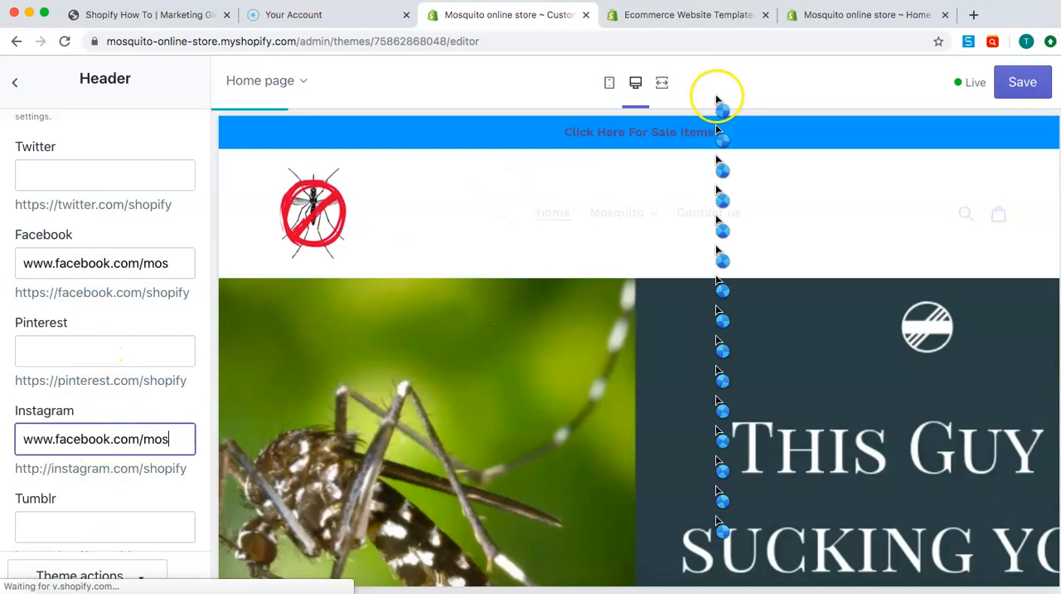
click(1020, 87)
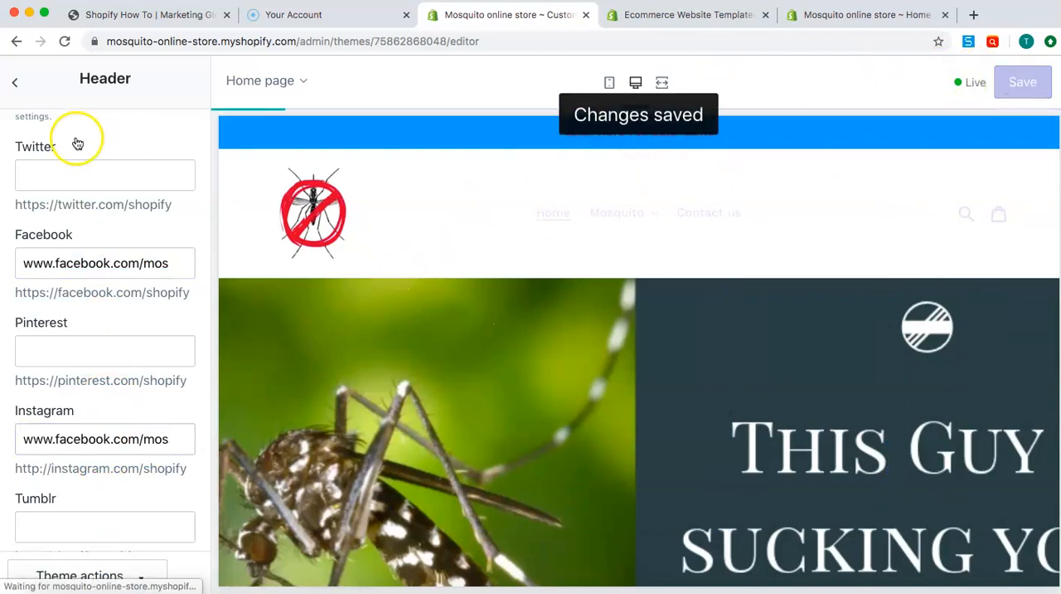
Return to the theme's section list and view the home page preview below the header
click(15, 86)
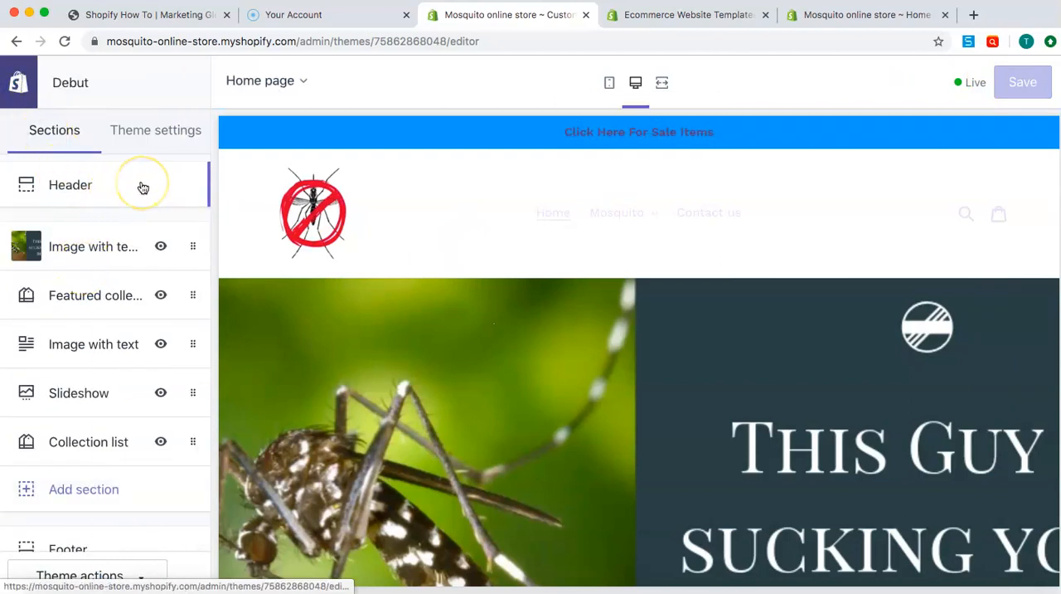
scroll(646, 431, down, 1)
scroll(646, 431, down, 3)
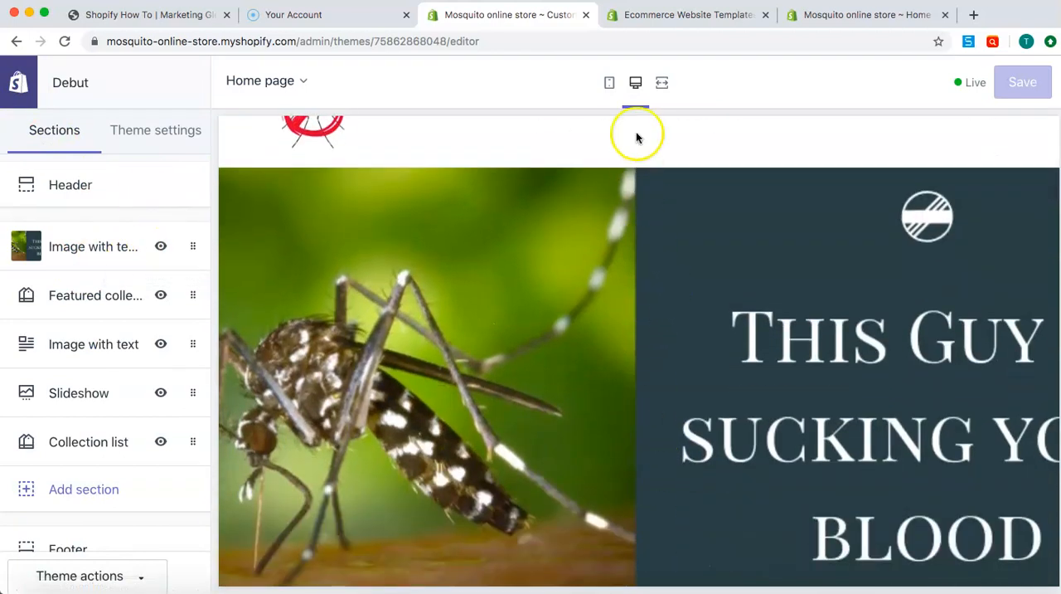
Preview the home page in mobile, desktop and full-screen views, then return to the desktop view
click(607, 84)
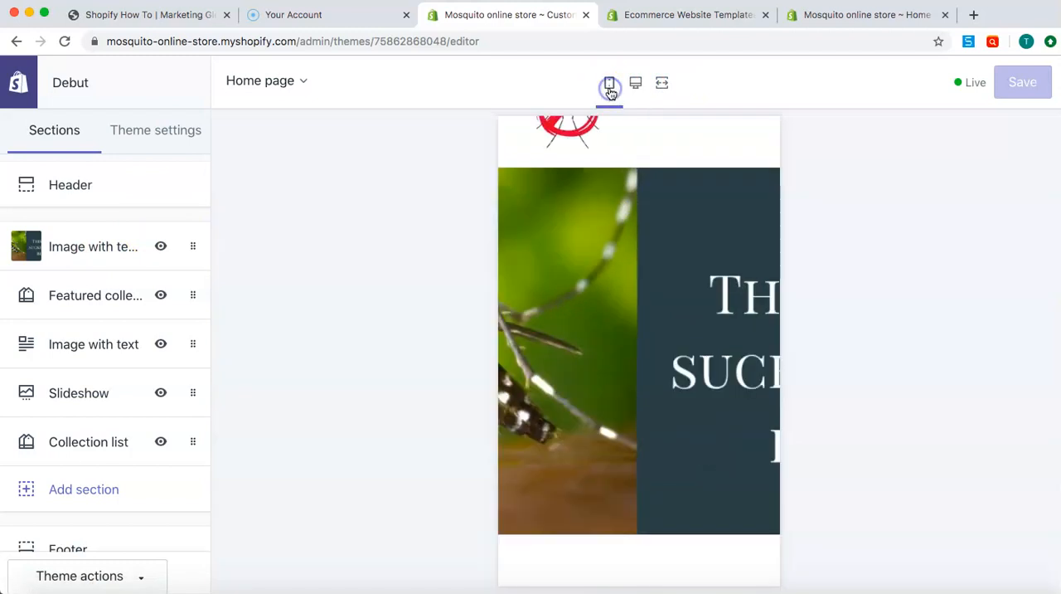
click(636, 84)
click(659, 88)
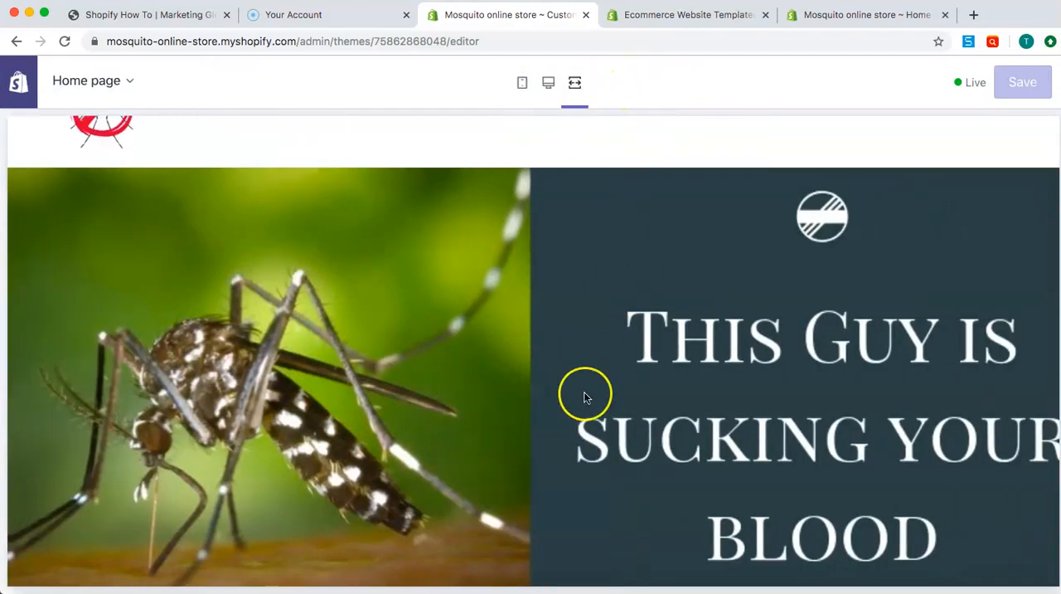
scroll(584, 396, down, 2)
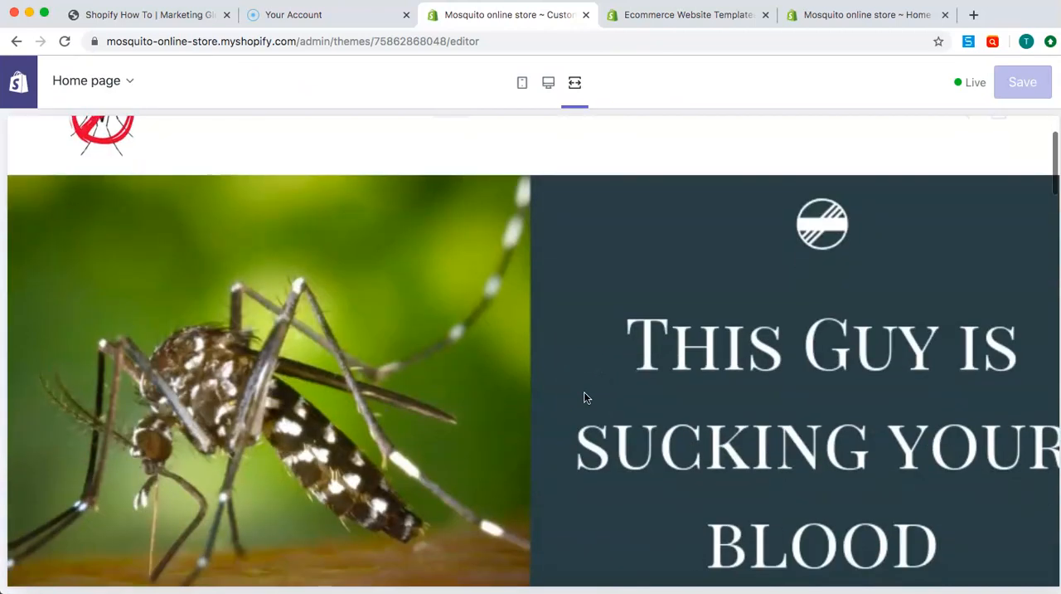
click(548, 82)
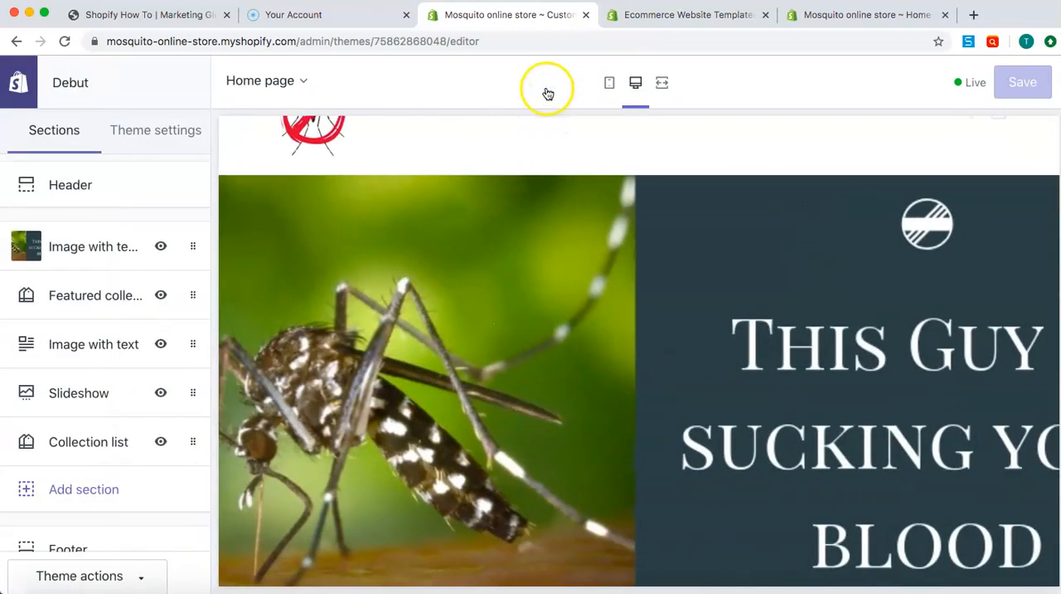
Replace the image of the home page's image with text overlay section with the Mosquito Products picture from the library
click(75, 249)
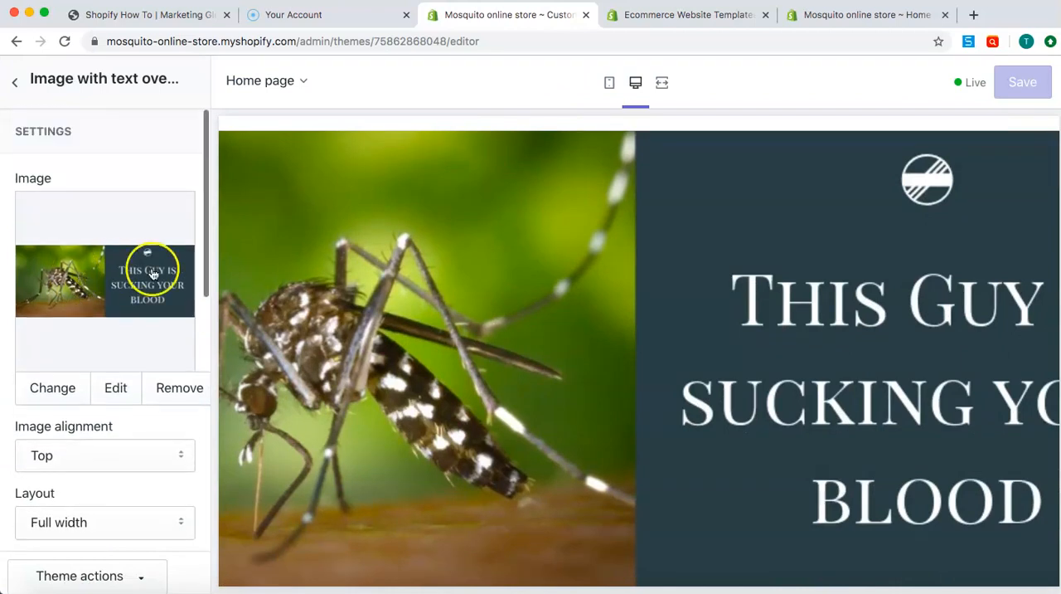
click(54, 393)
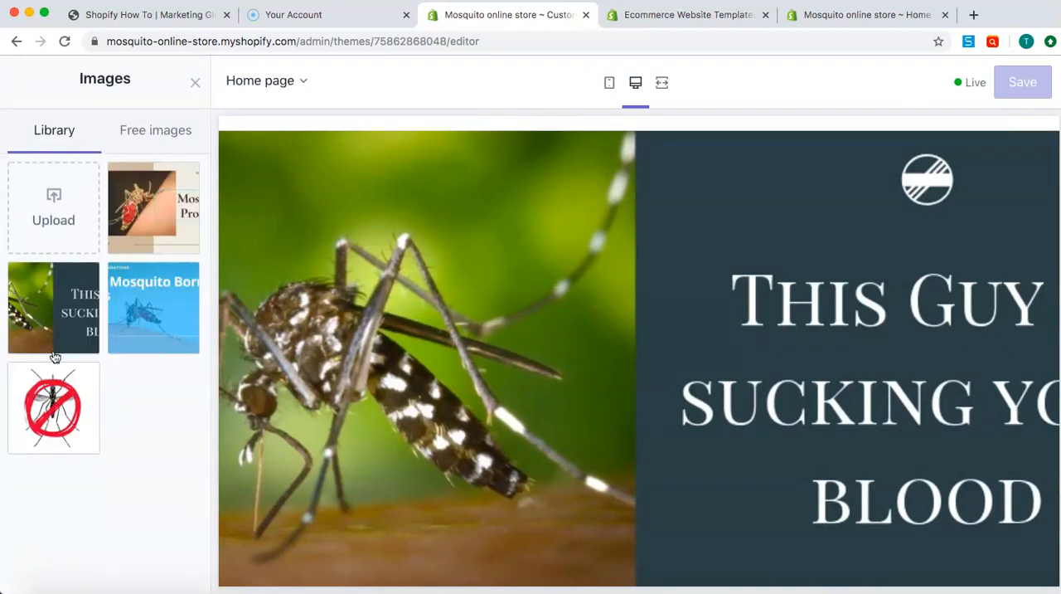
click(147, 194)
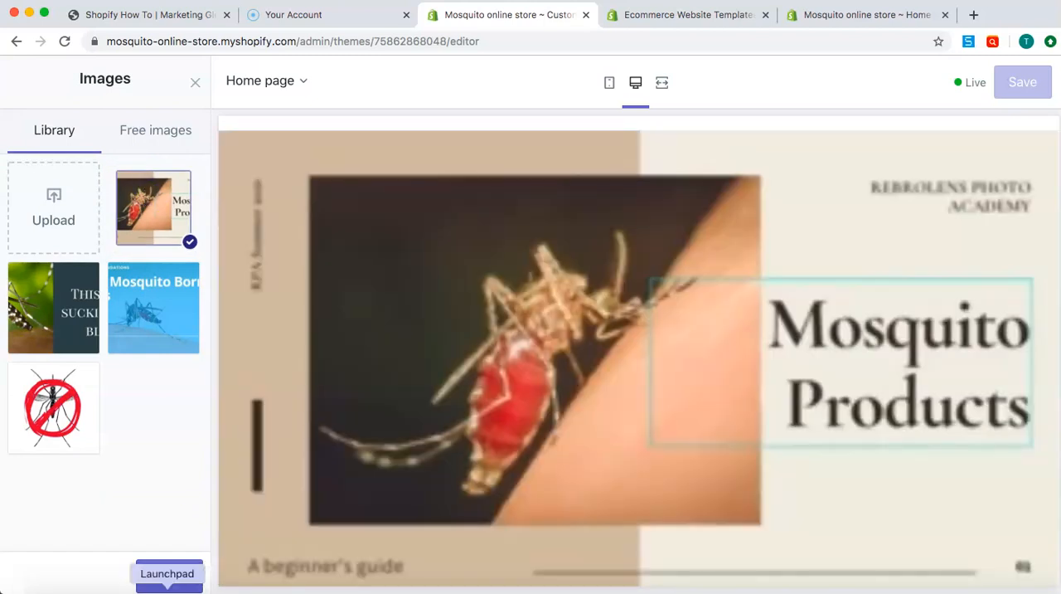
click(169, 580)
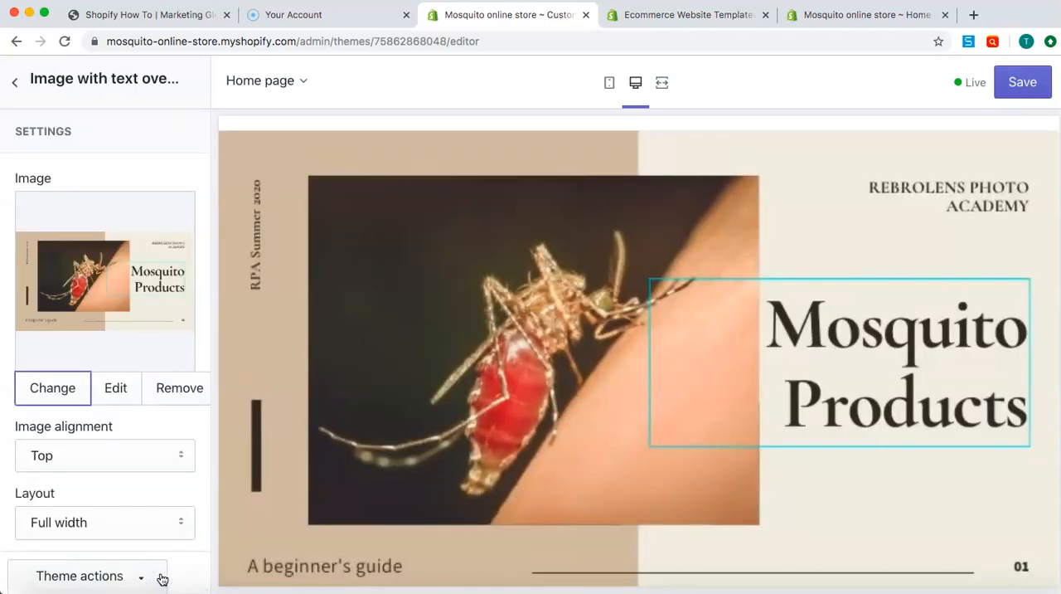
Set the overlay section's image alignment to Middle
scroll(112, 310, down, 3)
click(123, 370)
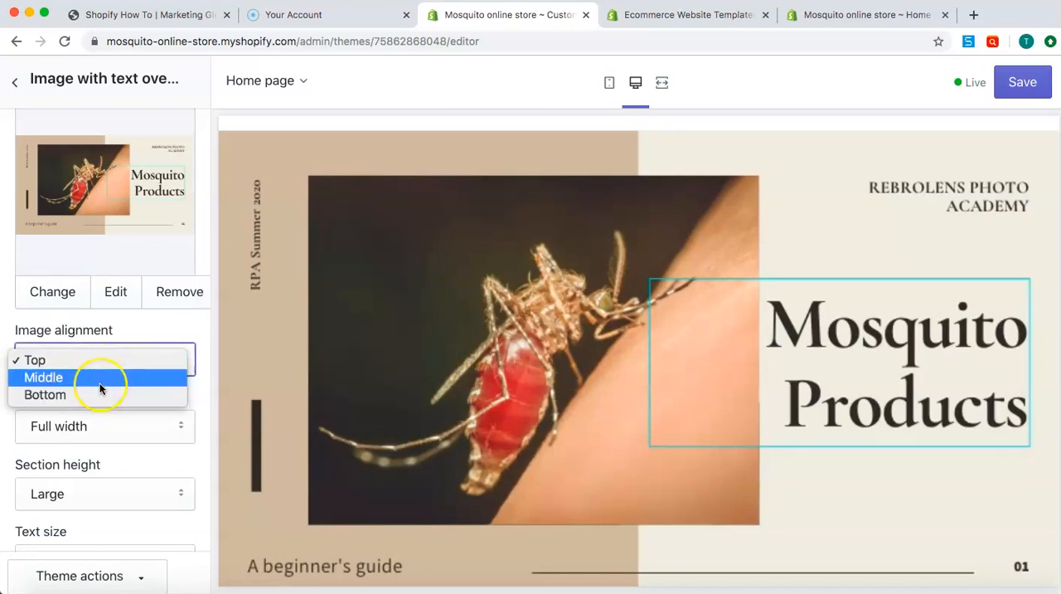
click(100, 379)
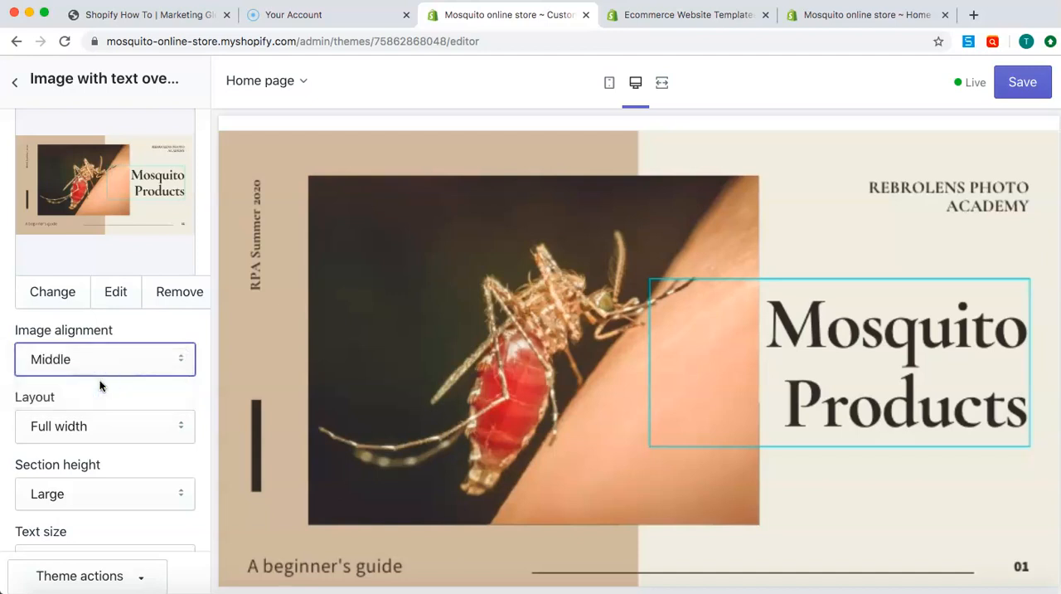
Review the overlay section's layout and section height options and inspect the banner in the home page preview
scroll(118, 340, down, 2)
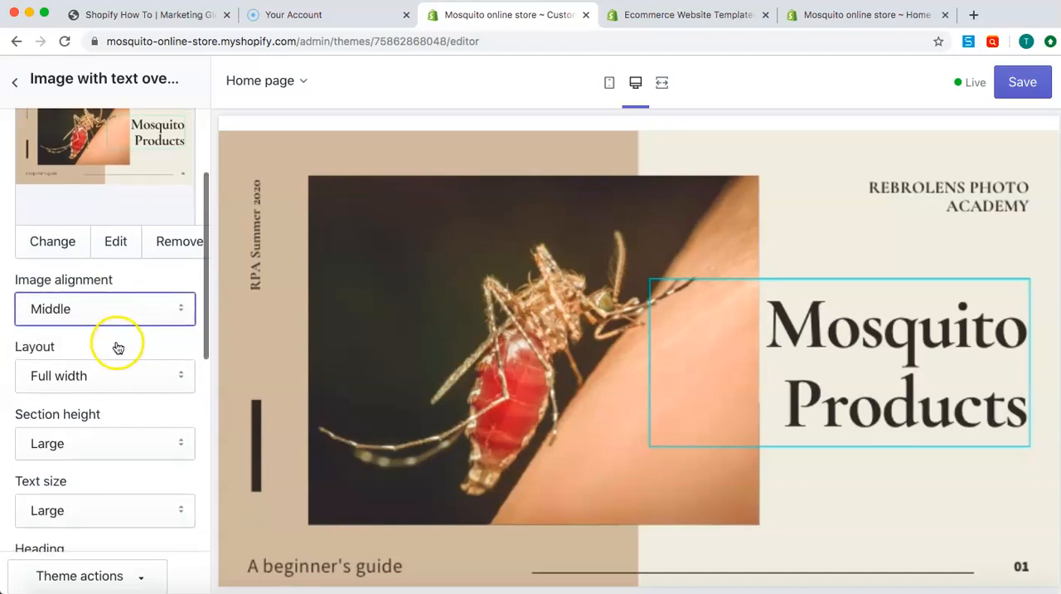
click(89, 377)
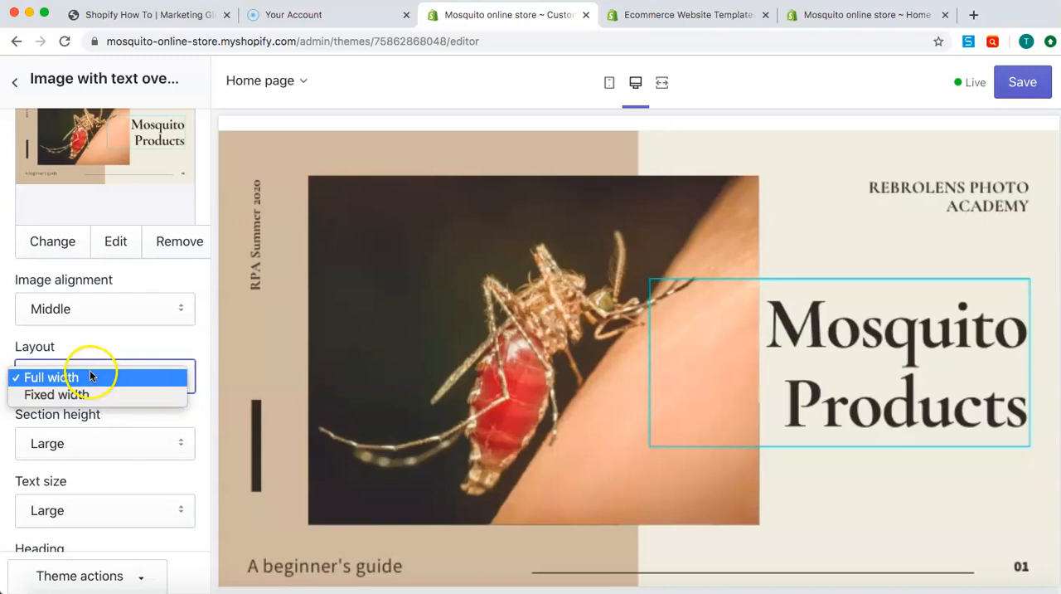
click(109, 443)
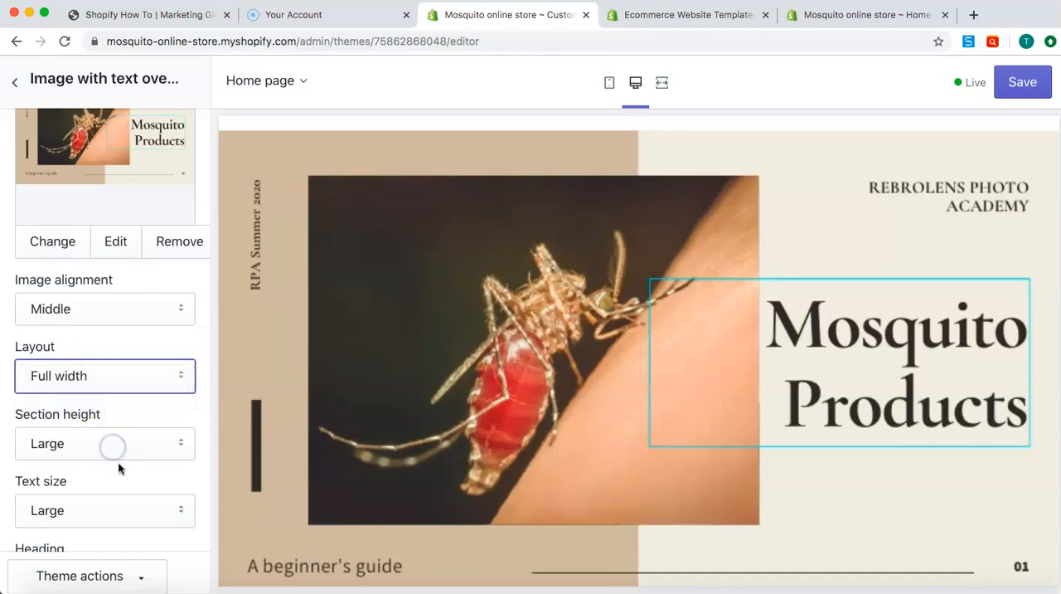
scroll(120, 468, down, 1)
click(130, 417)
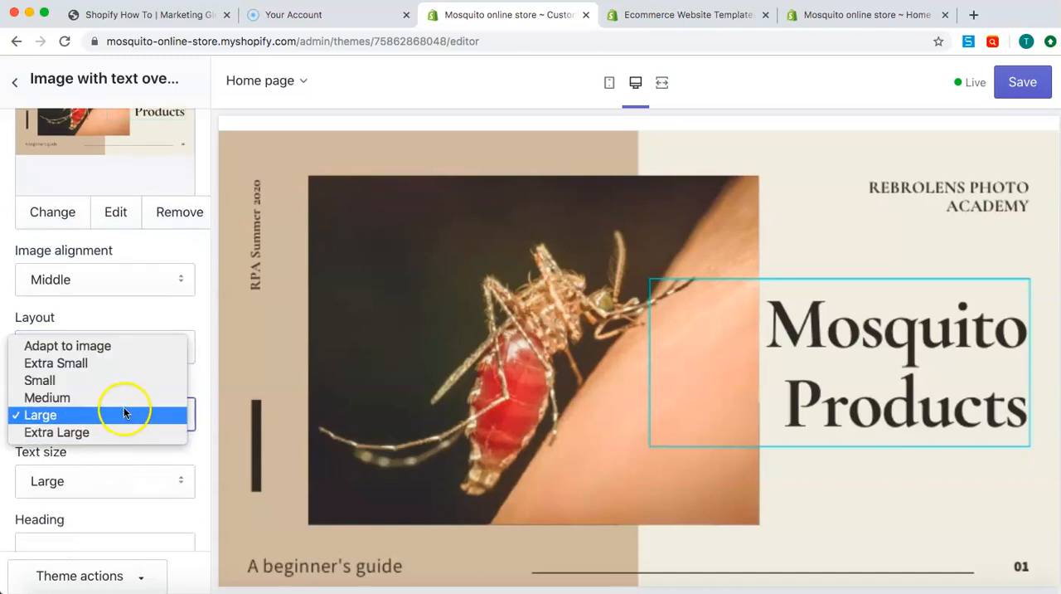
click(205, 390)
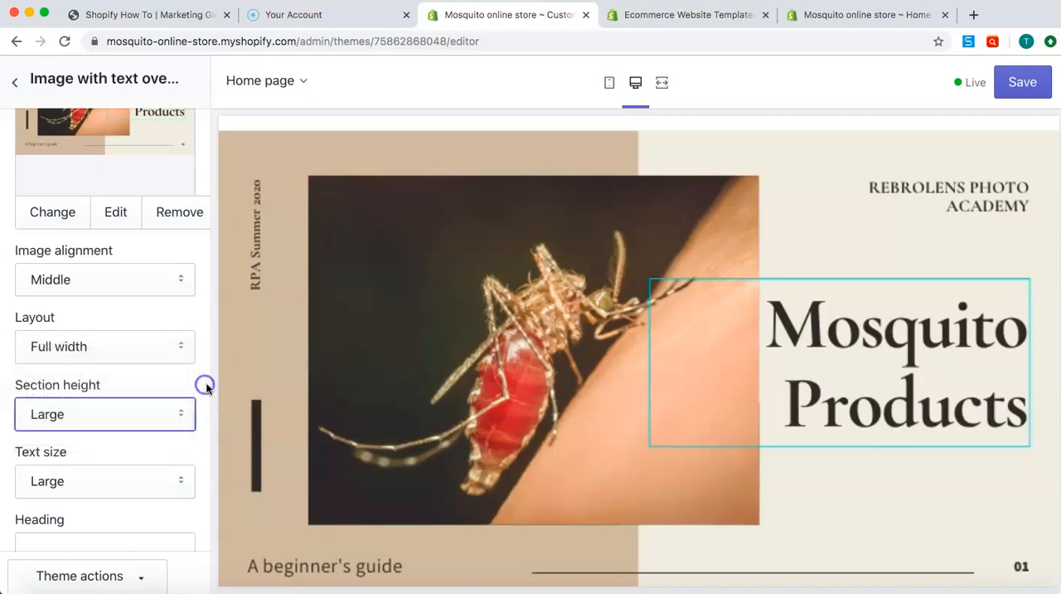
scroll(347, 417, down, 1)
scroll(347, 418, up, 3)
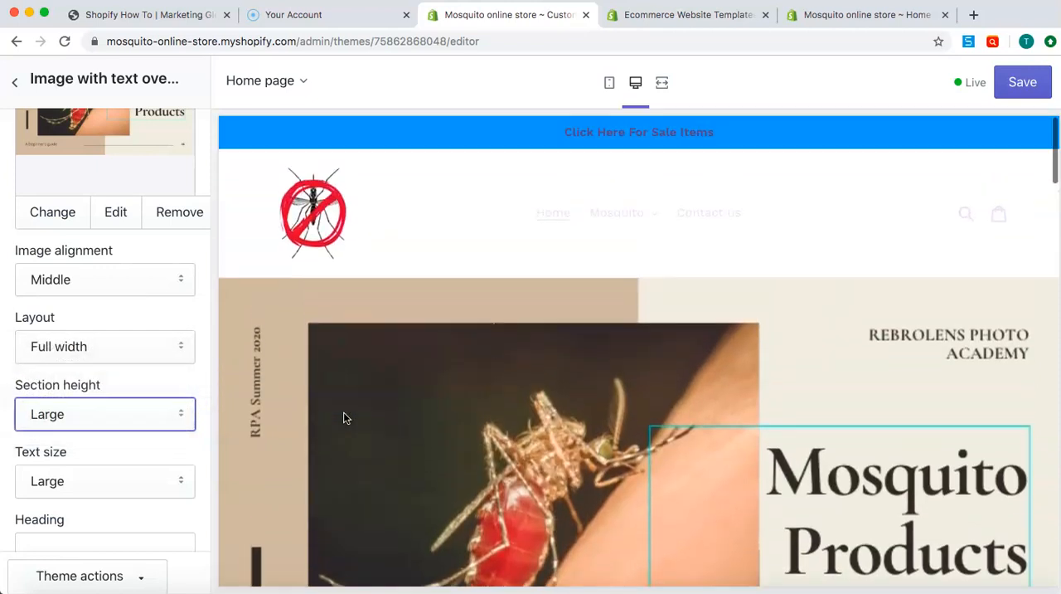
scroll(346, 417, down, 1)
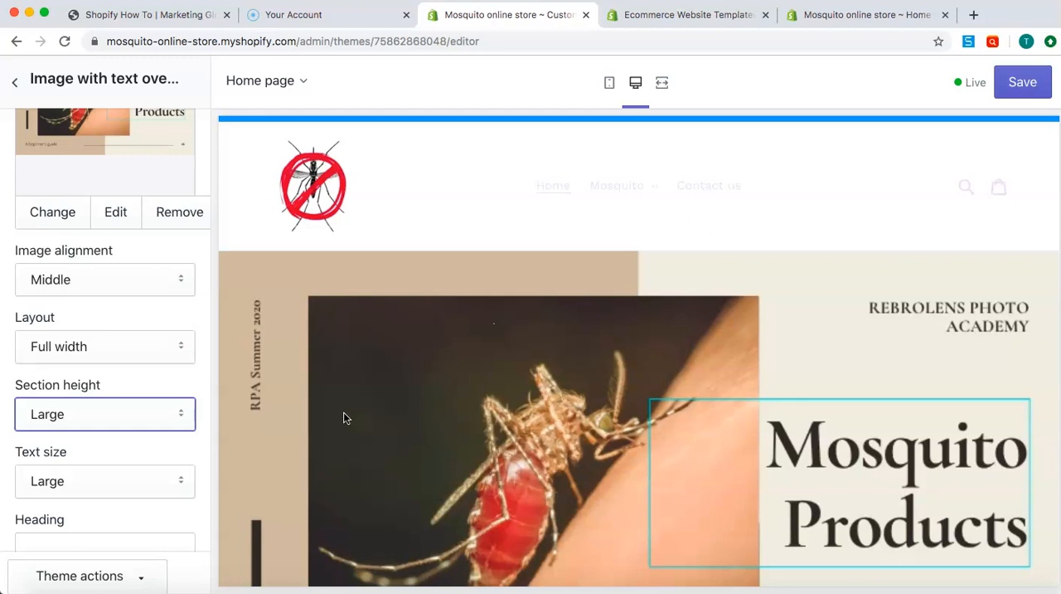
Set the overlay section's text size to Medium
scroll(137, 382, down, 3)
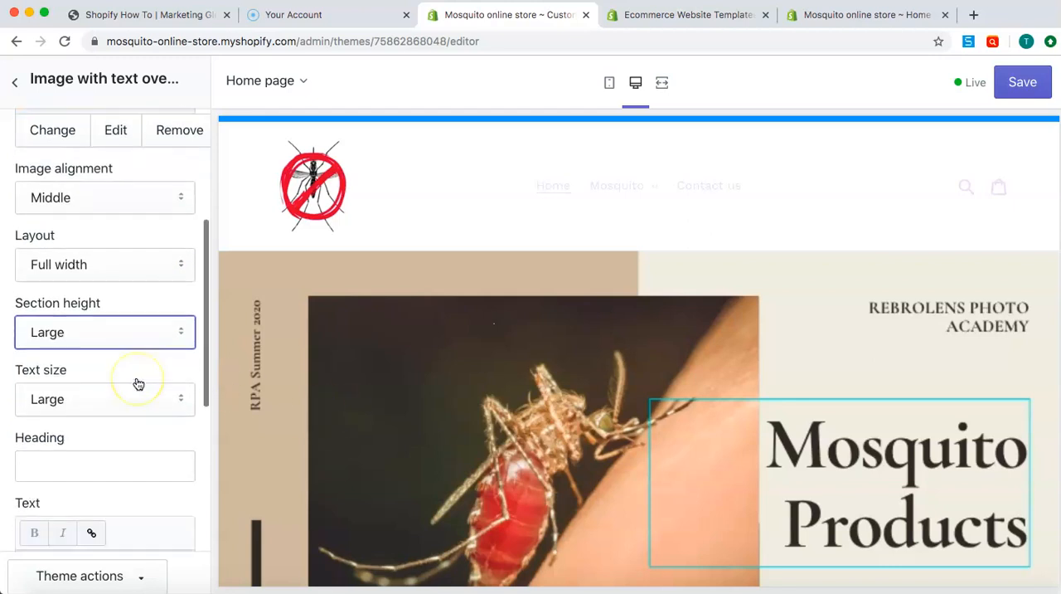
click(138, 383)
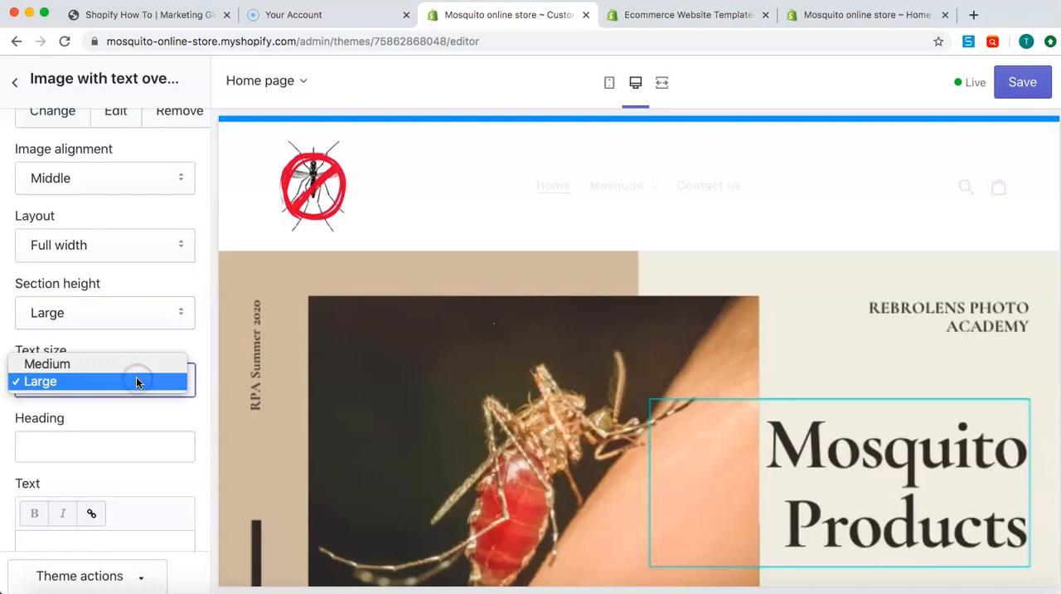
click(126, 367)
scroll(136, 370, down, 1)
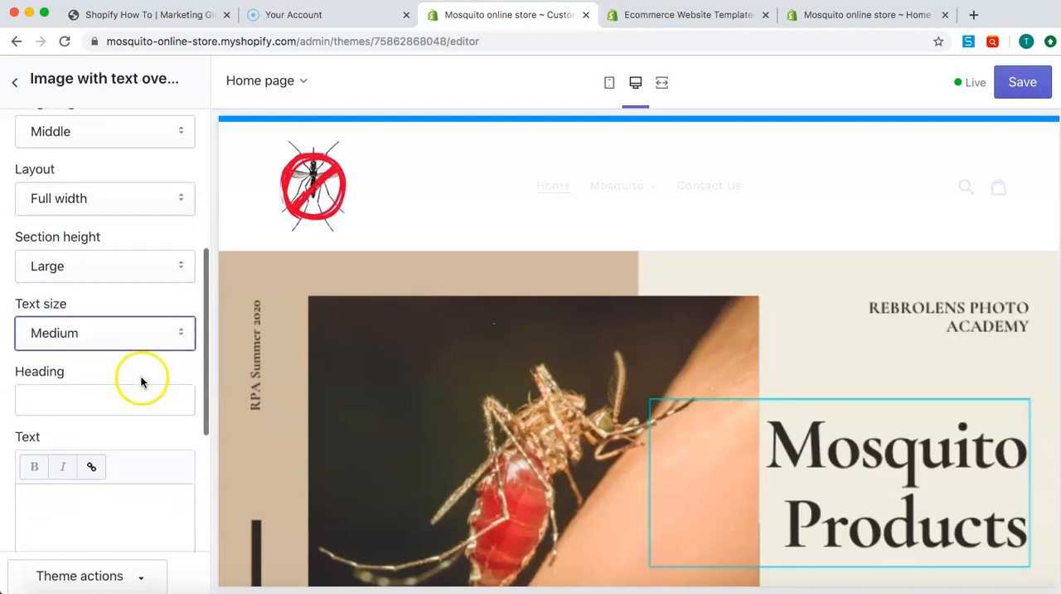
Give the overlay section the heading "Mozzie" and the text "Click here to keep them away"
scroll(708, 379, down, 2)
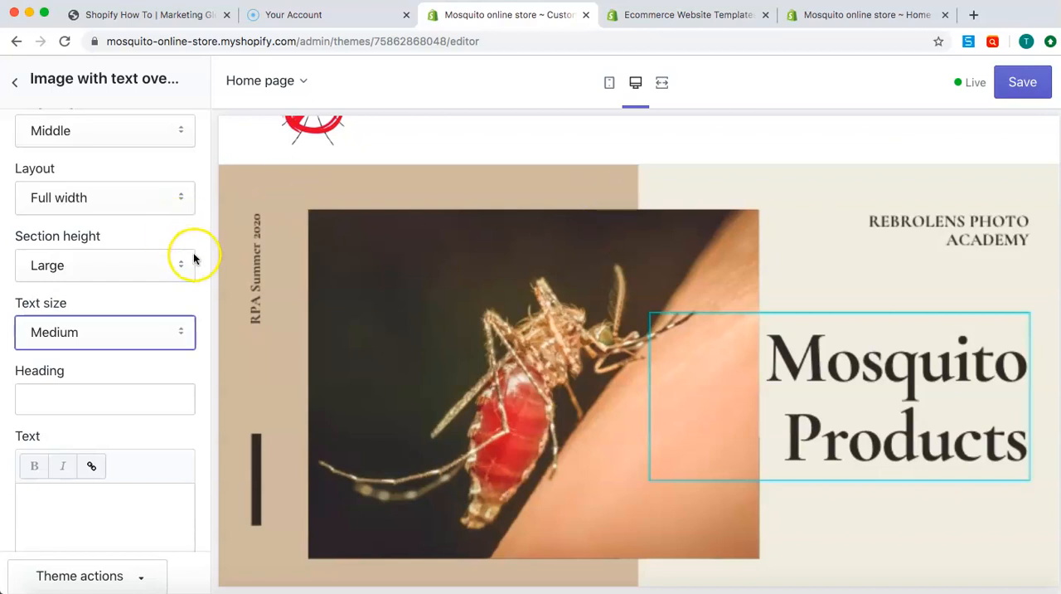
scroll(201, 249, down, 5)
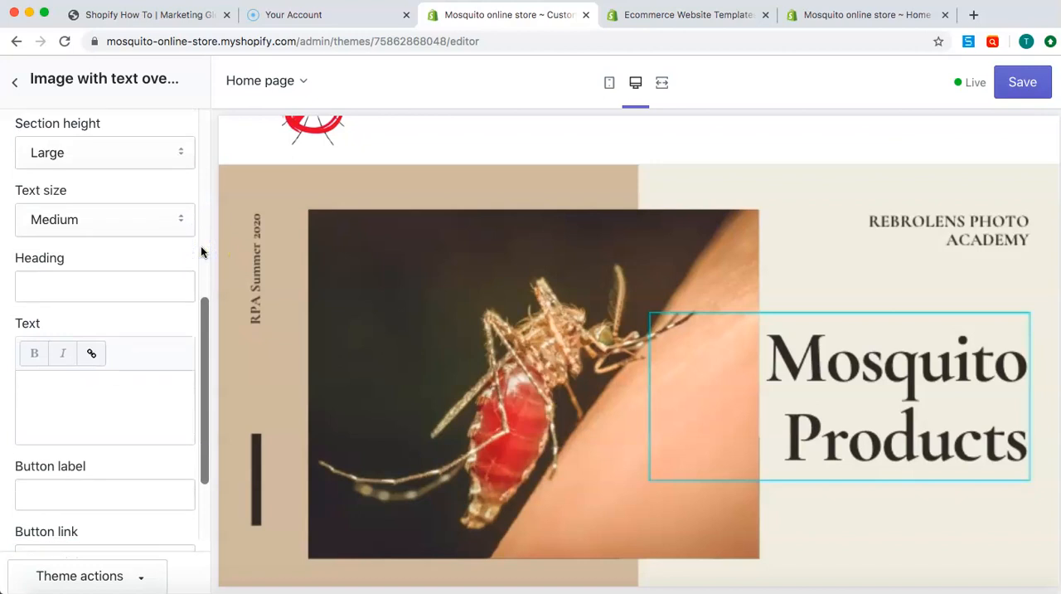
click(86, 285)
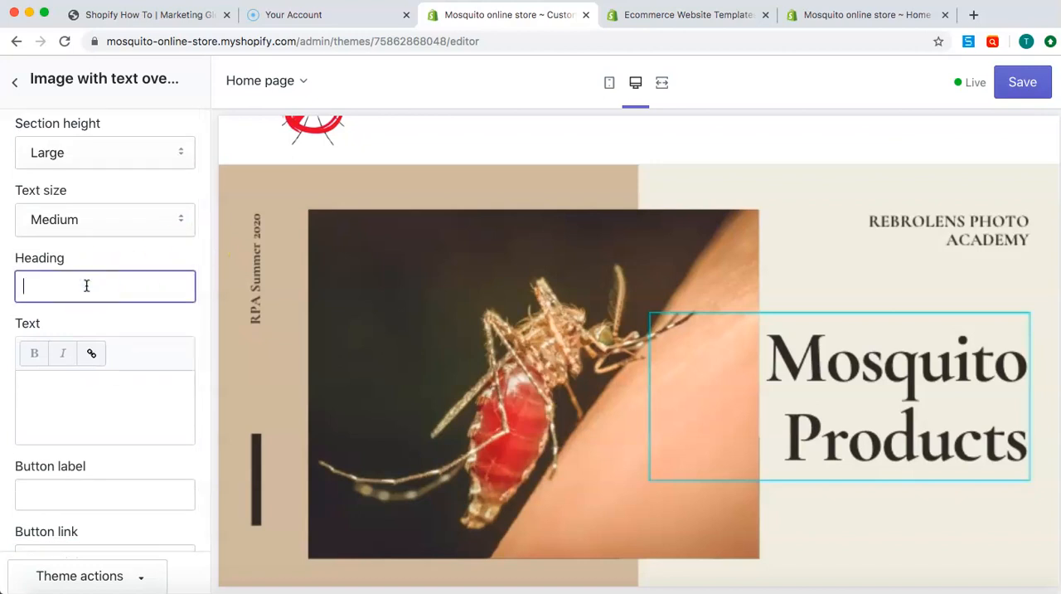
text(Mo)
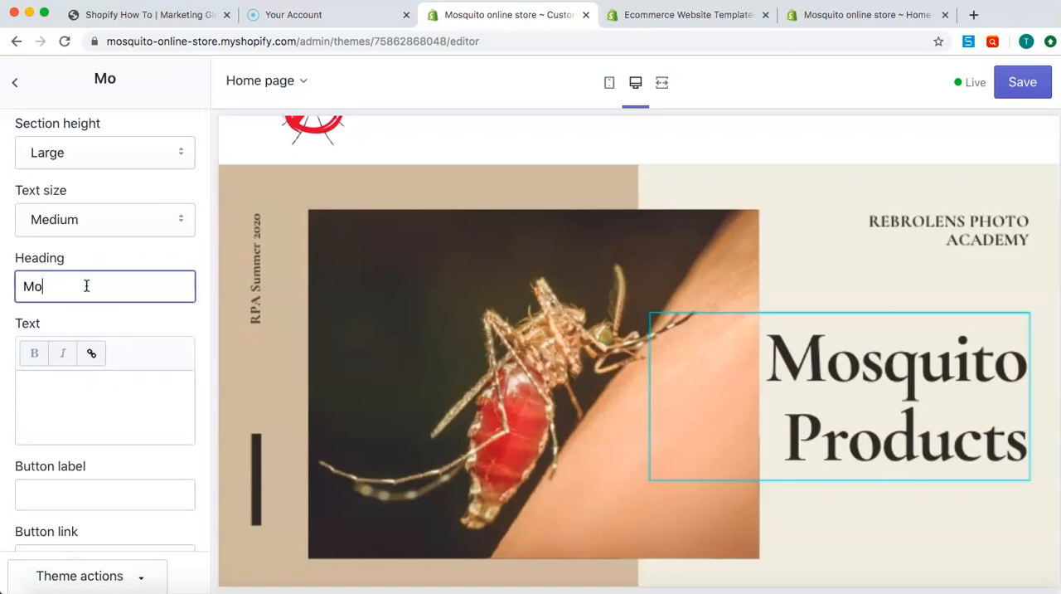
text(zzie)
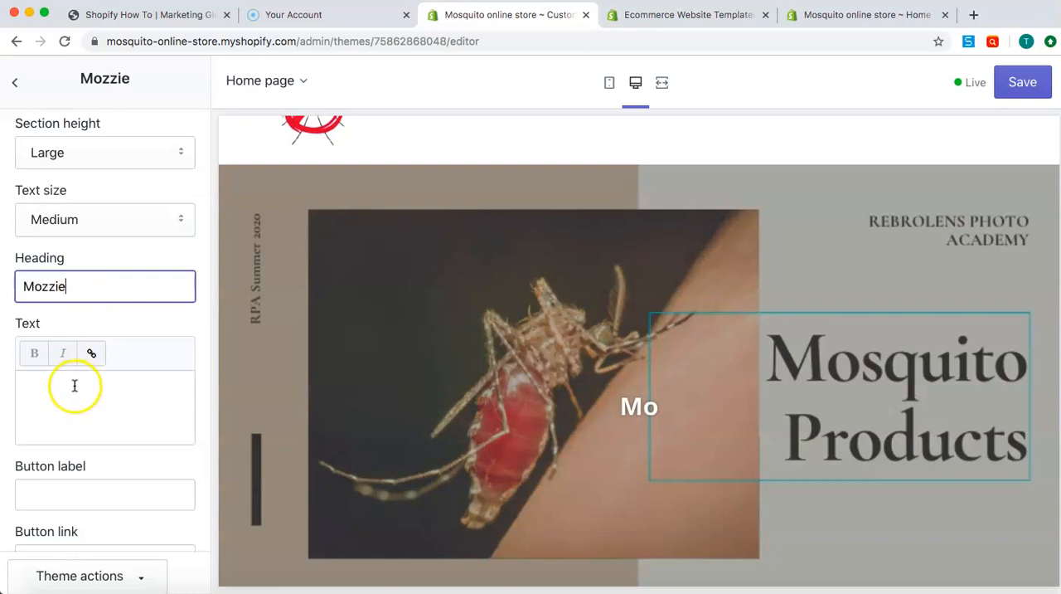
click(97, 399)
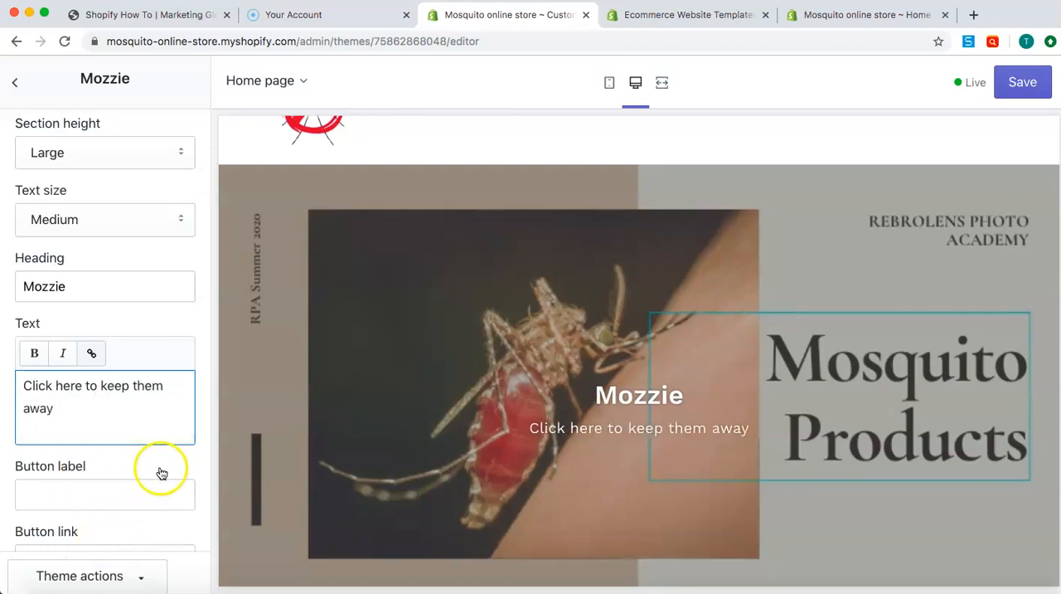
Label the overlay section's button "Click Here" and link it to the Zapper collection
scroll(119, 429, down, 2)
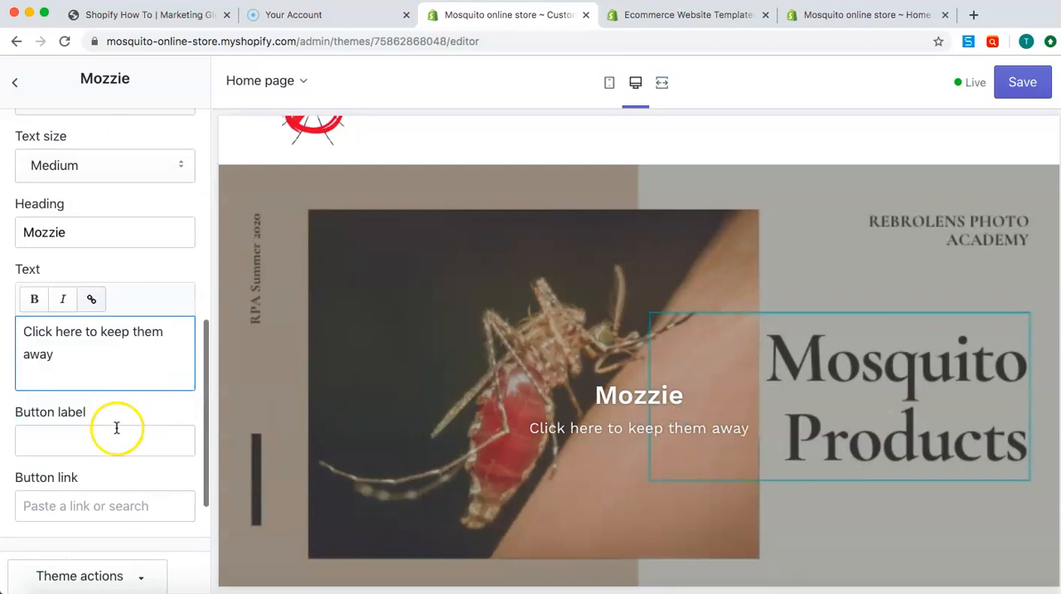
click(96, 421)
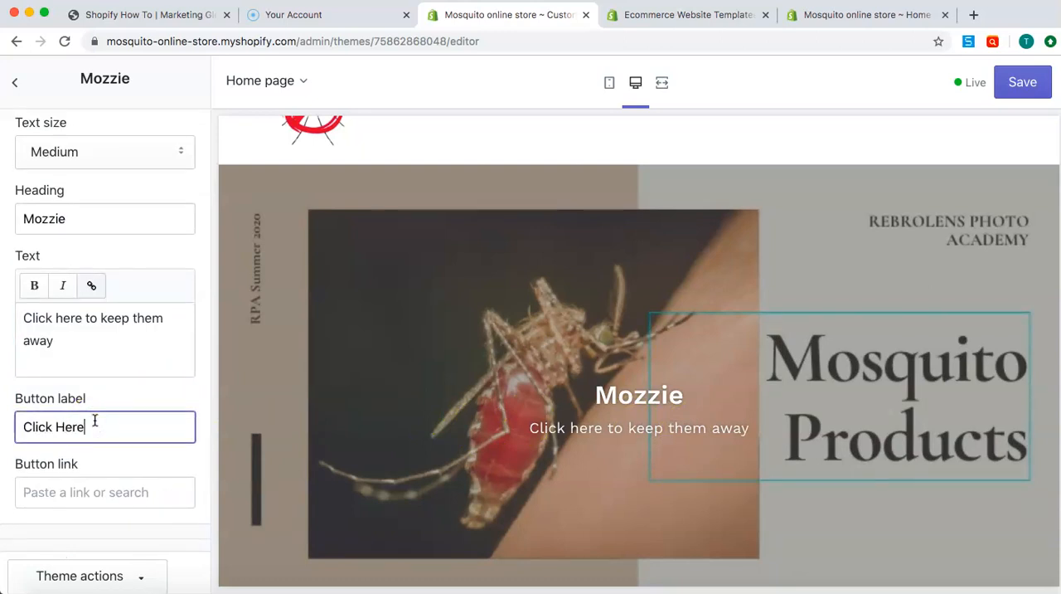
click(197, 466)
scroll(198, 462, down, 2)
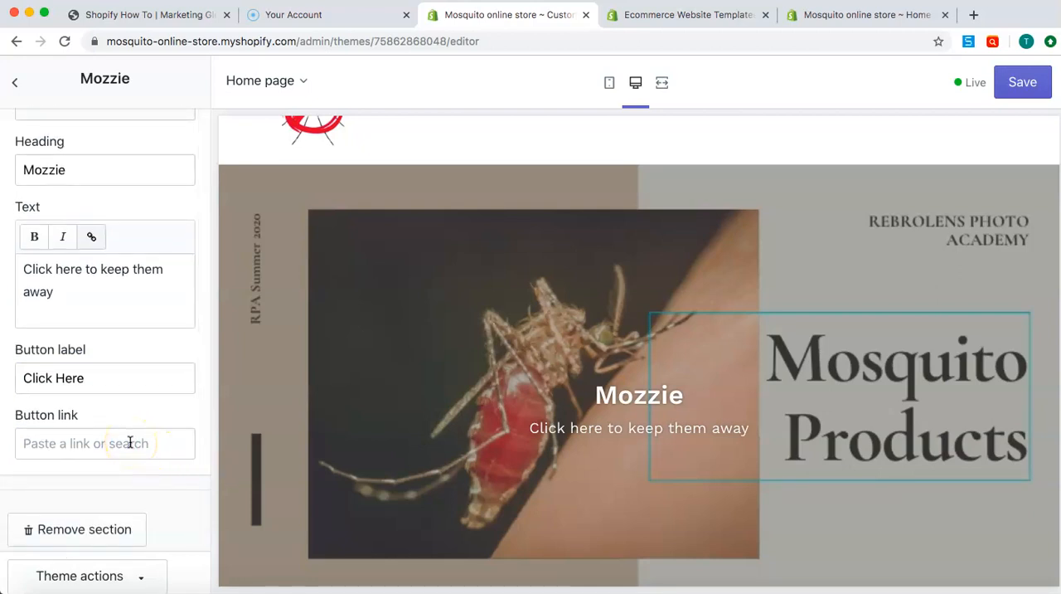
click(130, 443)
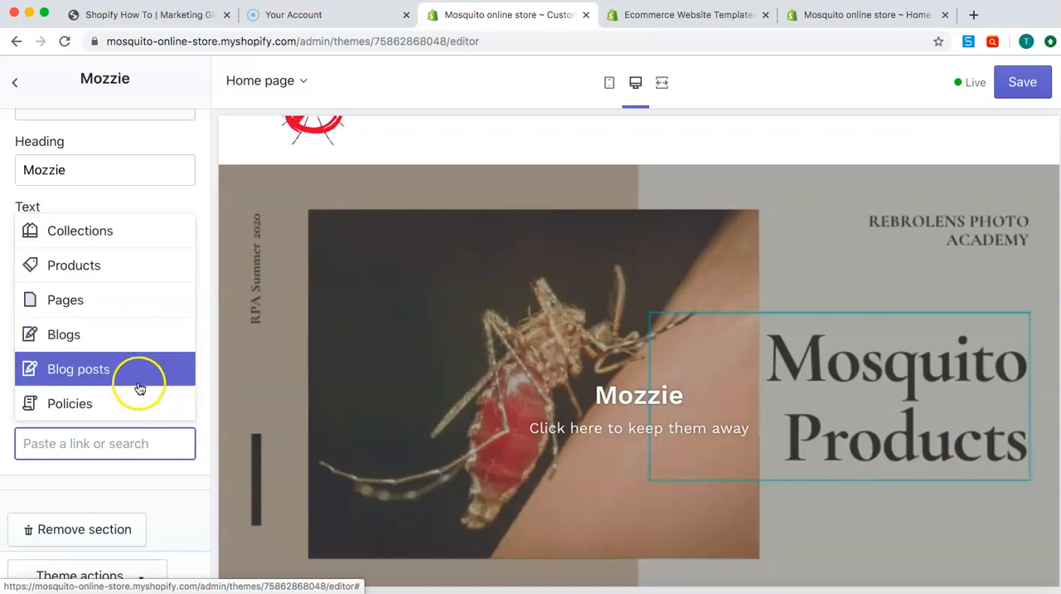
click(150, 240)
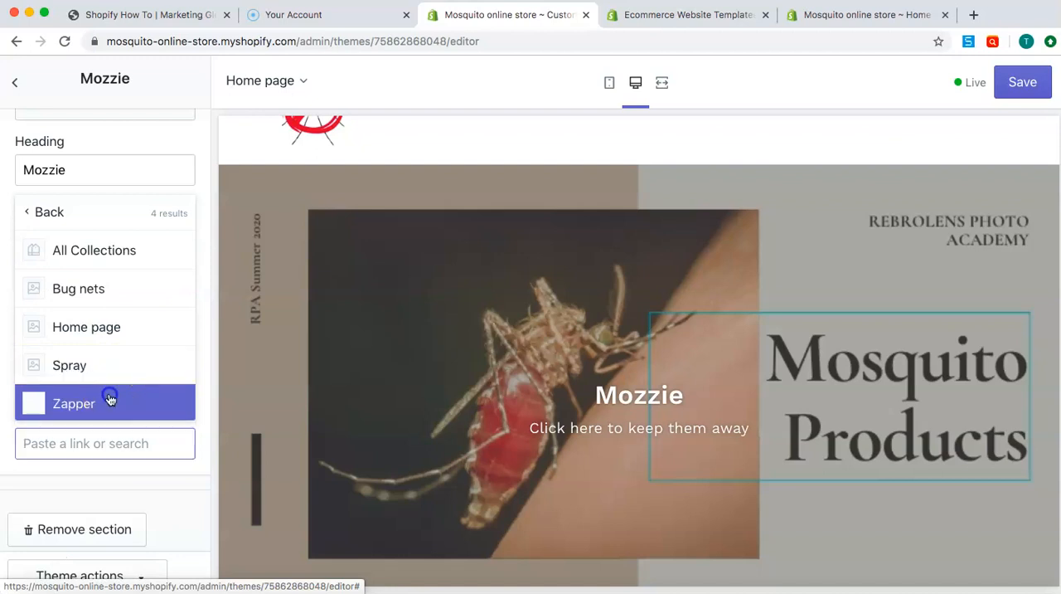
click(108, 402)
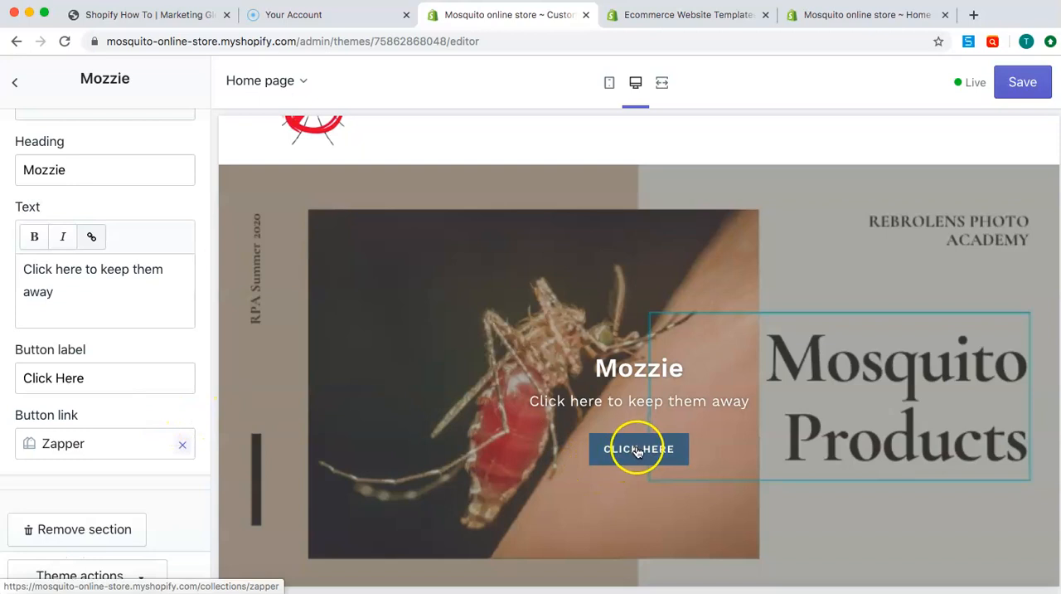
Clear the overlay section's text and heading so both fields are empty
scroll(486, 381, down, 2)
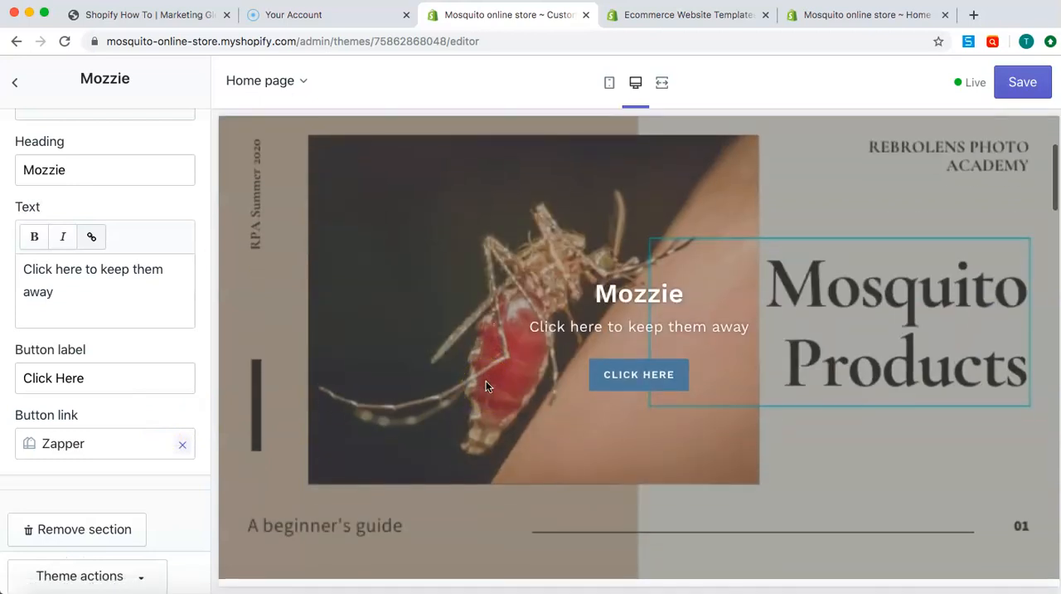
scroll(486, 381, up, 1)
scroll(29, 276, up, 3)
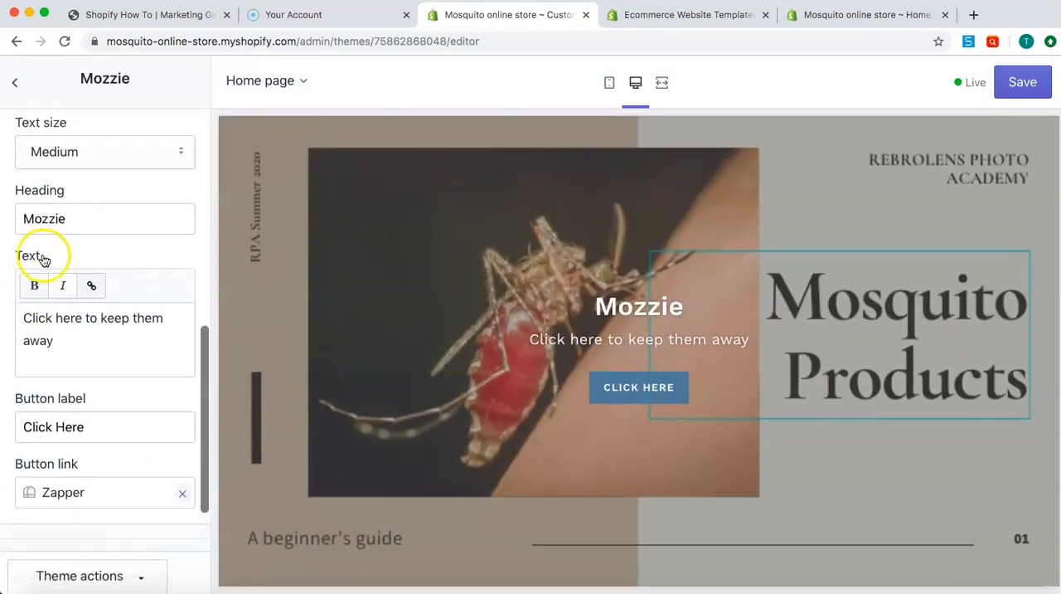
double_click(65, 224)
triple_click(78, 341)
triple_click(78, 341)
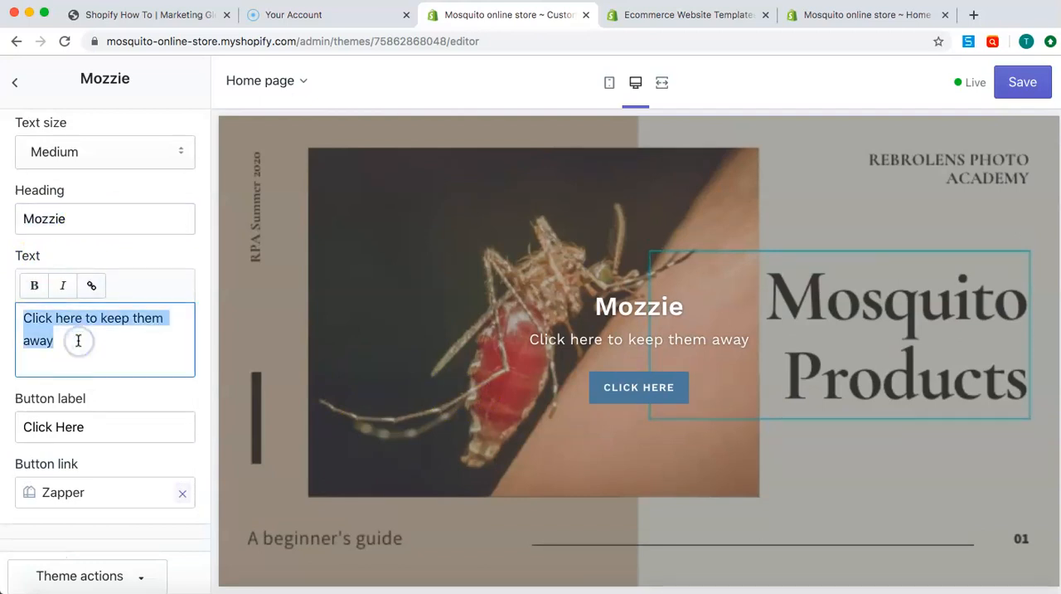
key(BackSpace)
double_click(72, 218)
key(BackSpace)
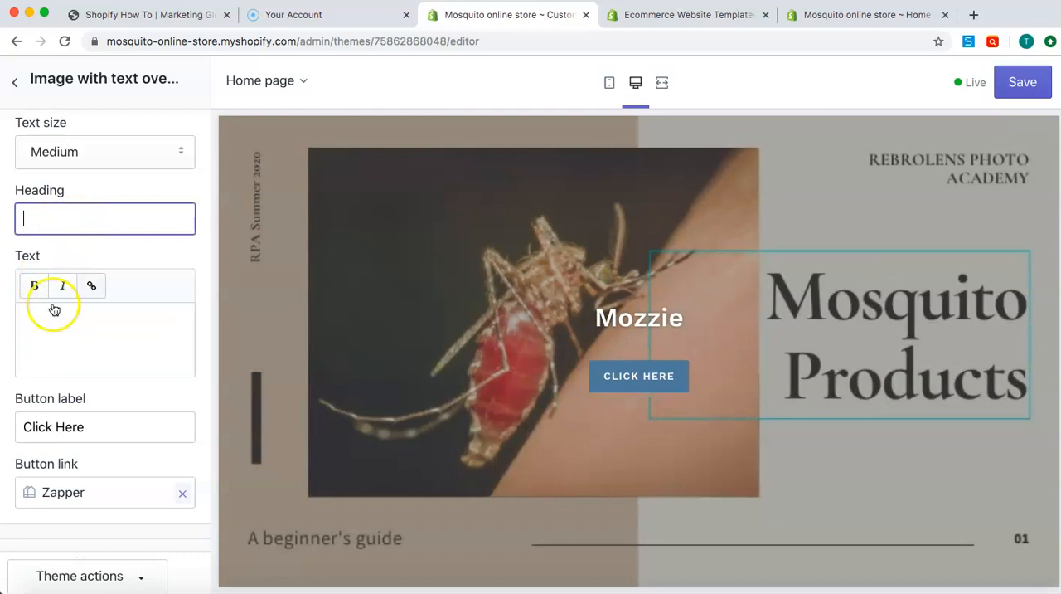
Clear the overlay section's button label and remove the button's link to the Zapper collection
double_click(63, 426)
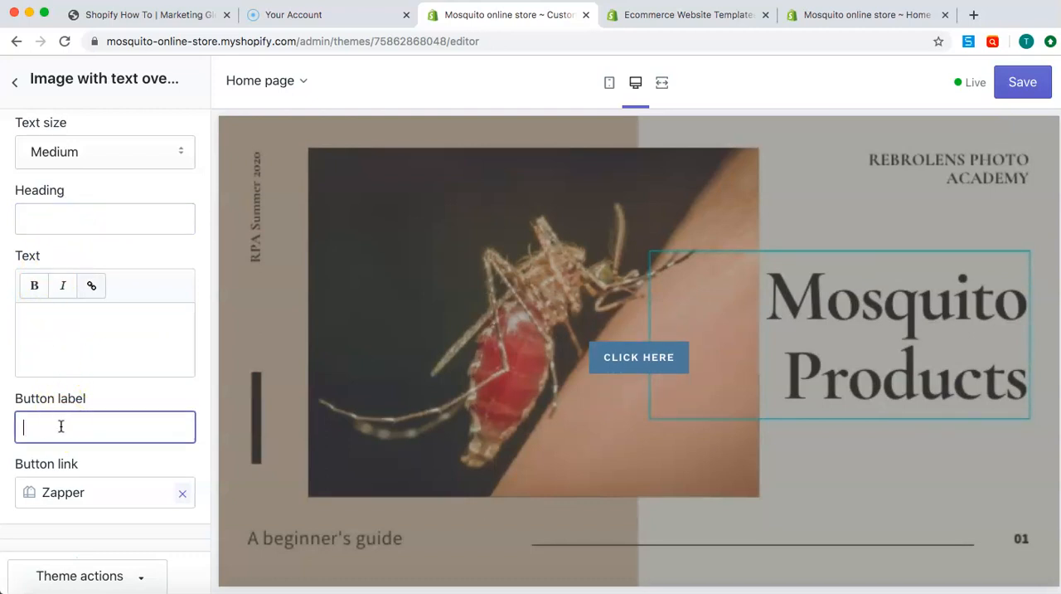
click(178, 495)
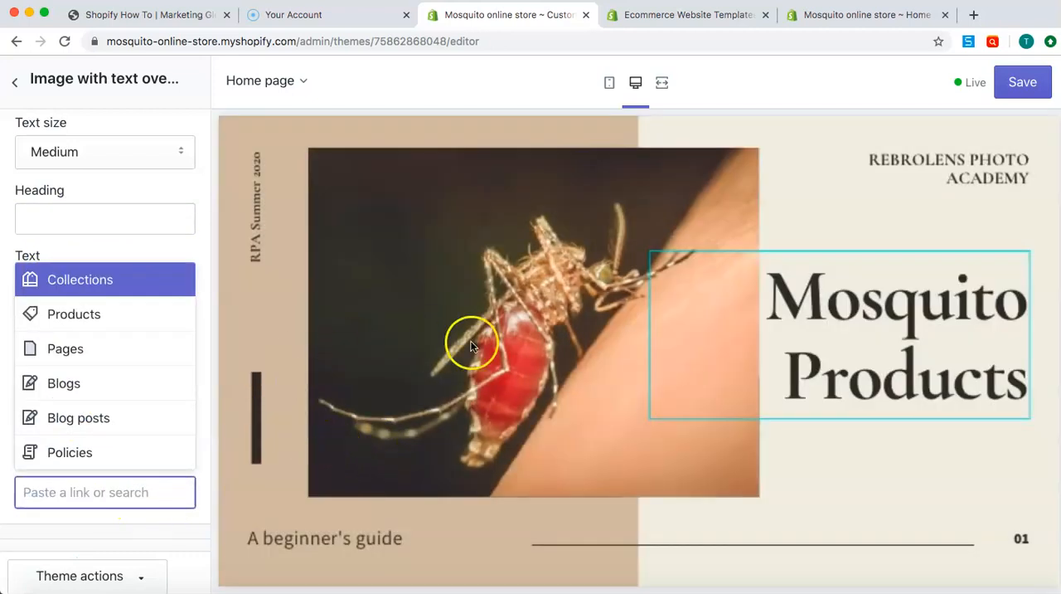
click(205, 250)
scroll(189, 276, down, 2)
click(181, 248)
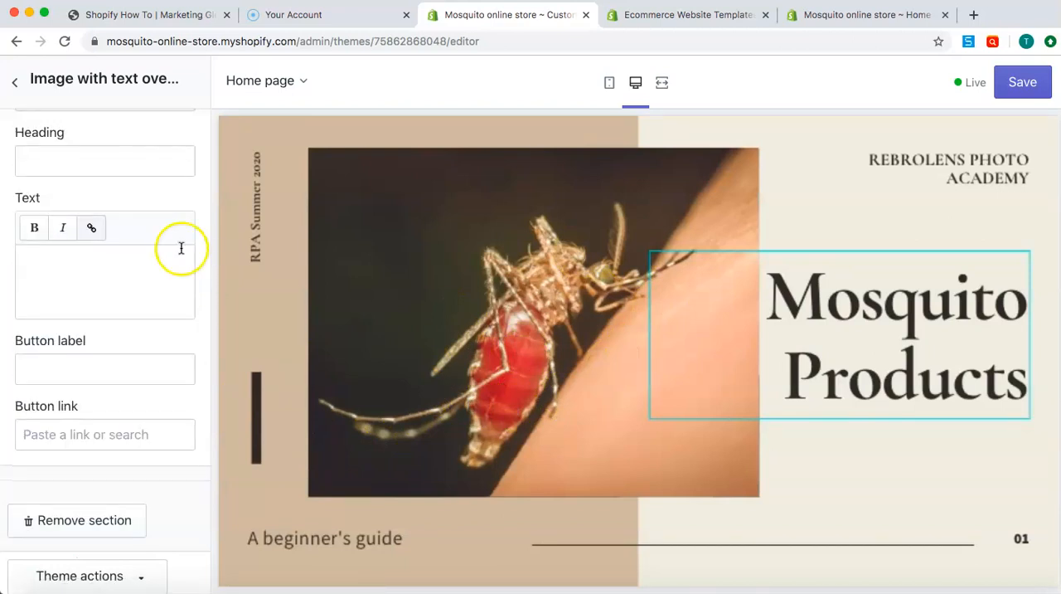
Move the Collection list section directly below the image with text overlay section and open its settings
click(20, 80)
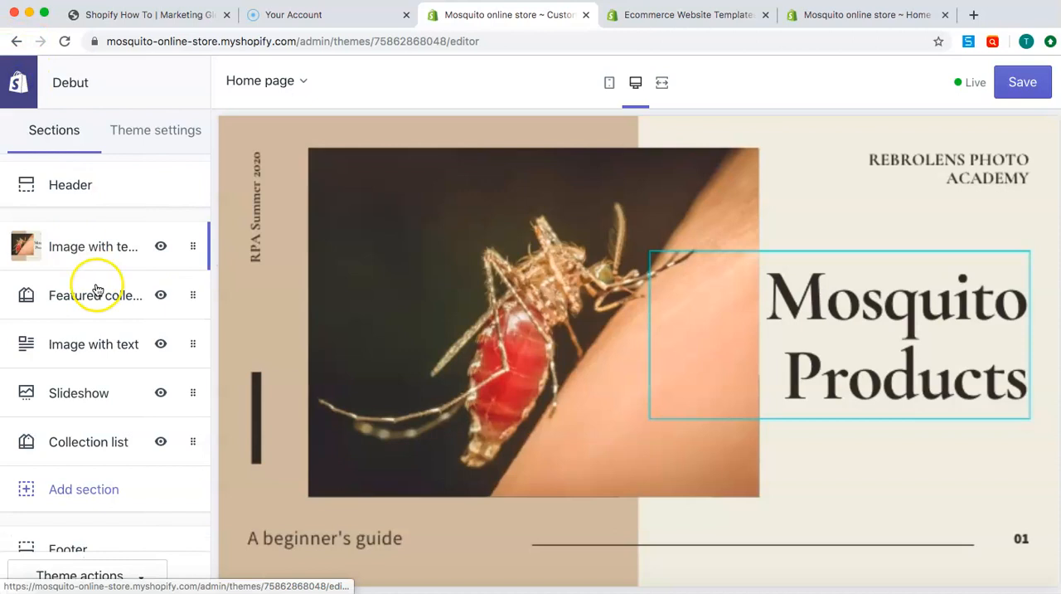
scroll(407, 372, down, 5)
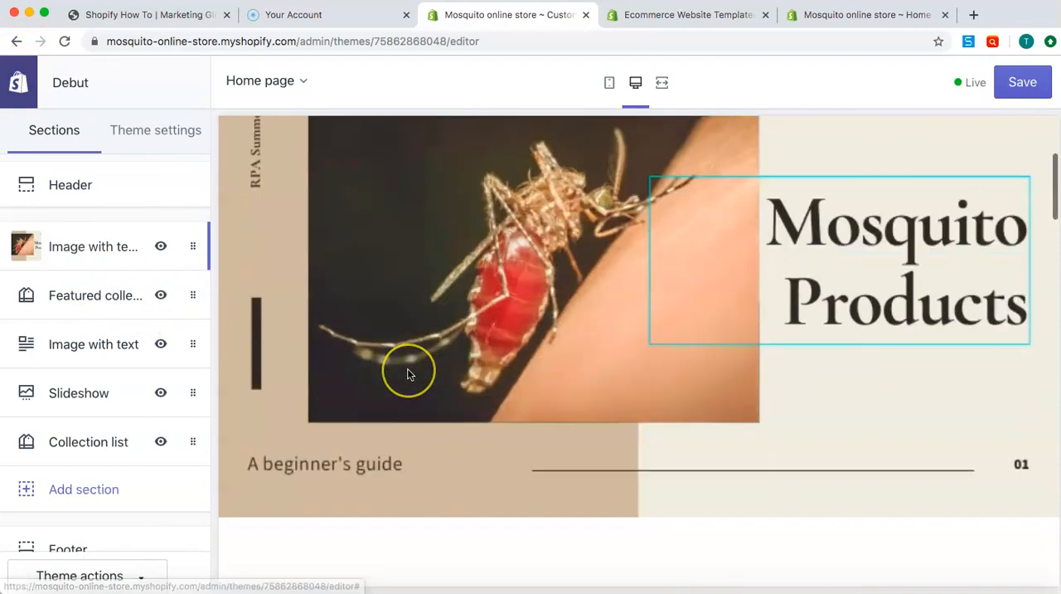
scroll(407, 369, down, 2)
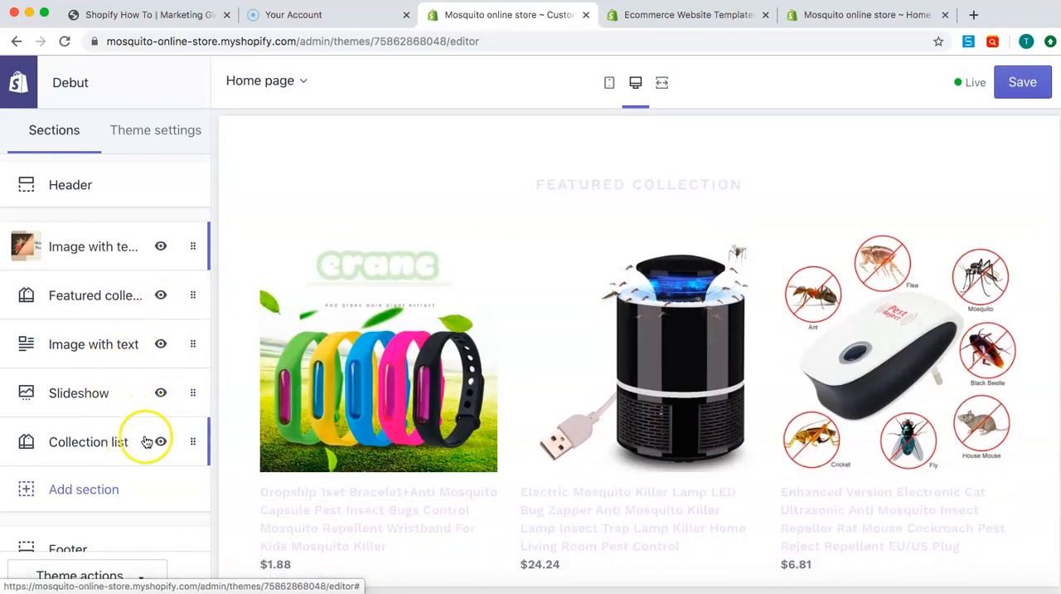
drag(189, 446, 163, 287)
scroll(575, 373, down, 10)
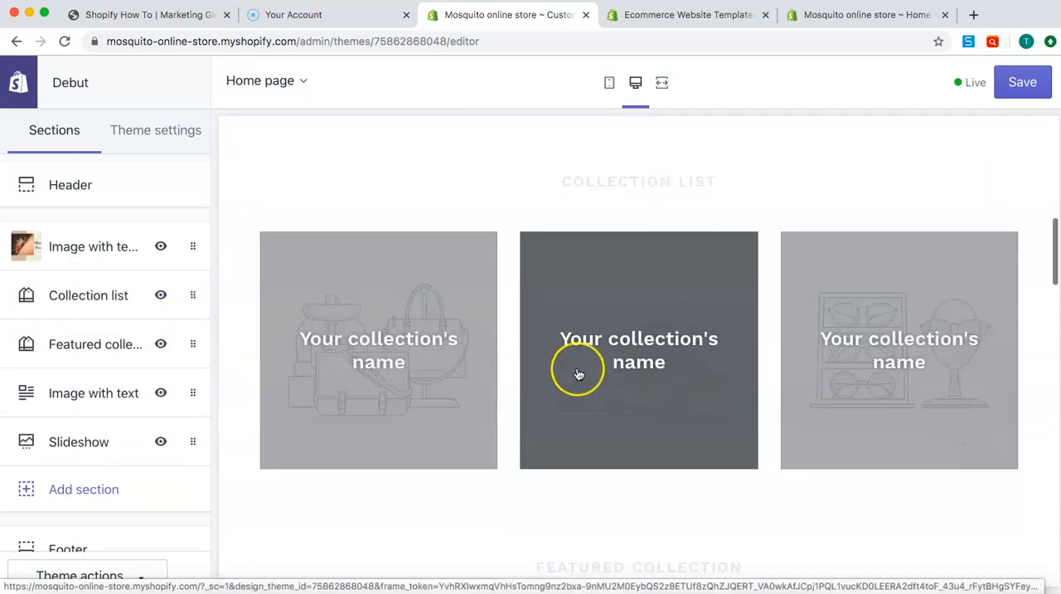
scroll(579, 374, up, 7)
scroll(579, 374, down, 3)
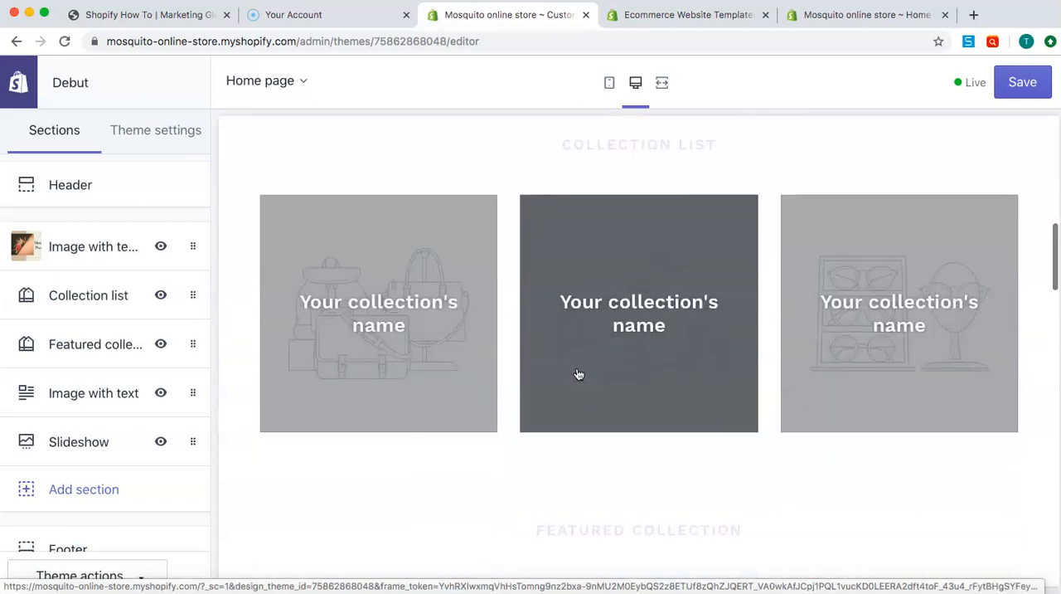
scroll(579, 374, up, 1)
click(102, 300)
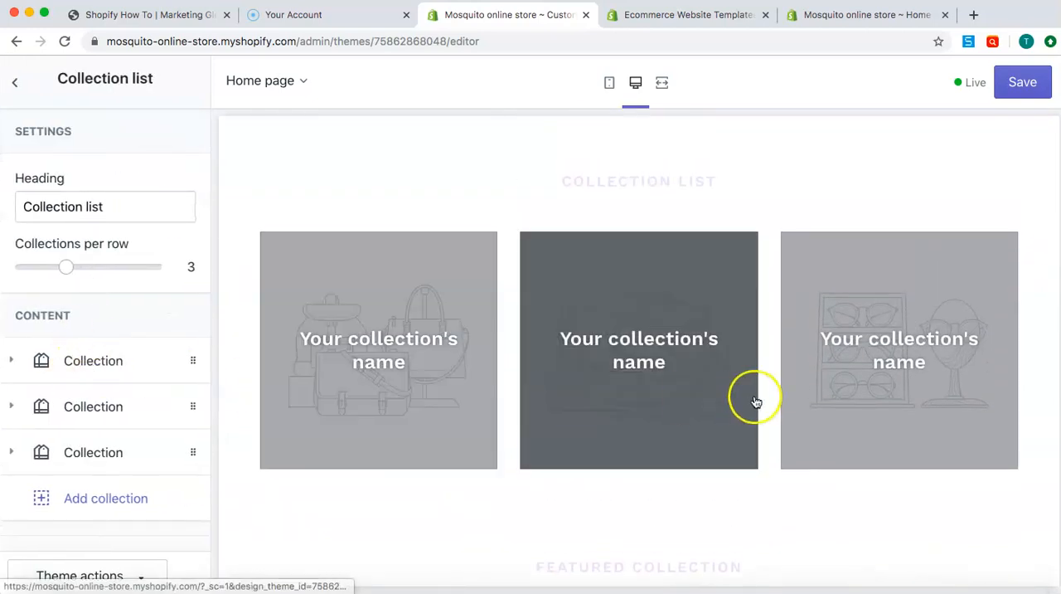
Try adding two extra collection blocks to the collection list and remove both again
click(133, 500)
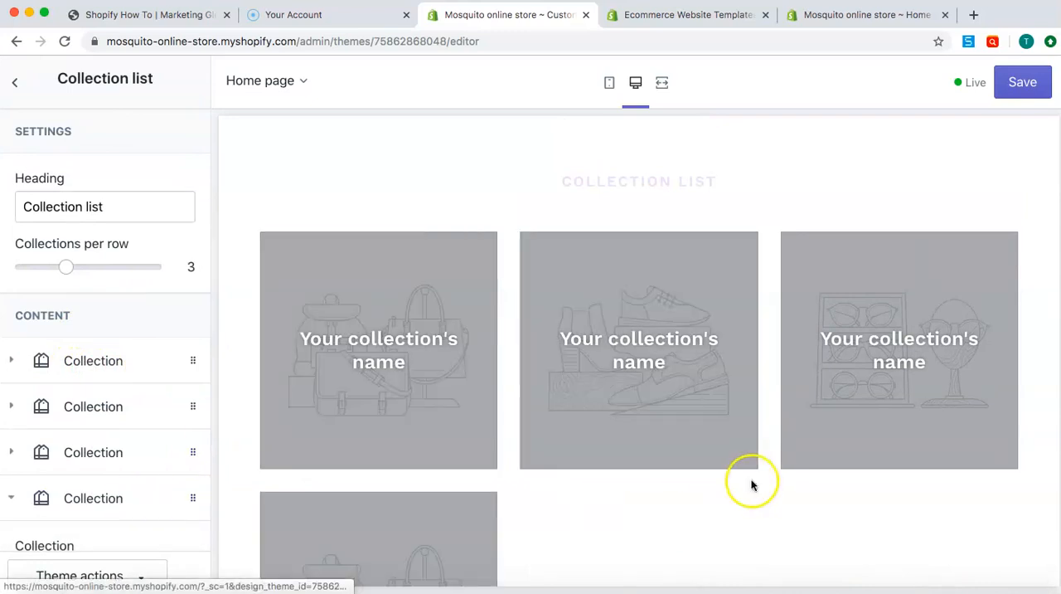
scroll(133, 474, down, 5)
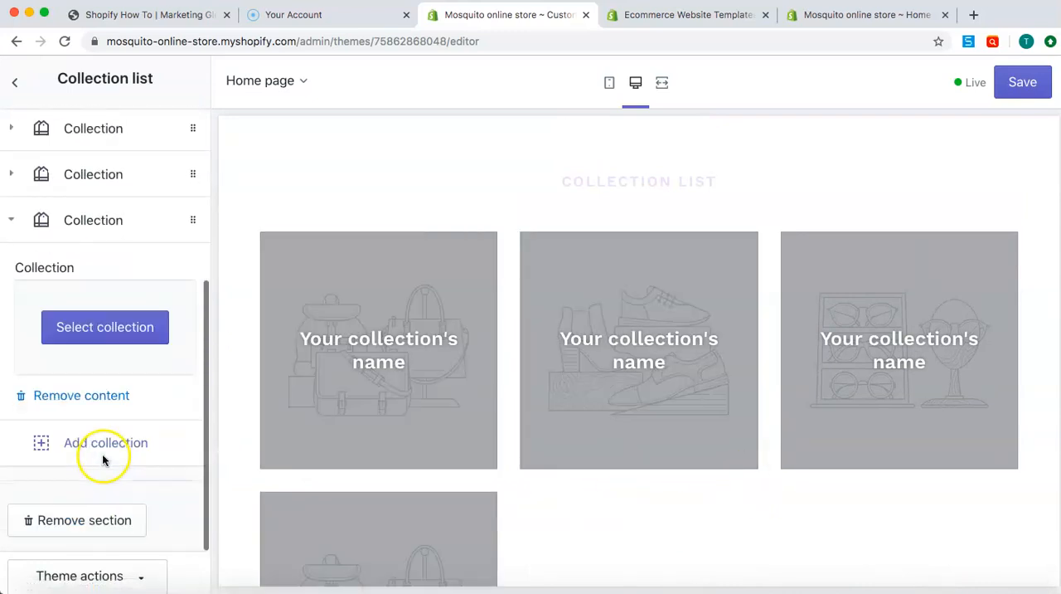
click(109, 442)
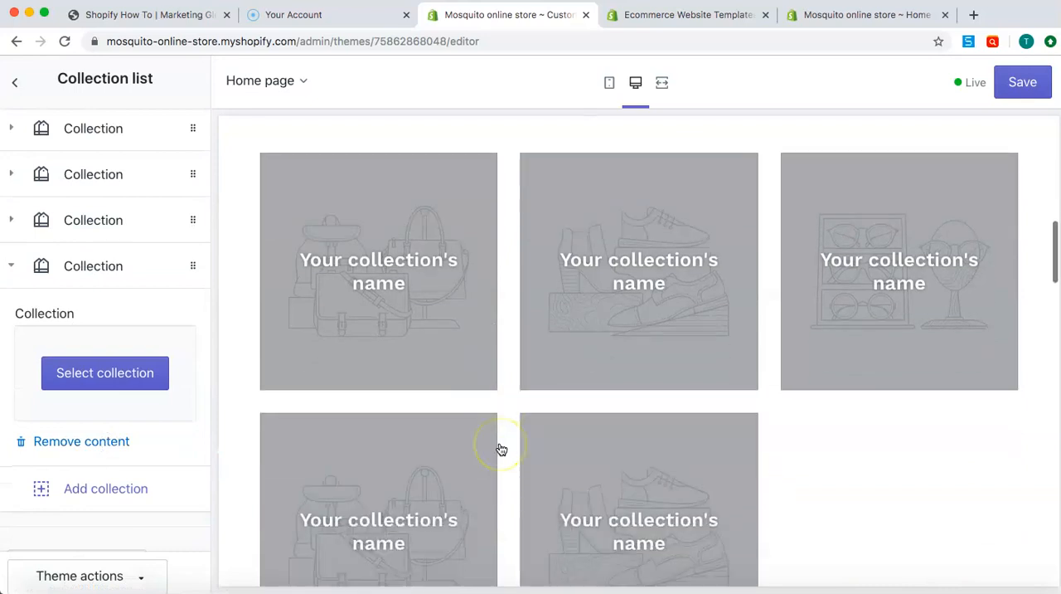
click(97, 445)
click(88, 397)
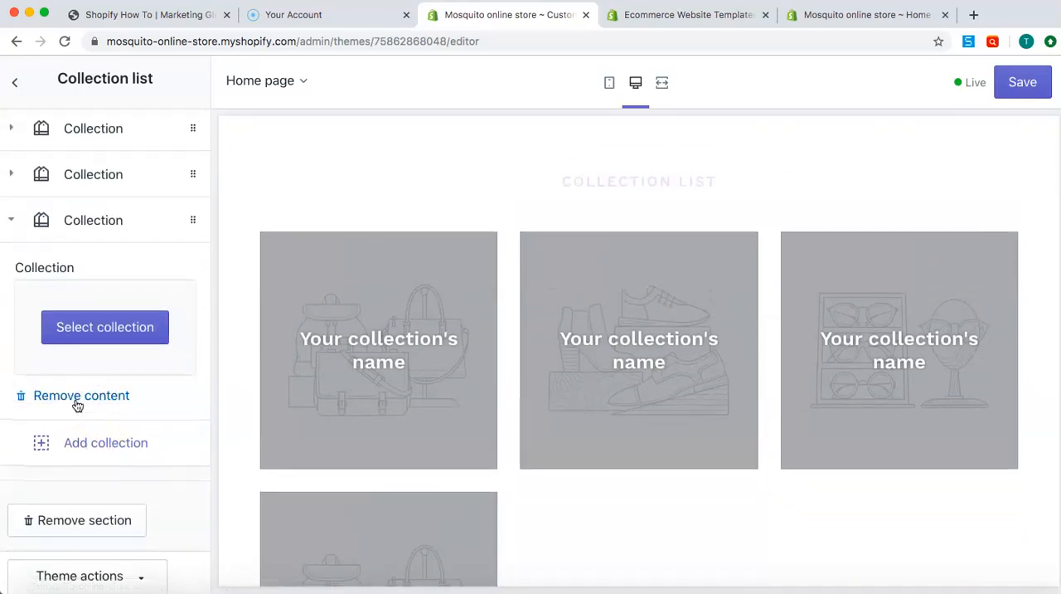
click(77, 398)
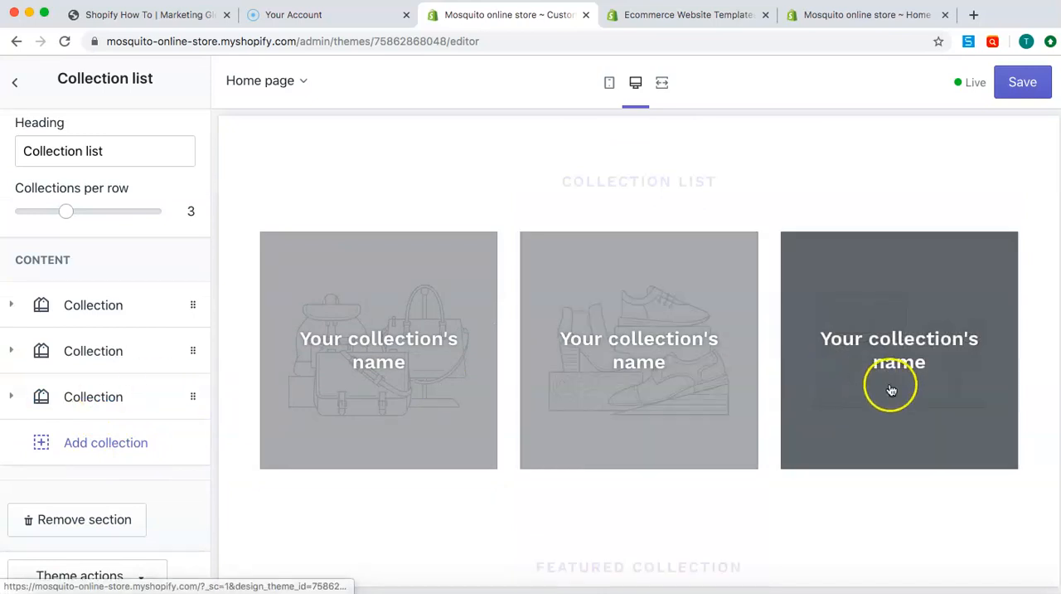
Assign the Bug nets collection to the first block of the collection list
click(114, 306)
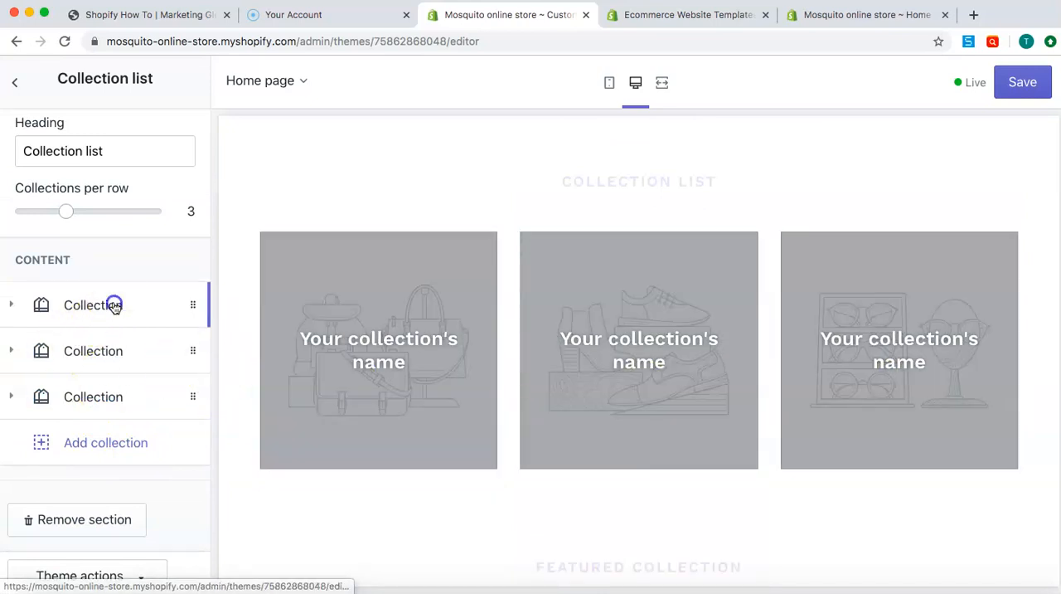
click(120, 240)
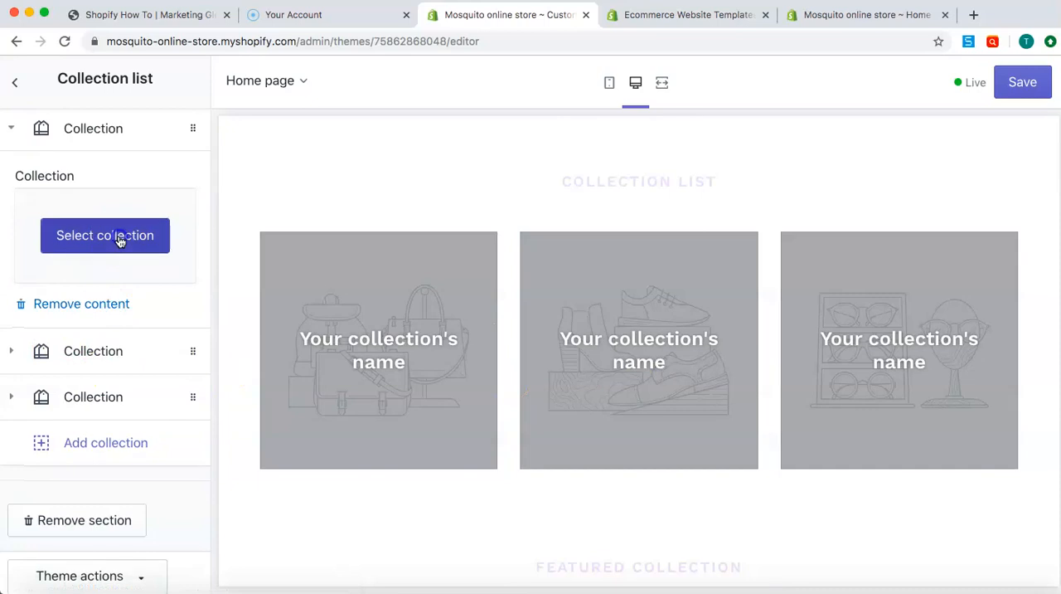
click(107, 242)
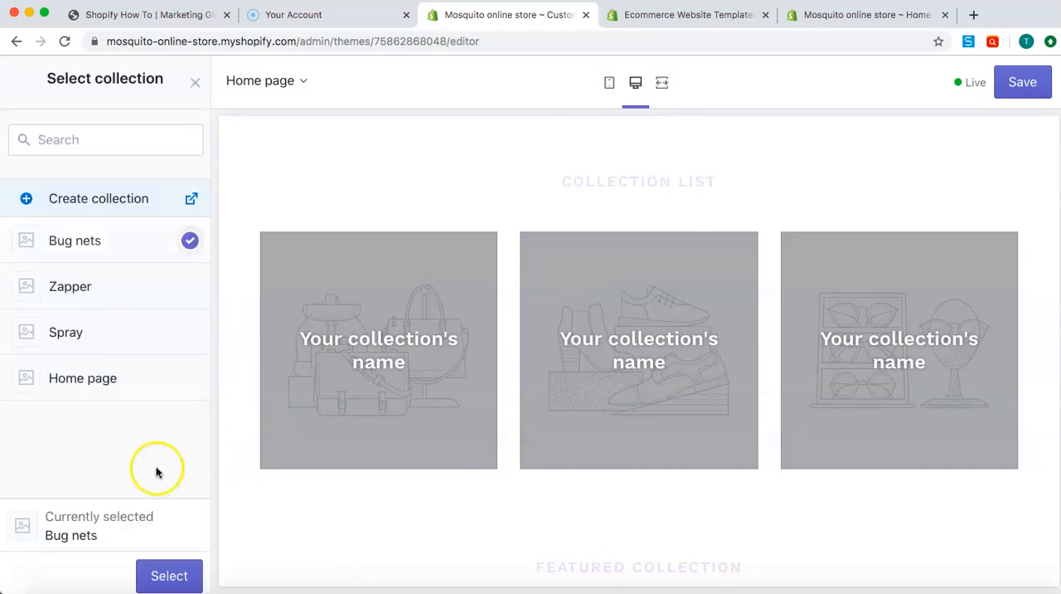
click(169, 575)
Assign the Zapper collection to the second block of the collection list
click(109, 351)
click(116, 281)
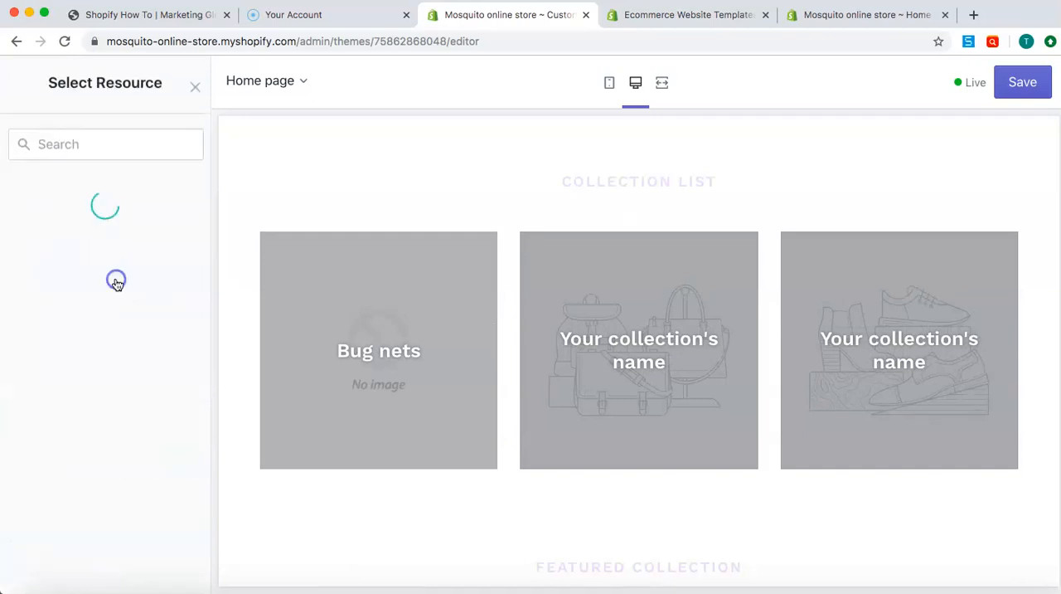
click(92, 290)
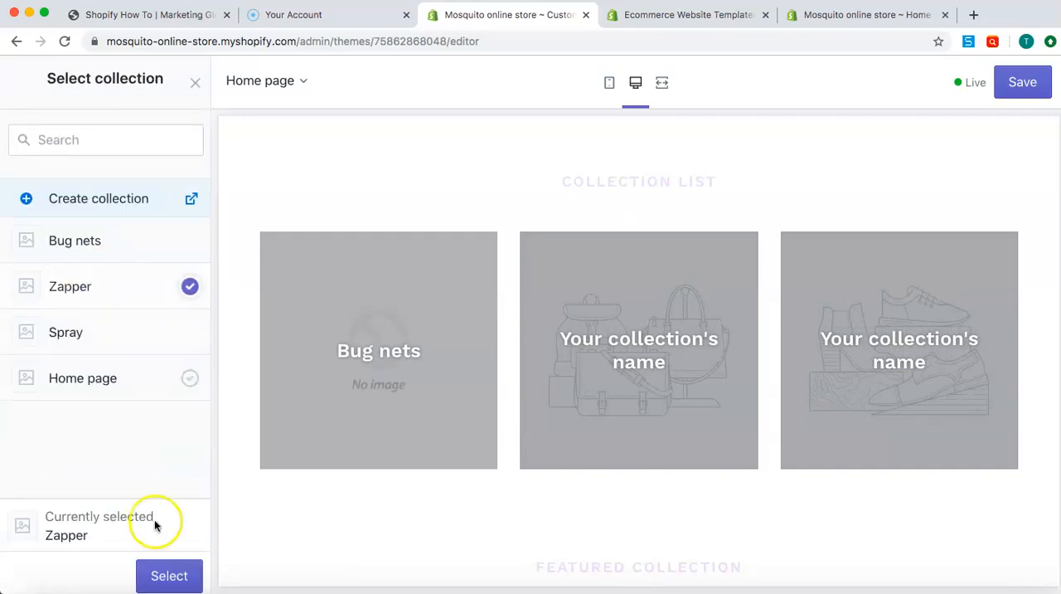
click(166, 575)
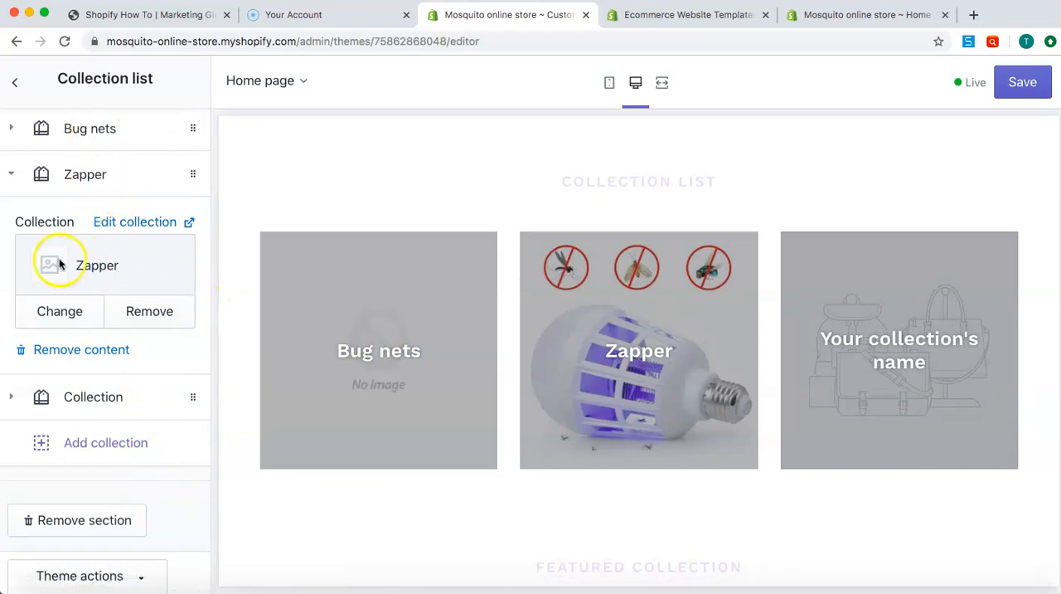
Assign the Spray collection to the third block of the collection list and review the home page preview
click(76, 396)
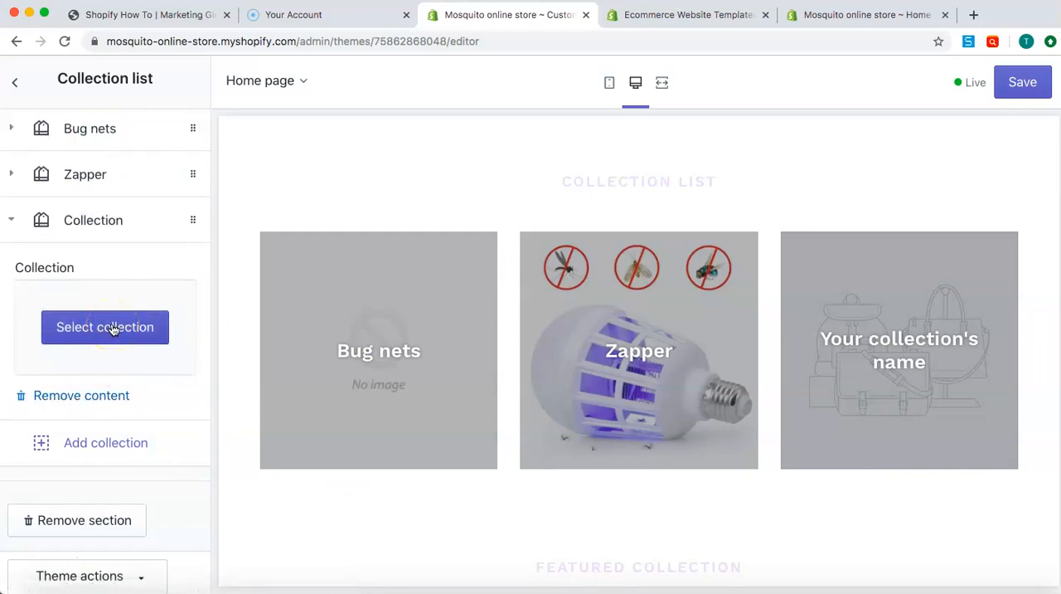
click(107, 328)
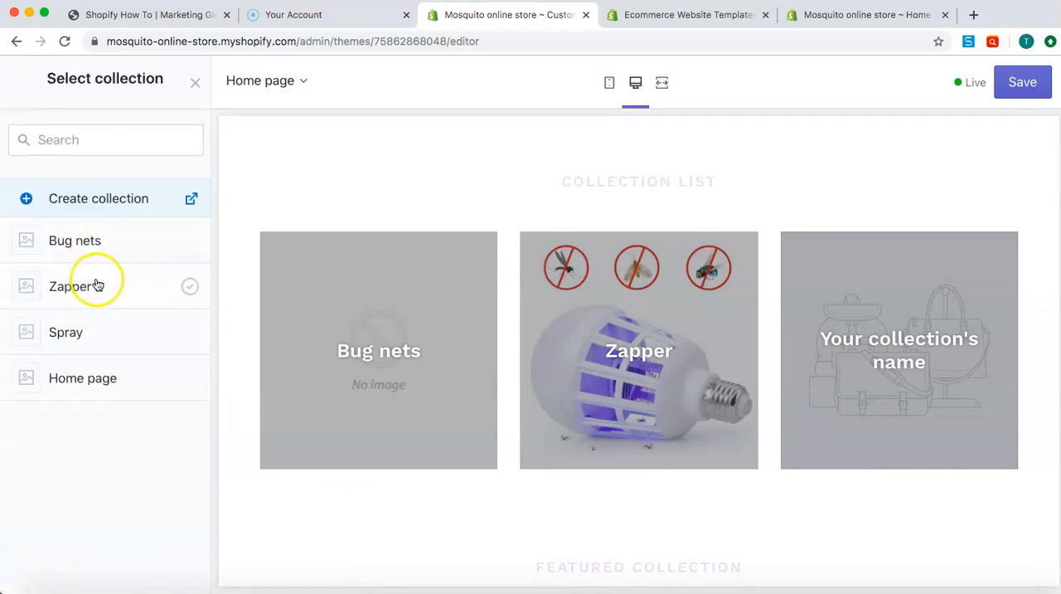
click(84, 321)
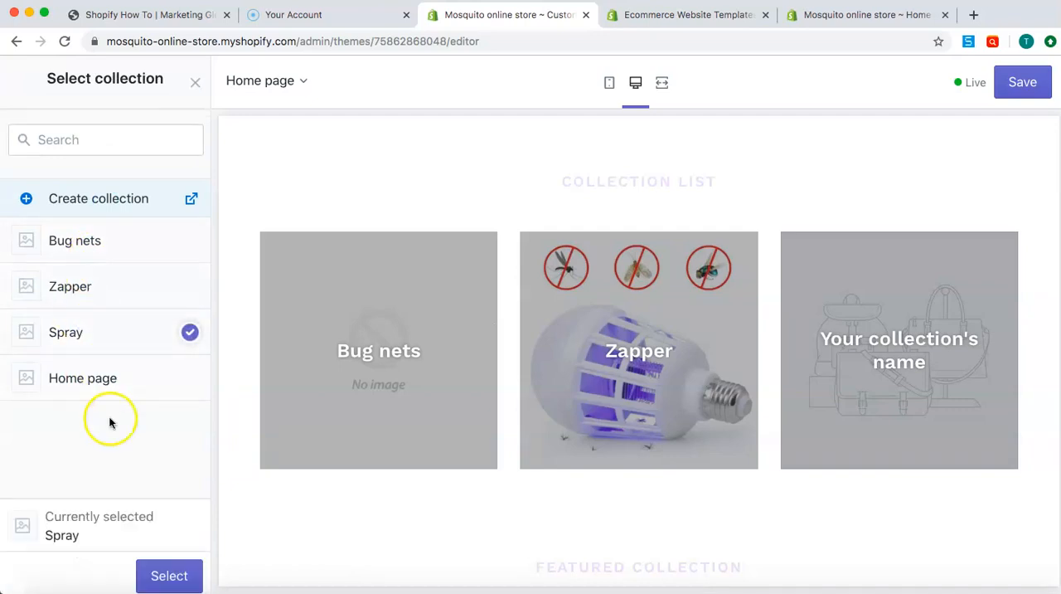
click(170, 574)
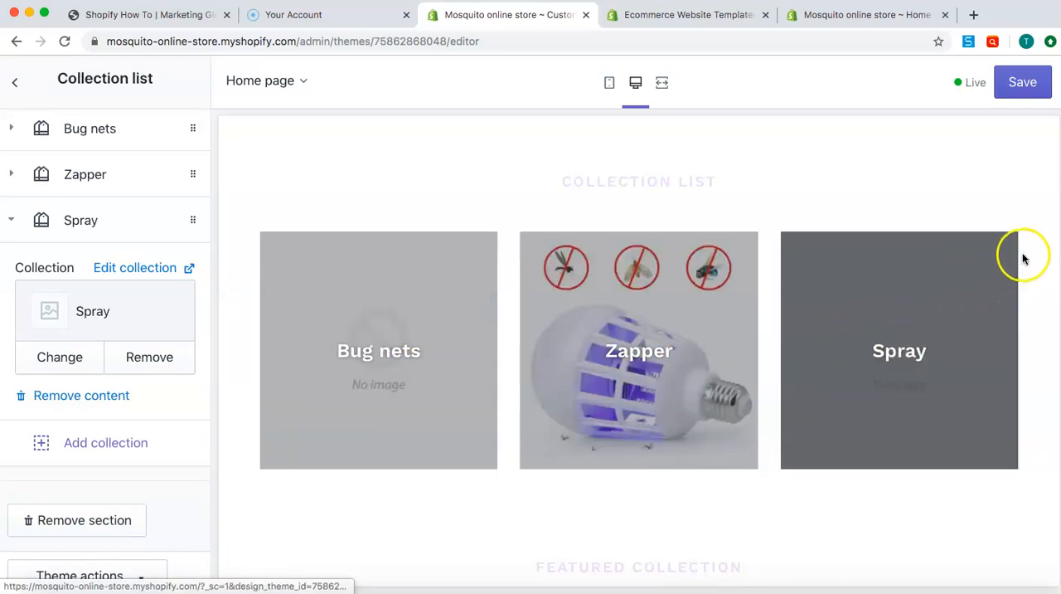
scroll(1031, 257, down, 3)
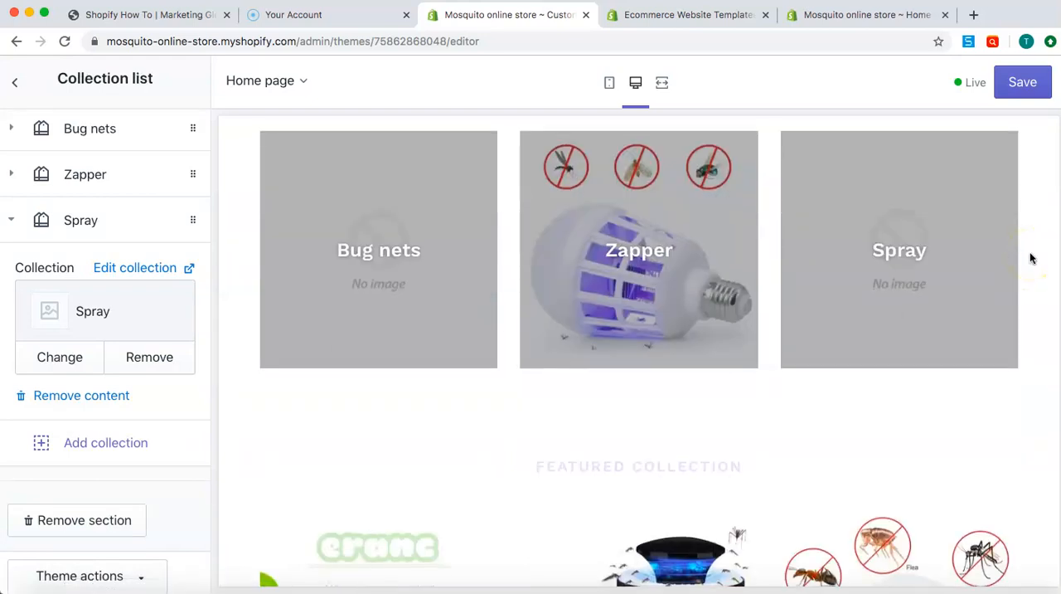
scroll(1031, 257, down, 5)
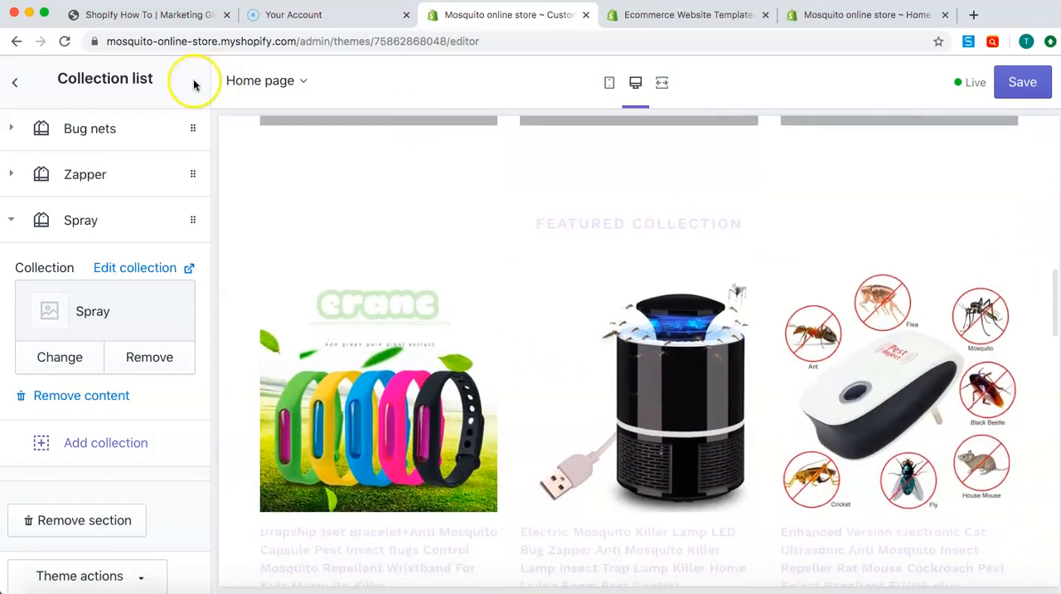
Open the Featured collection section of the home page and change its heading to Zappers
click(15, 83)
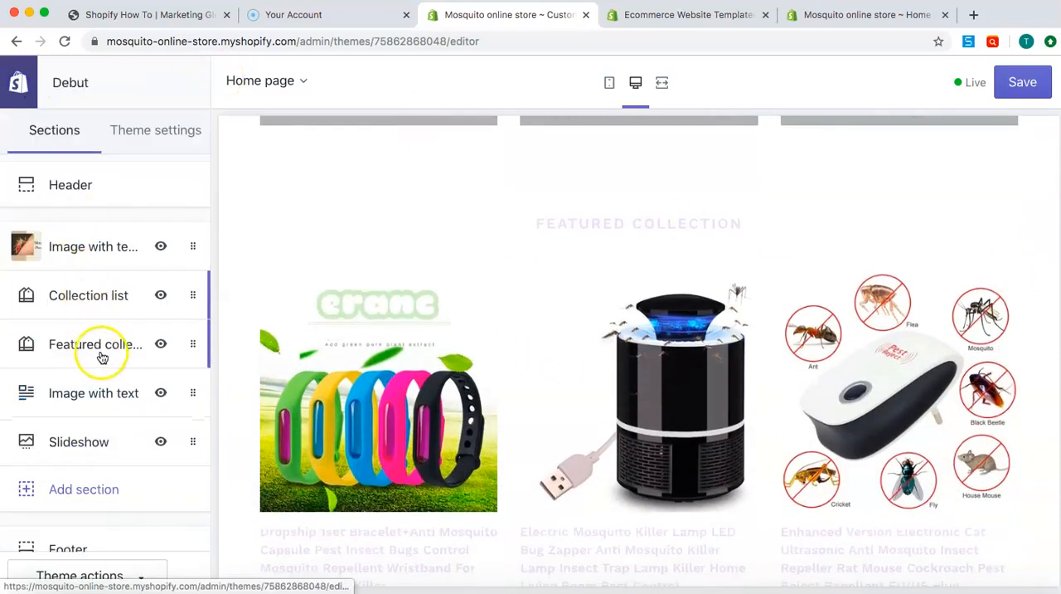
scroll(327, 335, up, 3)
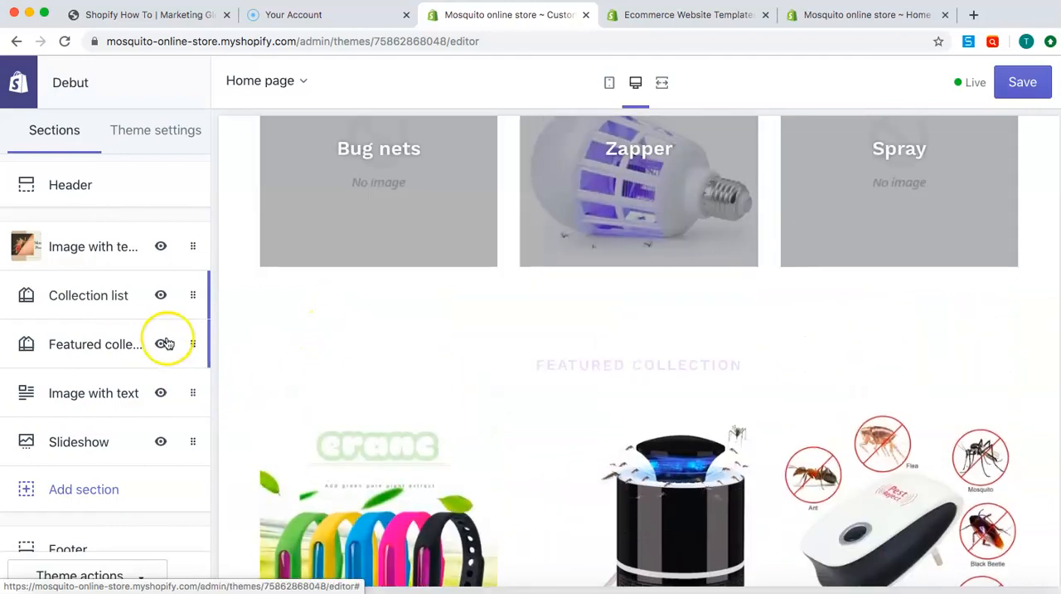
mouse_move(191, 347)
mouse_down()
mouse_move(190, 303)
mouse_move(185, 338)
mouse_up()
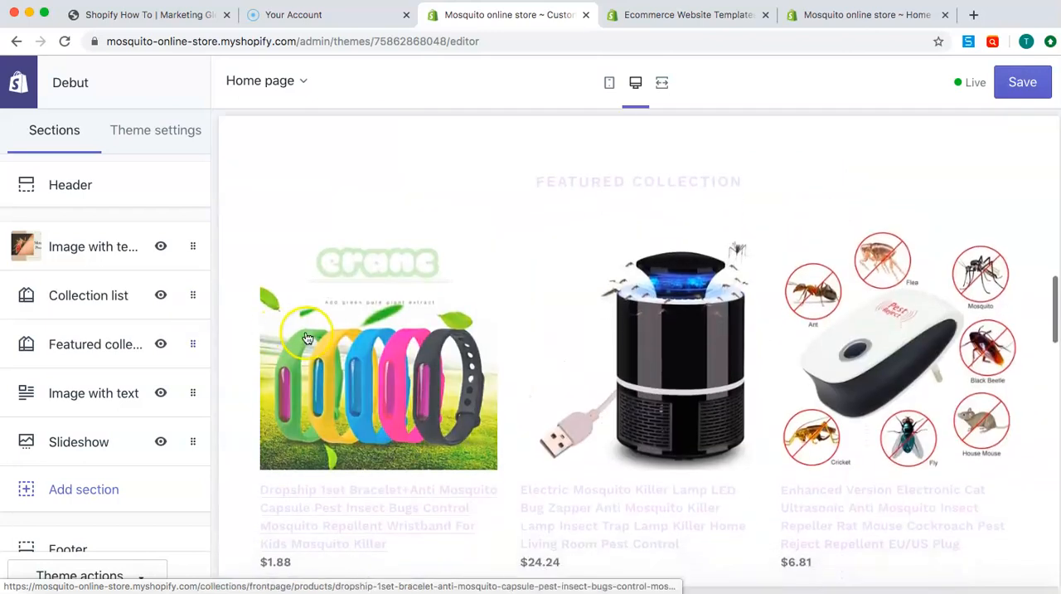
click(72, 348)
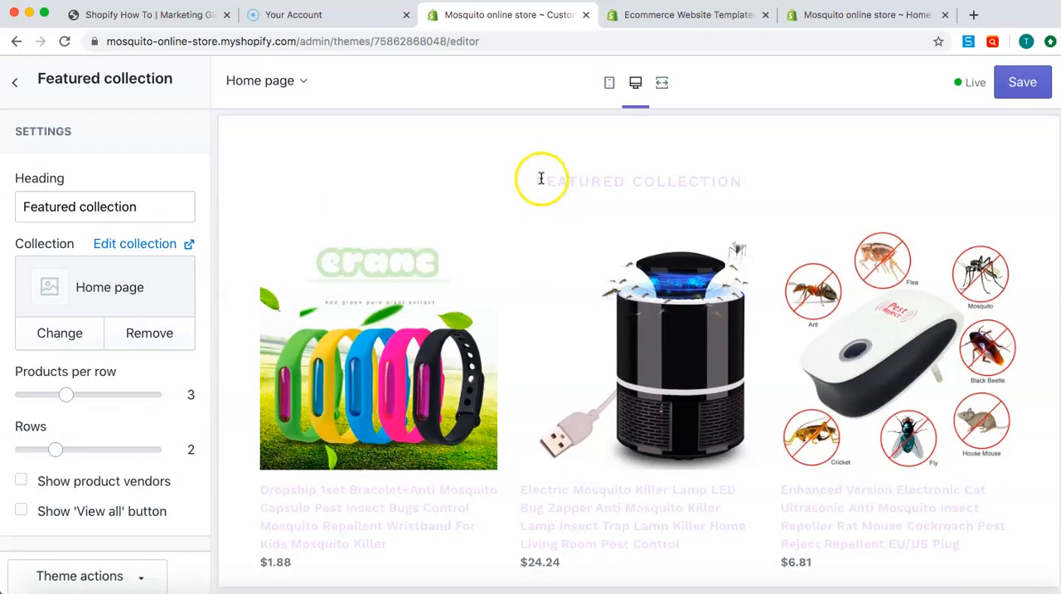
drag(541, 178, 619, 178)
click(136, 196)
triple_click(139, 198)
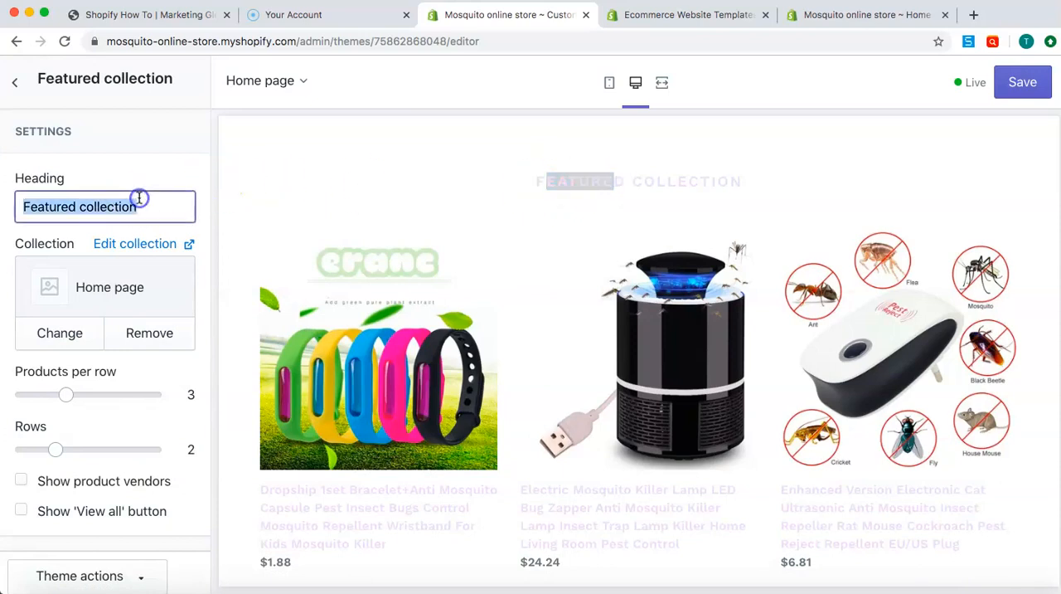
text(Zappers)
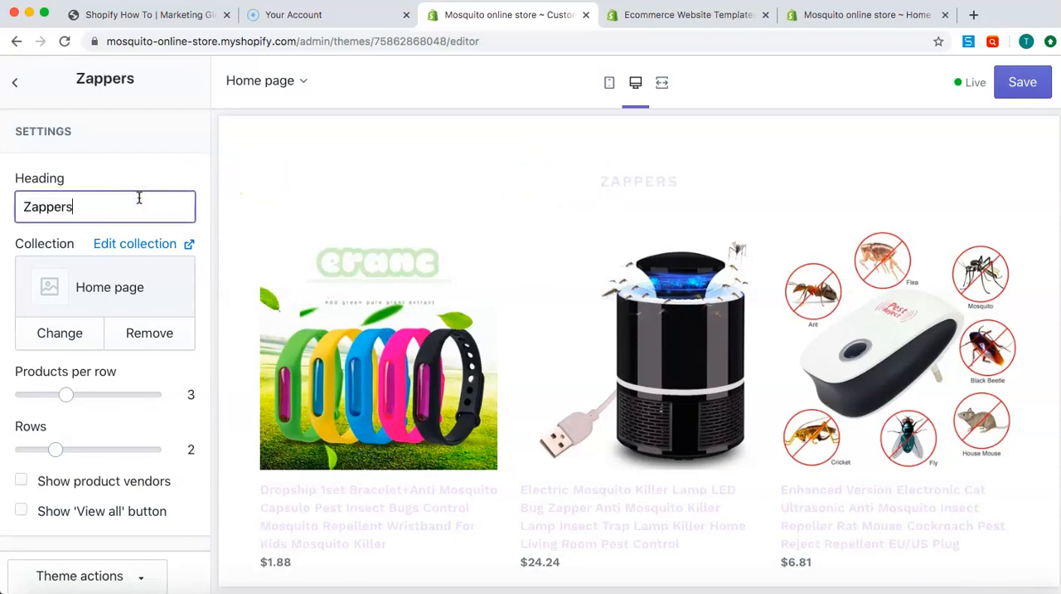
click(315, 163)
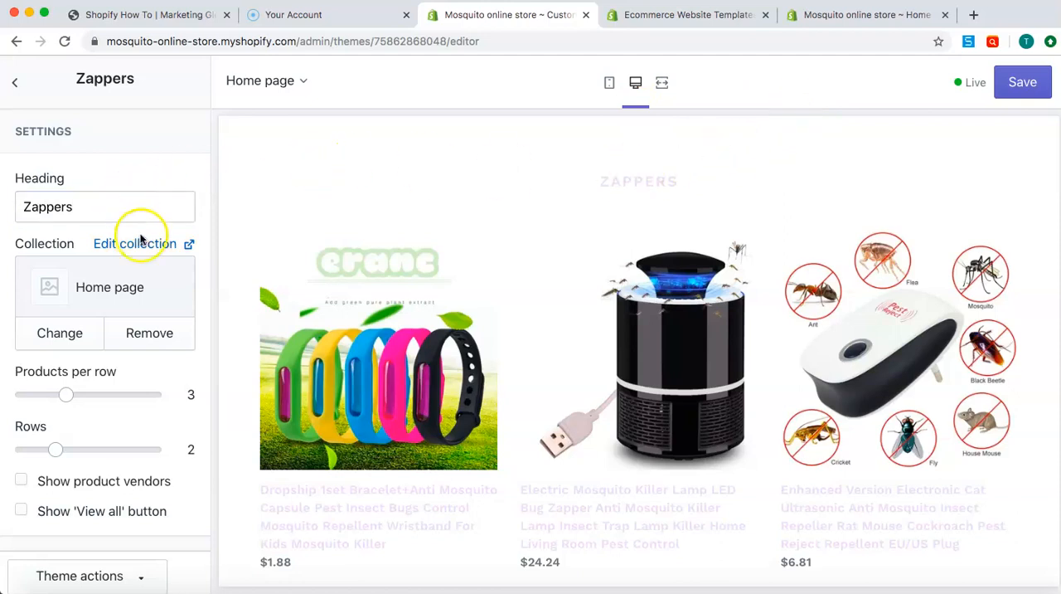
Assign the Zapper collection to the Zappers section in place of the Home page collection
click(87, 336)
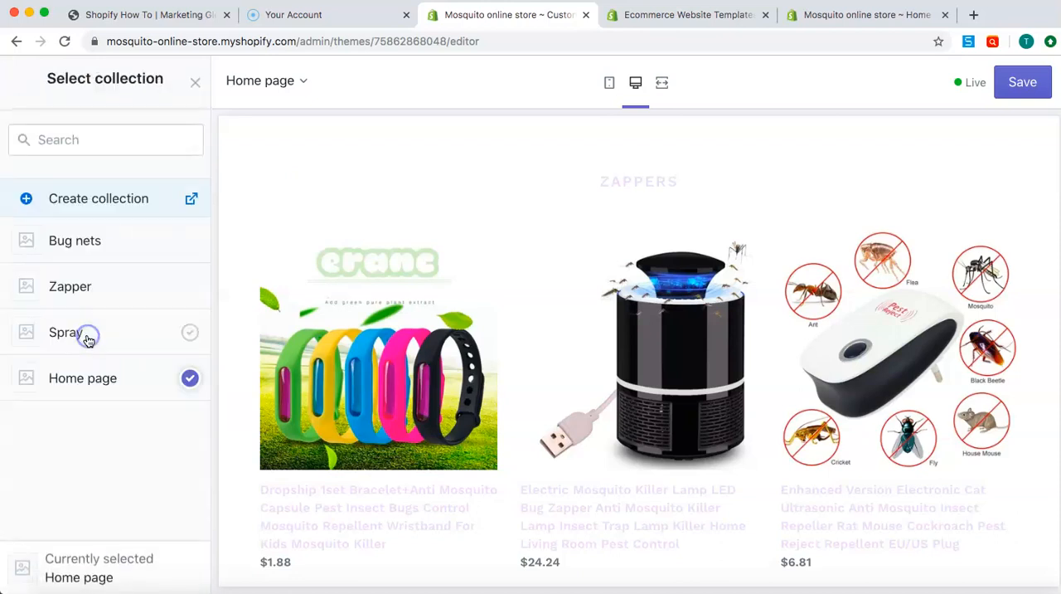
click(98, 278)
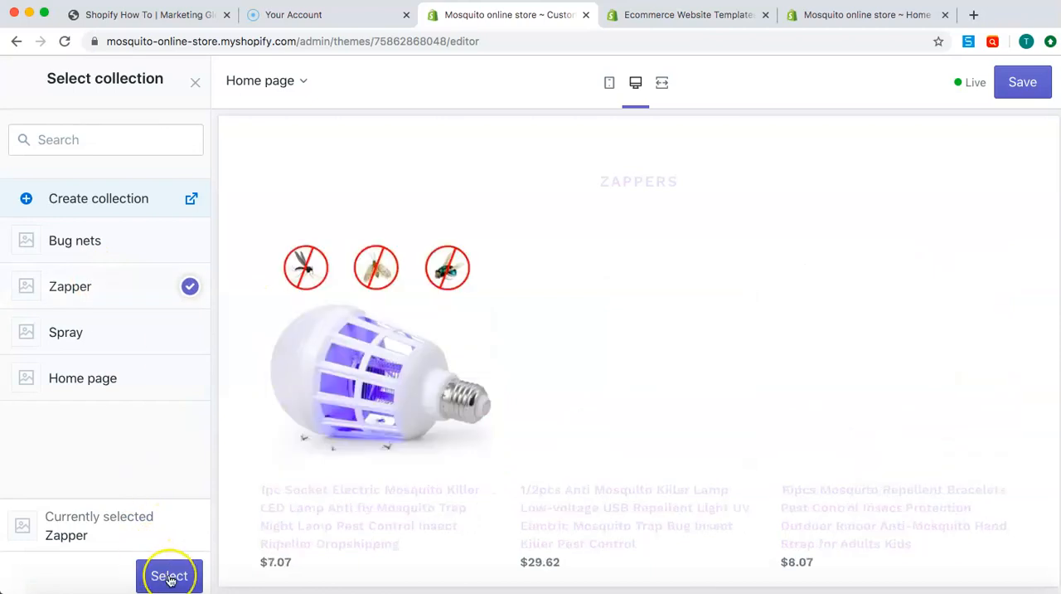
click(169, 578)
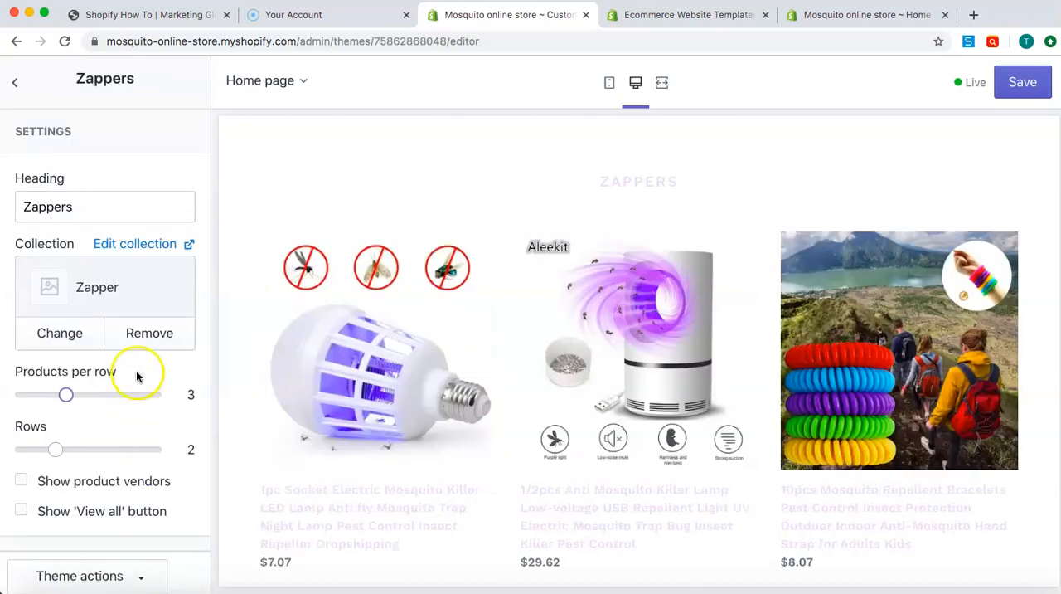
Set the Zappers section to 1 row with 3 products per row, after trying 5 products per row
scroll(124, 350, down, 2)
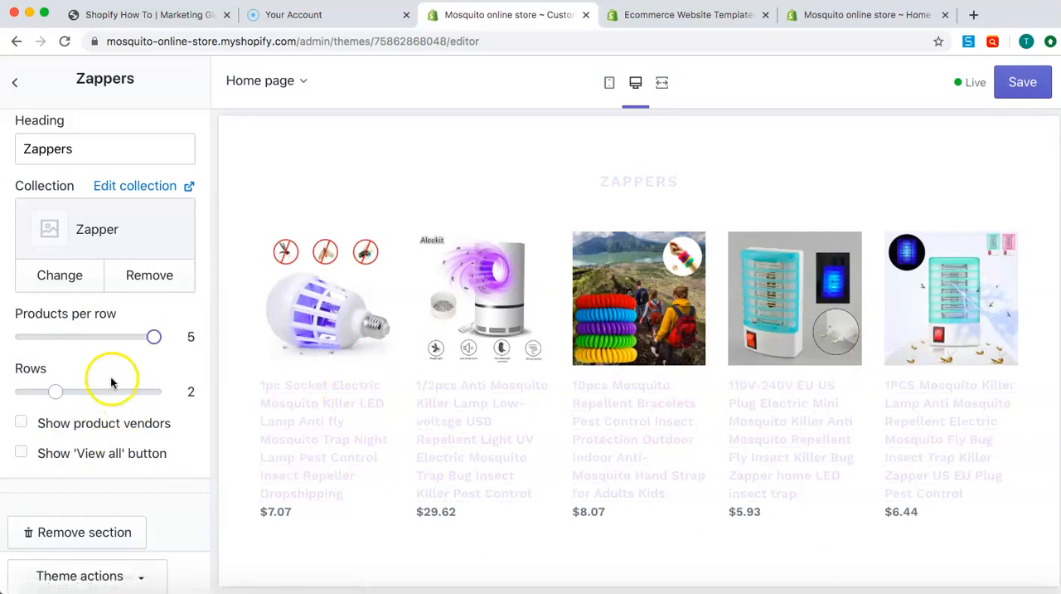
scroll(106, 382, down, 1)
drag(157, 379, 32, 387)
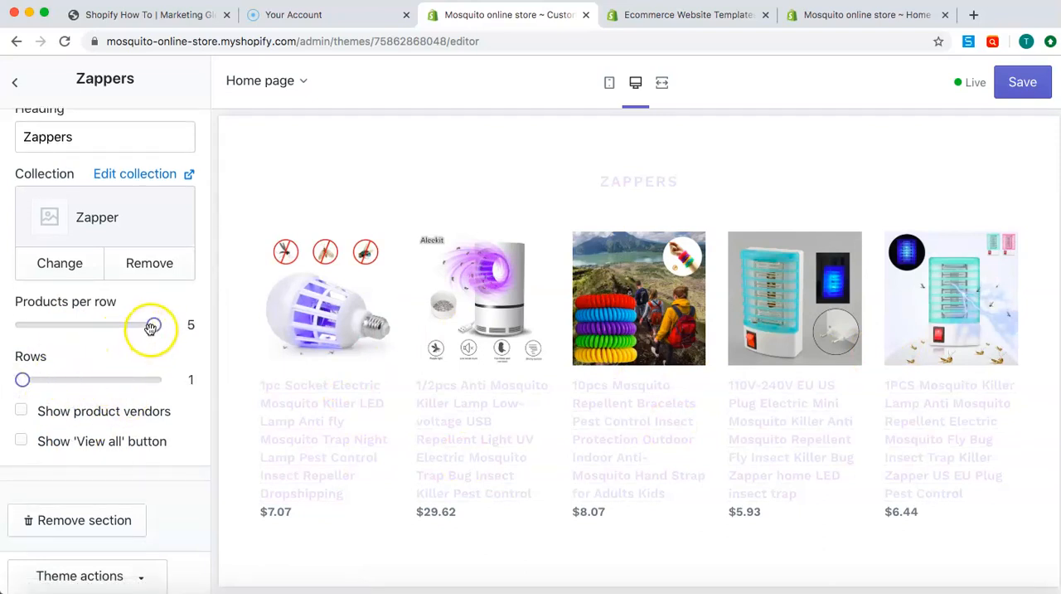
drag(61, 327, 64, 326)
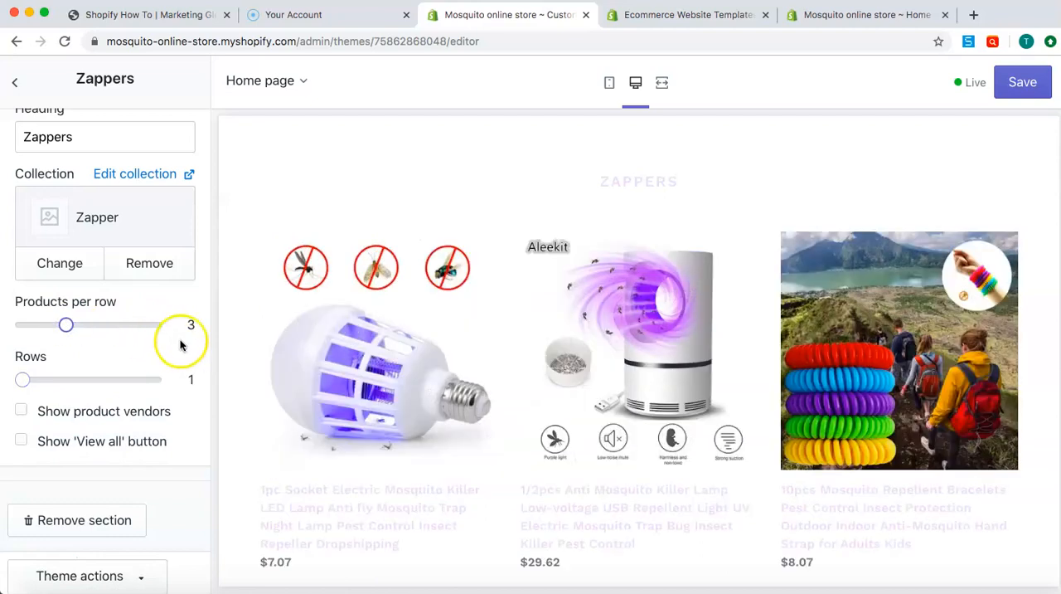
Leave the Zappers section and open the settings of the Image with text section below it
scroll(390, 329, down, 5)
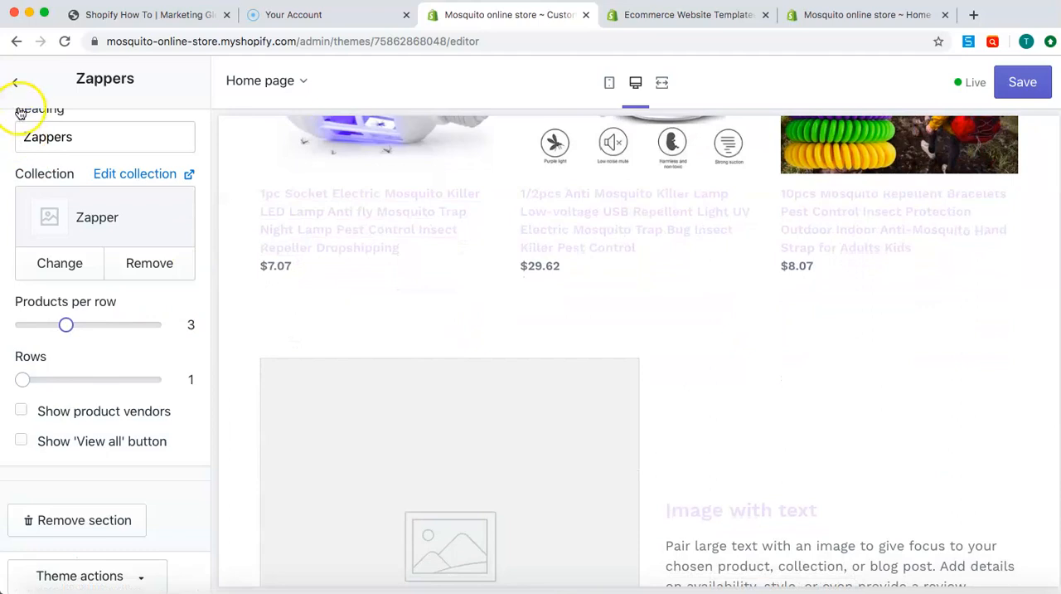
click(14, 80)
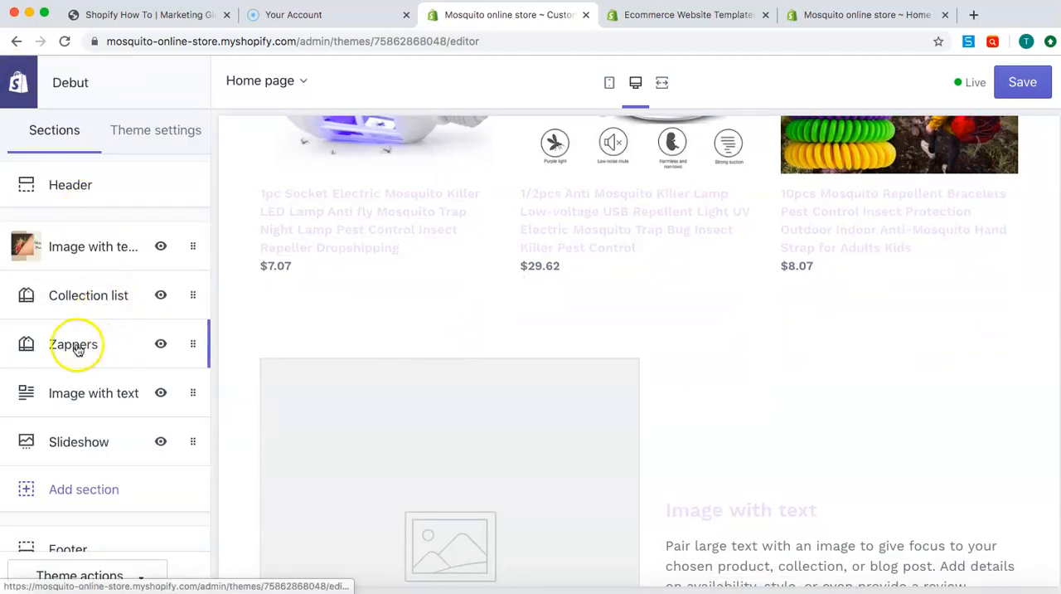
scroll(76, 346, down, 1)
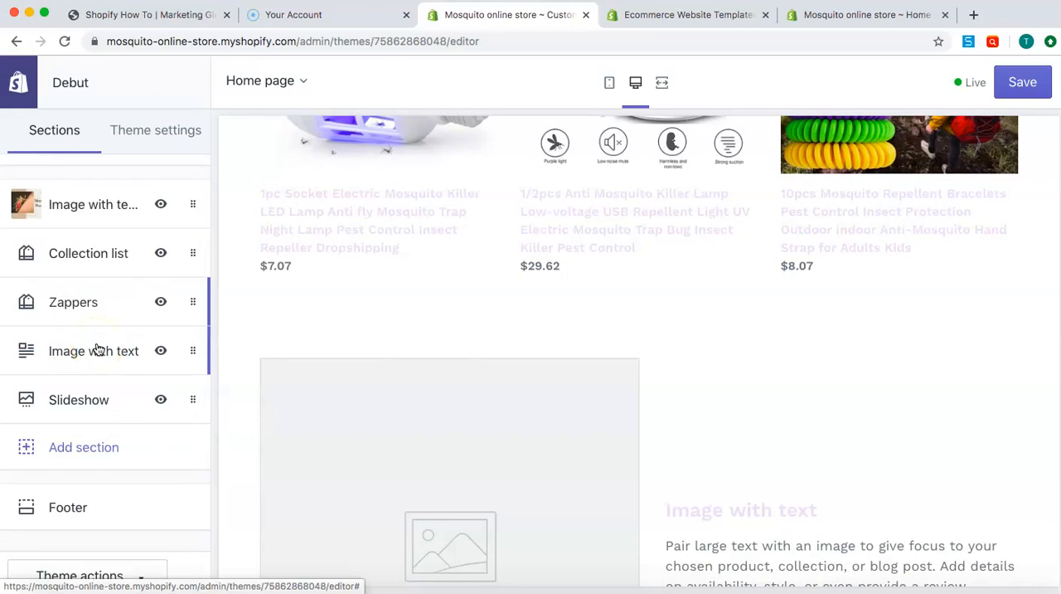
scroll(341, 359, down, 10)
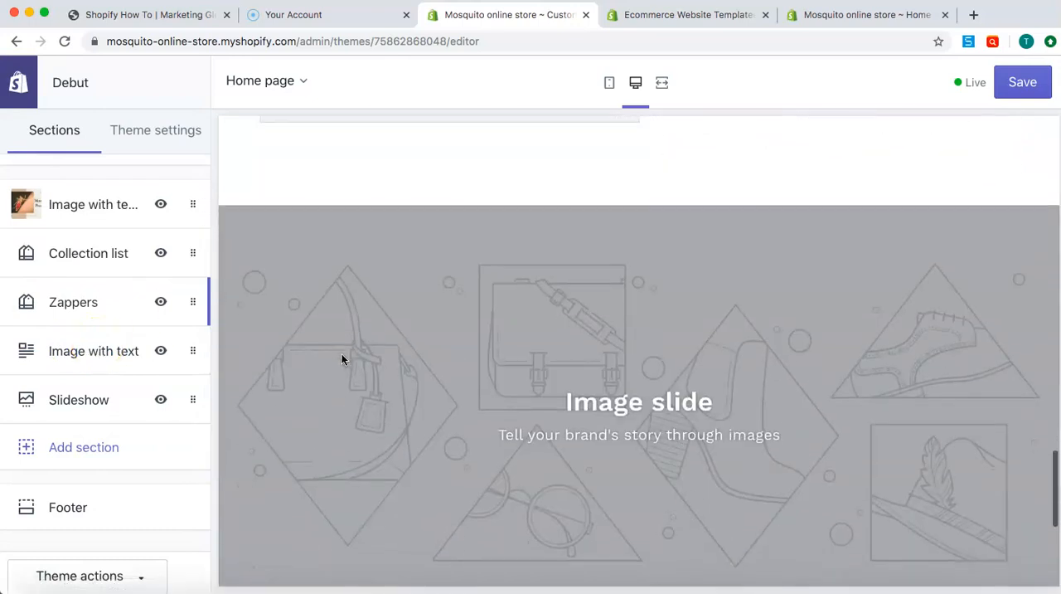
scroll(342, 359, up, 7)
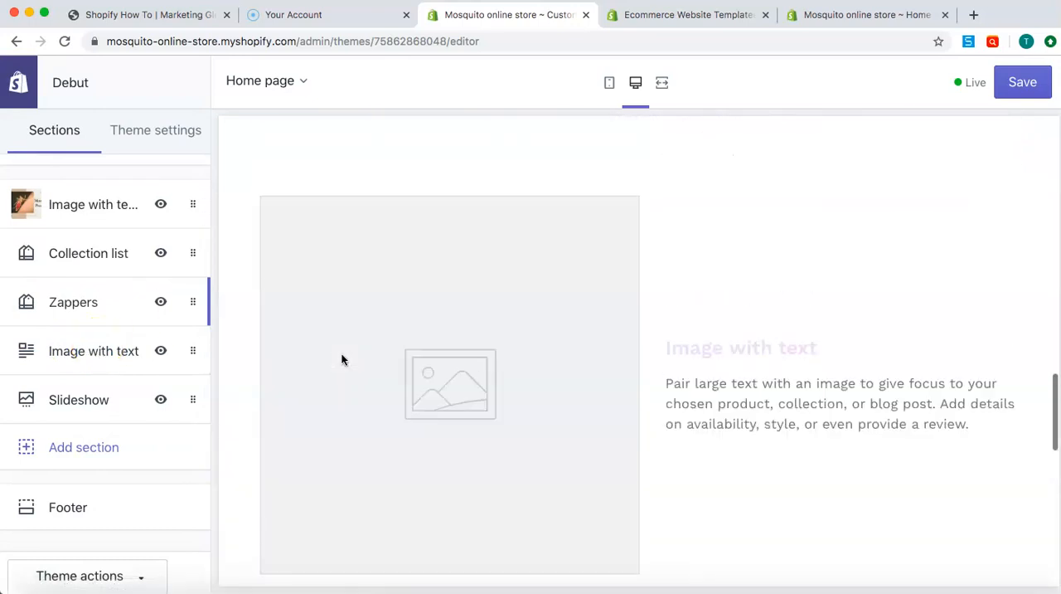
click(108, 359)
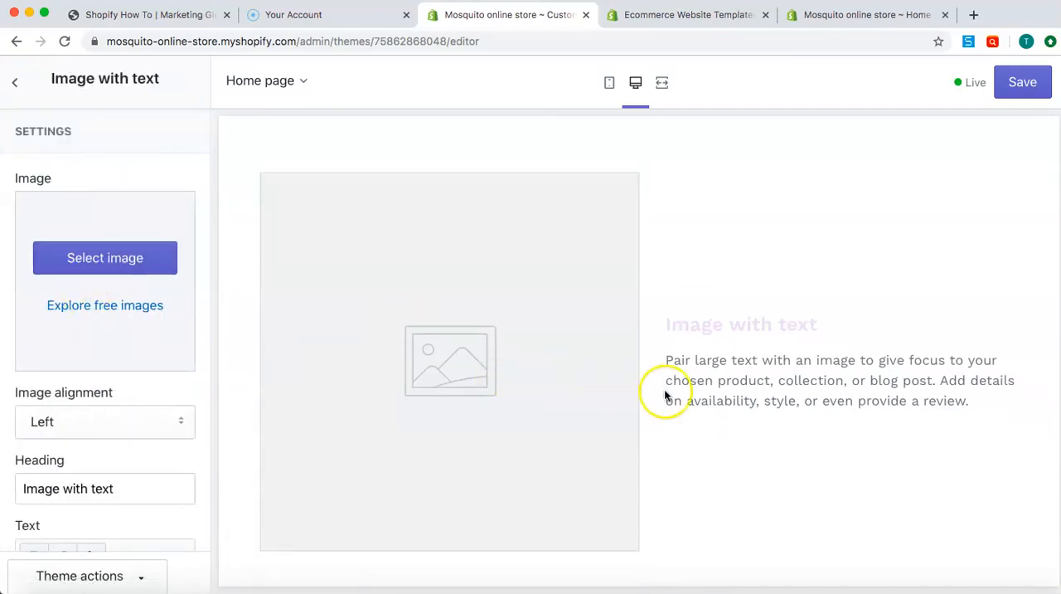
scroll(670, 393, up, 1)
scroll(673, 393, down, 3)
scroll(673, 393, up, 3)
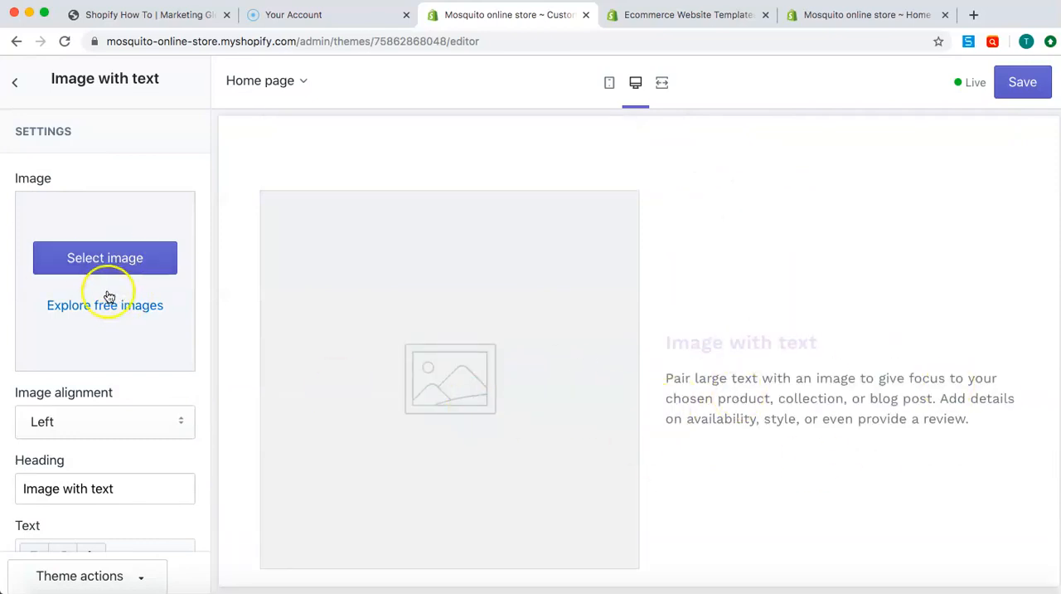
Search the free images for a mosquito picture and then for "bug" to fill the Image with text section
click(117, 270)
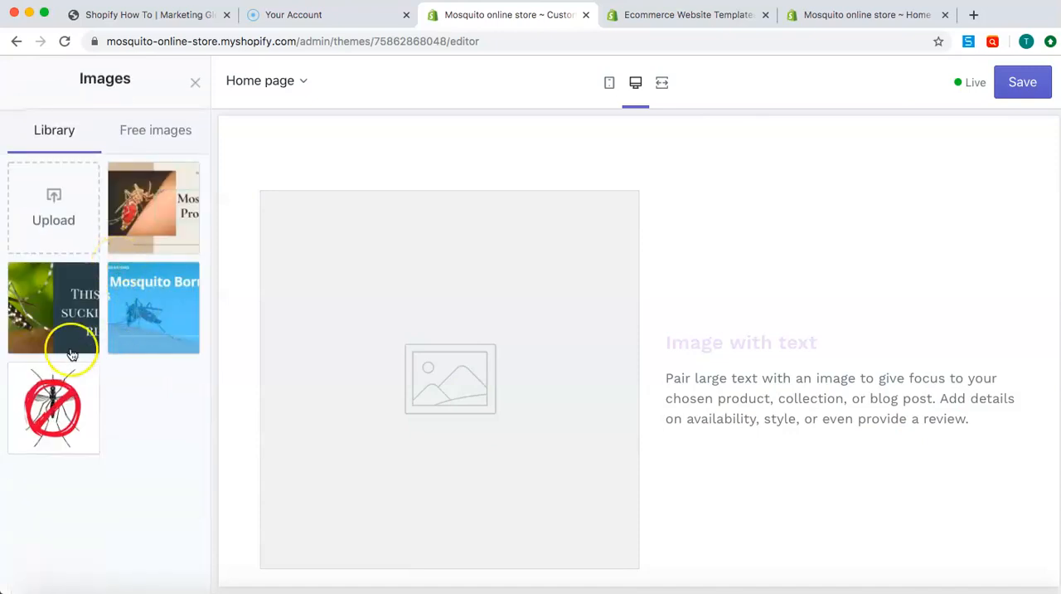
click(162, 125)
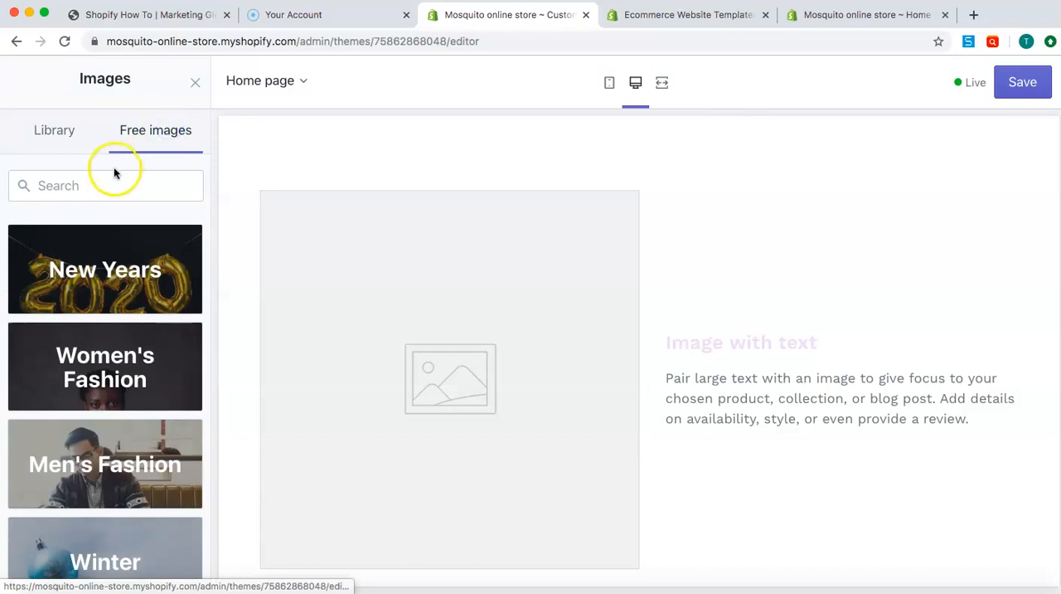
click(115, 182)
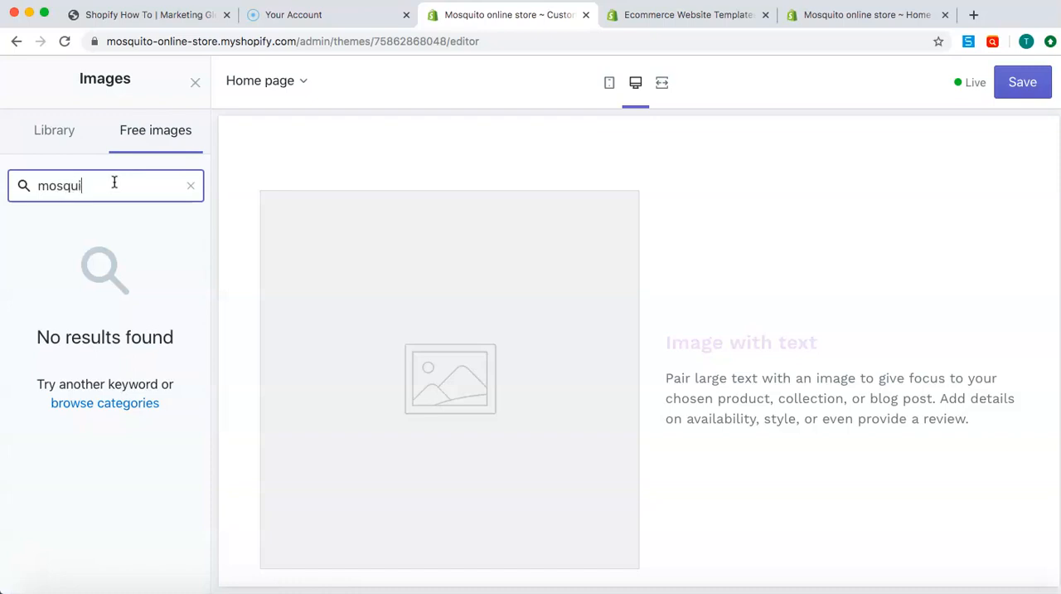
click(133, 190)
text(bug)
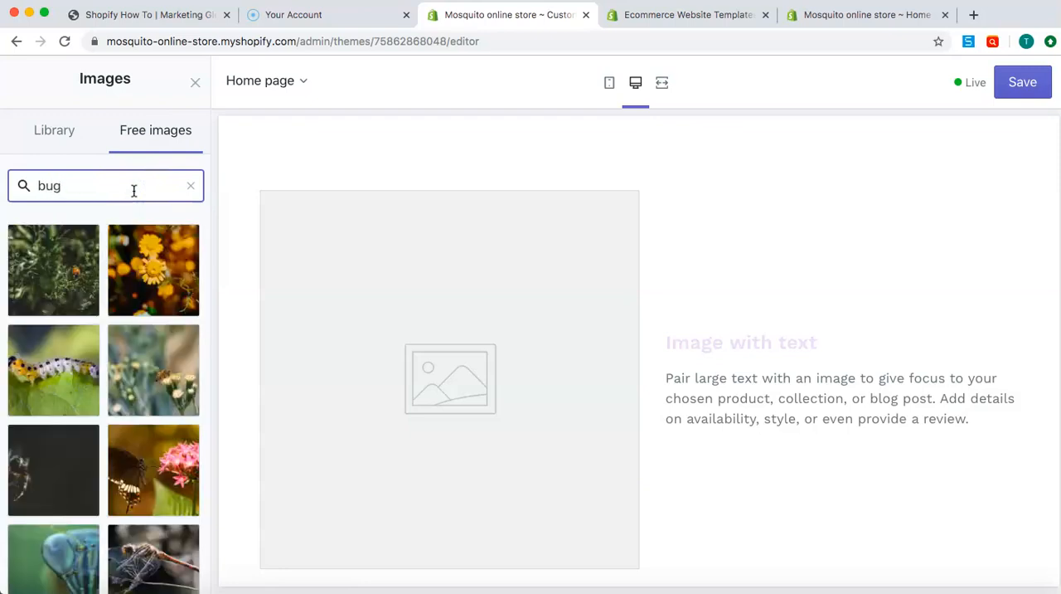
Browse the bug images and insert the close-up of the brown winged insect on a flower into the section
scroll(164, 340, down, 1)
scroll(164, 341, down, 3)
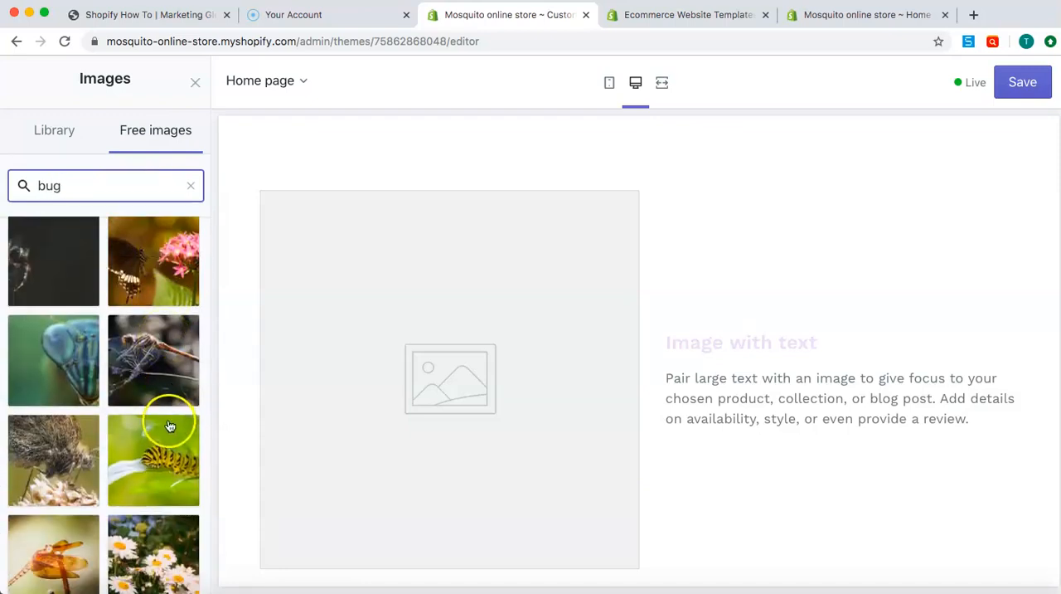
scroll(164, 355, down, 4)
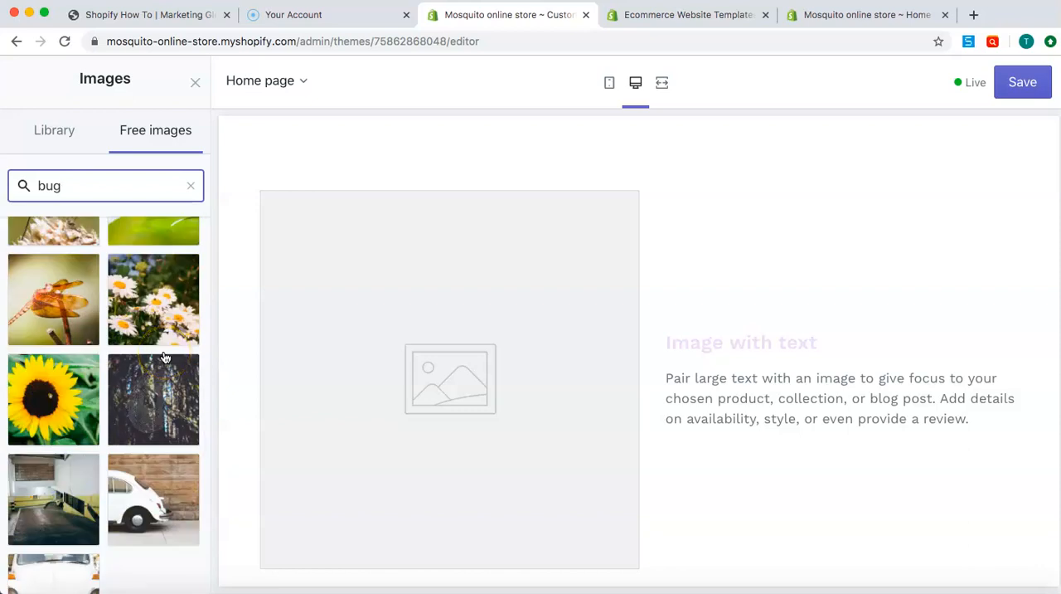
scroll(164, 357, down, 2)
scroll(170, 373, up, 5)
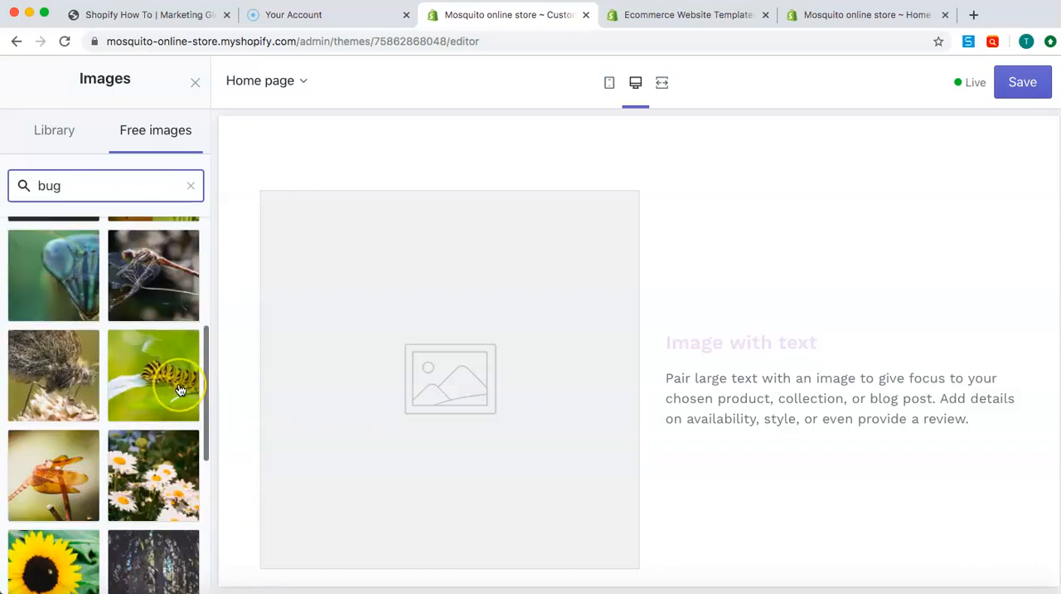
scroll(179, 389, down, 2)
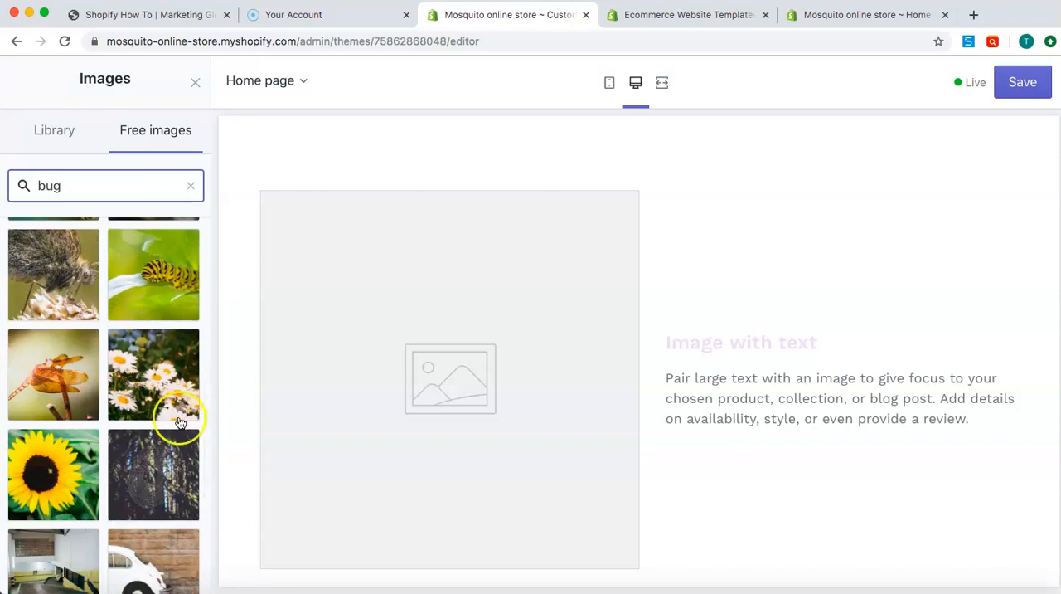
scroll(145, 263, up, 2)
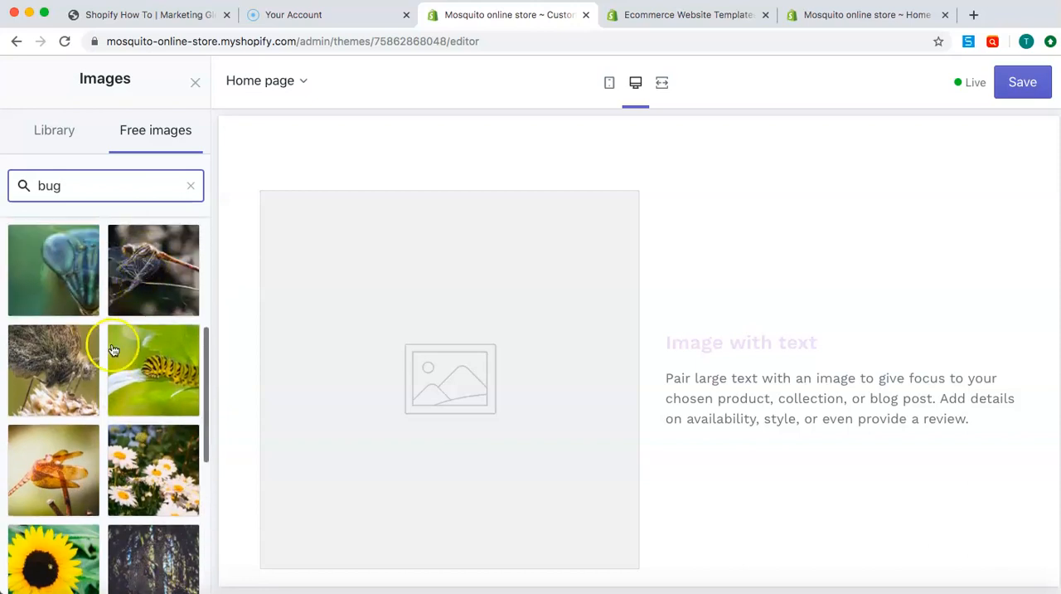
click(68, 366)
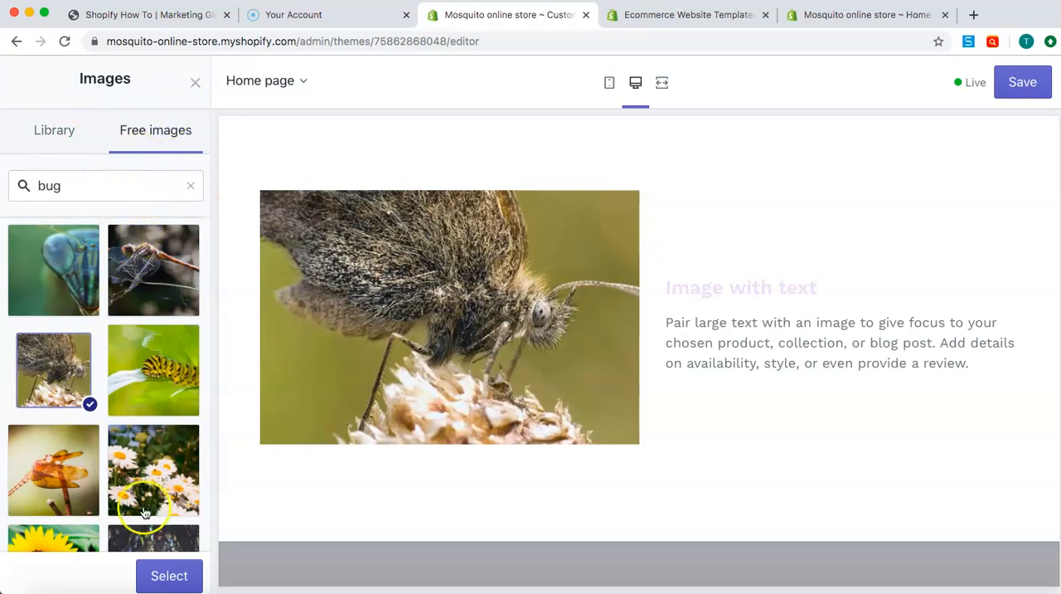
click(164, 576)
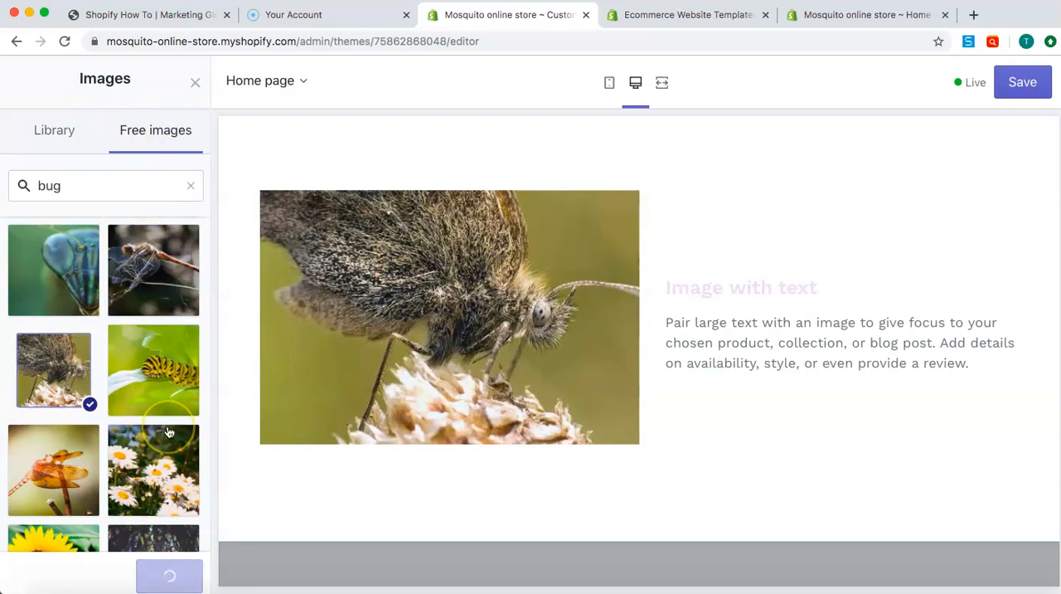
Change the heading of the Image with text section to "About us"
scroll(135, 369, down, 3)
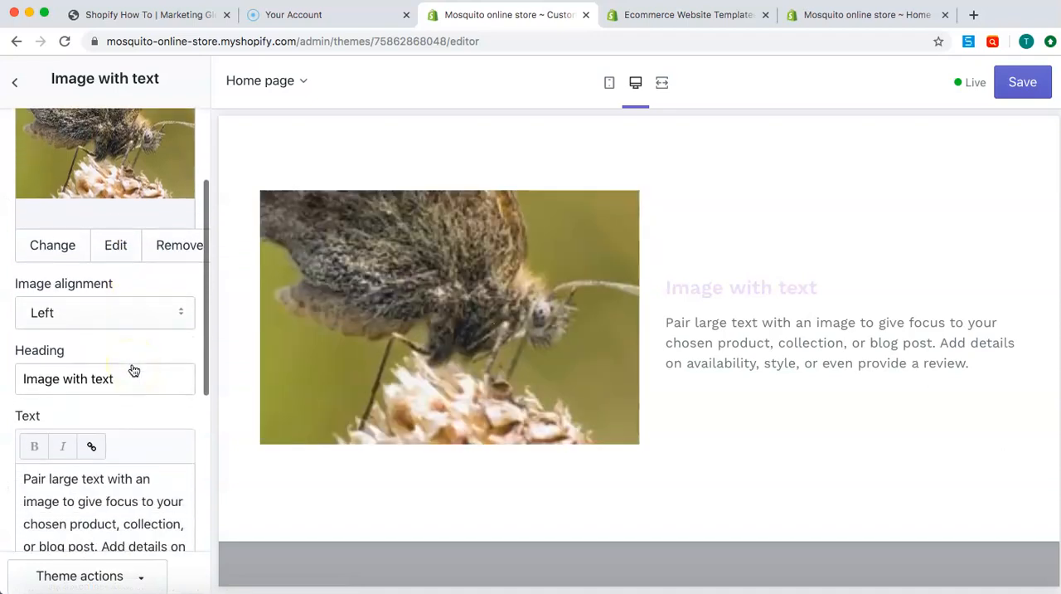
triple_click(136, 384)
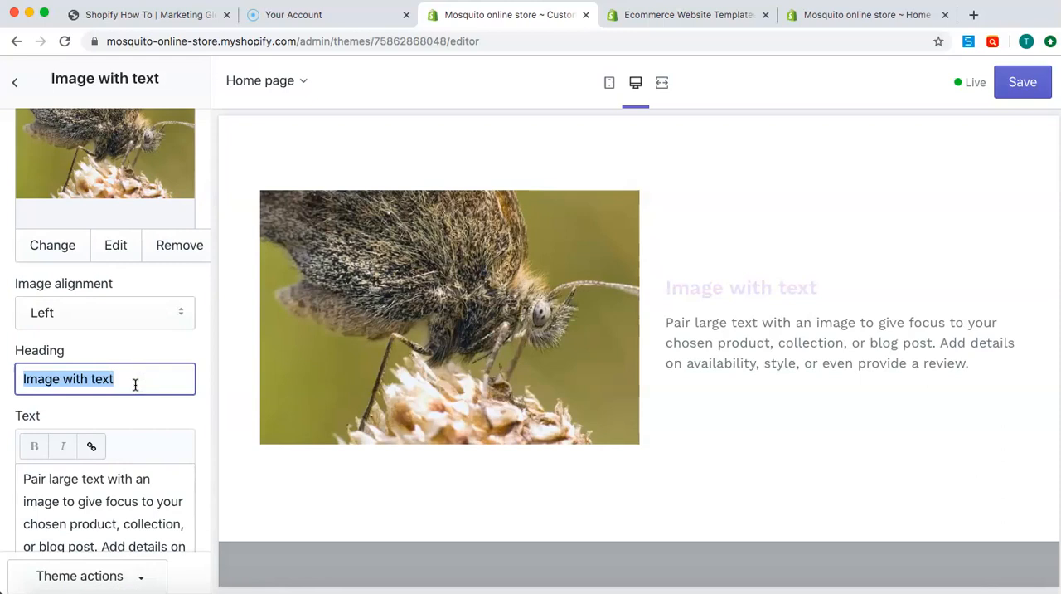
text(About us)
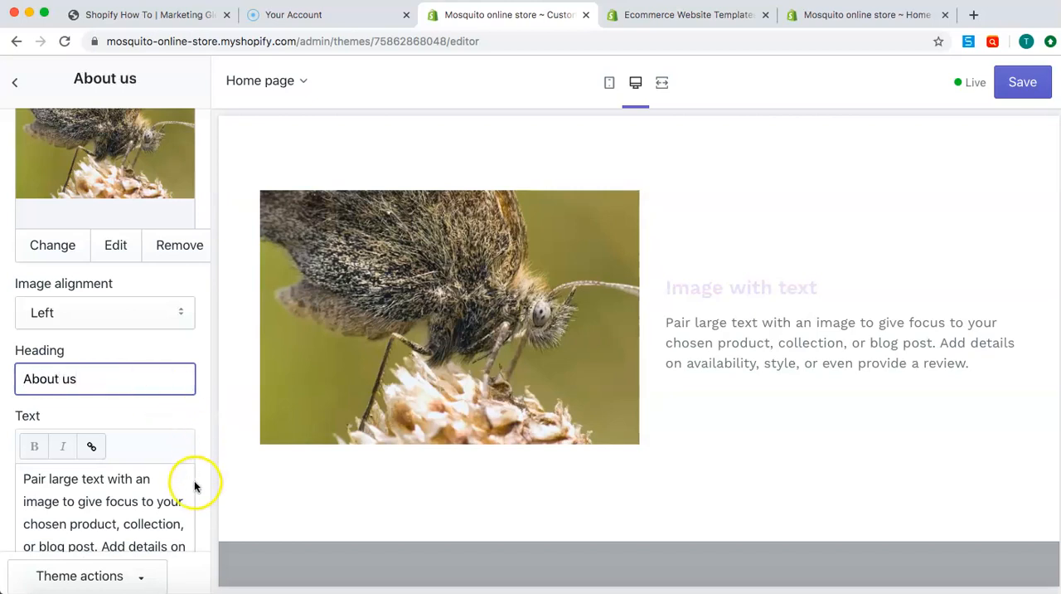
Replace the About us section's text with "We are a great little family owned company. Non profit"
triple_click(145, 529)
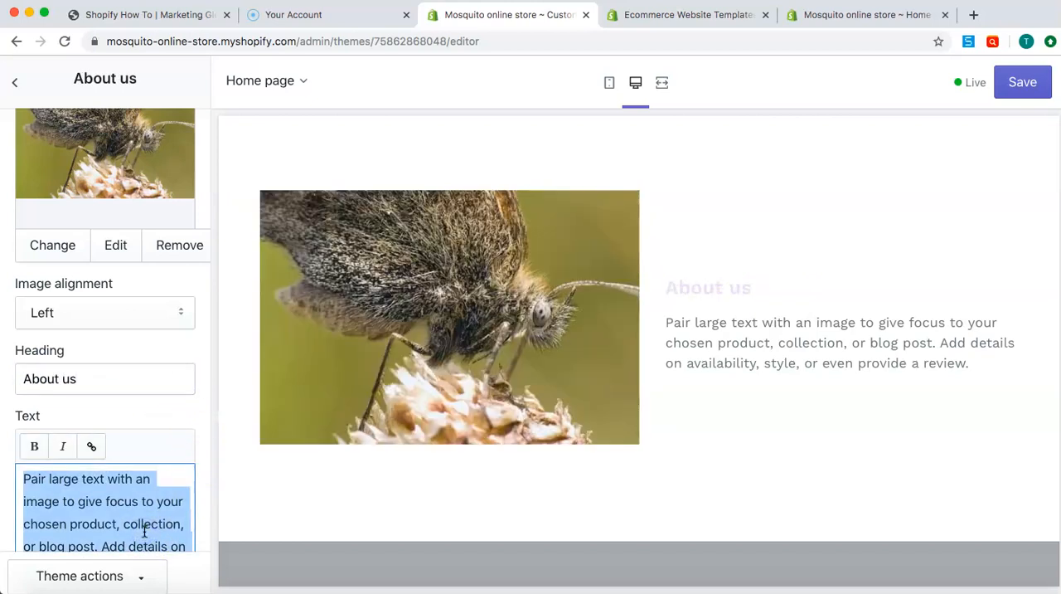
text(We are a great little famil)
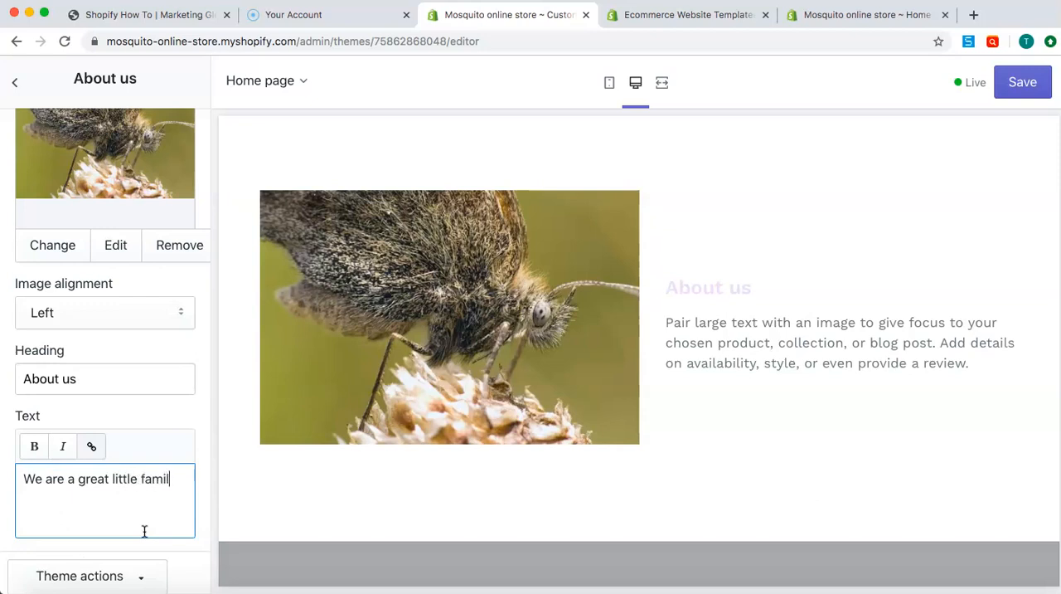
text(it)
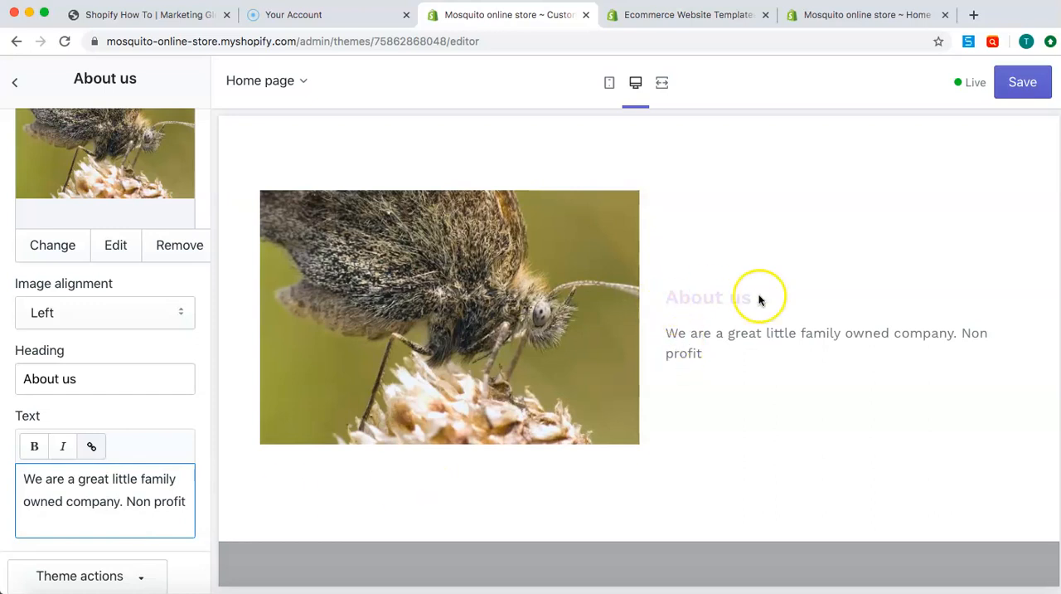
Open the Slideshow section and give its first image slide the blue "Stop Mosquito Borne Virus" picture from the library
scroll(614, 336, down, 5)
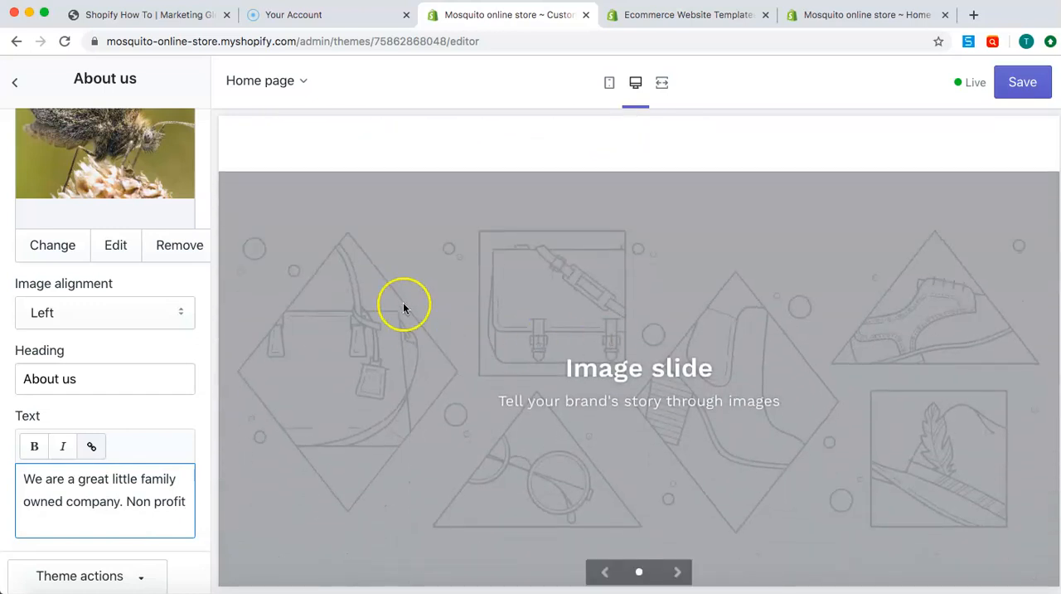
click(19, 83)
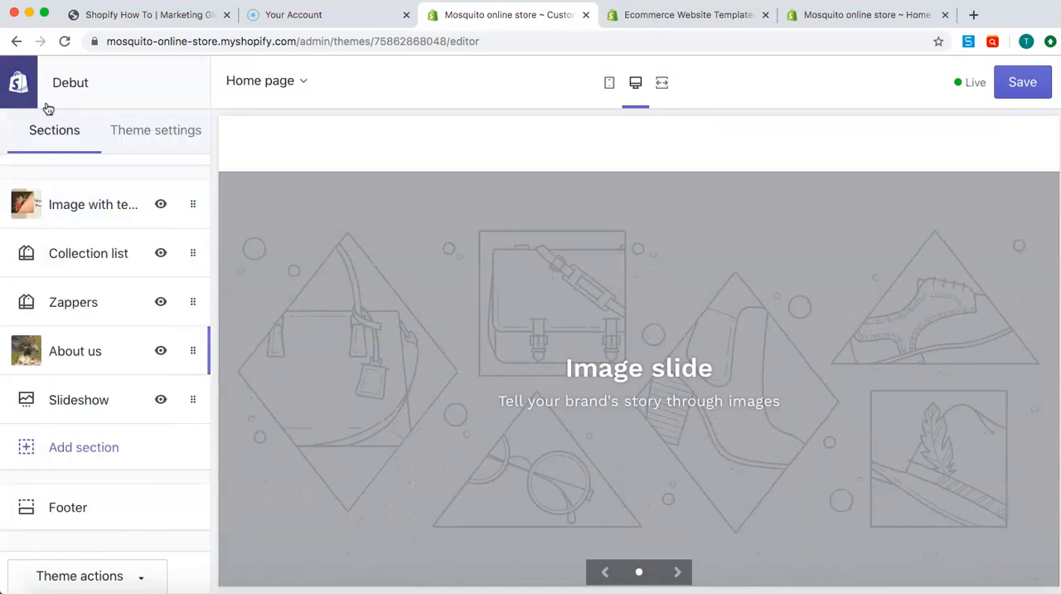
click(86, 403)
scroll(130, 270, down, 3)
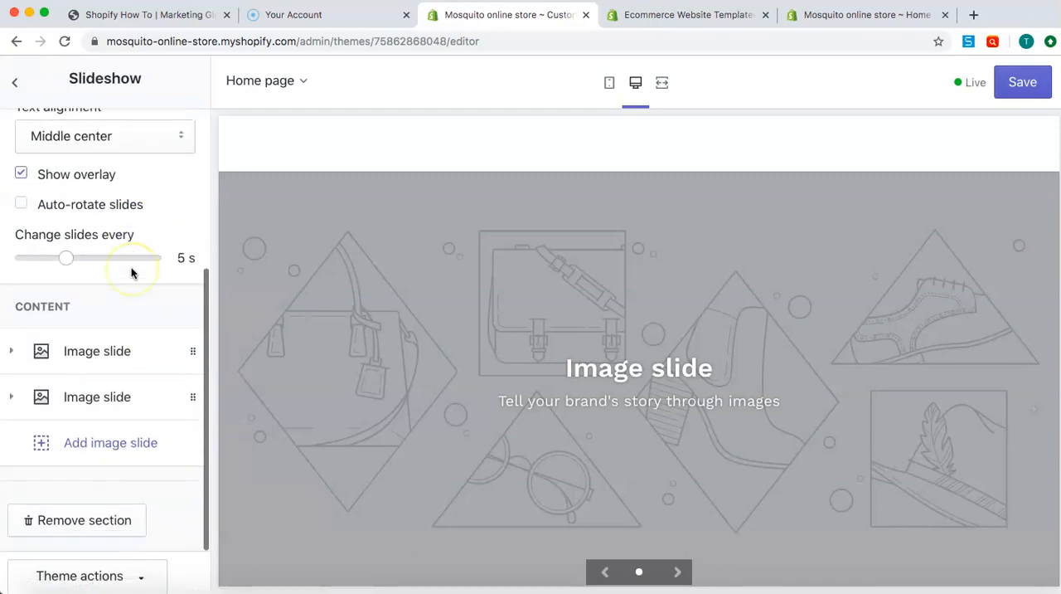
click(97, 349)
scroll(83, 388, down, 2)
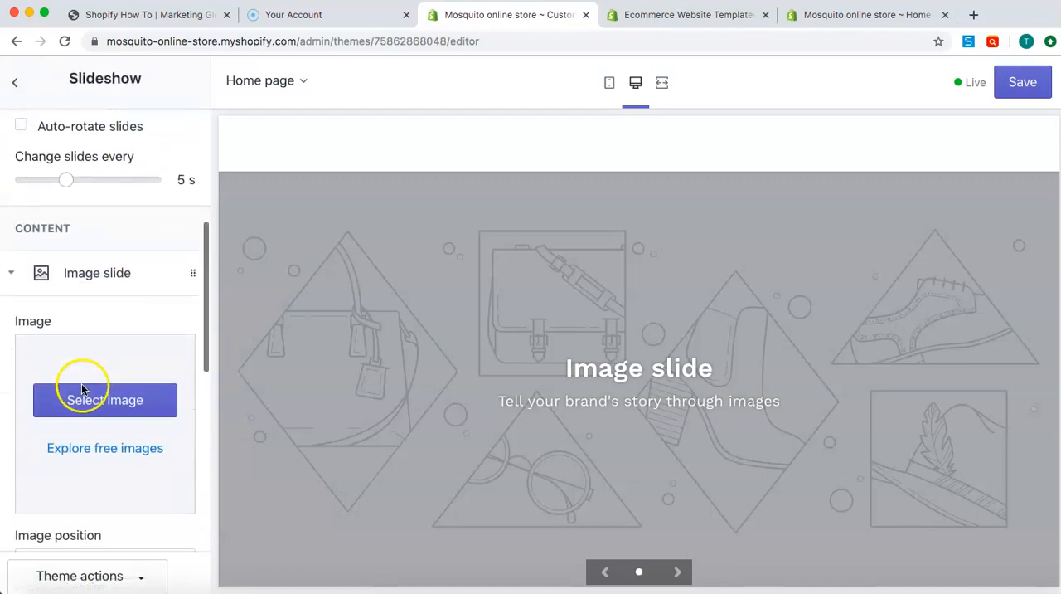
click(83, 404)
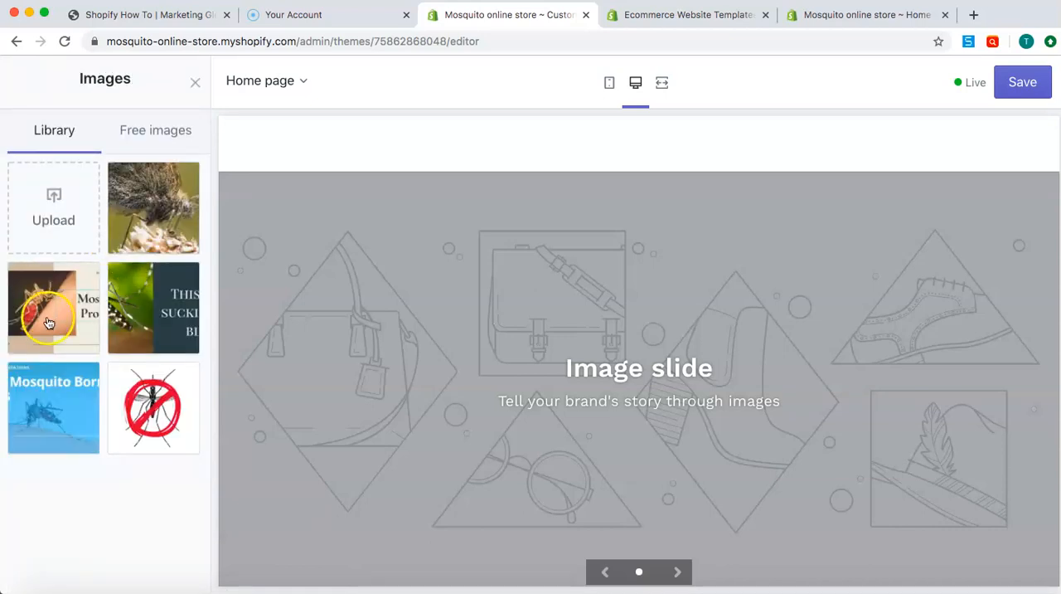
click(71, 378)
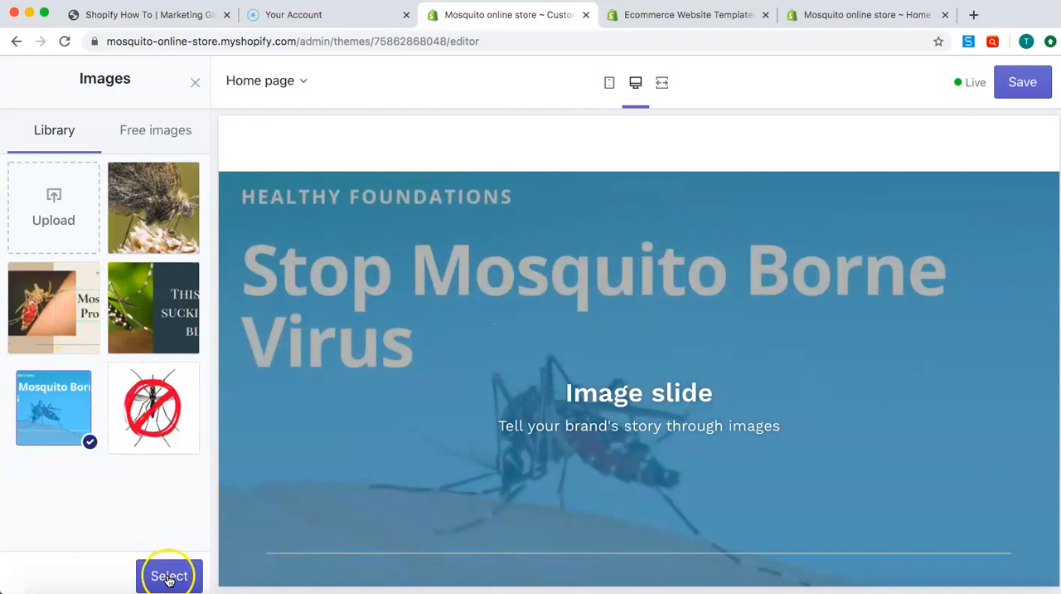
click(167, 574)
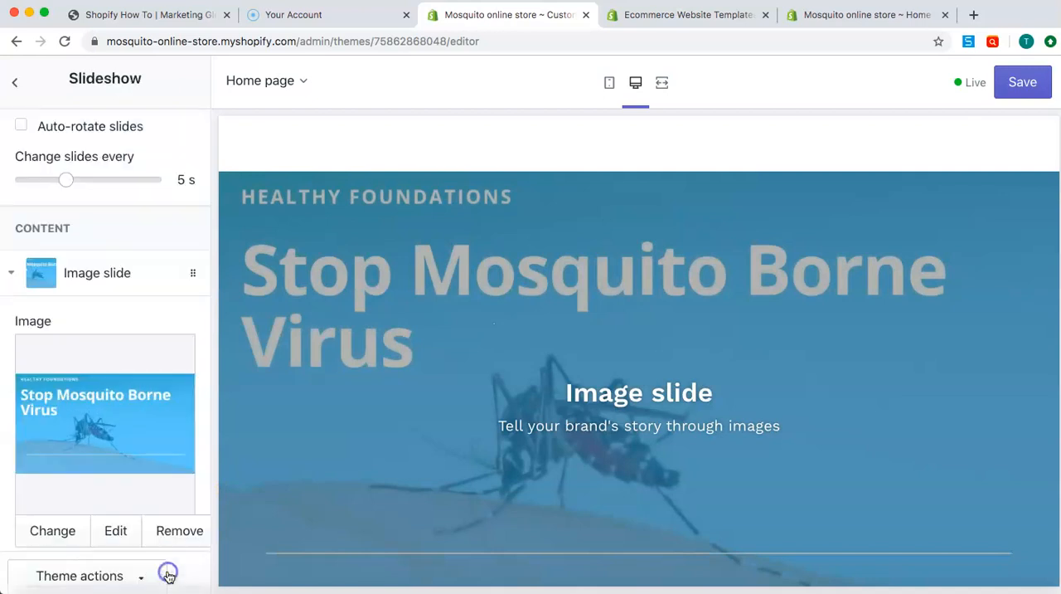
Clear the heading and subheading of the first image slide
scroll(179, 448, down, 1)
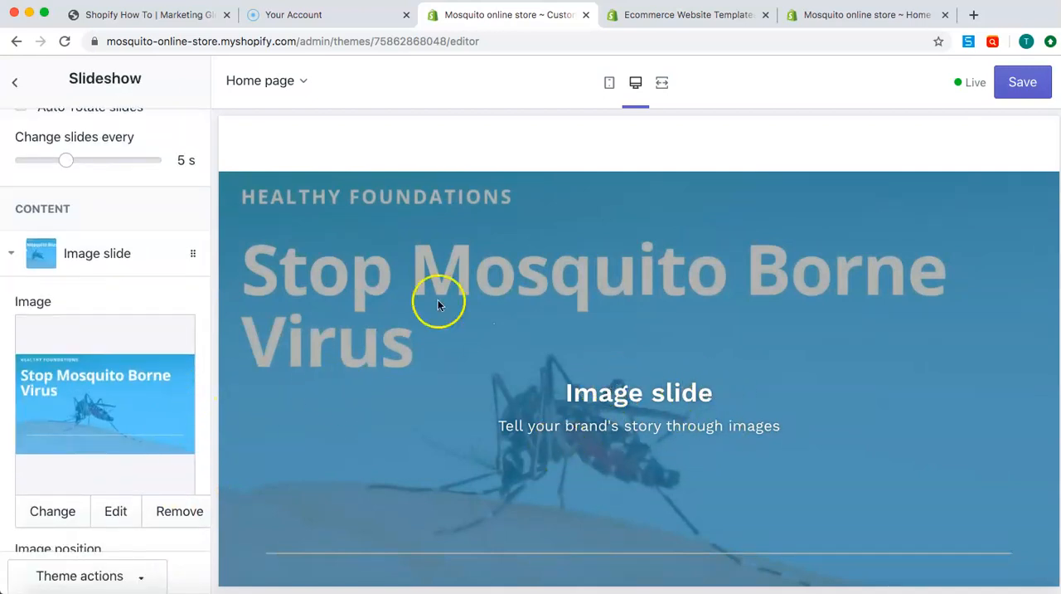
scroll(65, 348, down, 5)
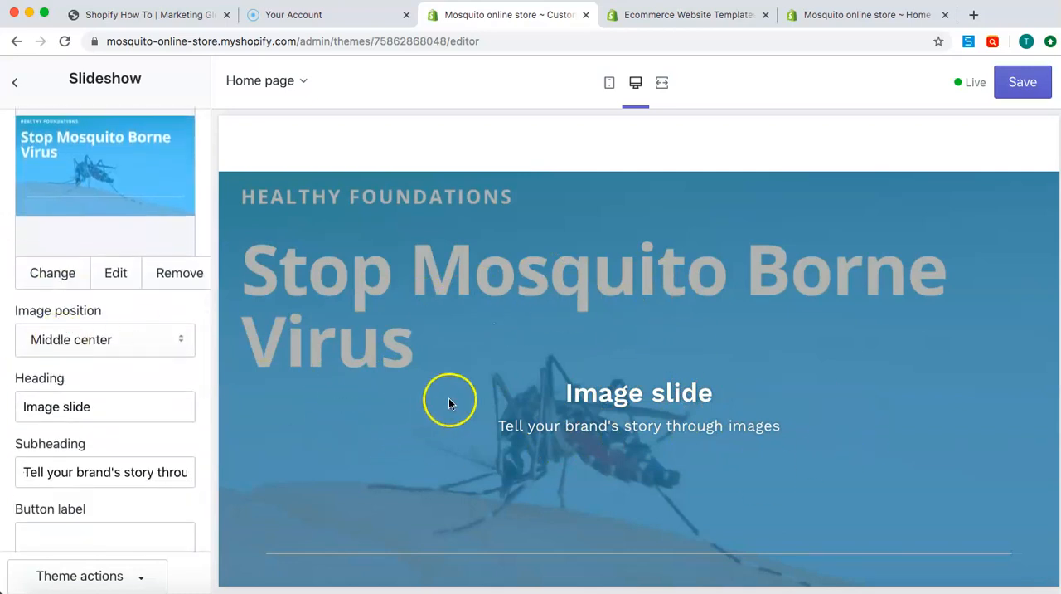
scroll(104, 341, down, 2)
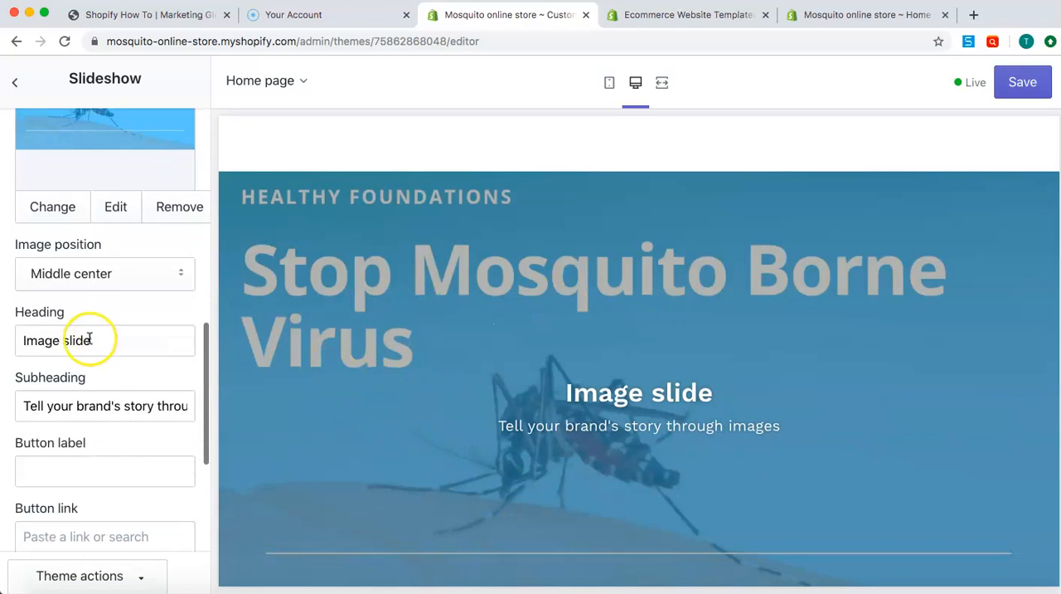
click(87, 341)
triple_click(87, 340)
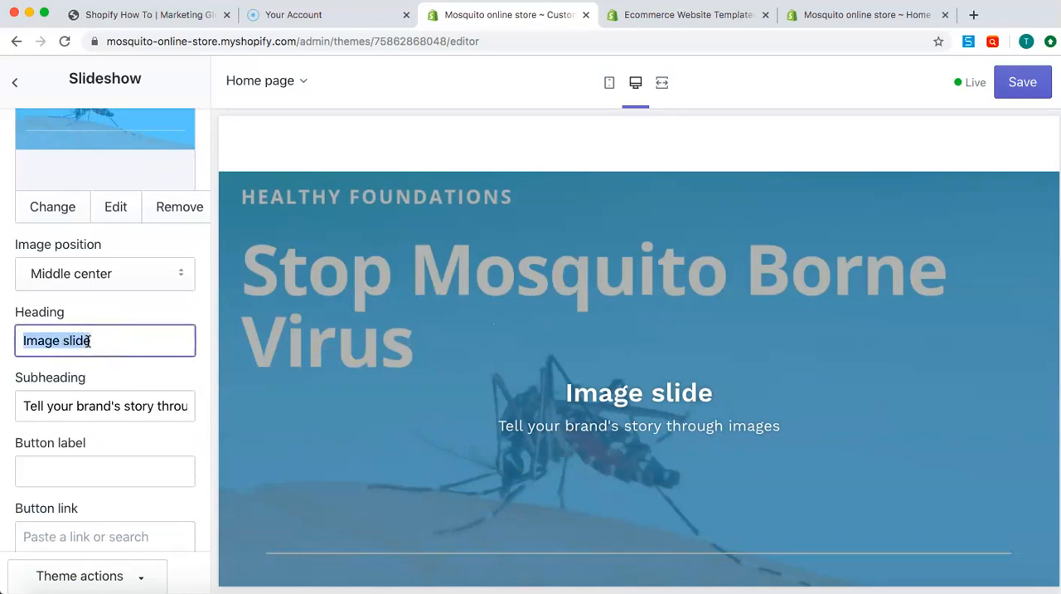
key(BackSpace)
click(85, 403)
triple_click(85, 402)
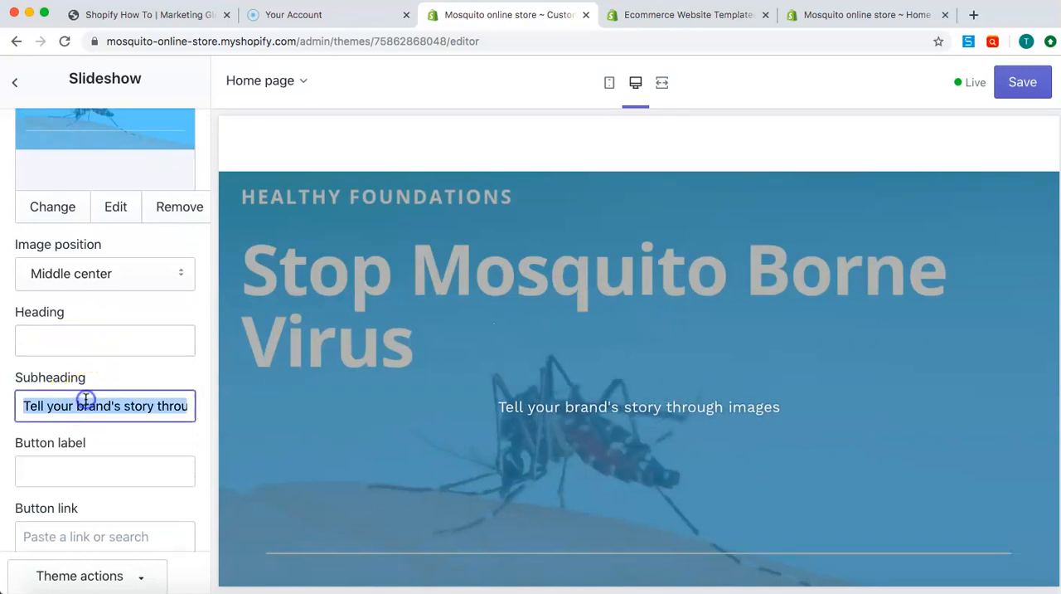
key(BackSpace)
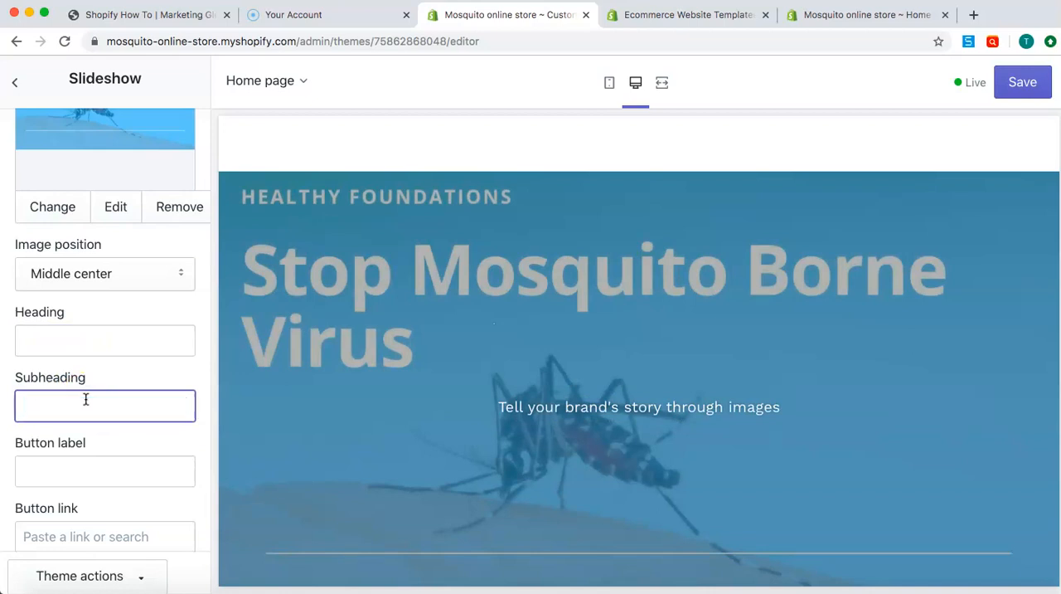
Return to the Slideshow section's general settings and turn off the overlay
scroll(88, 406, down, 2)
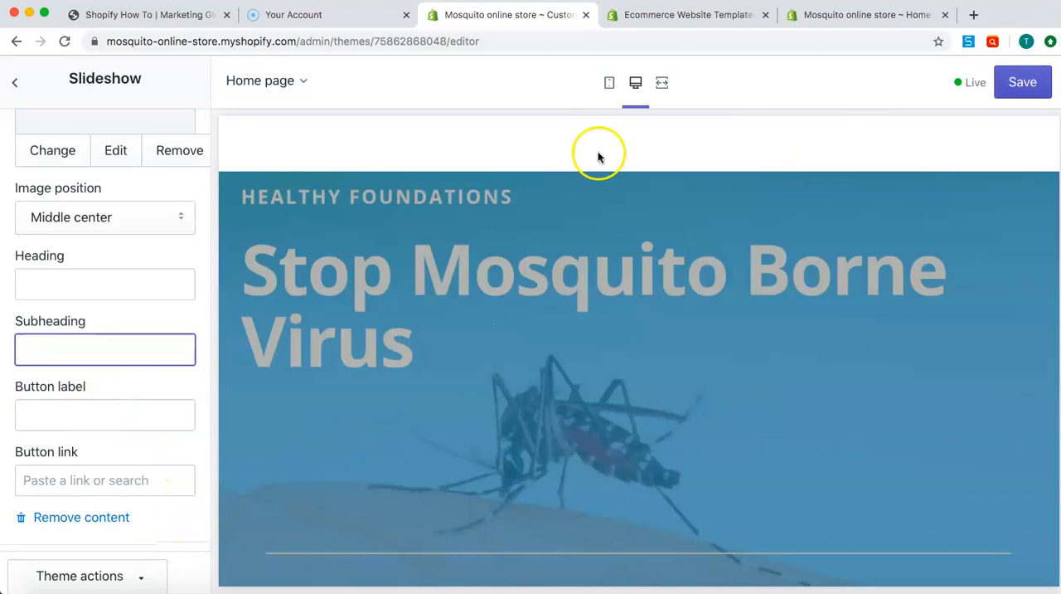
click(15, 81)
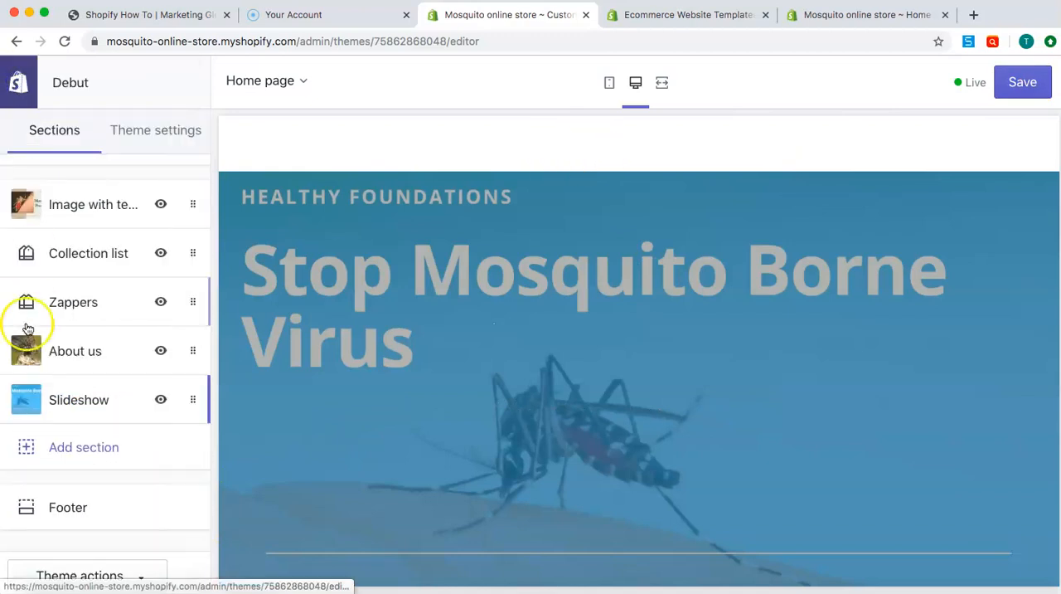
click(91, 401)
scroll(93, 398, down, 5)
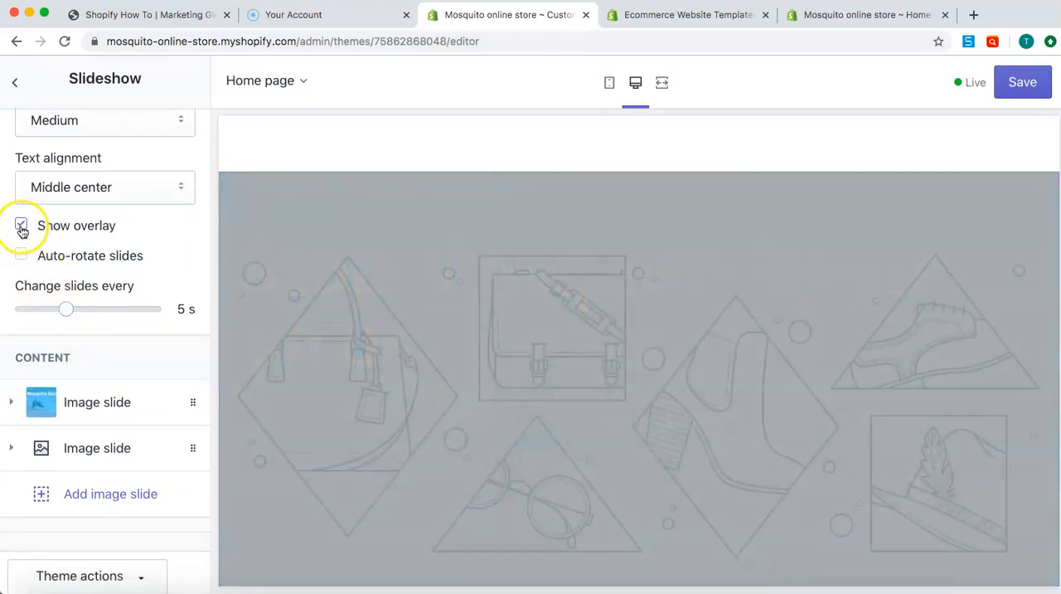
click(21, 227)
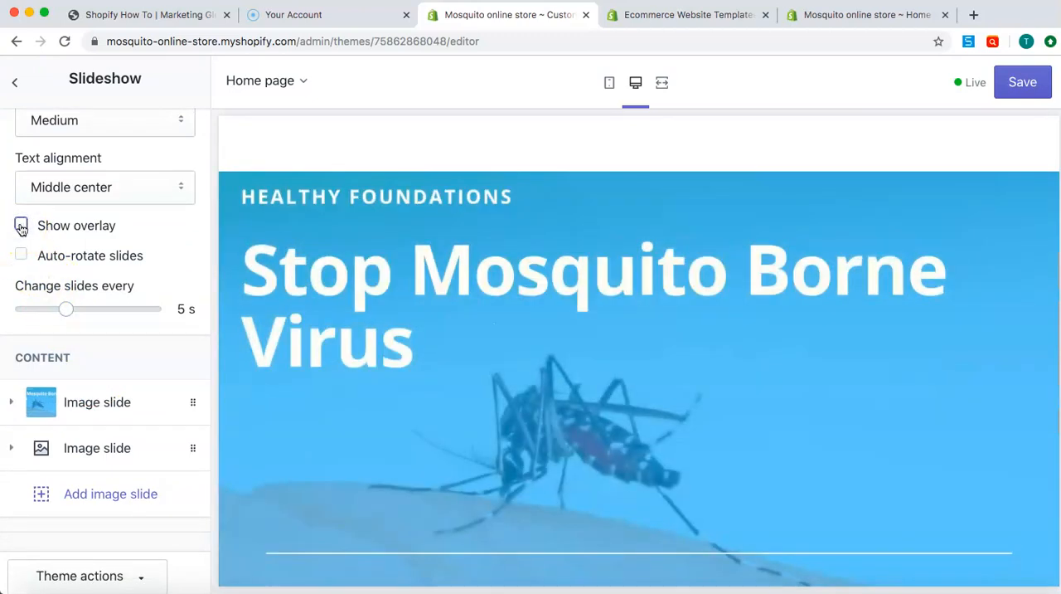
click(68, 309)
Give the second image slide the "This Guy is sucking your blood" picture from the library
click(78, 446)
scroll(104, 216, down, 1)
scroll(109, 176, down, 3)
click(111, 331)
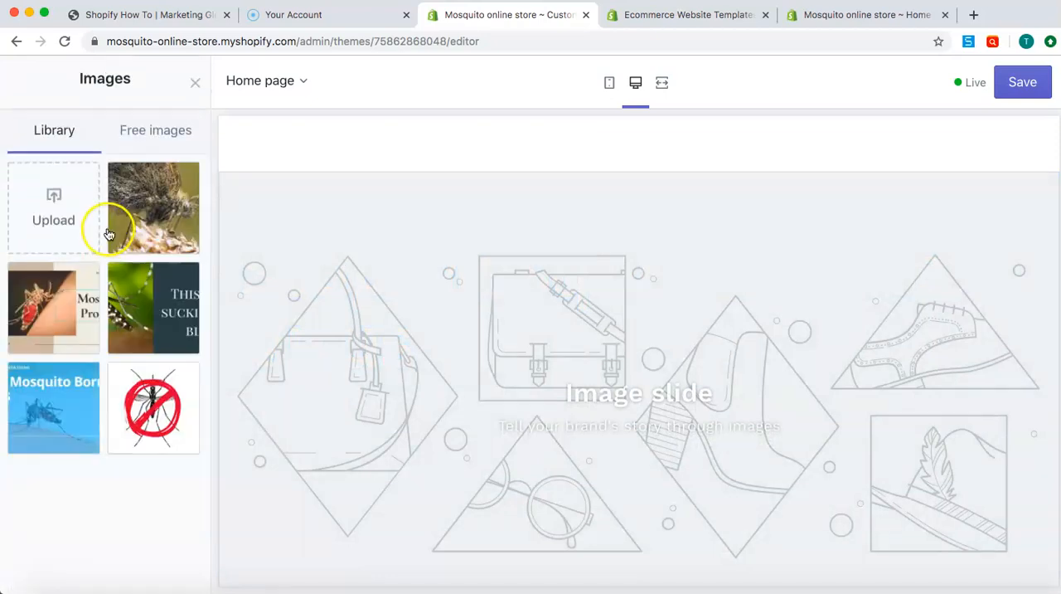
click(164, 300)
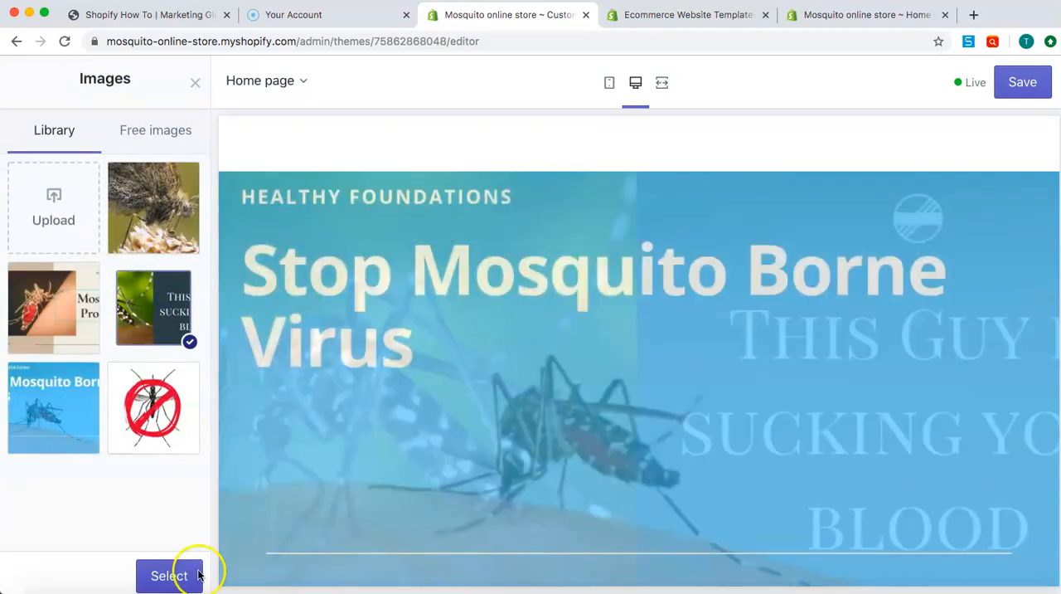
click(199, 574)
Change the second slide's heading to "Mosquitos Kill" and clear its subheading
scroll(83, 448, down, 3)
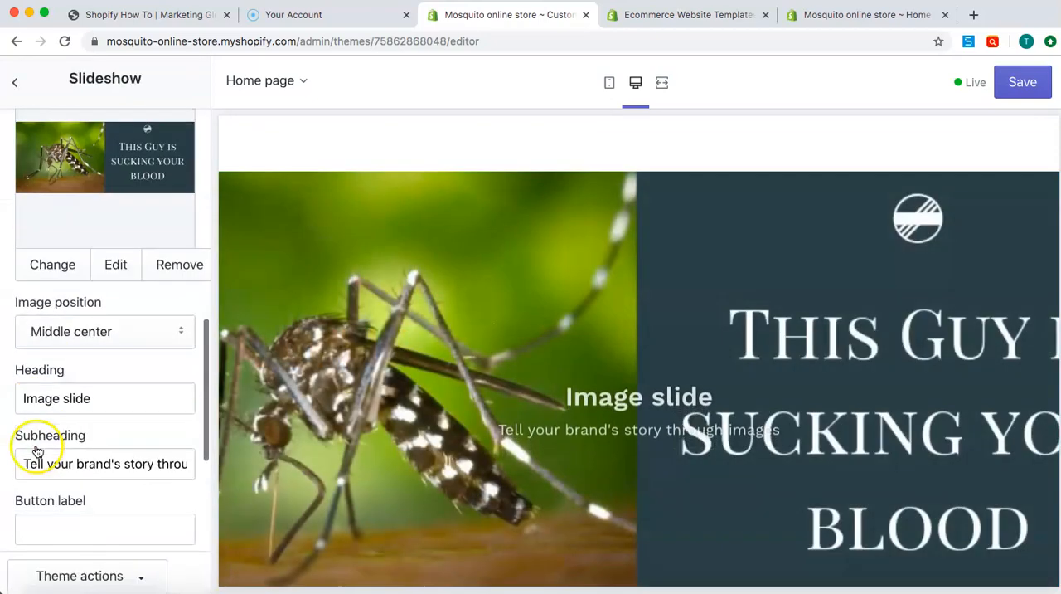
scroll(37, 450, down, 1)
click(68, 343)
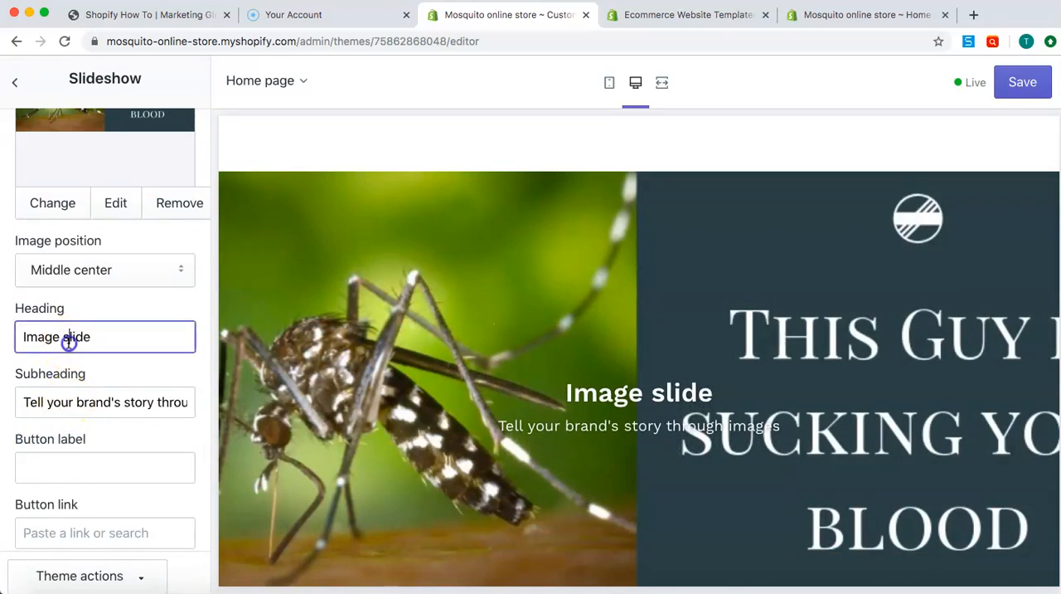
triple_click(68, 342)
text(Mosquitos Kill)
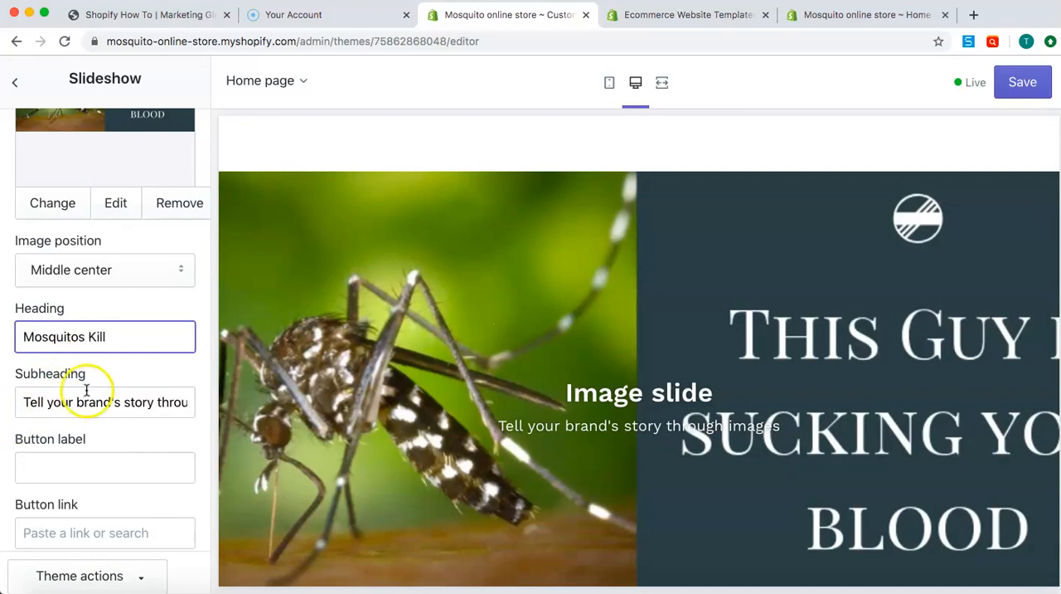
click(86, 392)
triple_click(86, 392)
key(BackSpace)
click(104, 422)
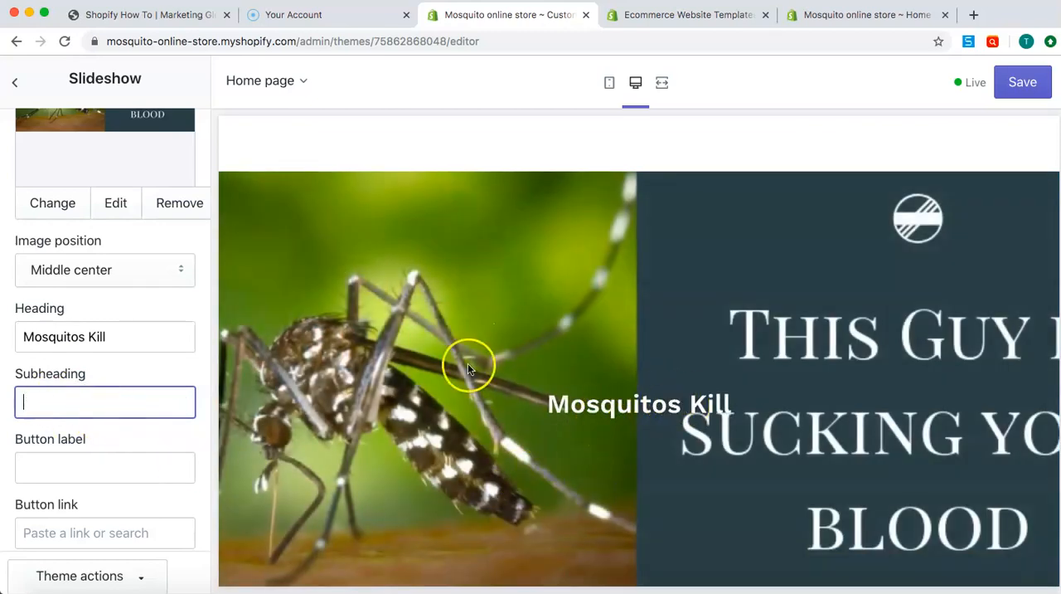
Set the slideshow to auto-rotate with a slide change every 3 seconds, and step through the slides in the preview
scroll(80, 394, down, 4)
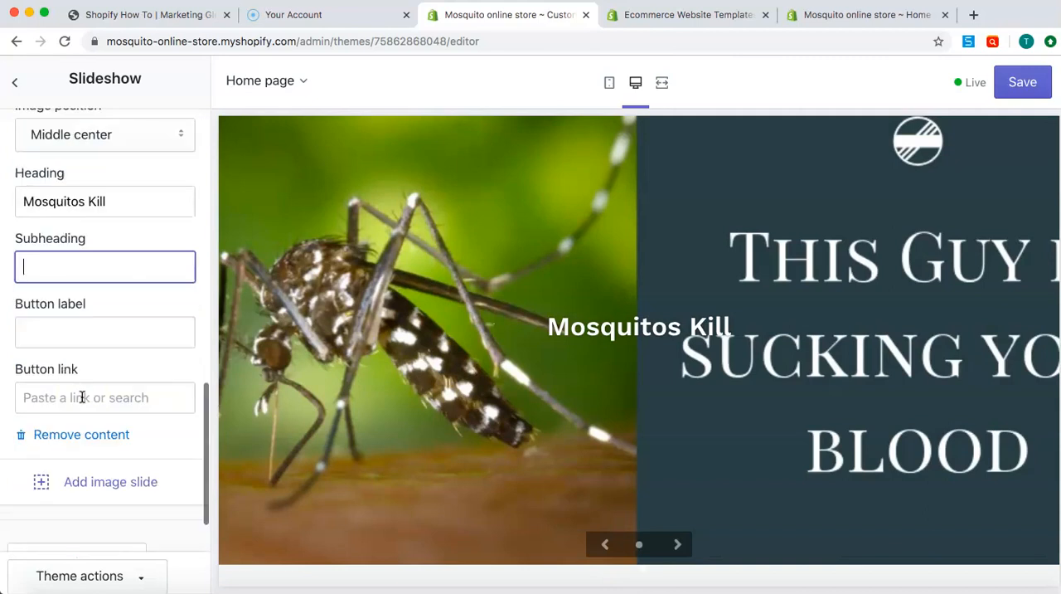
scroll(82, 397, down, 1)
scroll(124, 339, up, 1)
scroll(125, 339, up, 10)
scroll(124, 339, down, 4)
scroll(124, 339, up, 7)
click(73, 358)
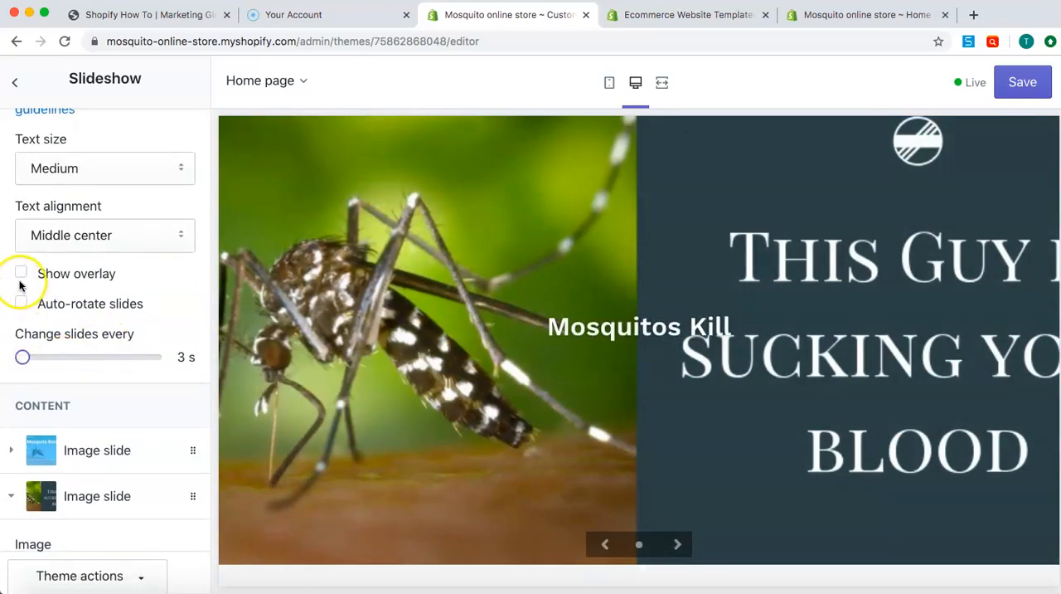
click(22, 303)
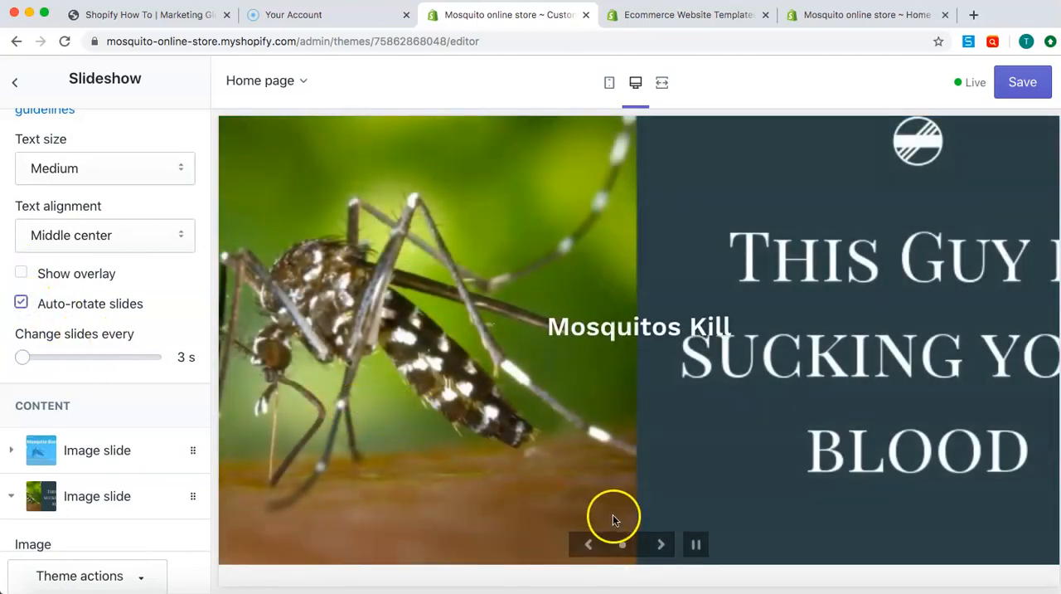
click(658, 545)
click(657, 545)
click(657, 545)
Save the theme changes and leave the Slideshow settings
scroll(193, 324, down, 10)
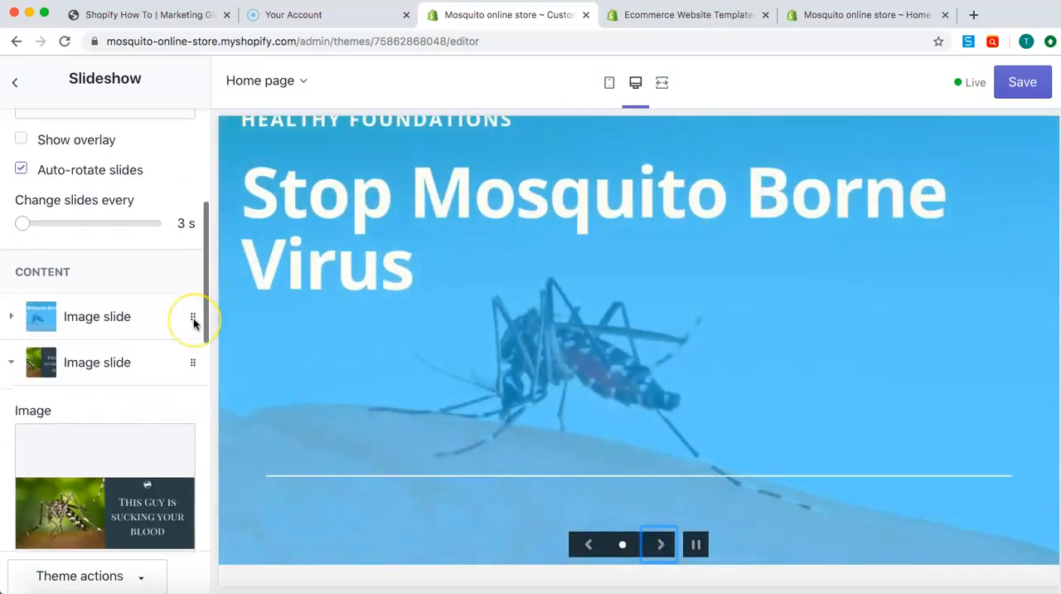
scroll(194, 323, down, 2)
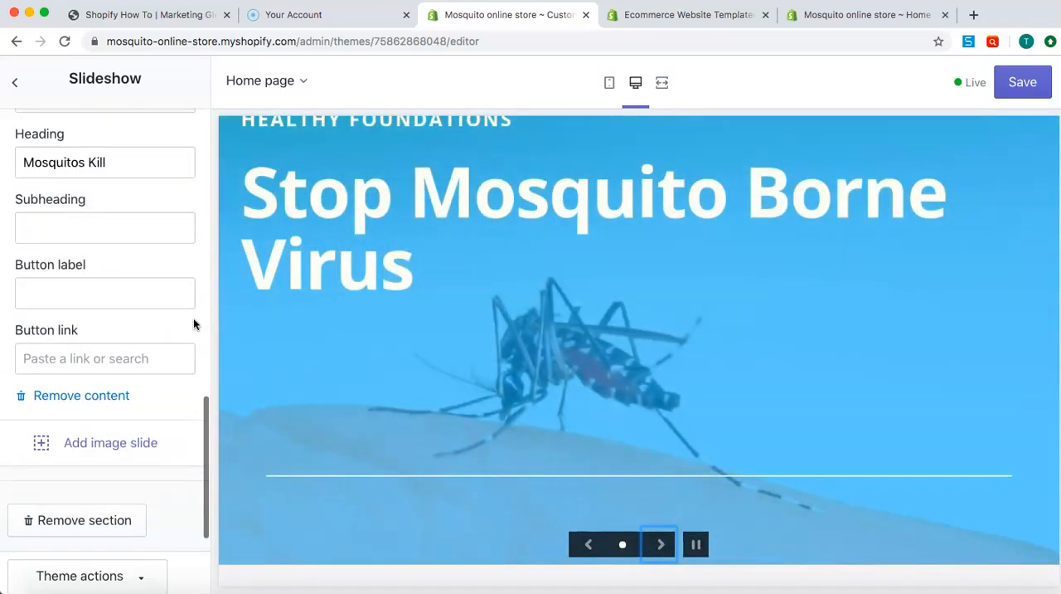
click(1002, 84)
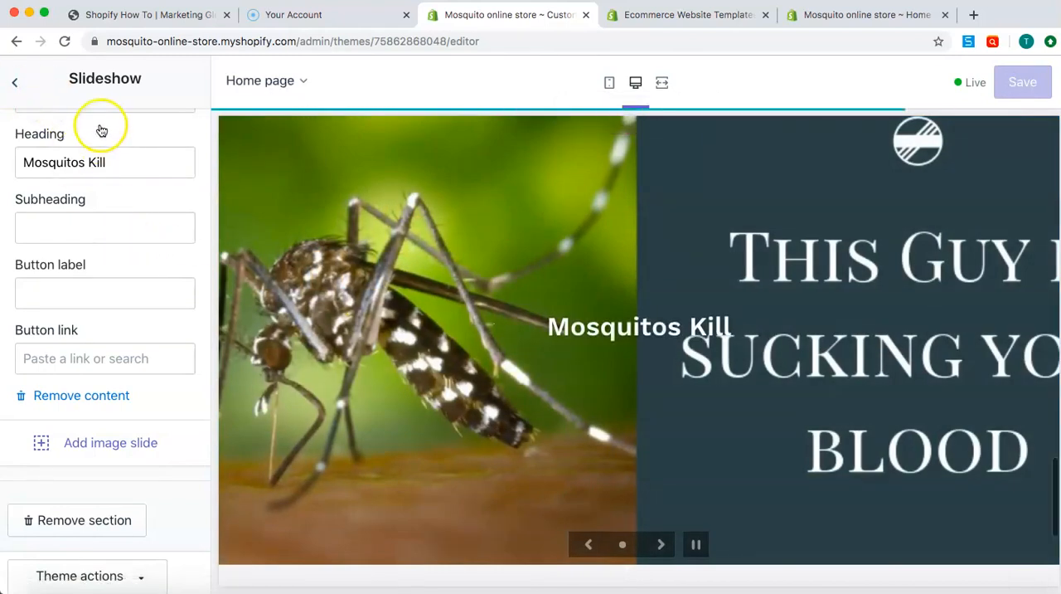
click(14, 82)
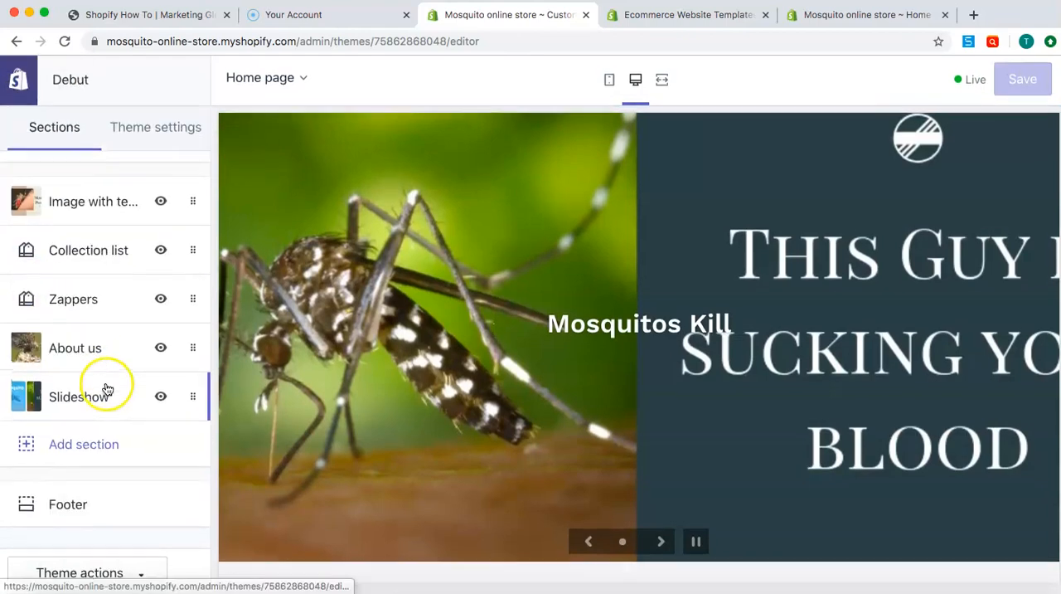
Examine the home page preview from the Mosquito Products banner down to the footer, along with the available section types and the section list
scroll(553, 411, up, 8)
scroll(553, 406, up, 10)
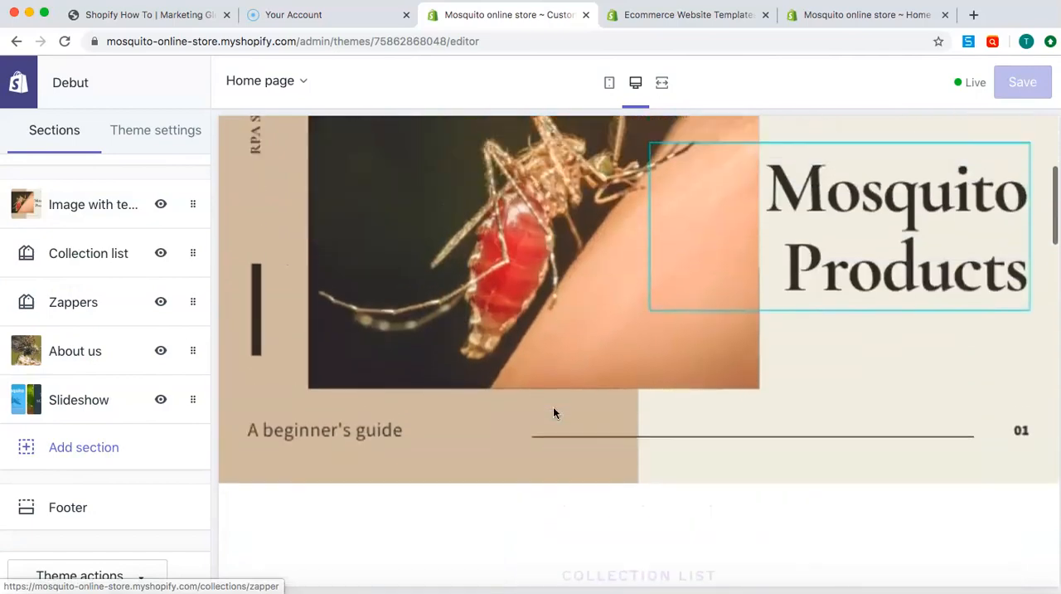
scroll(553, 406, down, 12)
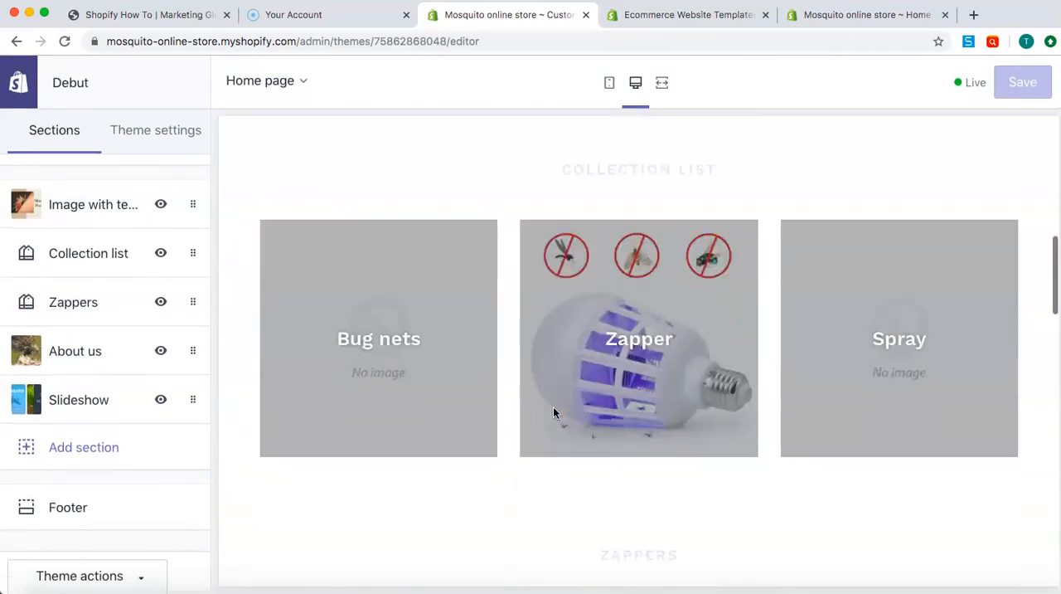
scroll(554, 412, down, 10)
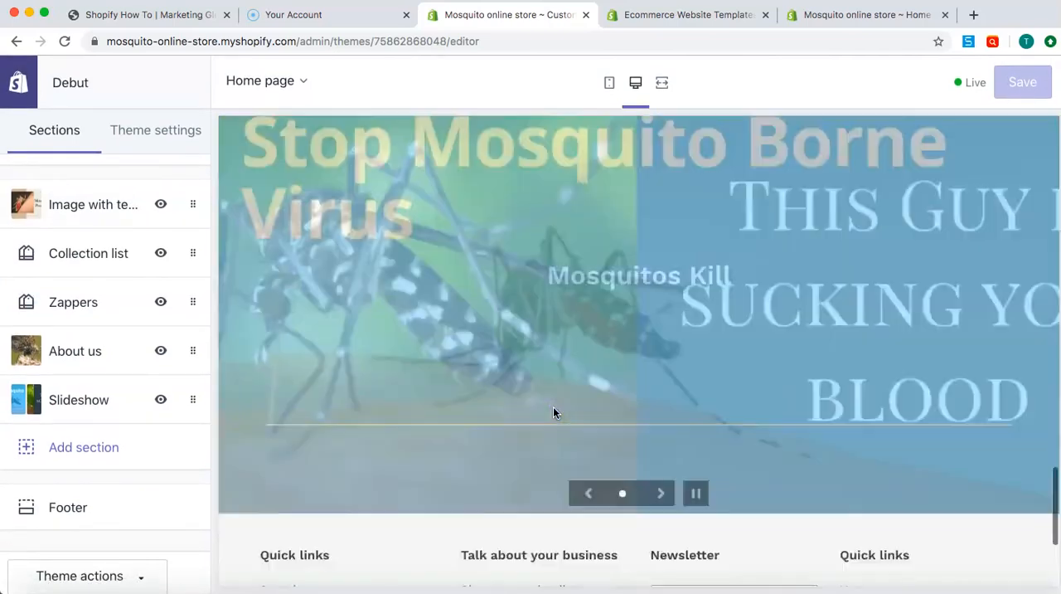
scroll(553, 412, up, 2)
scroll(553, 412, down, 2)
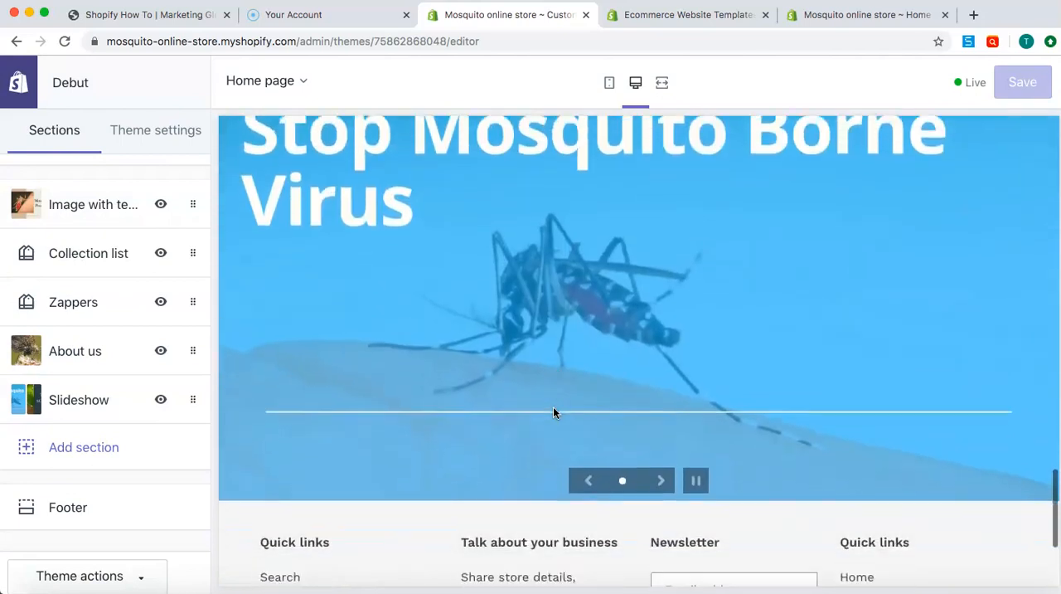
click(69, 449)
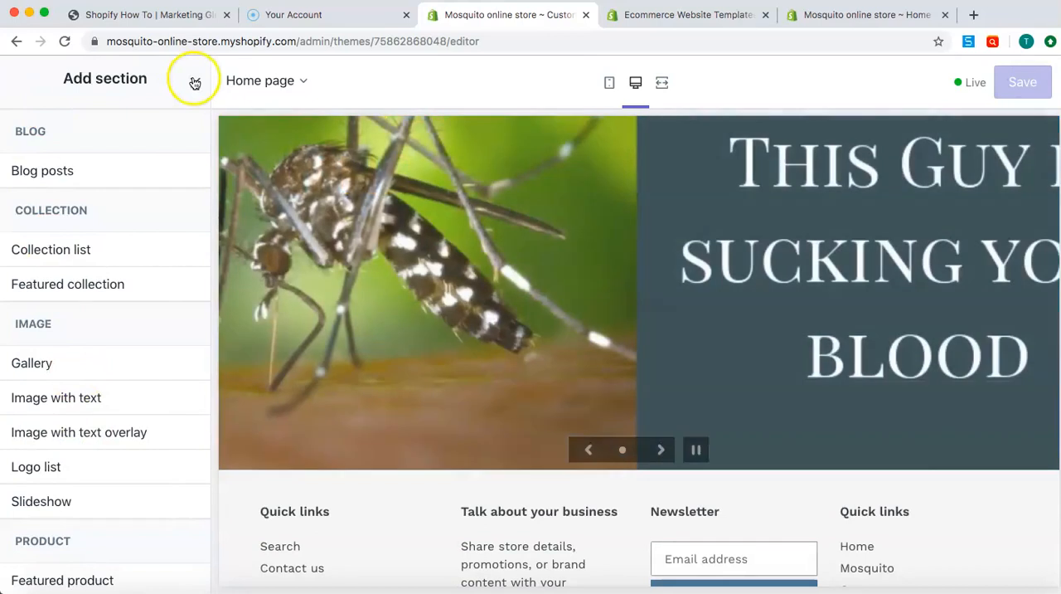
click(194, 83)
scroll(87, 206, up, 1)
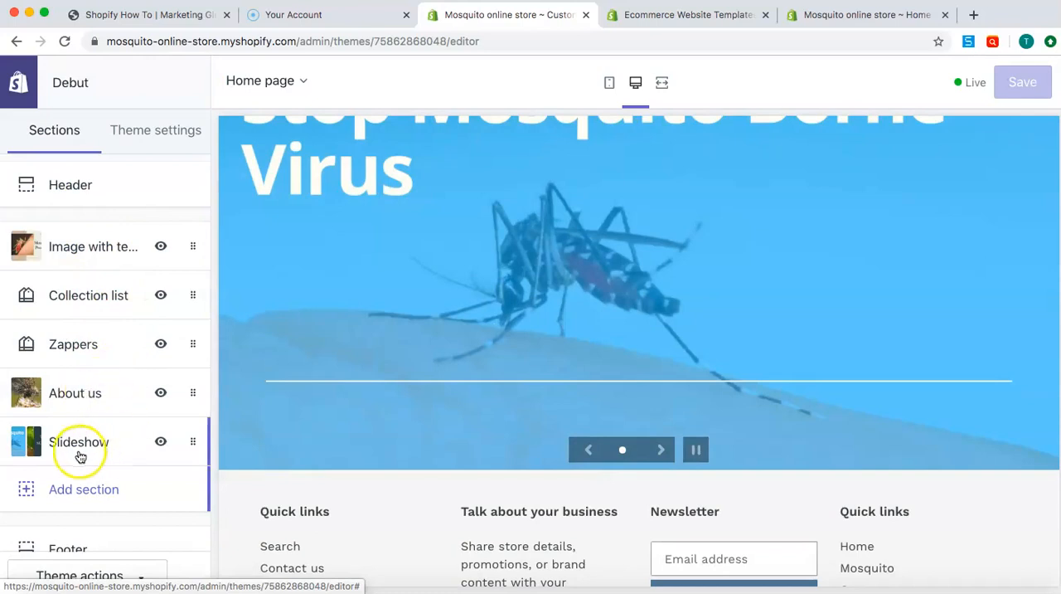
scroll(80, 452, down, 1)
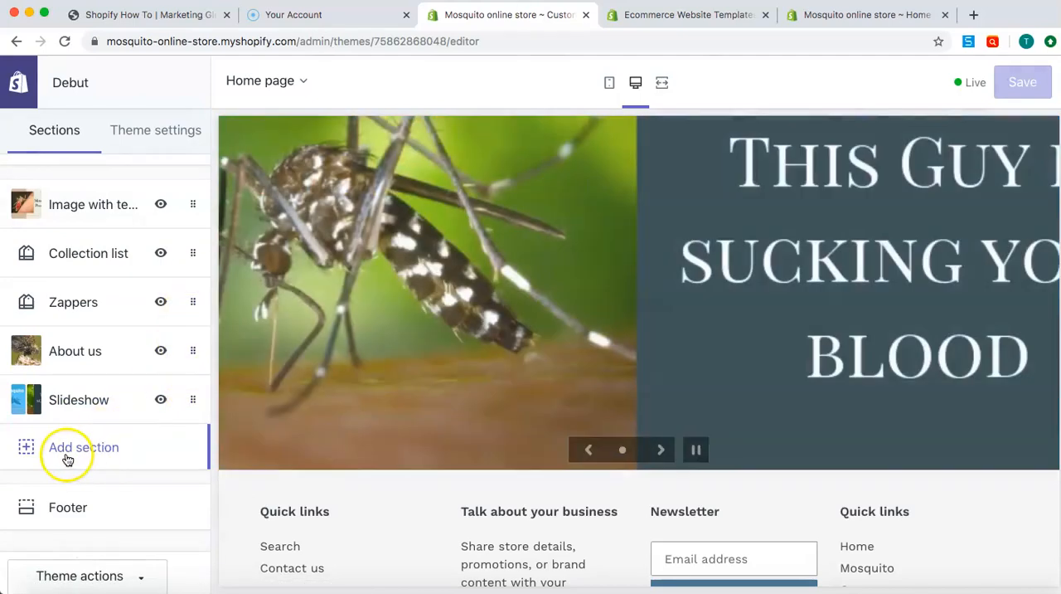
Browse the available section types and add a promotional Newsletter section to the home page
click(68, 452)
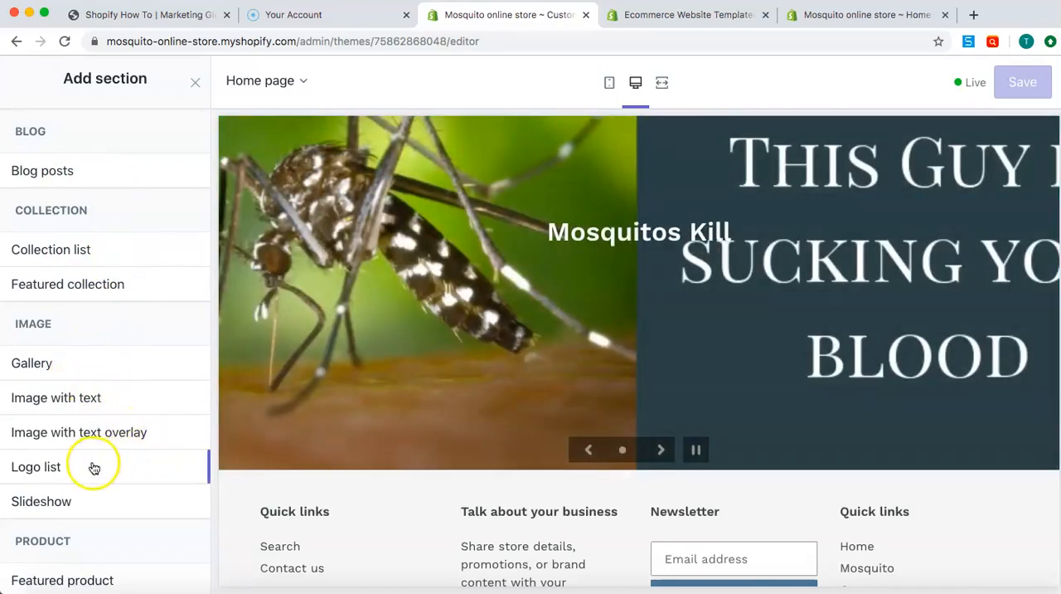
scroll(88, 470, down, 2)
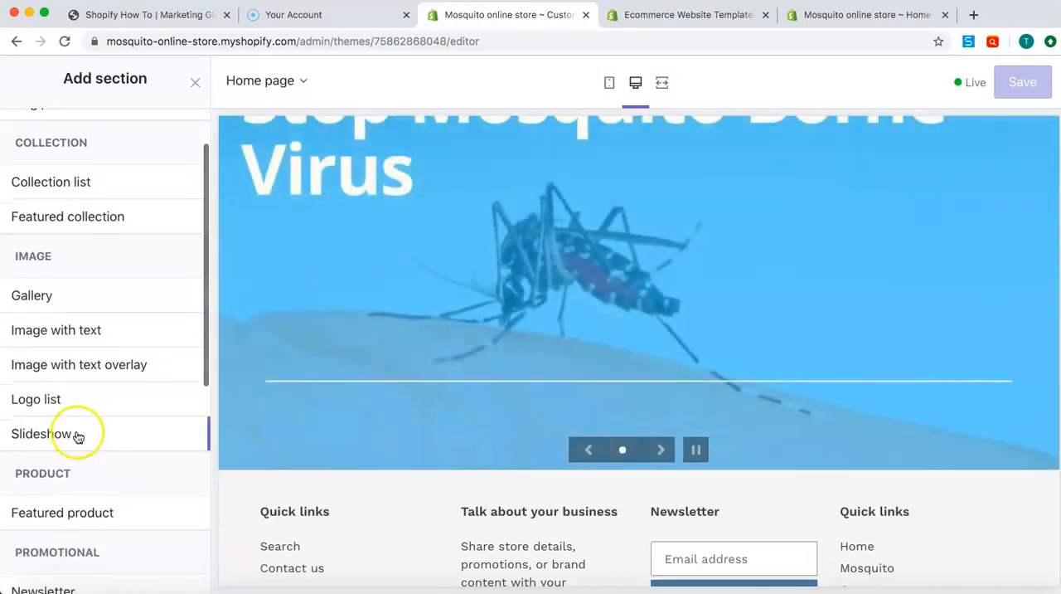
scroll(79, 437, down, 2)
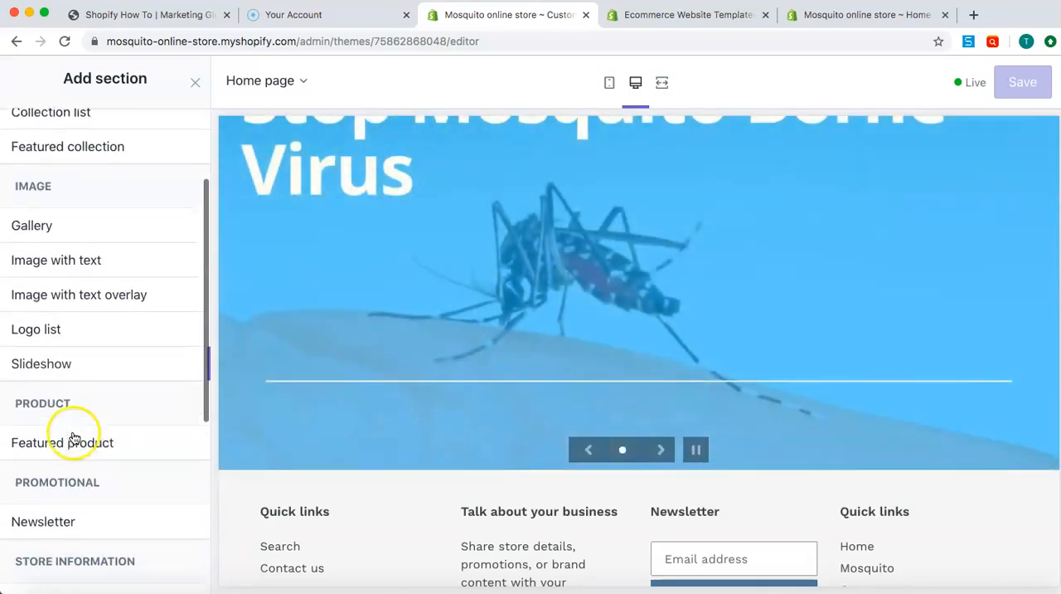
scroll(79, 513, down, 5)
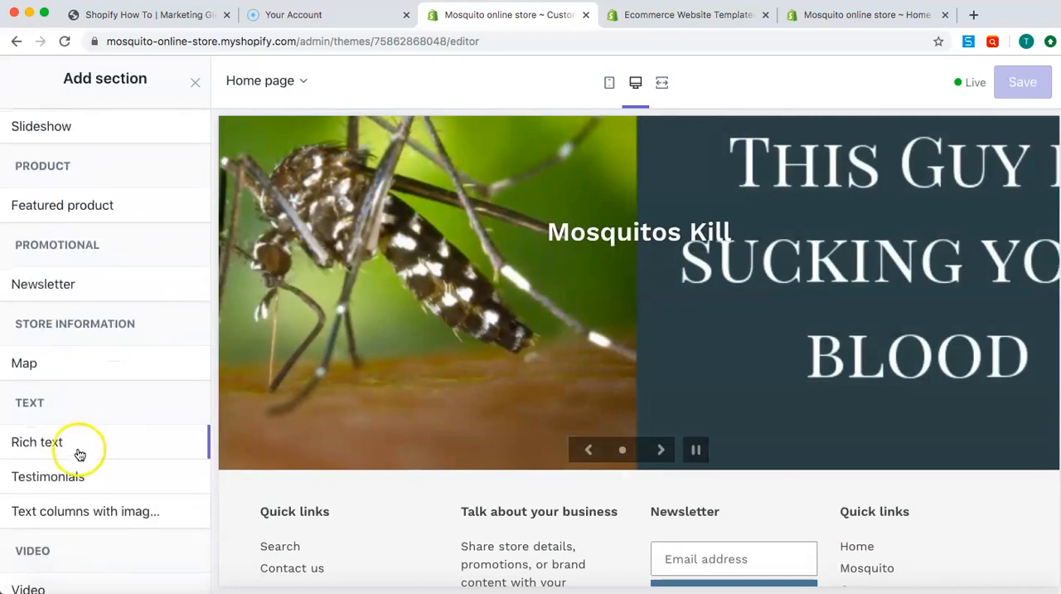
scroll(116, 491, down, 3)
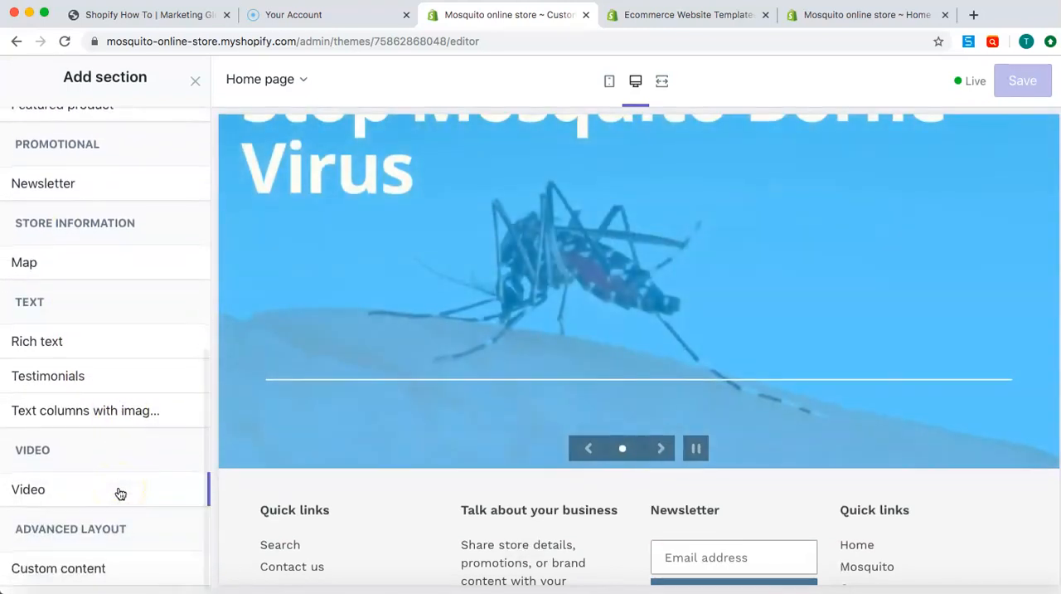
scroll(121, 493, up, 2)
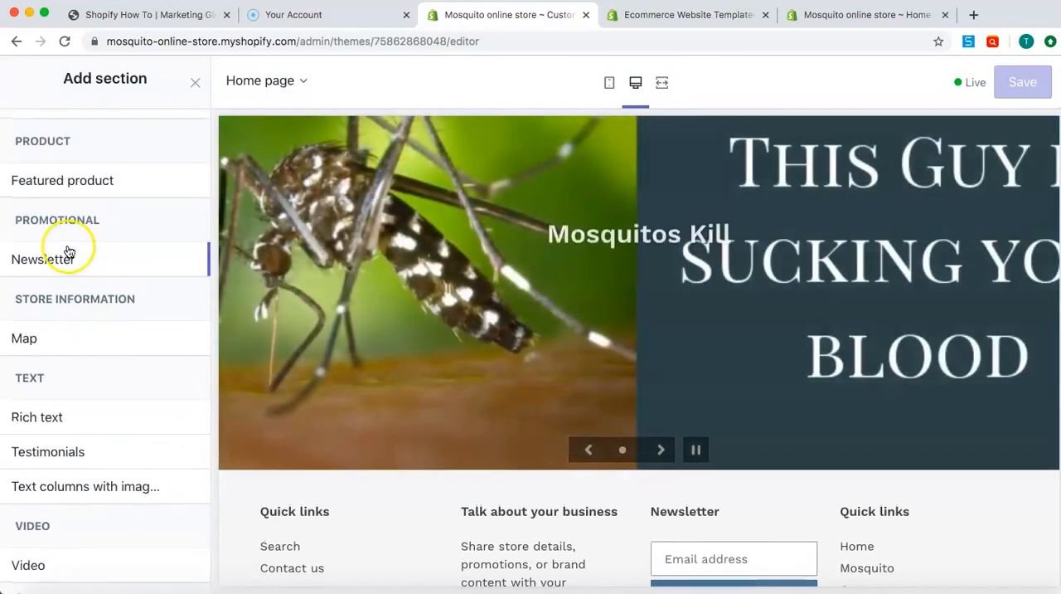
mouse_move(71, 253)
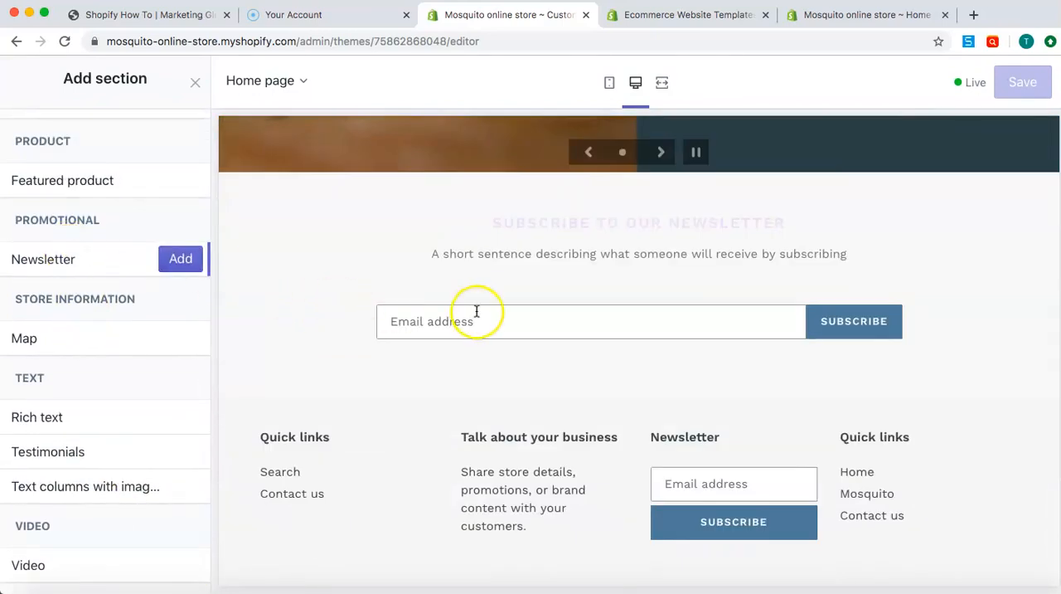
click(180, 258)
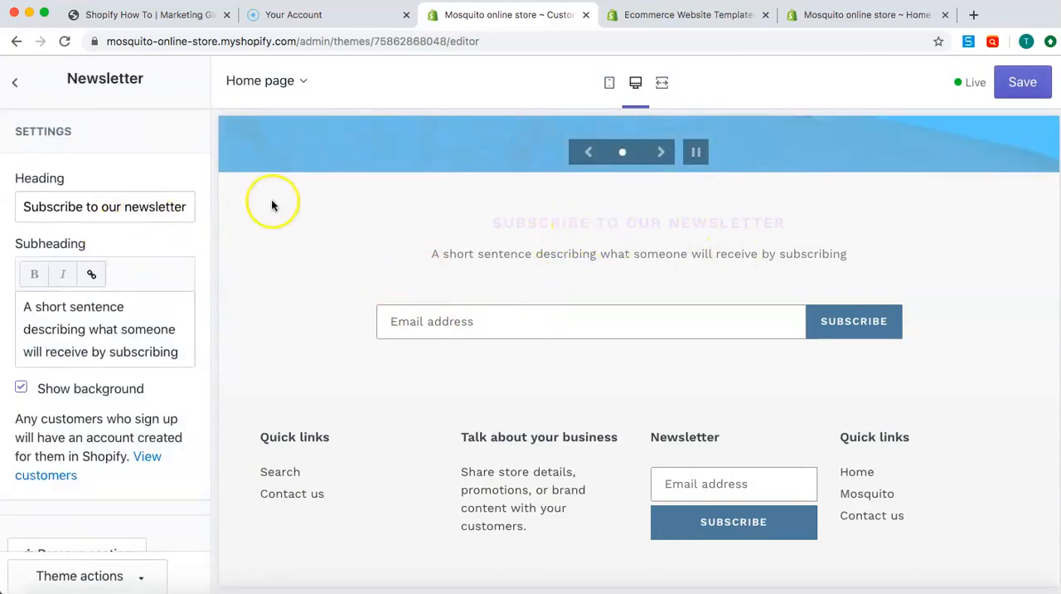
Clear the Newsletter section's subheading and return to the section list
double_click(132, 207)
triple_click(121, 349)
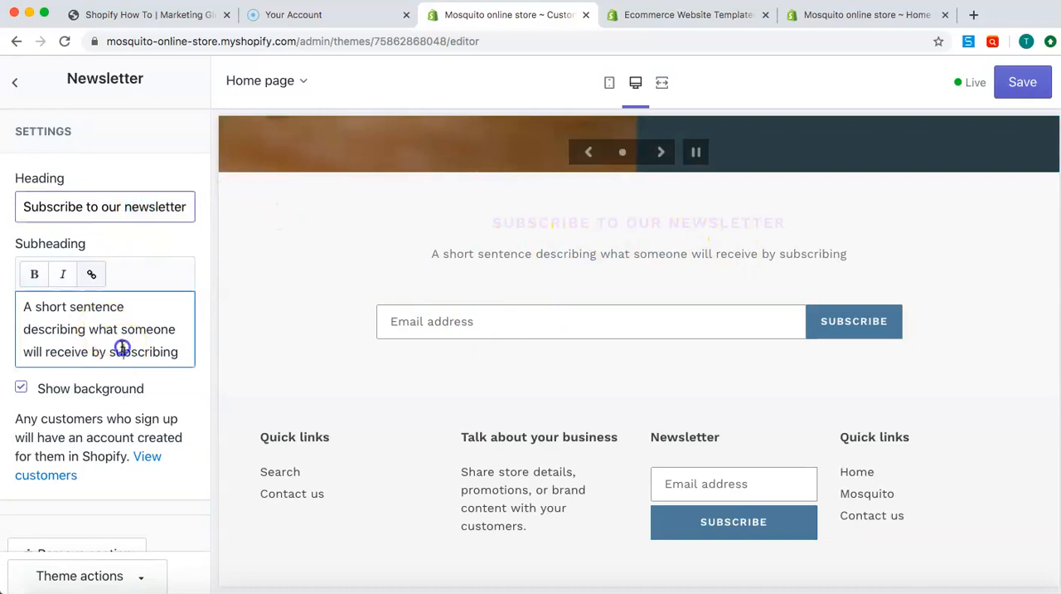
key(BackSpace)
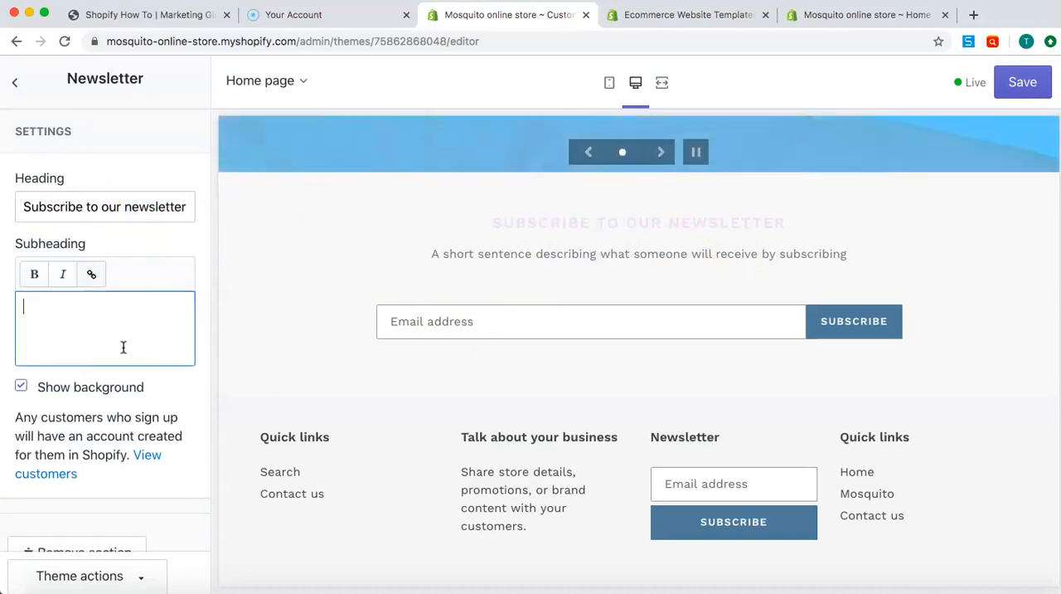
scroll(124, 406, down, 1)
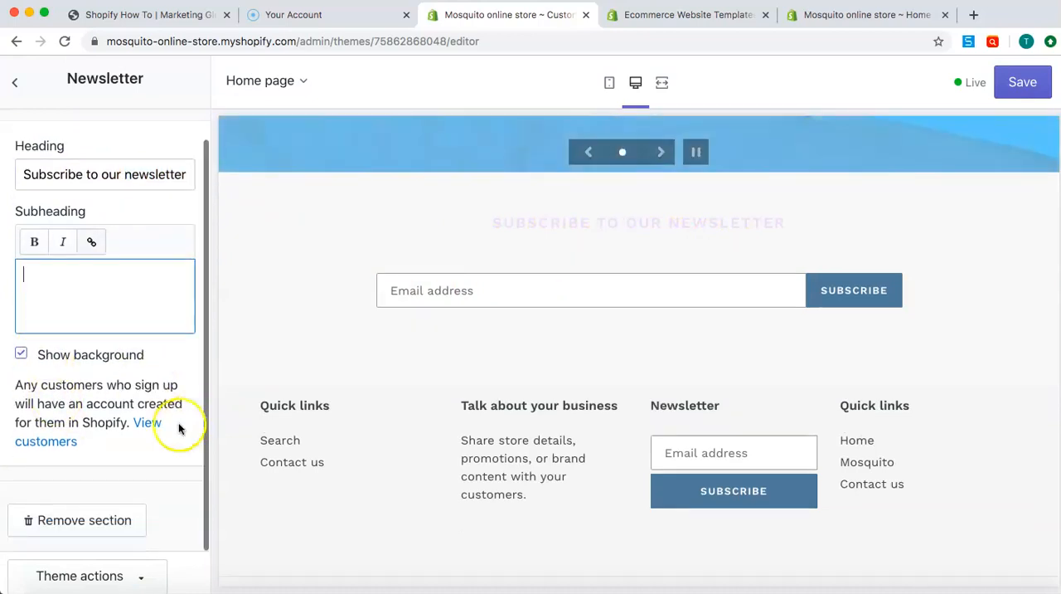
click(16, 82)
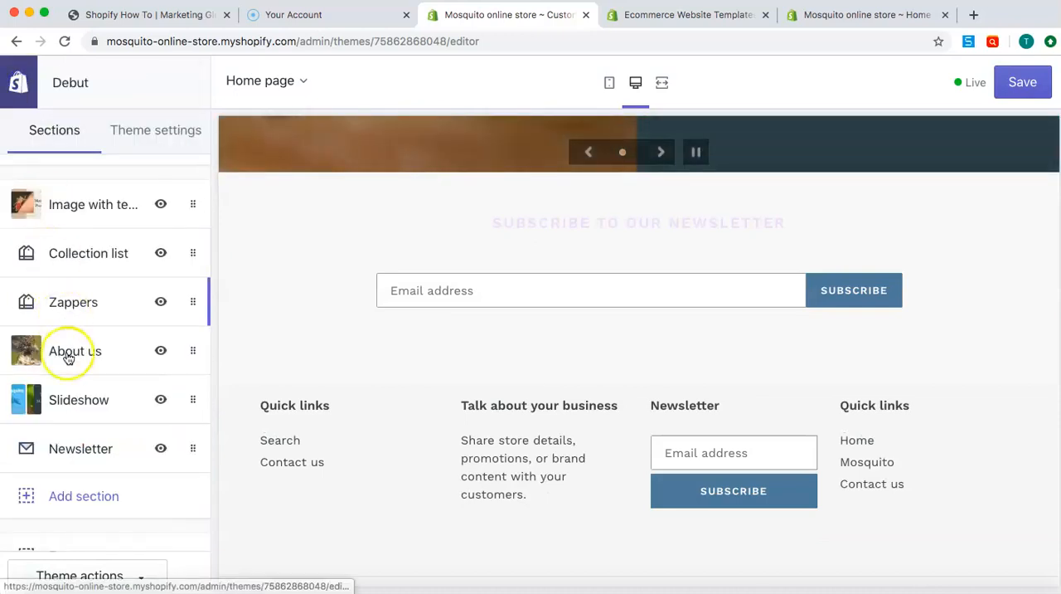
Add another Collection list section to the home page below the Newsletter section and return to the section list
click(68, 497)
scroll(106, 385, down, 1)
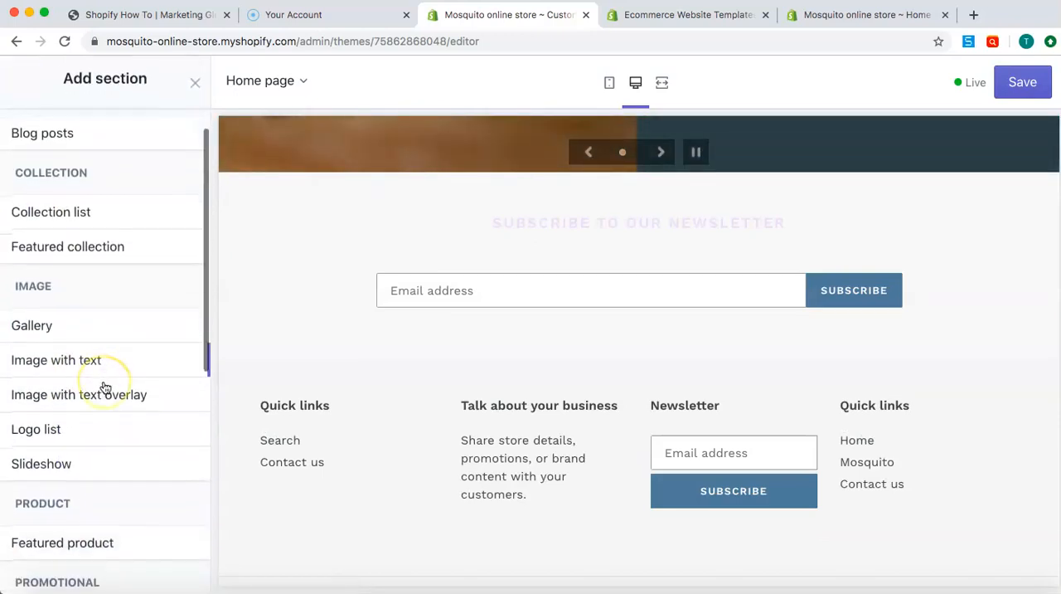
click(93, 209)
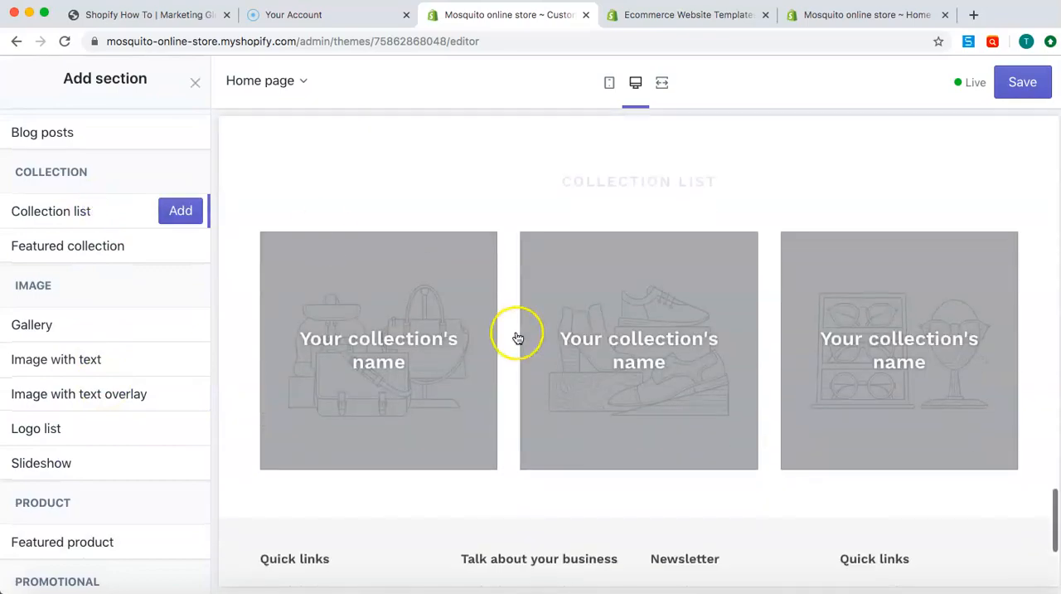
click(180, 209)
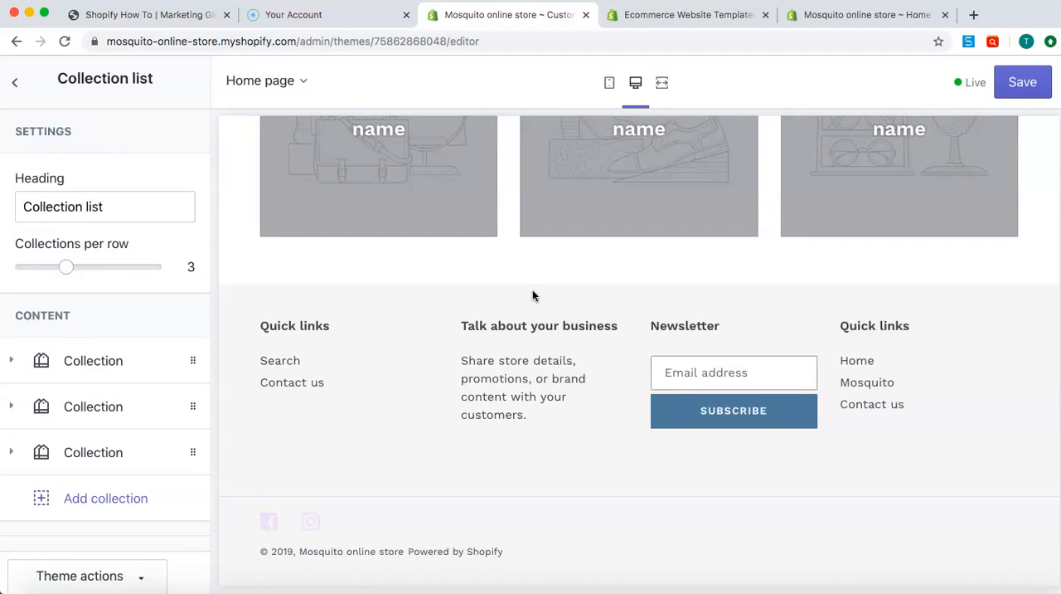
click(14, 81)
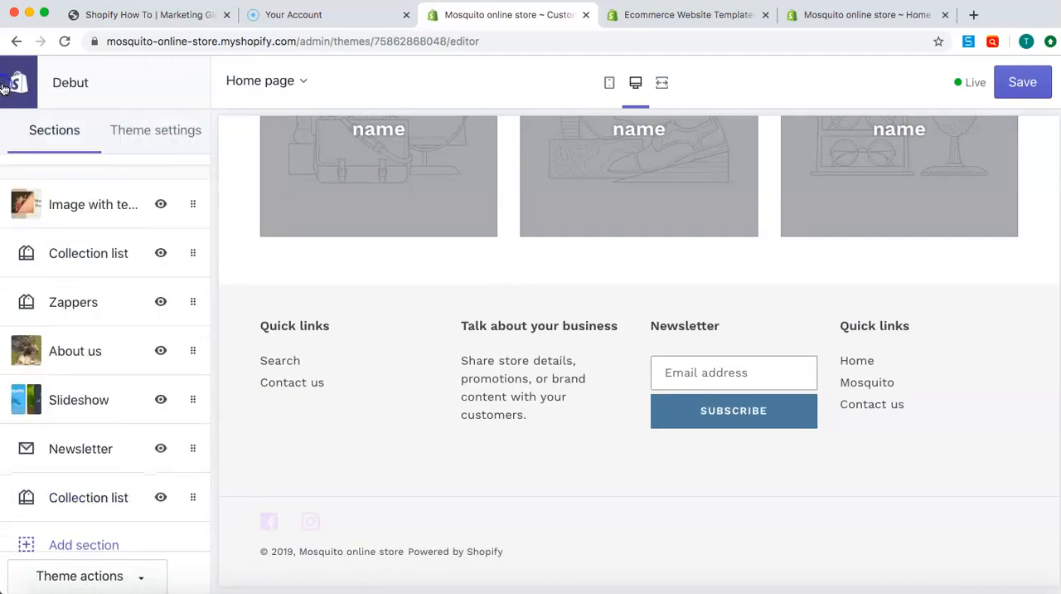
Change the heading of the footer's first Quick links menu, the one with Search and Contact us, to "Footer Menu"
scroll(112, 346, down, 3)
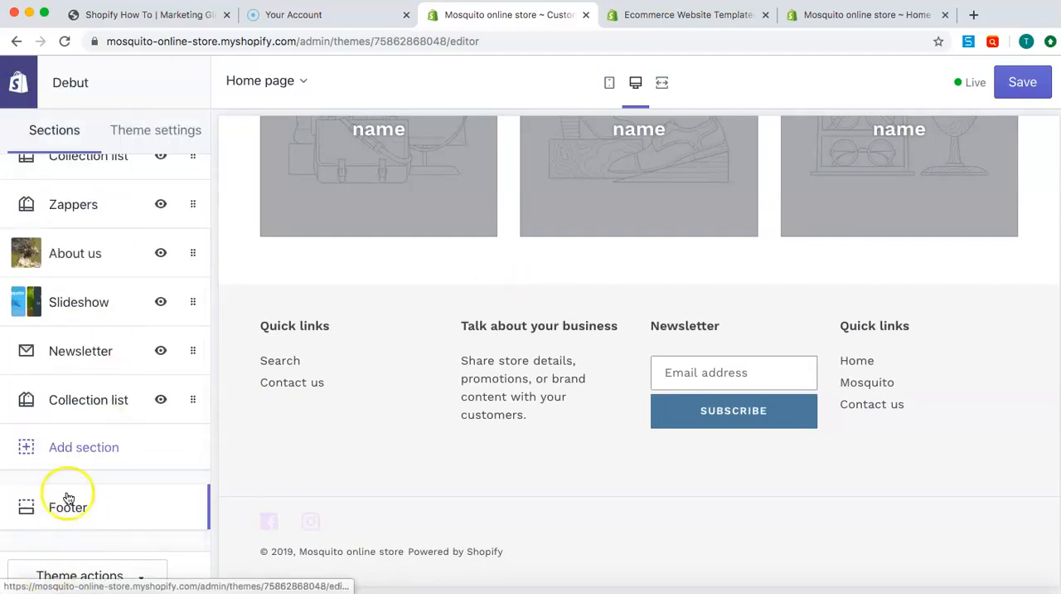
scroll(304, 419, up, 10)
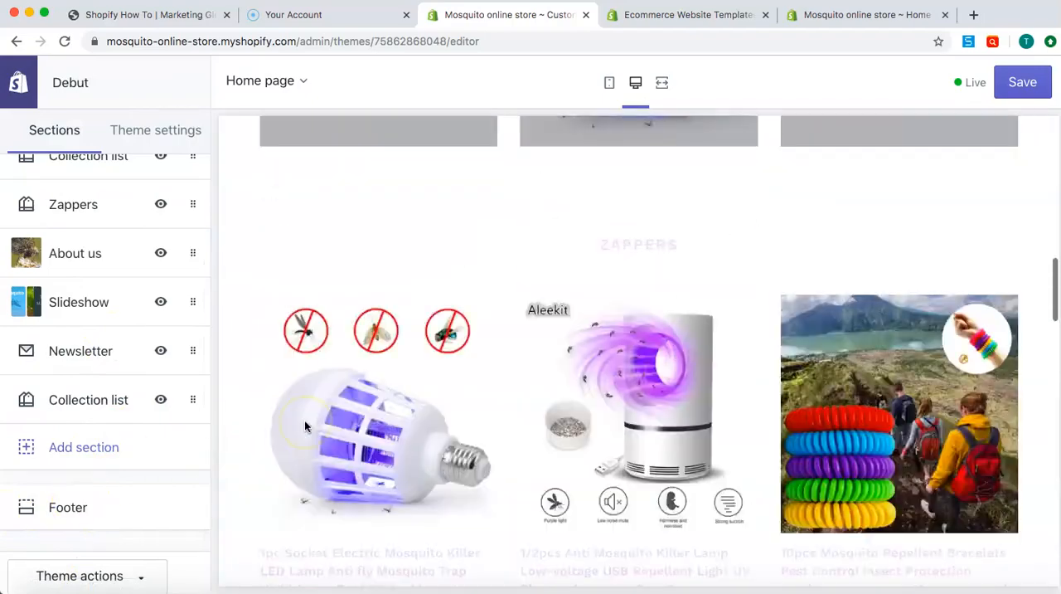
scroll(304, 418, down, 10)
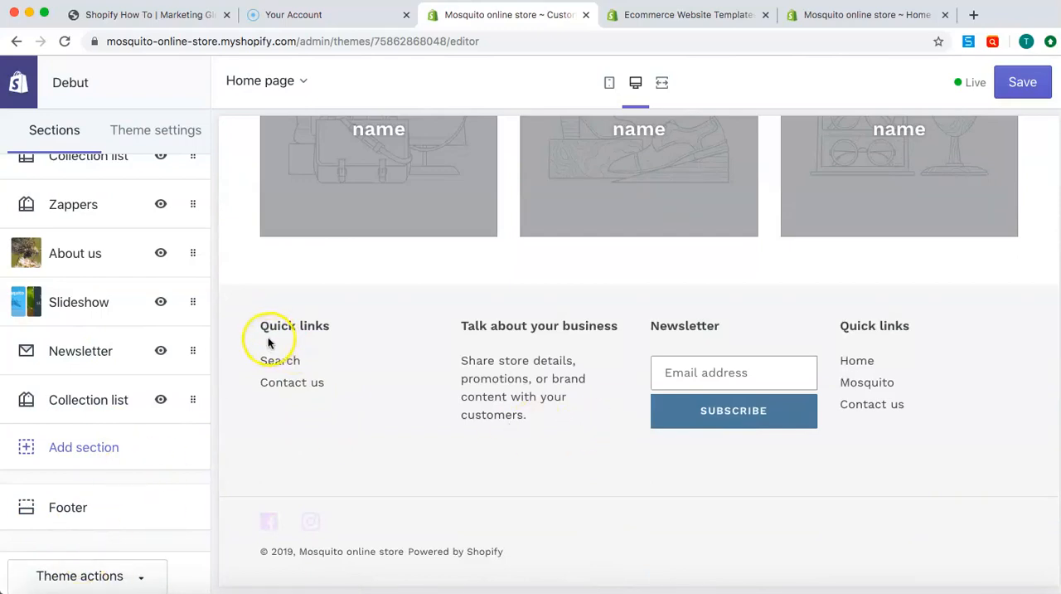
drag(260, 328, 337, 392)
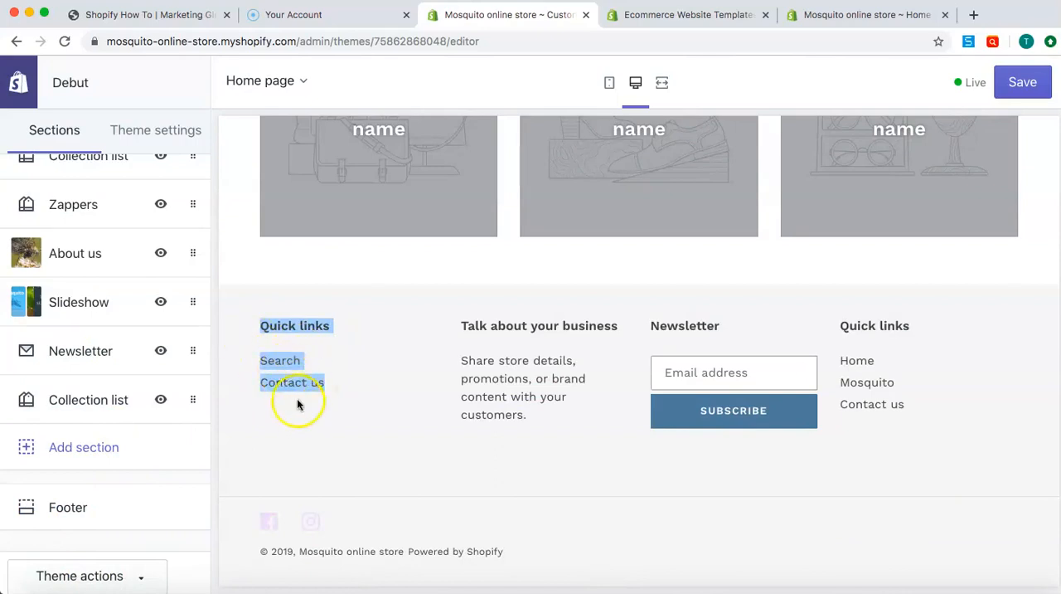
click(80, 507)
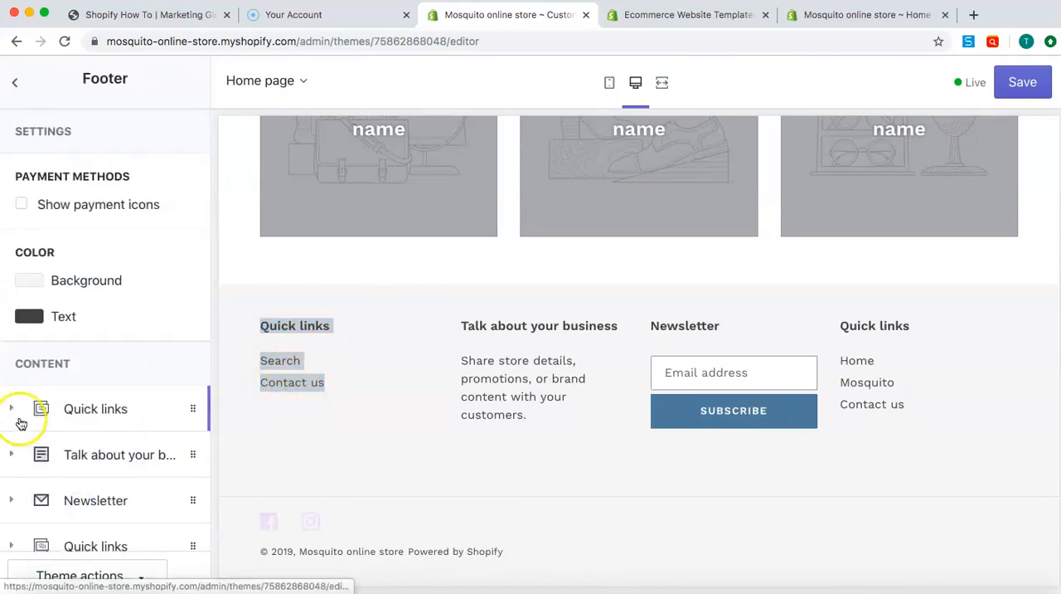
click(95, 410)
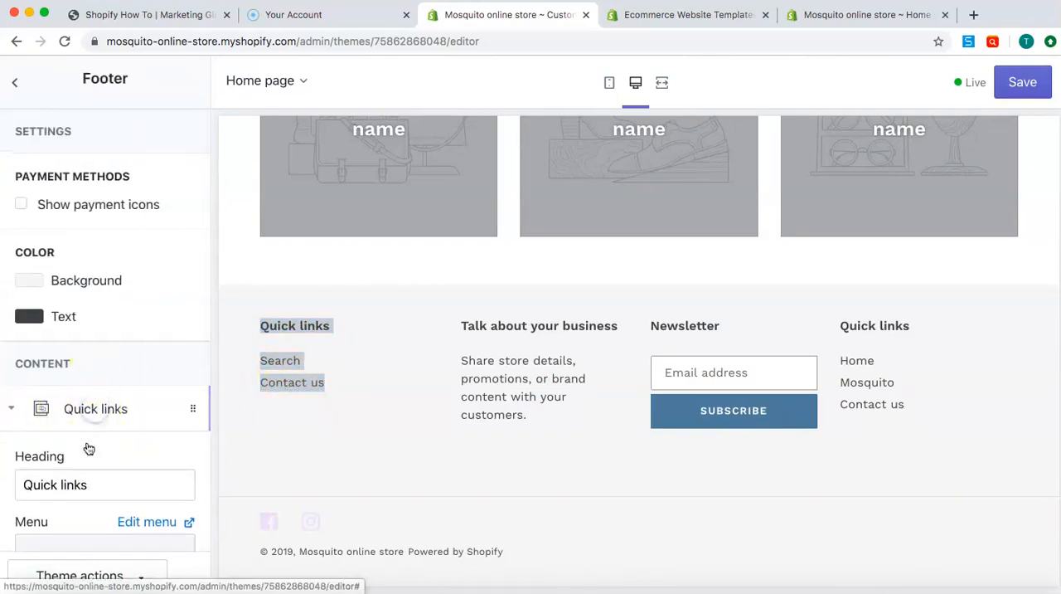
triple_click(81, 485)
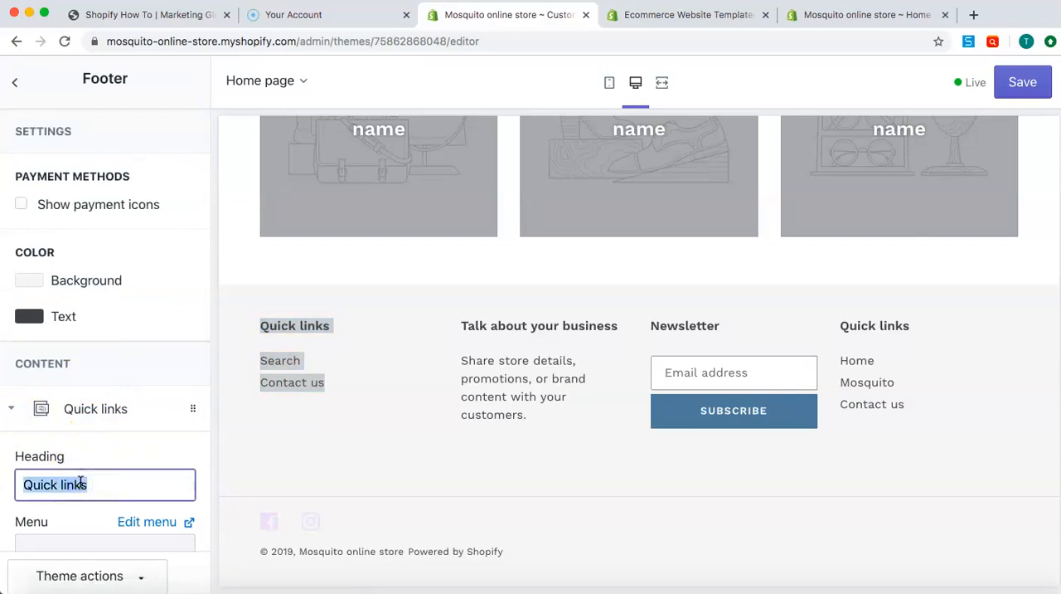
text(Footer Menu)
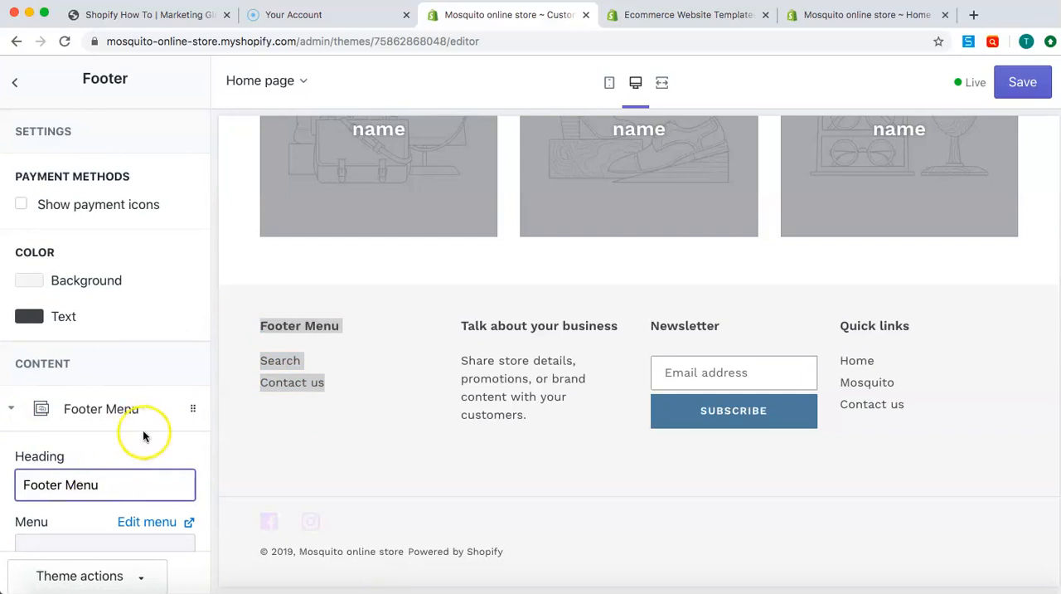
scroll(173, 423, down, 3)
scroll(138, 420, down, 3)
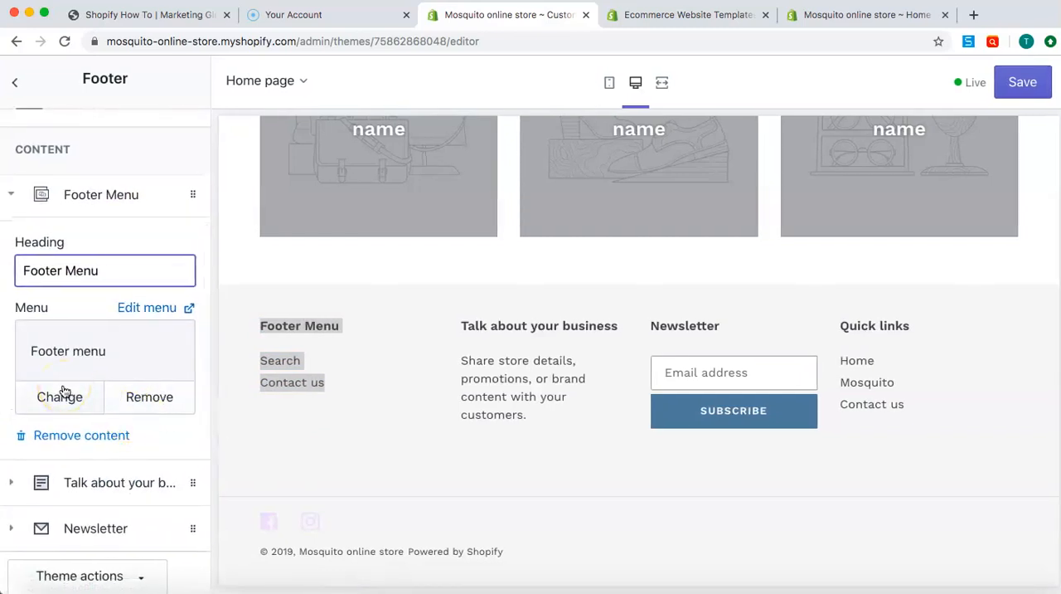
click(199, 351)
Replace the text of the footer's "Talk about your business" block with the home page's About us paragraph and set its heading to "About us"
scroll(199, 351, down, 1)
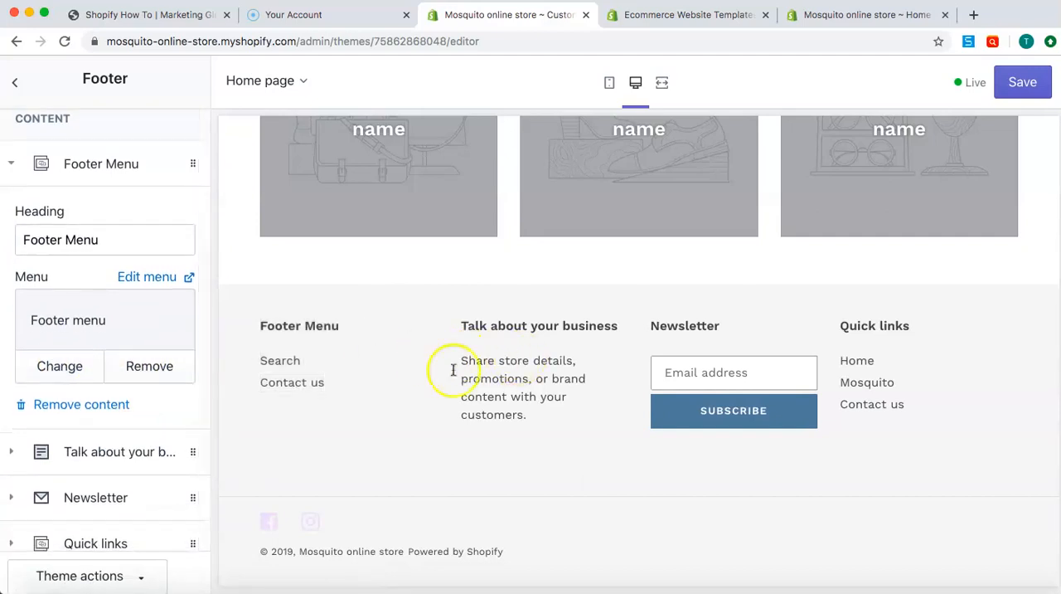
click(112, 450)
scroll(550, 269, up, 10)
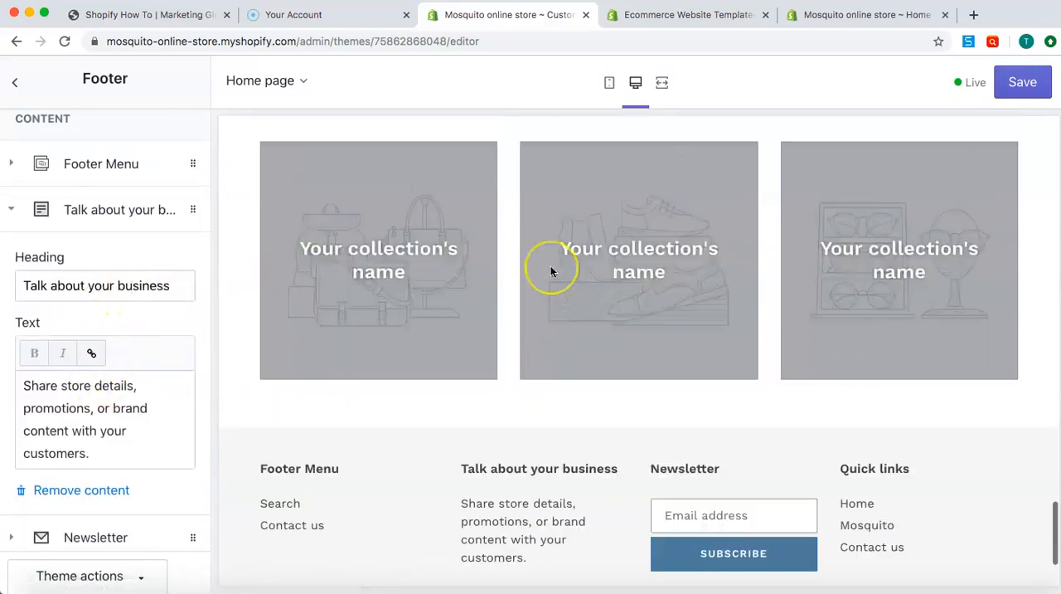
scroll(551, 270, down, 10)
scroll(551, 271, up, 2)
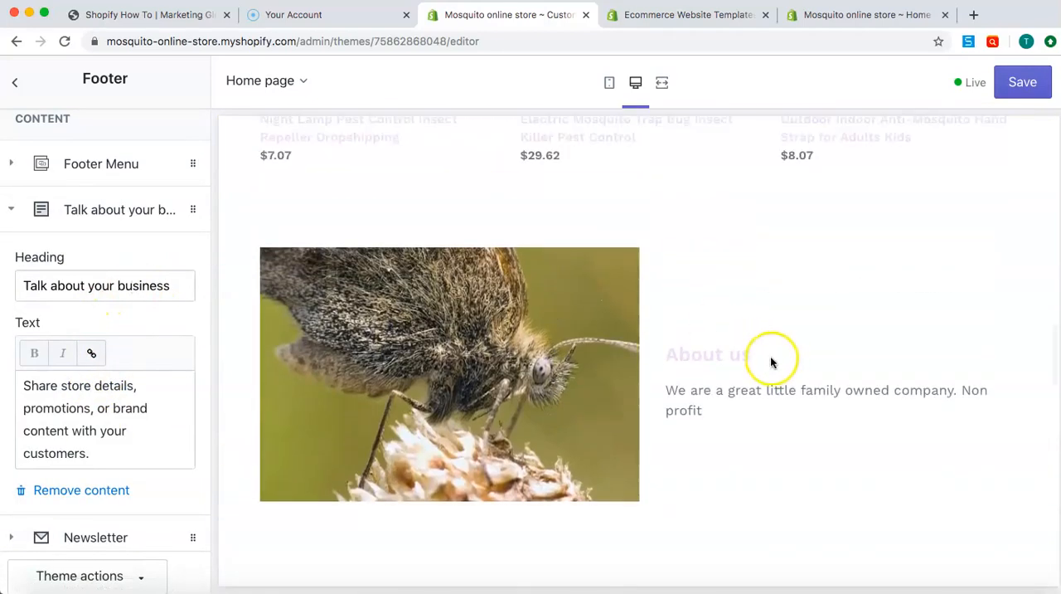
drag(668, 389, 718, 423)
key(super+c)
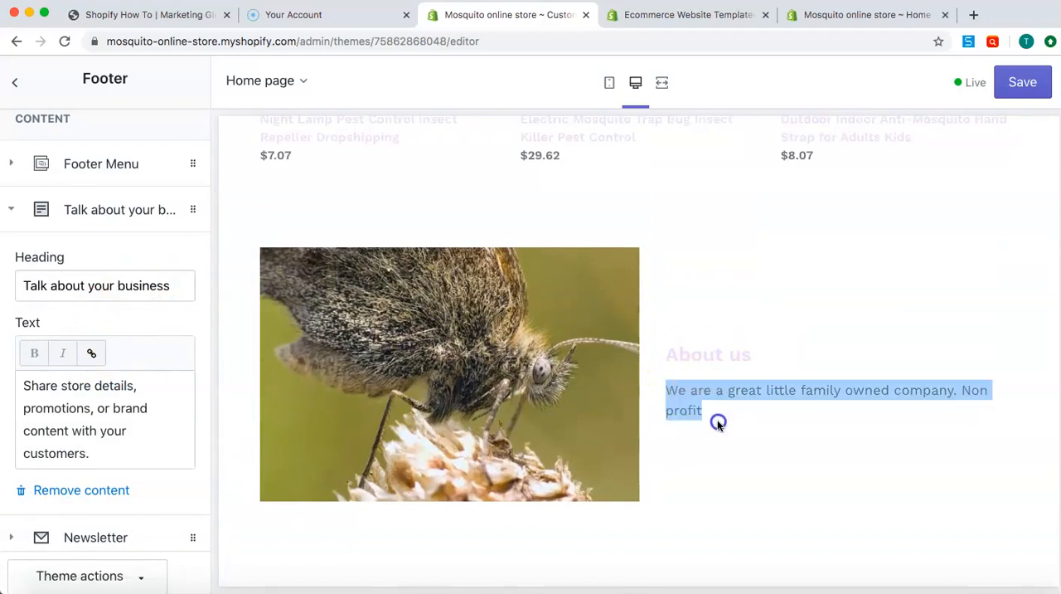
triple_click(76, 448)
key(super+v)
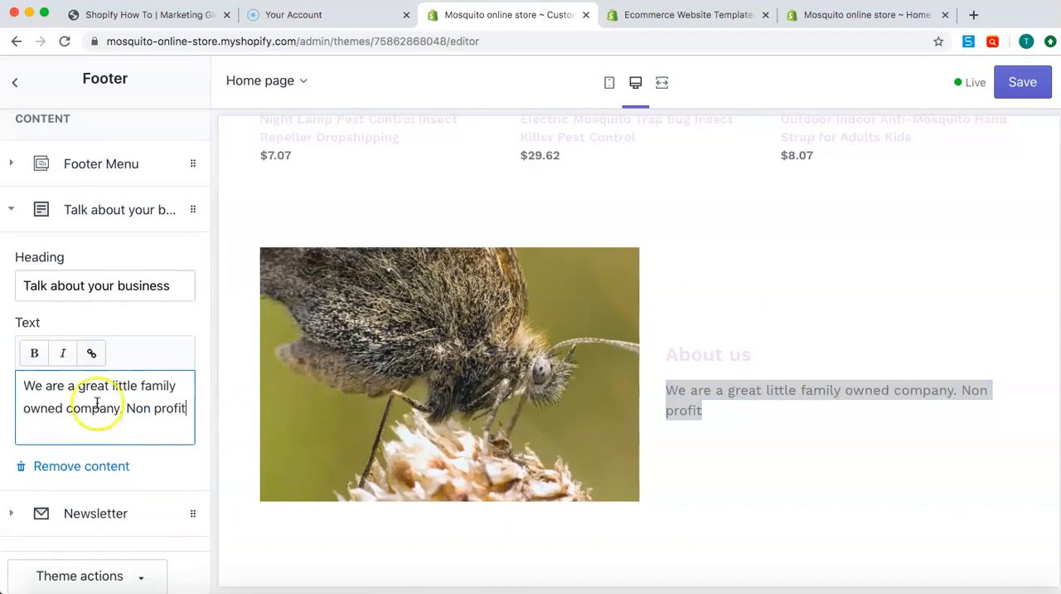
triple_click(161, 294)
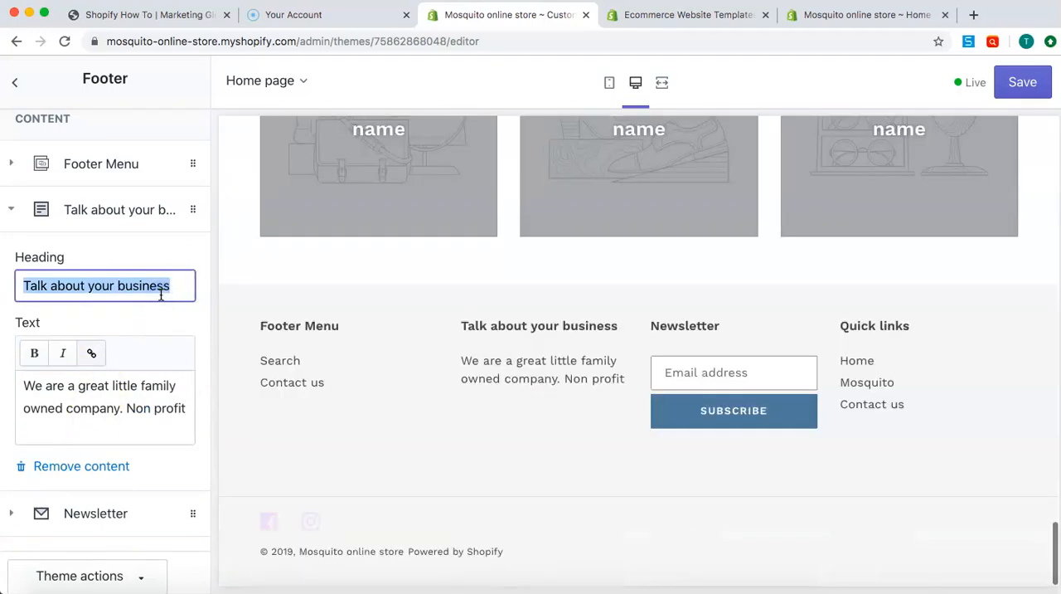
text(About us)
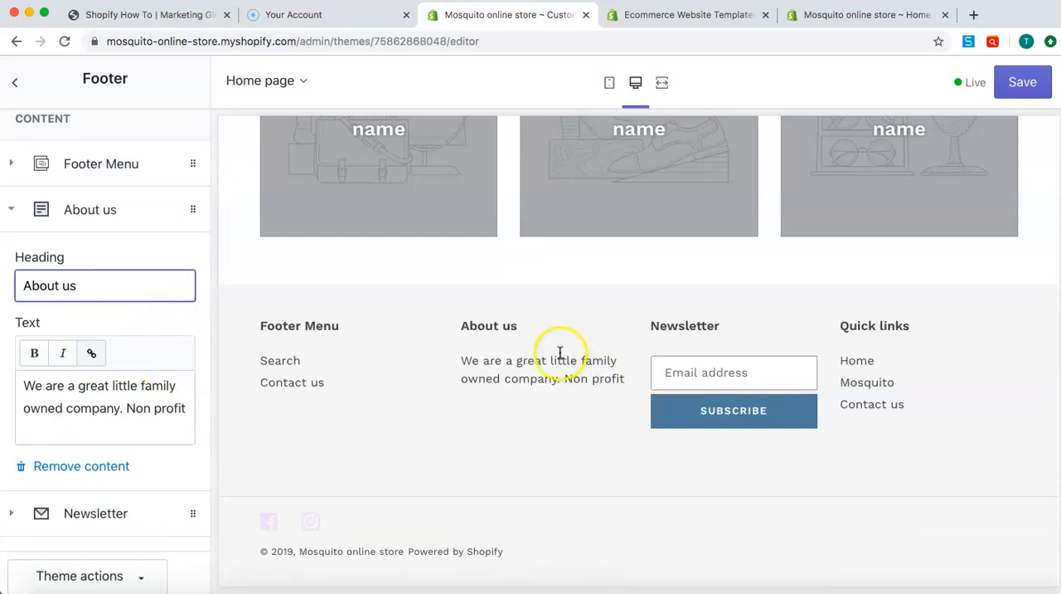
Inspect the footer's newsletter email field in the preview and the settings of the footer's Newsletter block
click(691, 372)
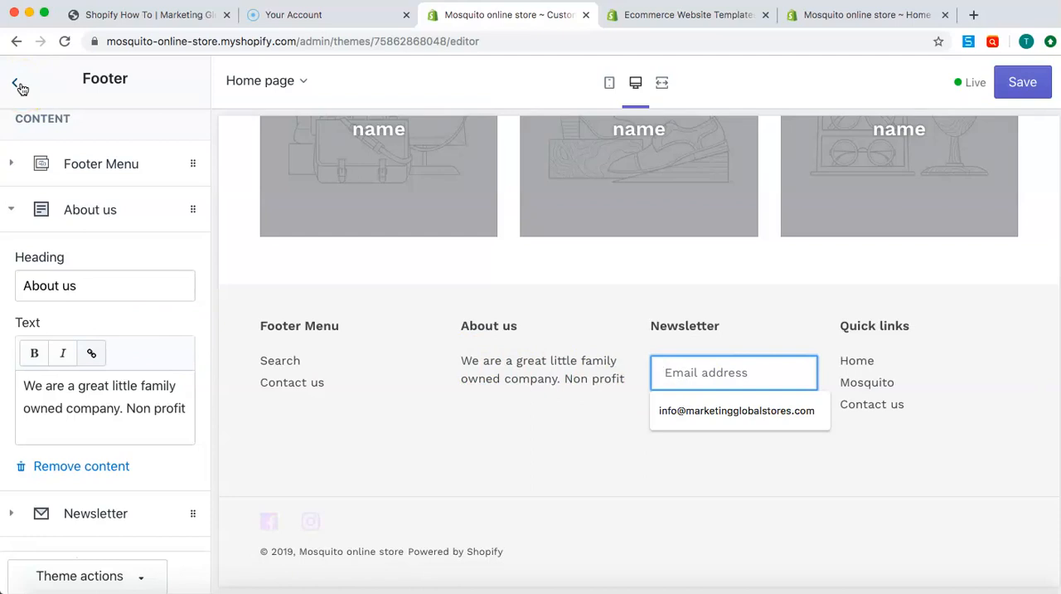
scroll(66, 296, down, 4)
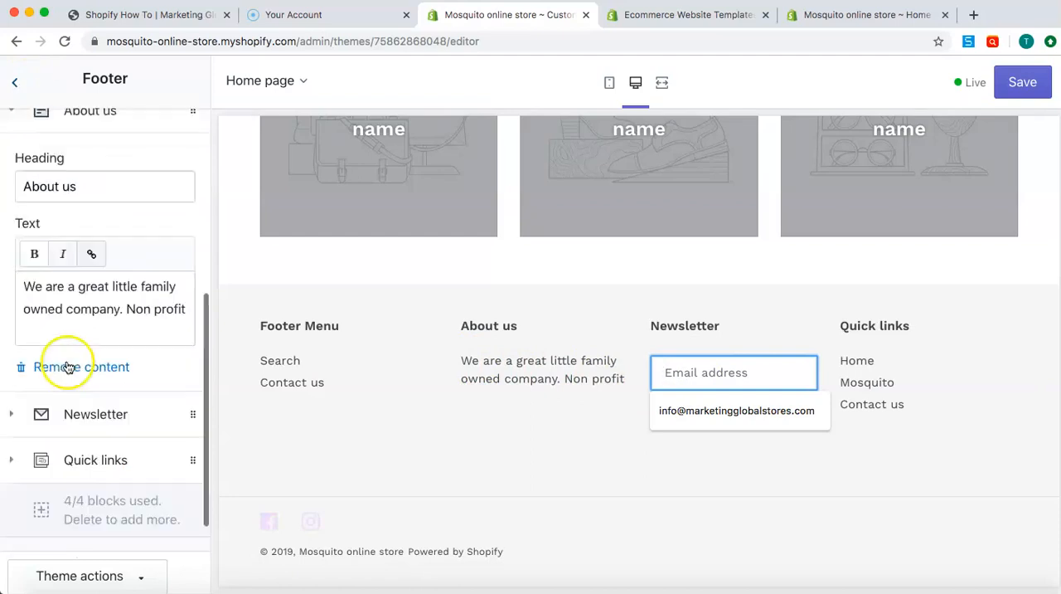
click(657, 458)
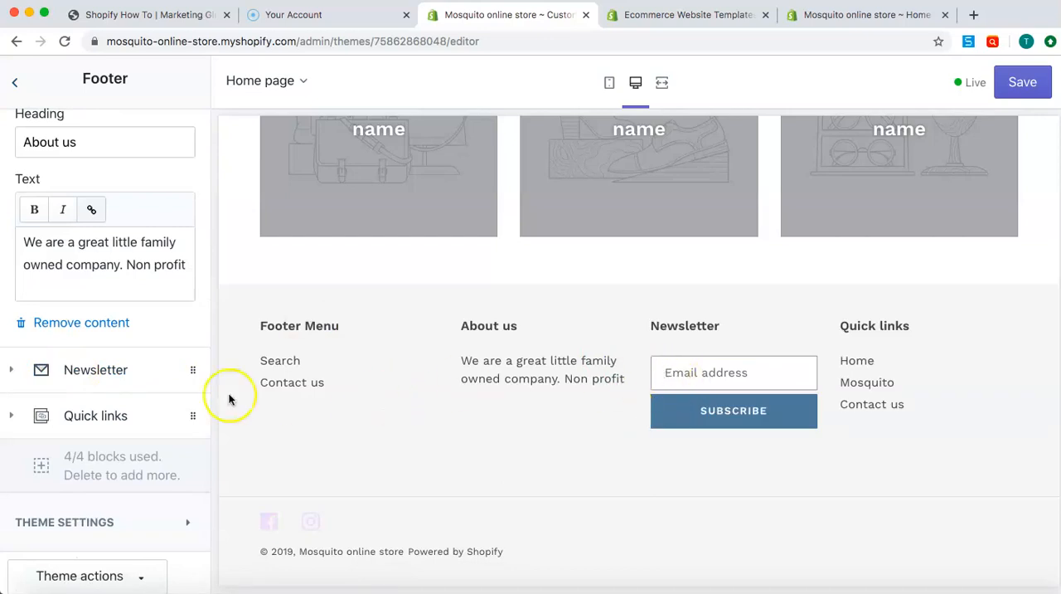
click(92, 370)
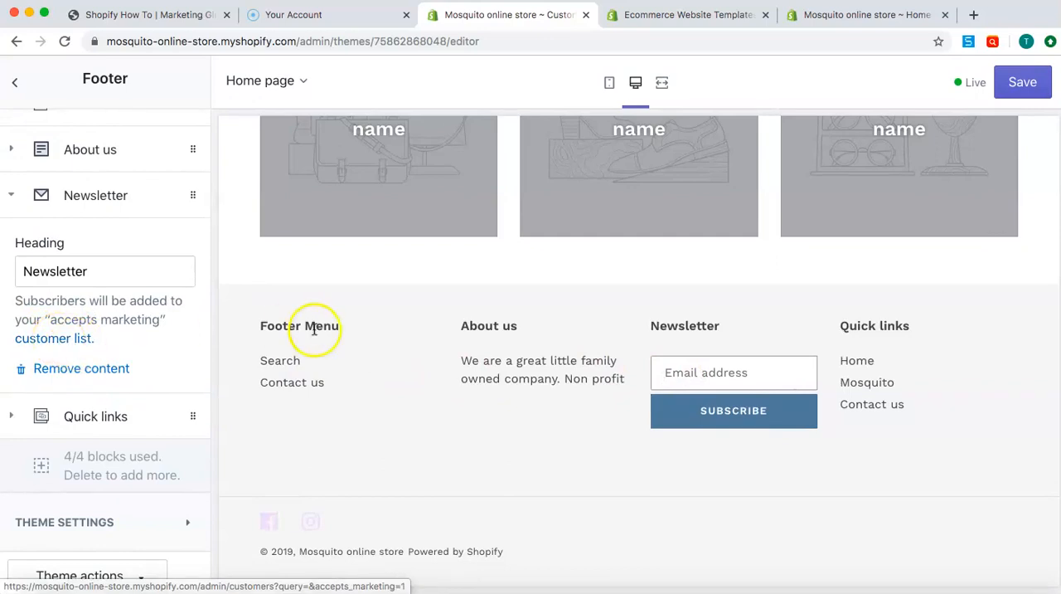
Change the heading of the footer's remaining Quick links block to "Main Menu"
click(110, 427)
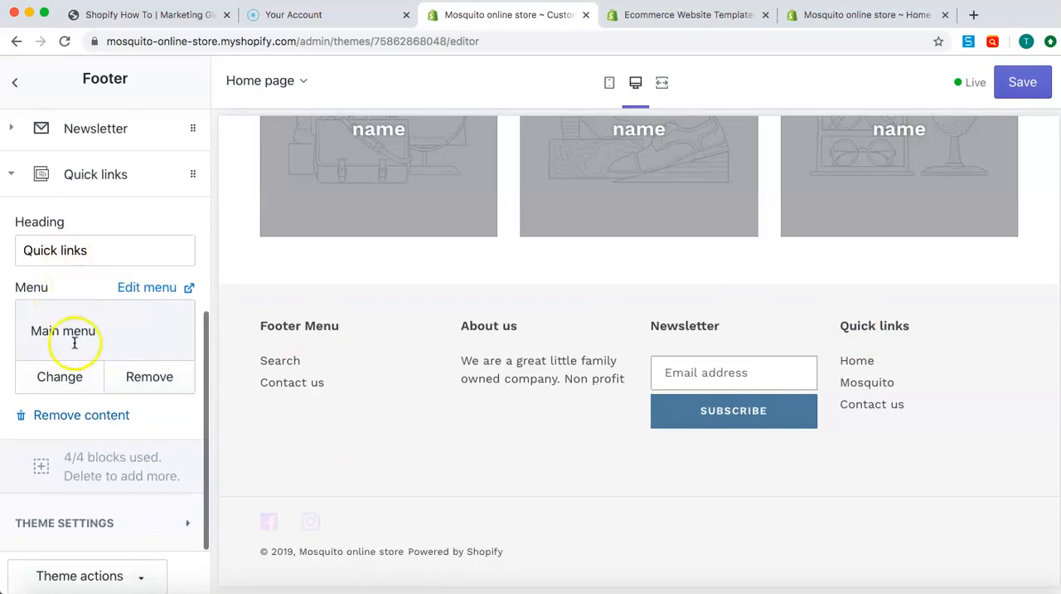
double_click(102, 252)
text(Main Menu)
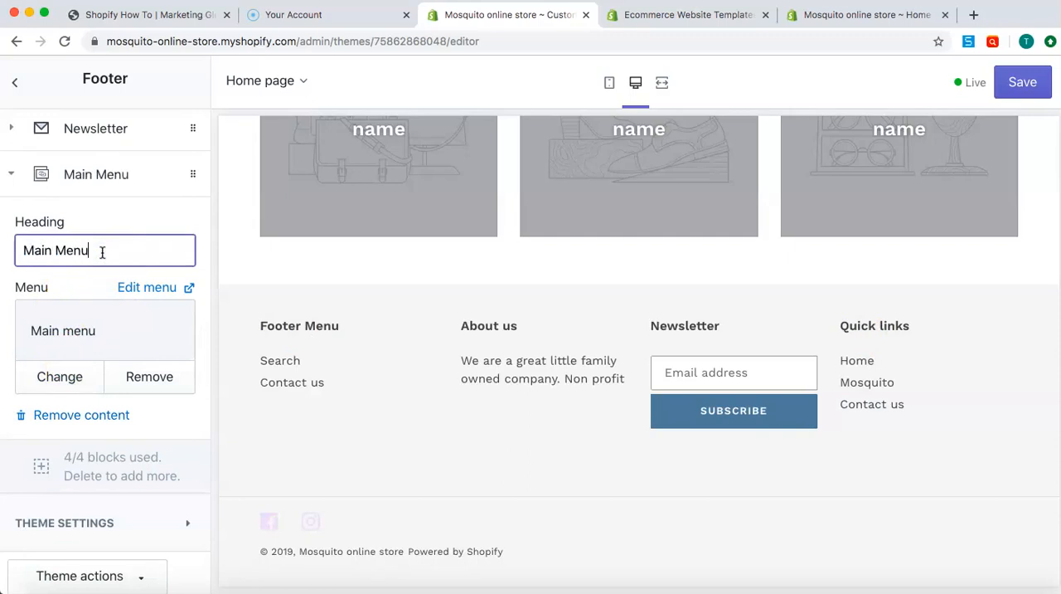
click(189, 416)
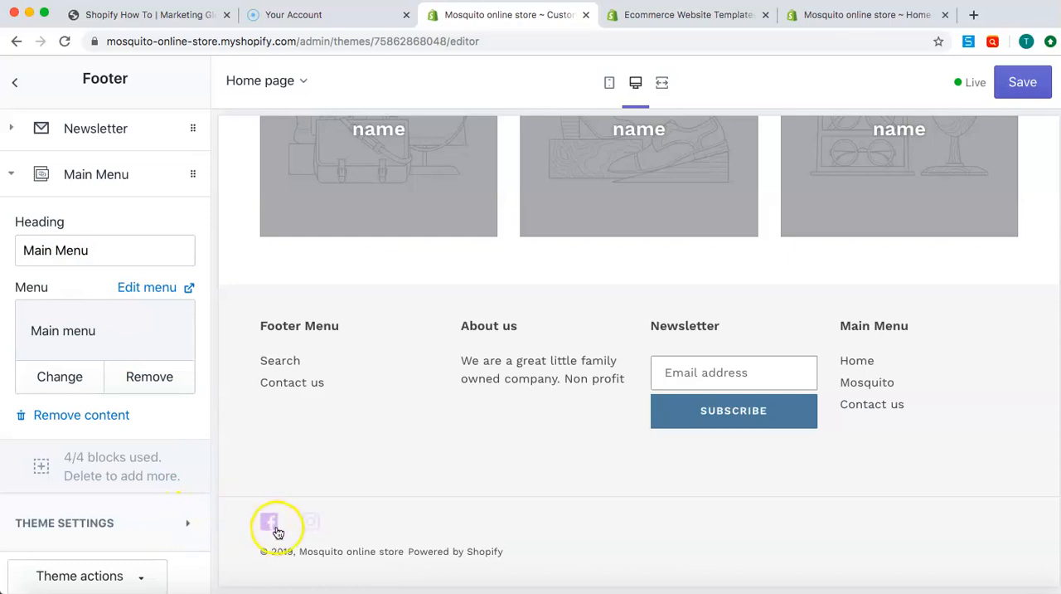
click(188, 524)
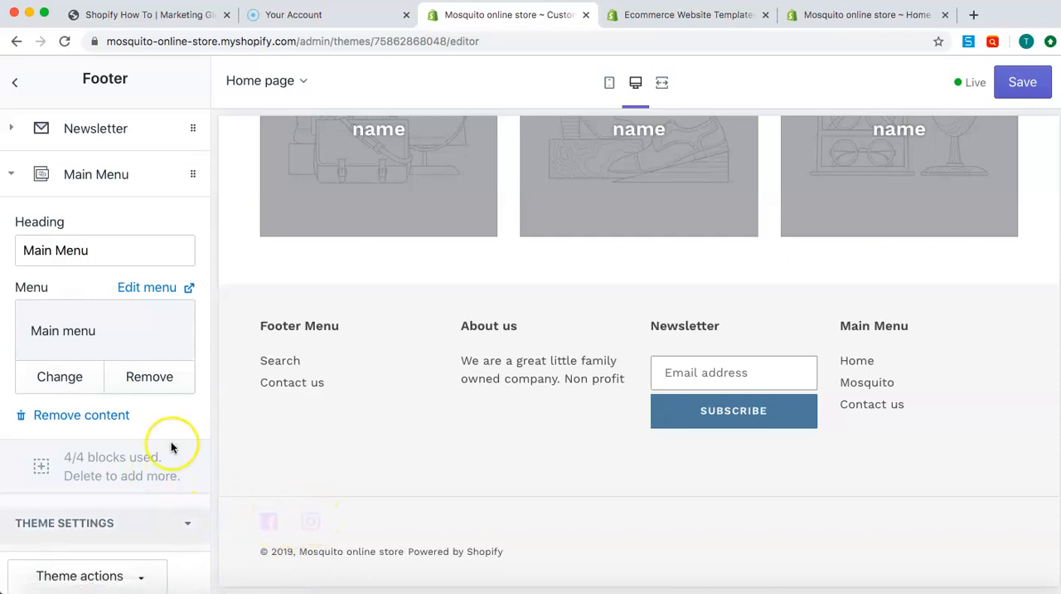
scroll(171, 445, down, 5)
click(137, 398)
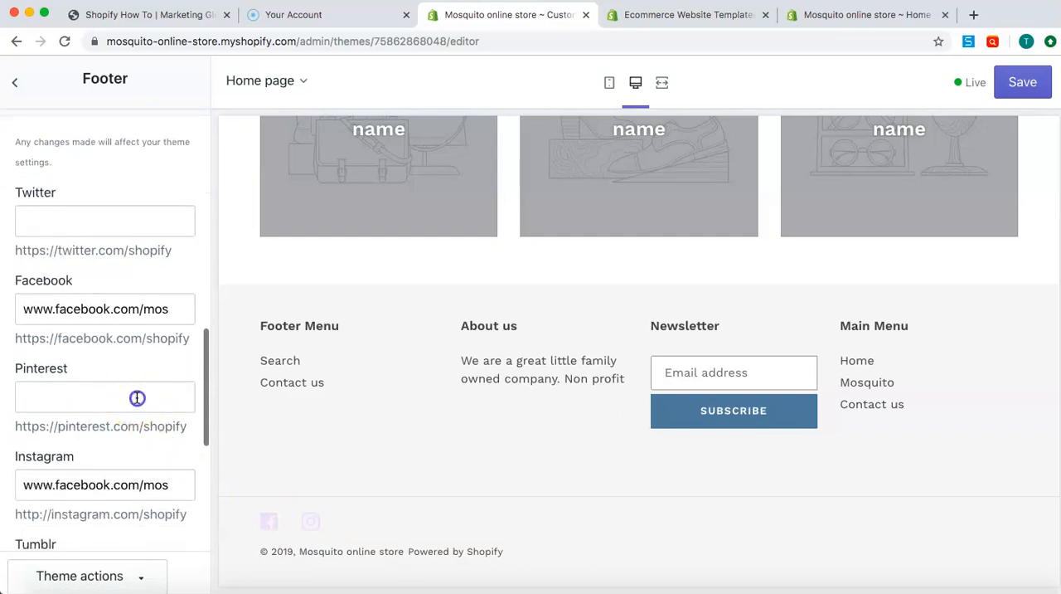
triple_click(100, 293)
key(super+c)
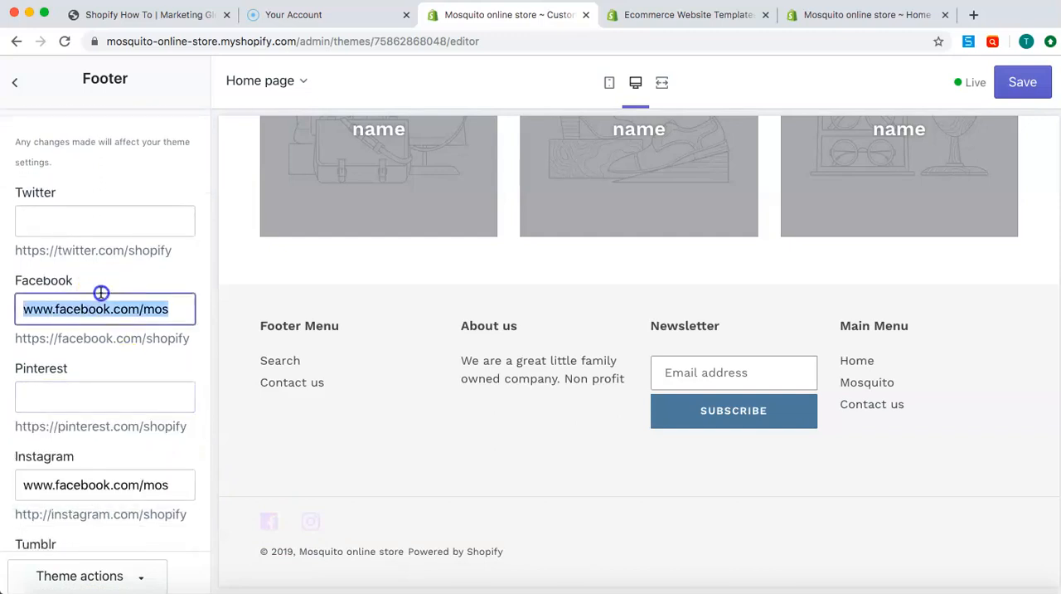
click(78, 395)
key(super+v)
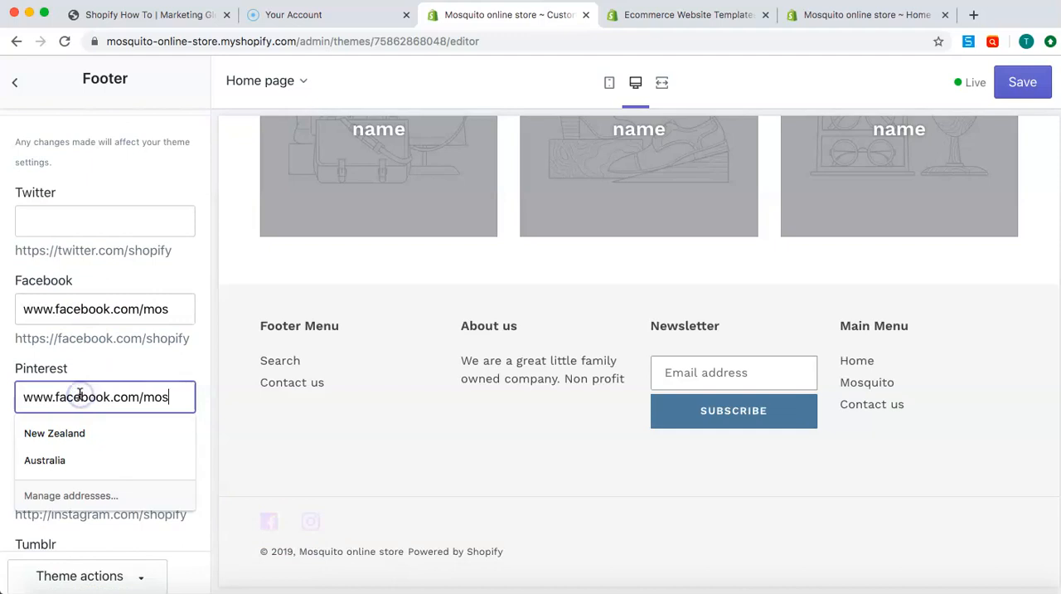
click(91, 222)
key(super+v)
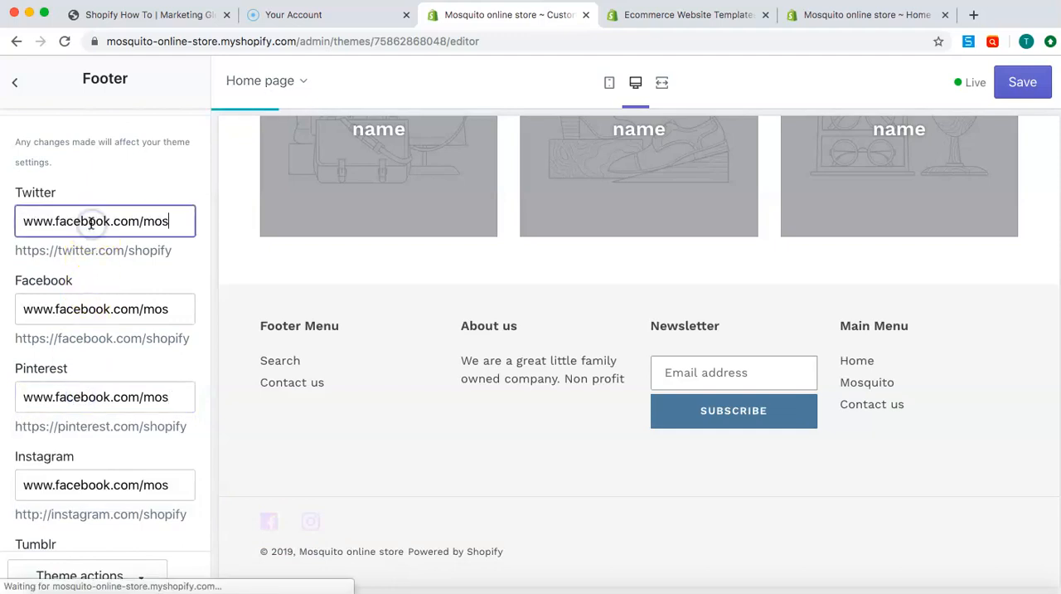
scroll(128, 274, down, 4)
click(106, 398)
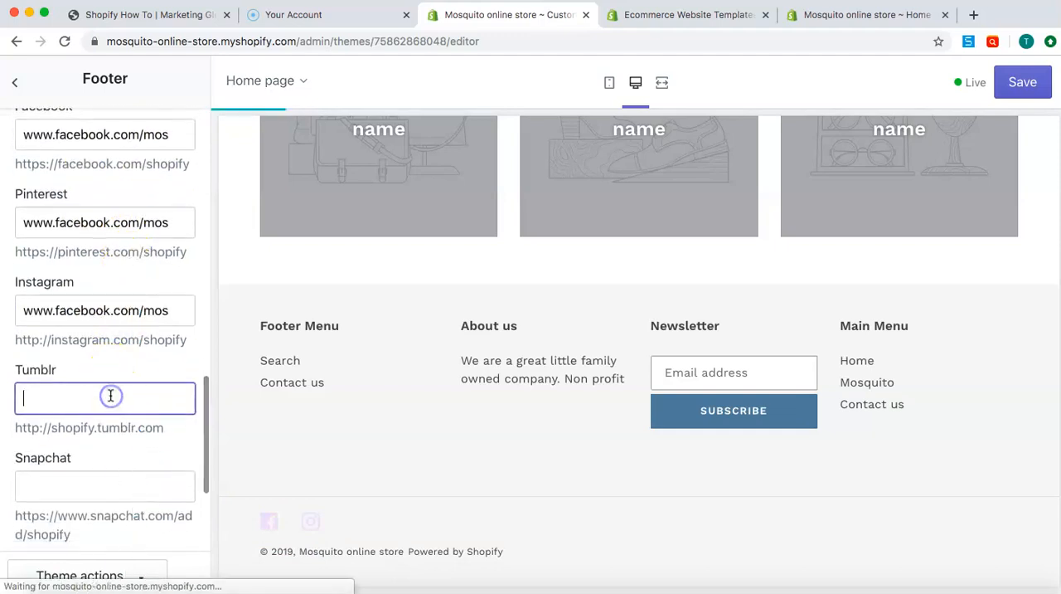
key(super+v)
scroll(93, 452, down, 3)
click(76, 462)
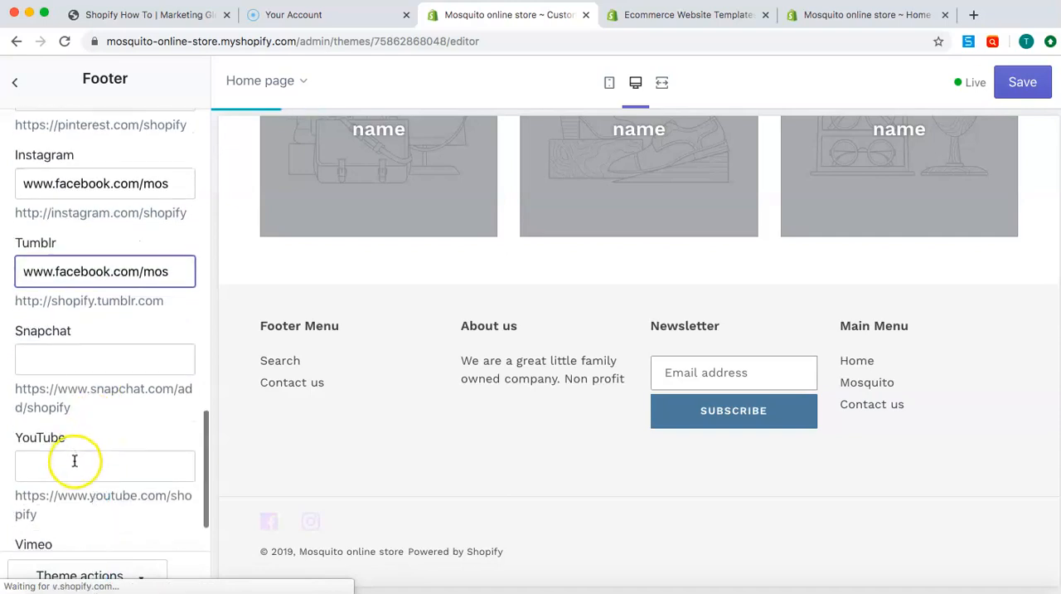
key(super+v)
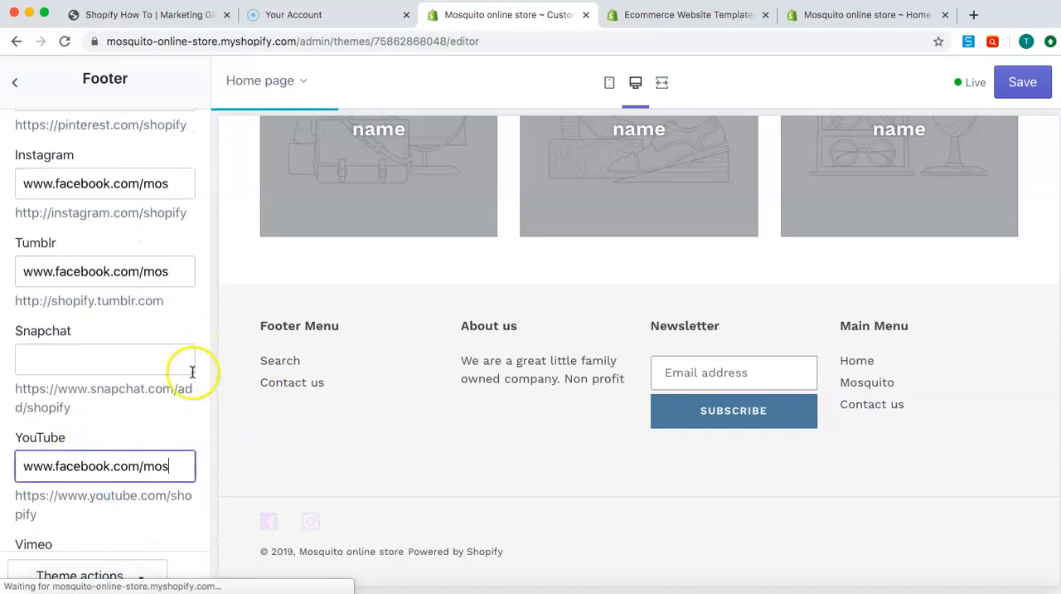
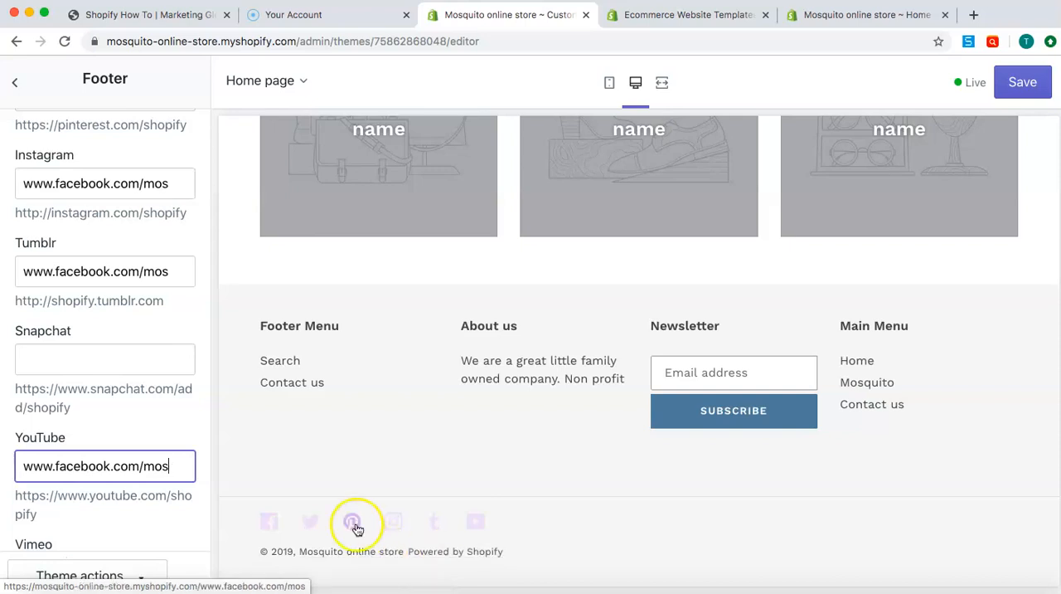
In the theme's color settings, change the headings and links text color to a bright pinkish red
scroll(97, 437, down, 2)
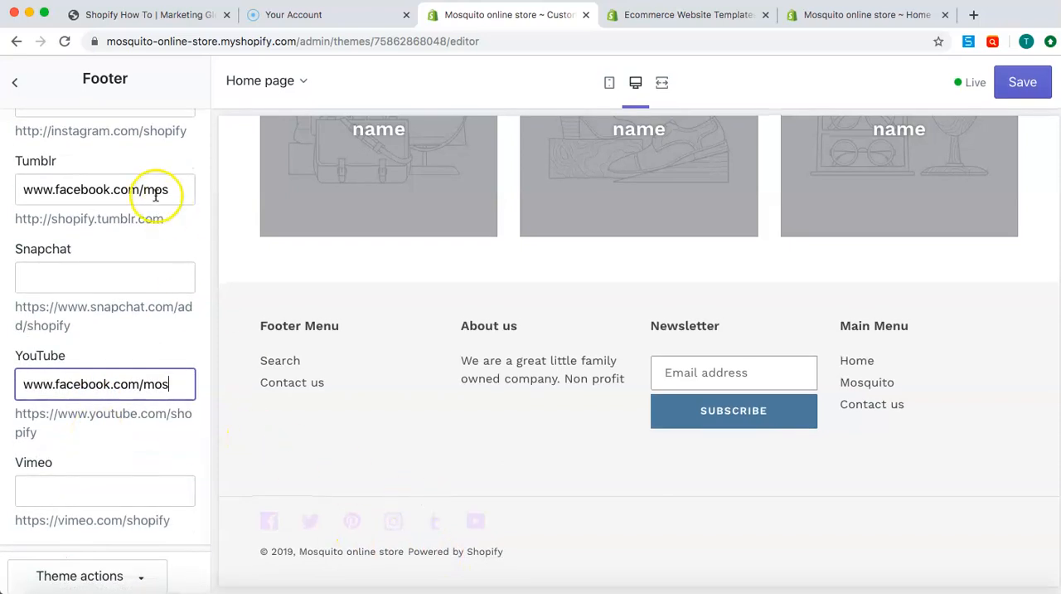
click(15, 81)
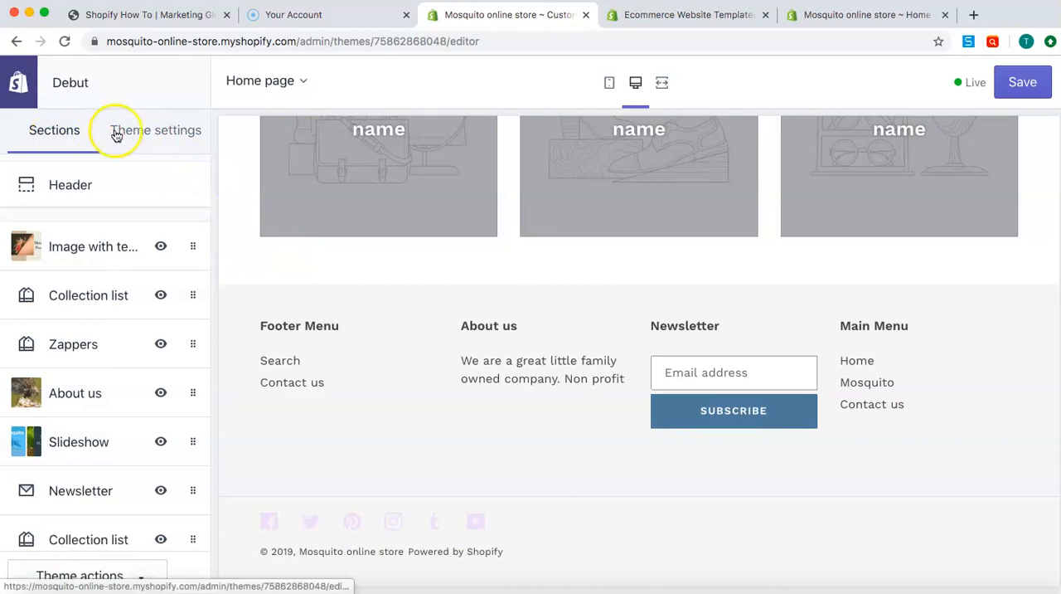
click(157, 138)
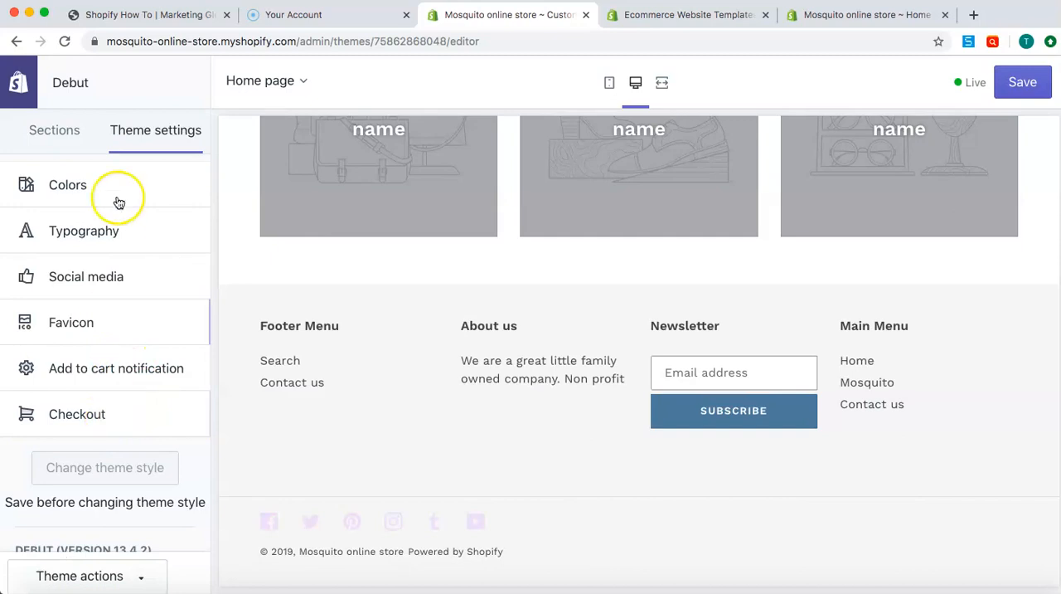
click(73, 186)
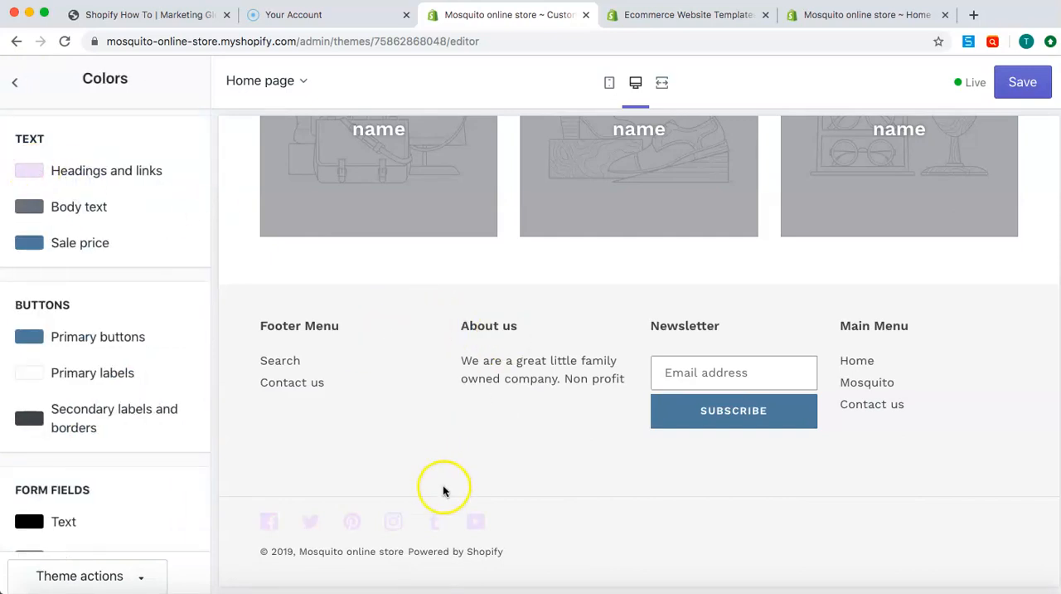
click(21, 173)
drag(53, 265, 10, 365)
click(23, 168)
drag(161, 274, 166, 299)
drag(136, 214, 184, 171)
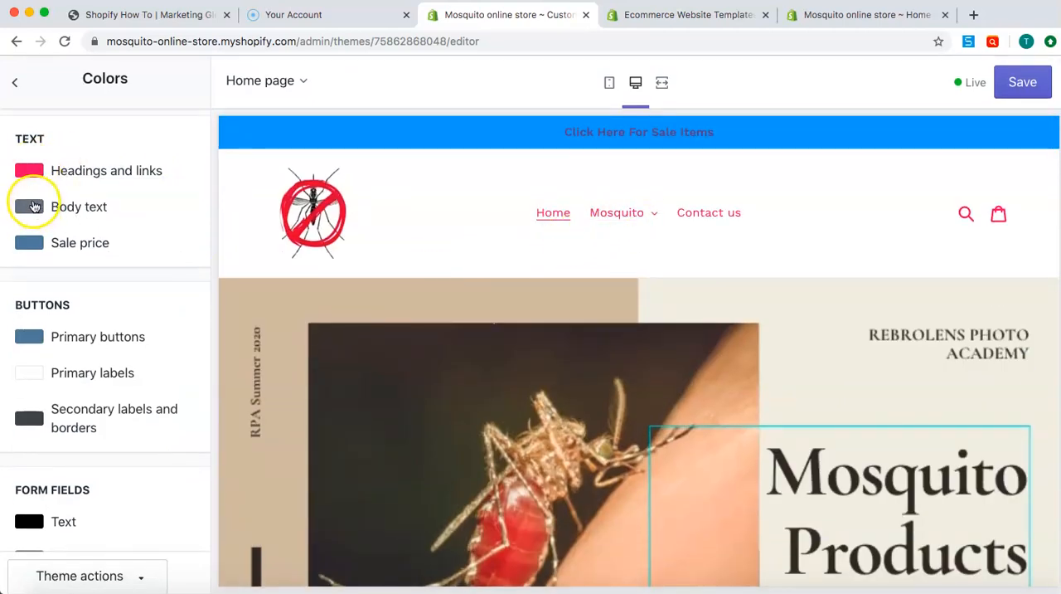
Check the headings and body text on the home page preview, and set the body text color to black
scroll(517, 322, down, 10)
scroll(517, 321, down, 5)
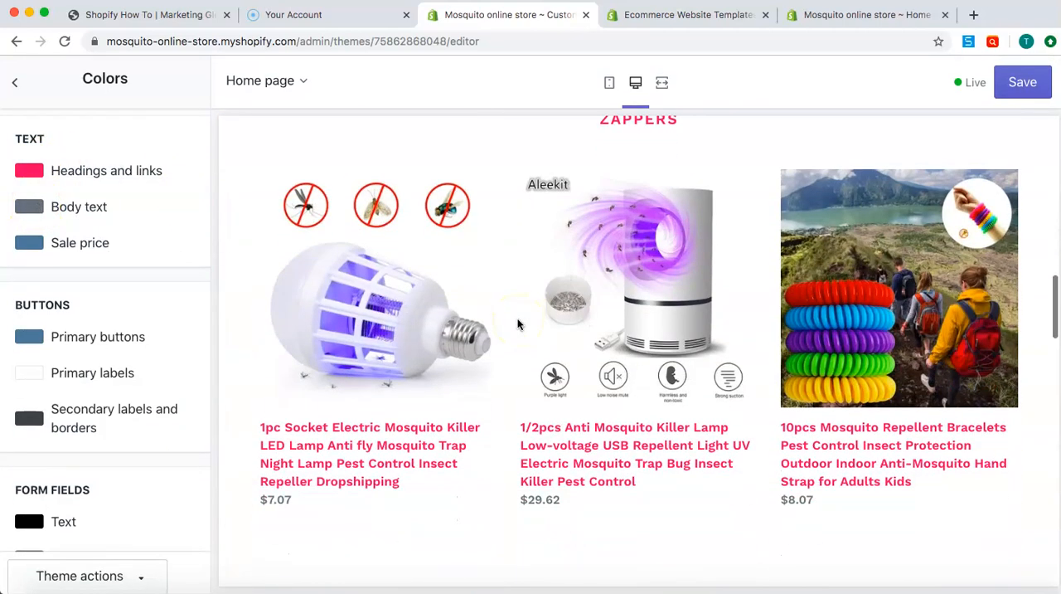
scroll(296, 431, down, 1)
scroll(296, 431, down, 6)
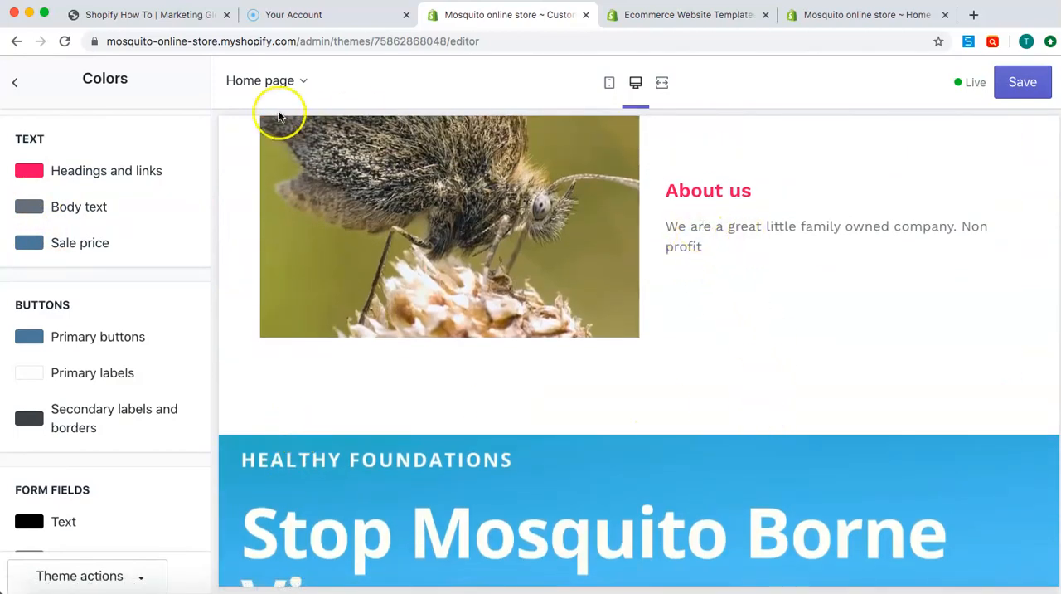
click(29, 206)
drag(59, 279, 33, 339)
click(211, 357)
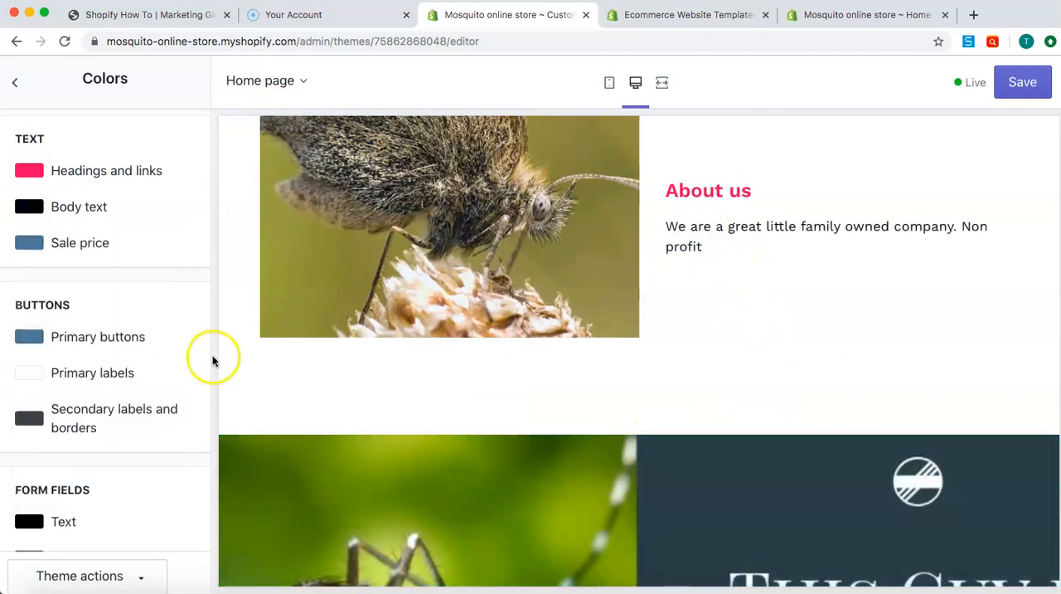
Change the sale price text color to a muted red
click(29, 242)
drag(161, 372, 185, 368)
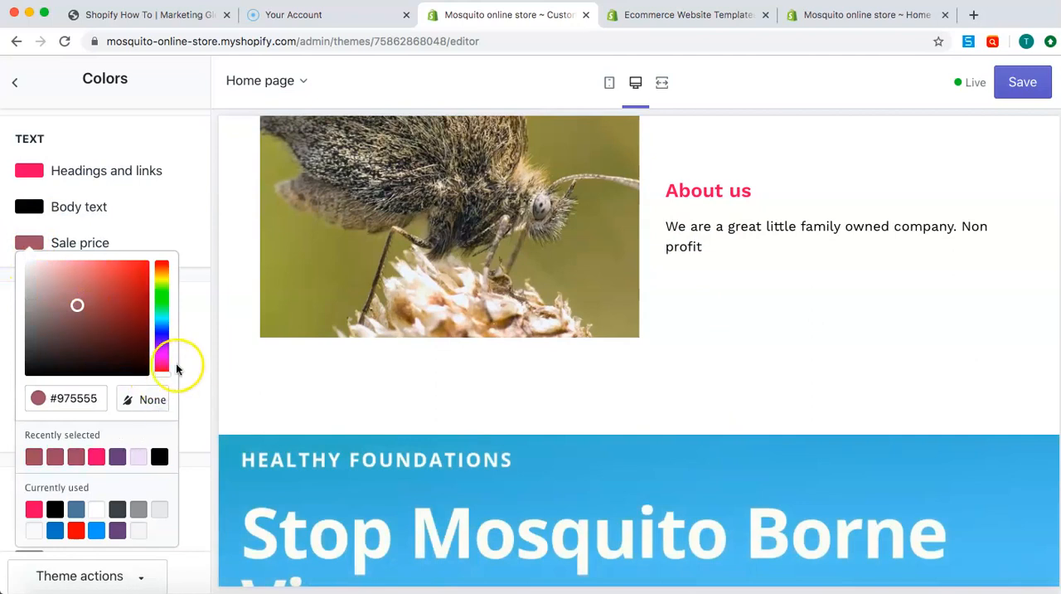
click(199, 370)
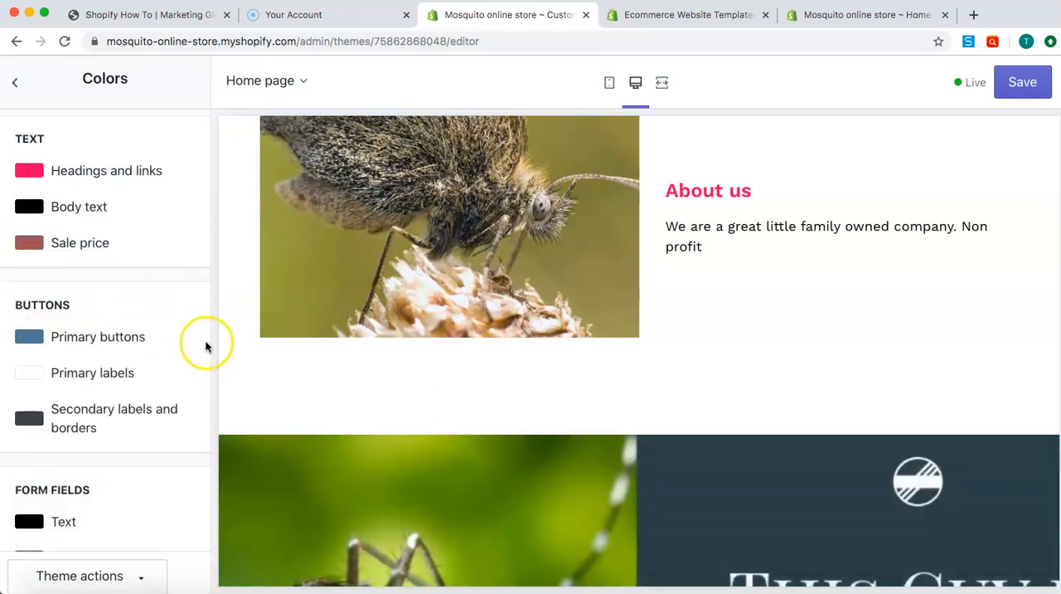
Set the opacity of the image overlays to 0% and review the effect in the home page preview
scroll(182, 223, down, 5)
drag(76, 388, 150, 388)
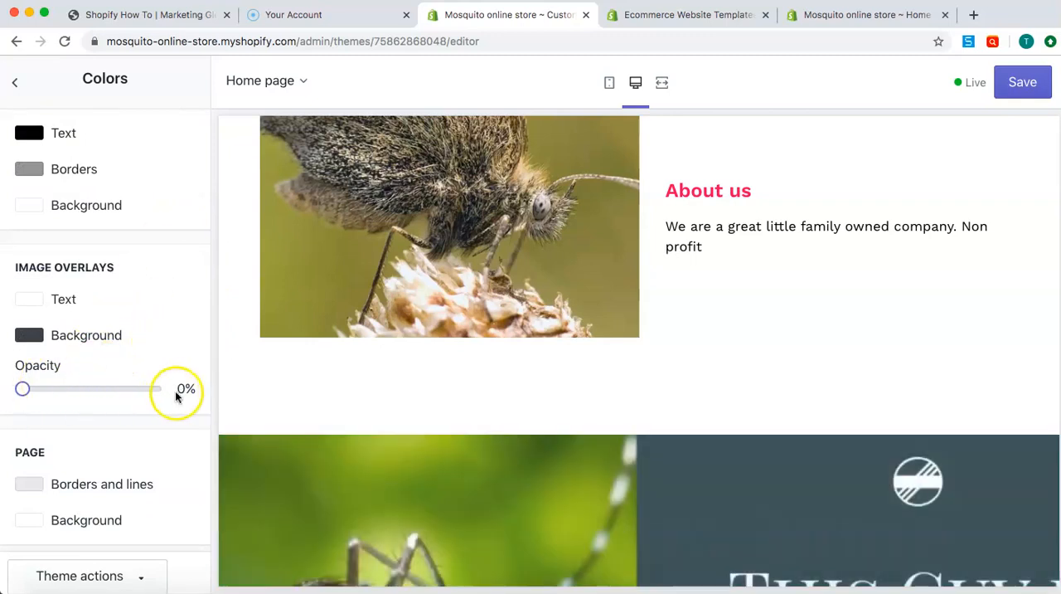
scroll(452, 353, down, 1)
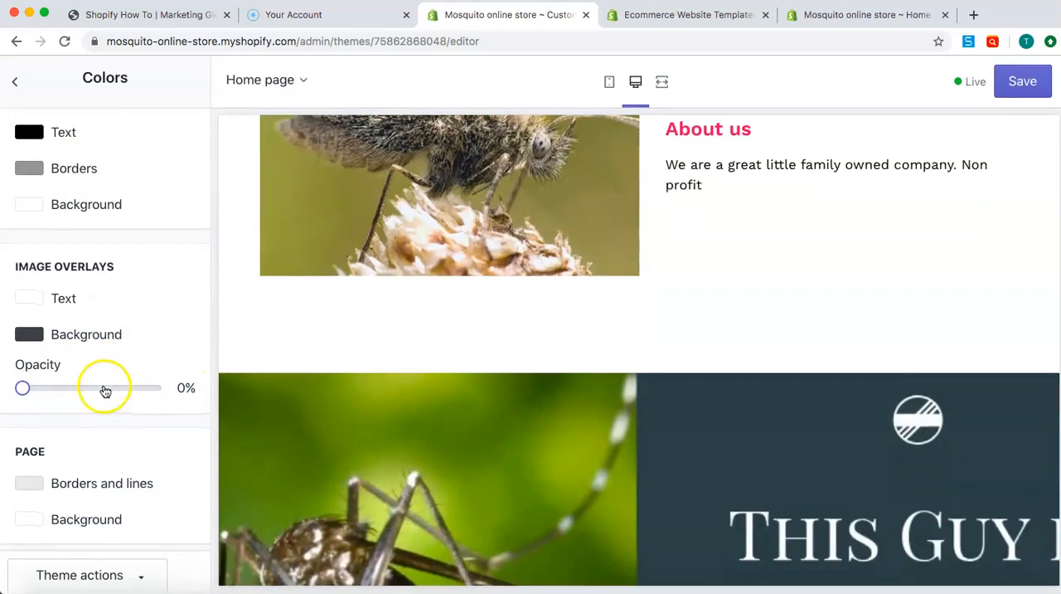
scroll(537, 232, up, 20)
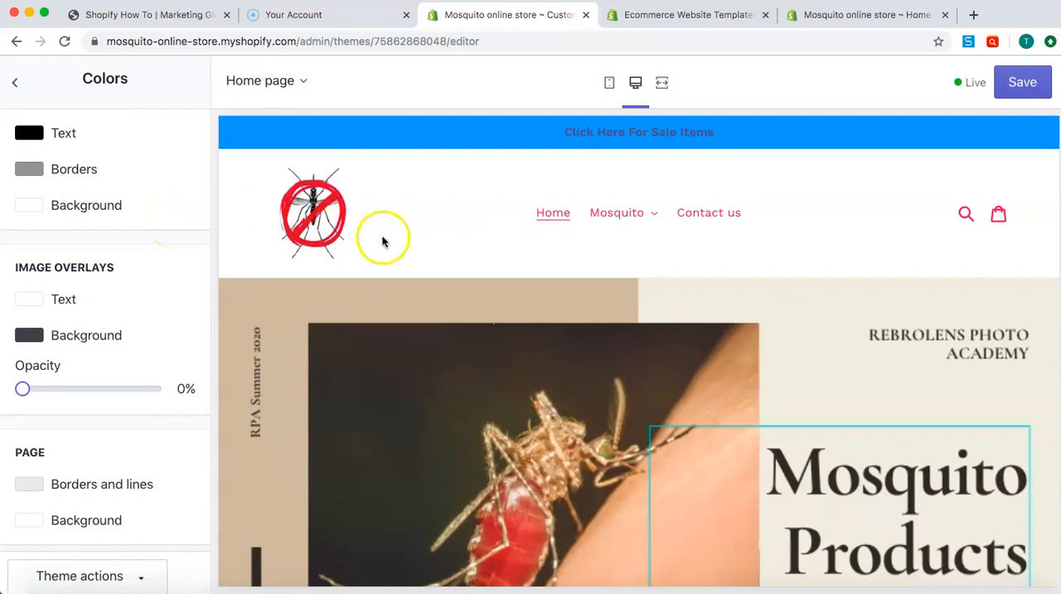
click(469, 218)
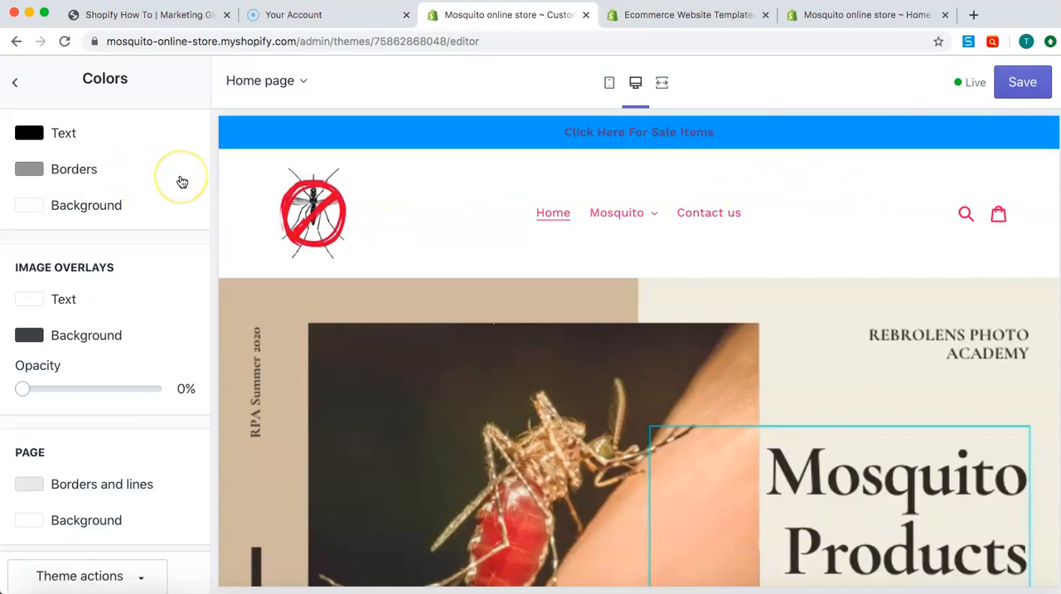
scroll(182, 180, up, 5)
click(14, 82)
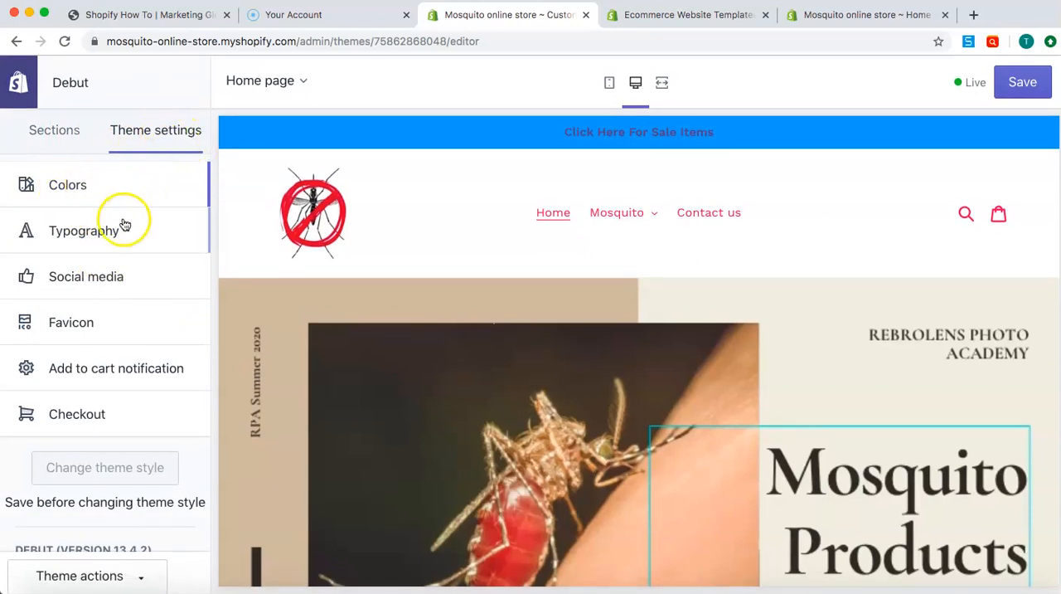
In the typography settings, change the headings and buttons font to Alfie Regular
click(107, 229)
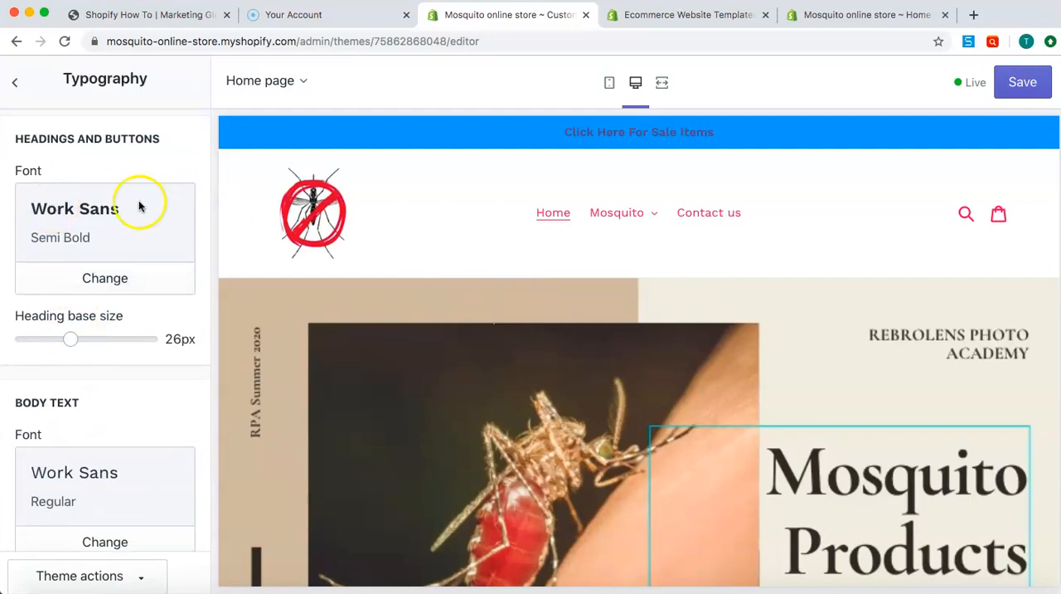
click(105, 277)
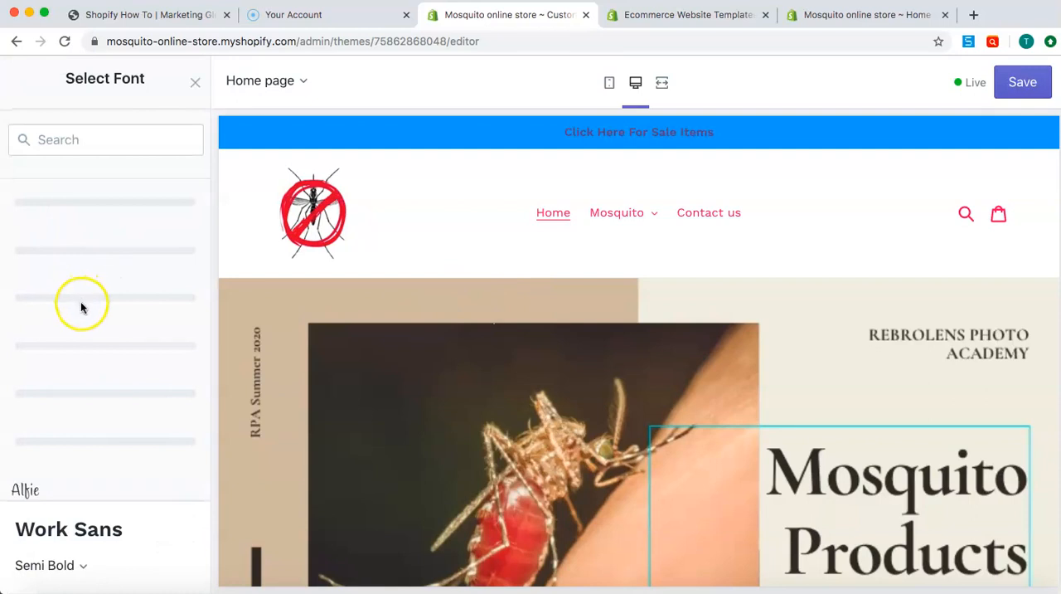
scroll(78, 357, down, 5)
click(37, 280)
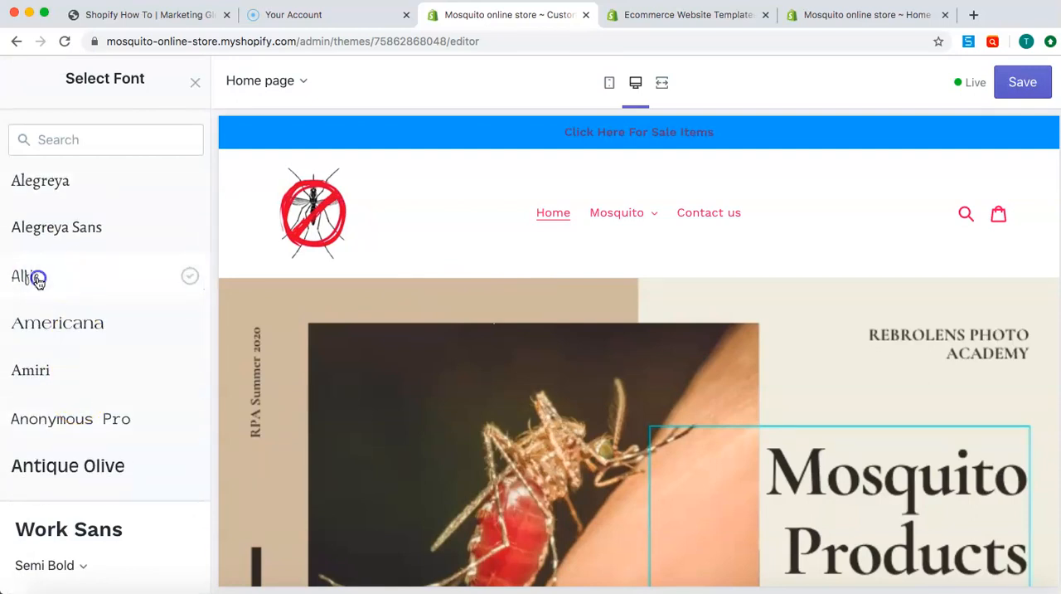
click(160, 576)
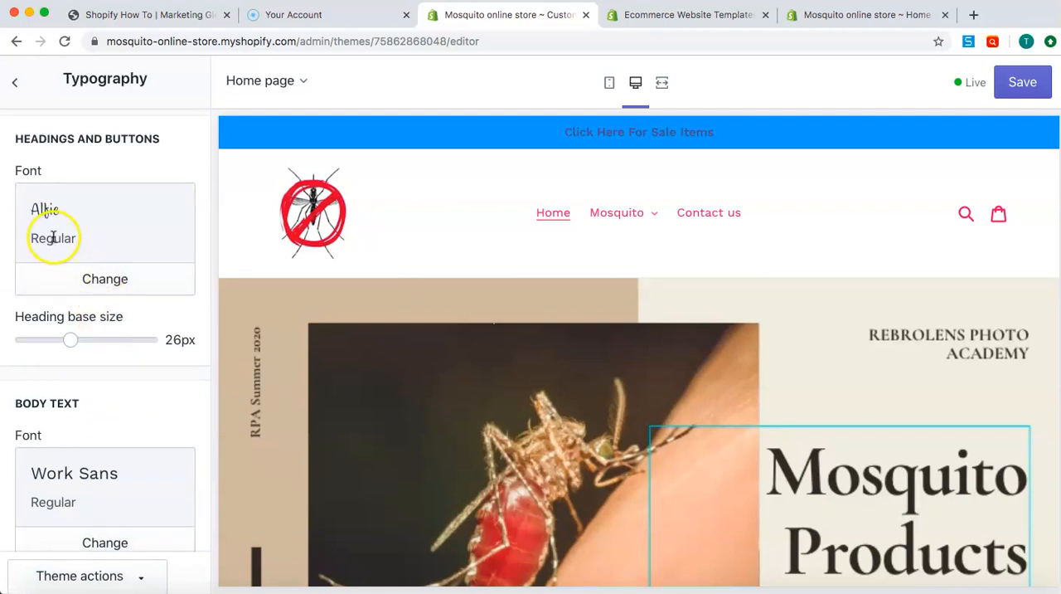
Set the heading base size to 35px and save the theme changes
drag(71, 340, 137, 344)
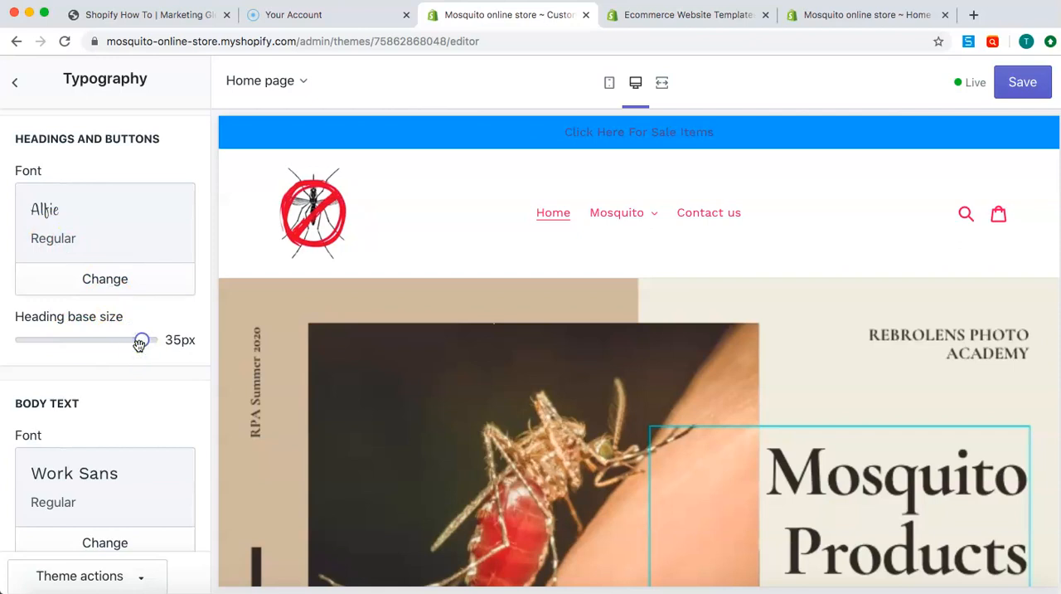
click(1022, 82)
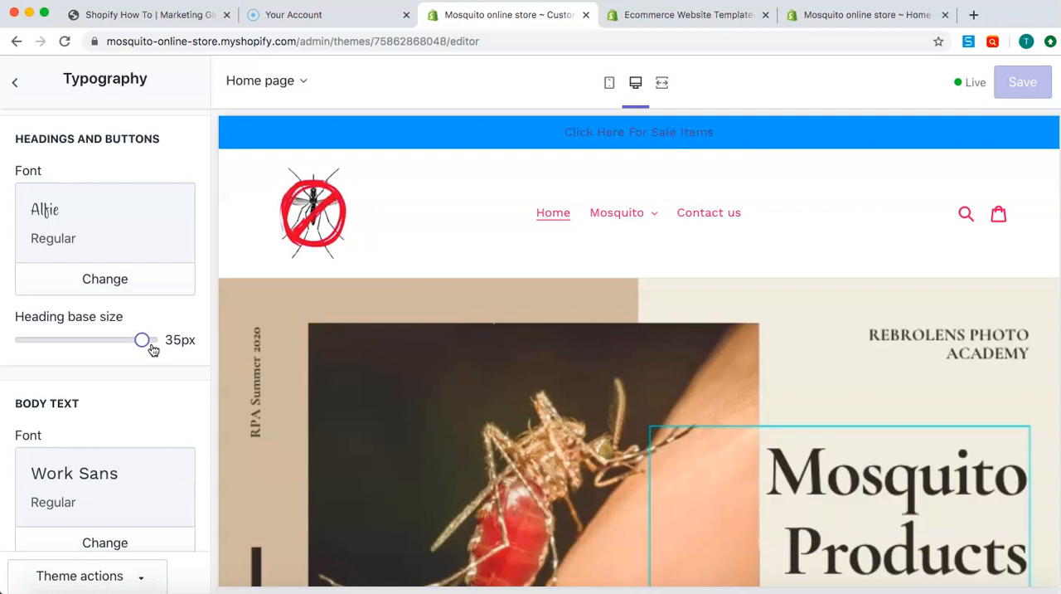
Try a different base size for the body text and return it to 16px
scroll(104, 375, down, 3)
drag(64, 488, 63, 488)
drag(128, 490, 63, 489)
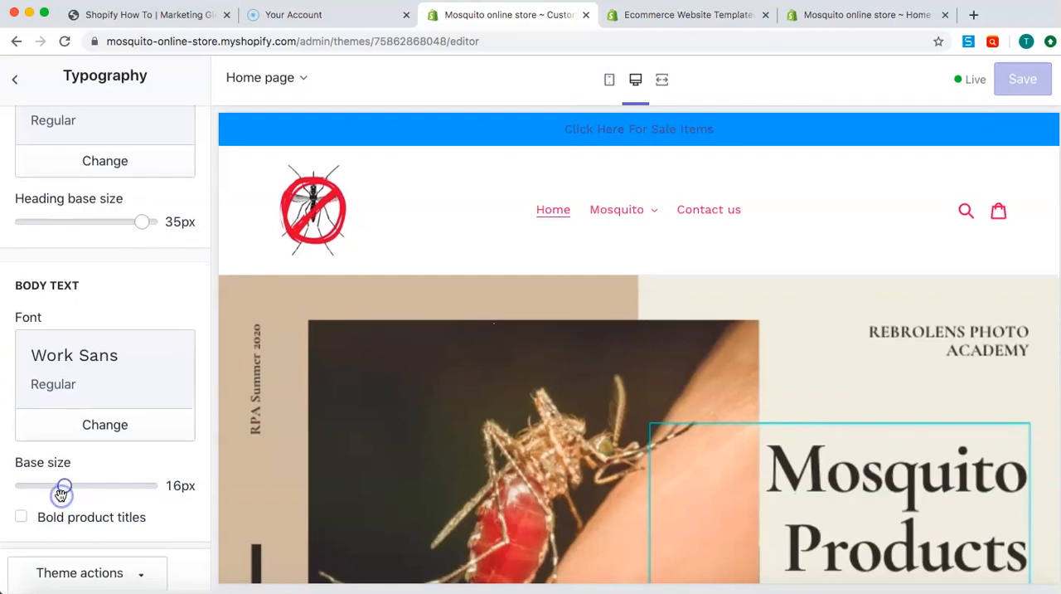
click(20, 91)
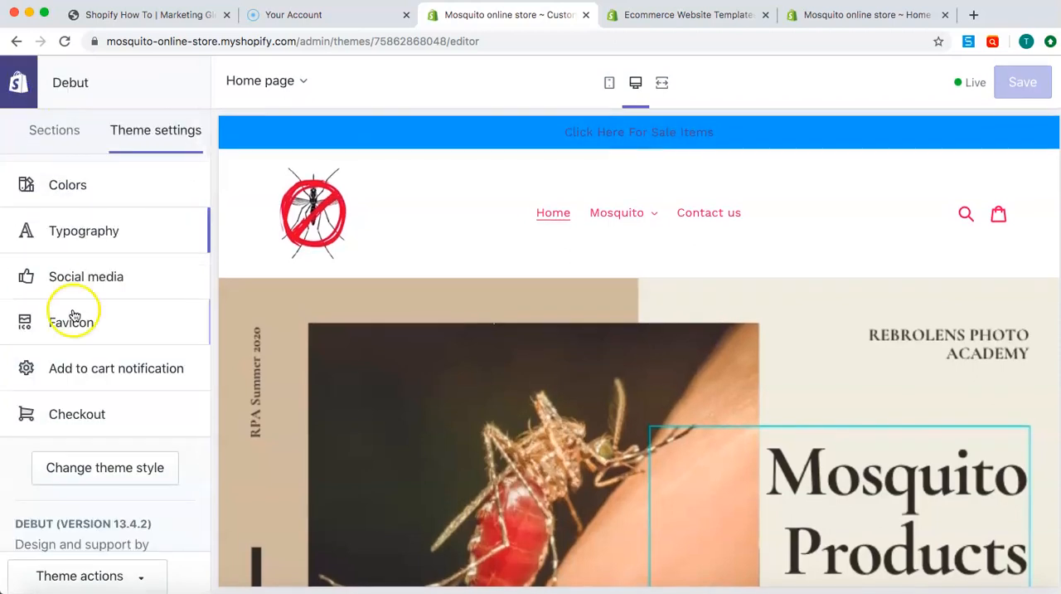
Examine the theme's social media settings, including the sharing image, sharing options and social accounts
click(77, 276)
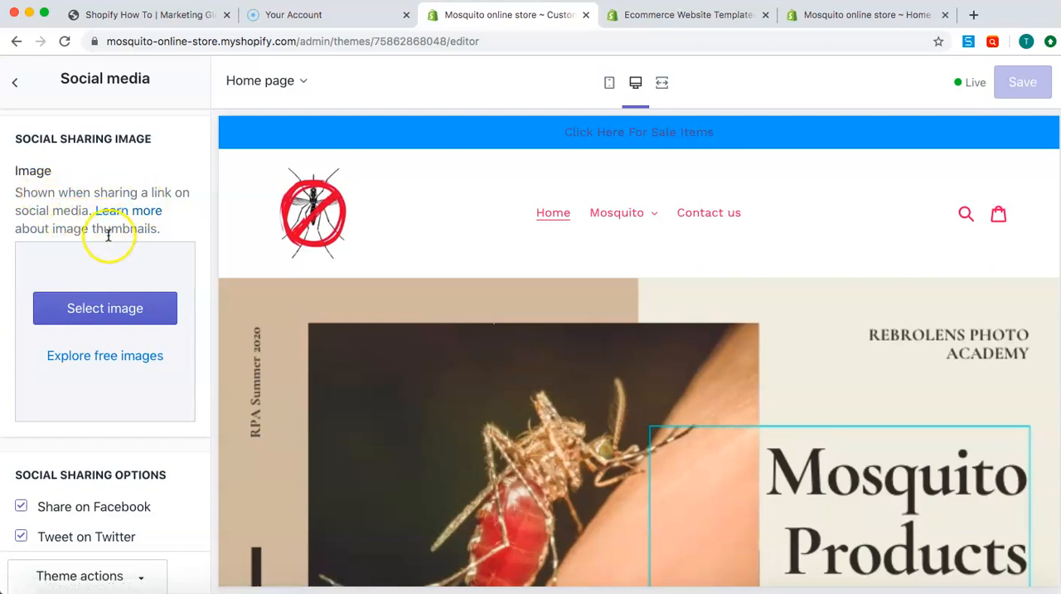
scroll(79, 250, down, 3)
click(33, 372)
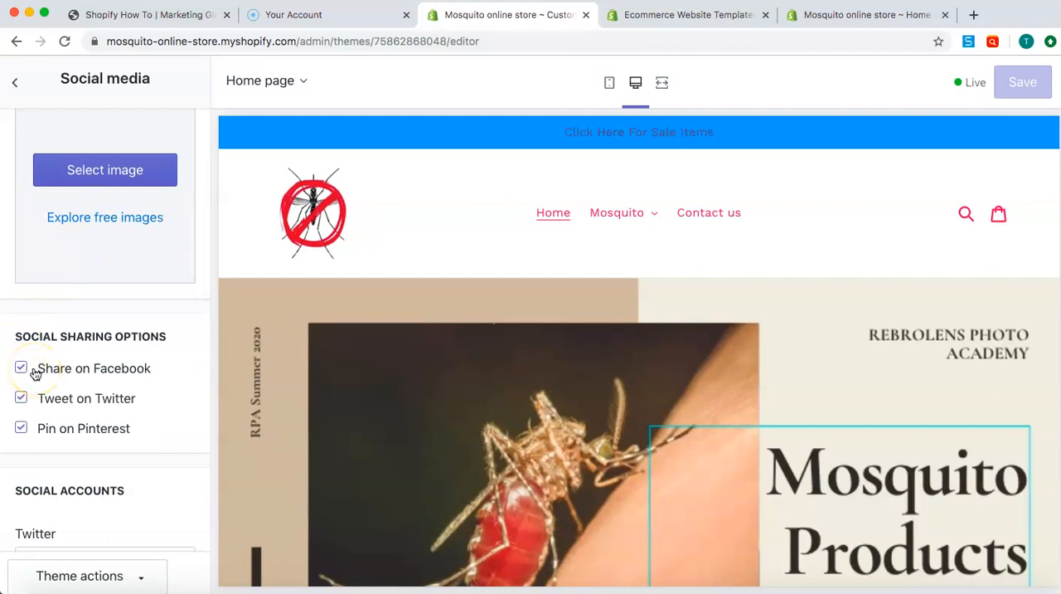
scroll(22, 390, down, 1)
click(83, 174)
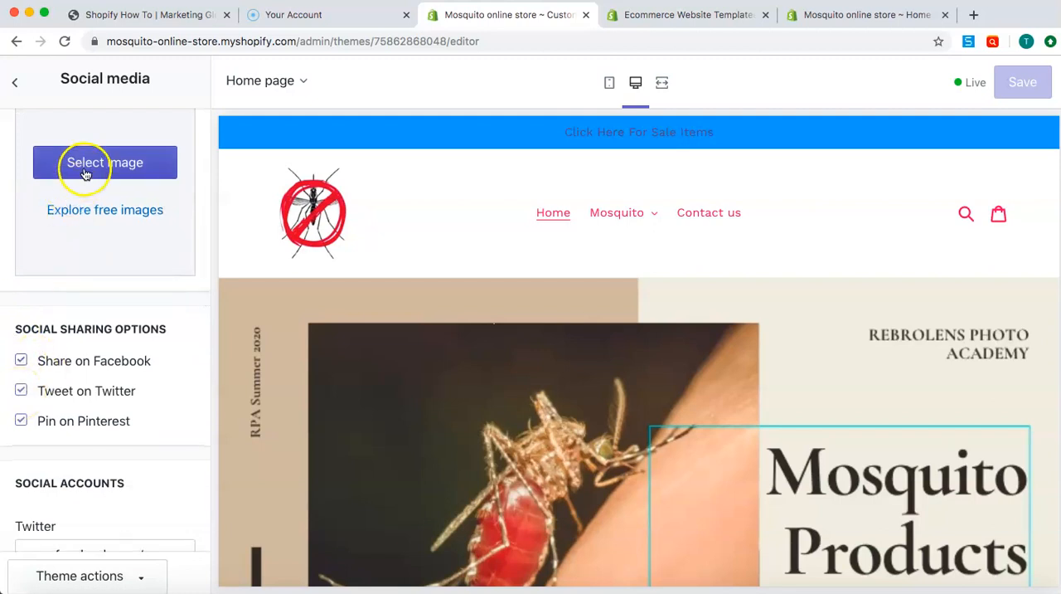
scroll(85, 118, down, 5)
scroll(87, 116, down, 5)
scroll(87, 120, up, 10)
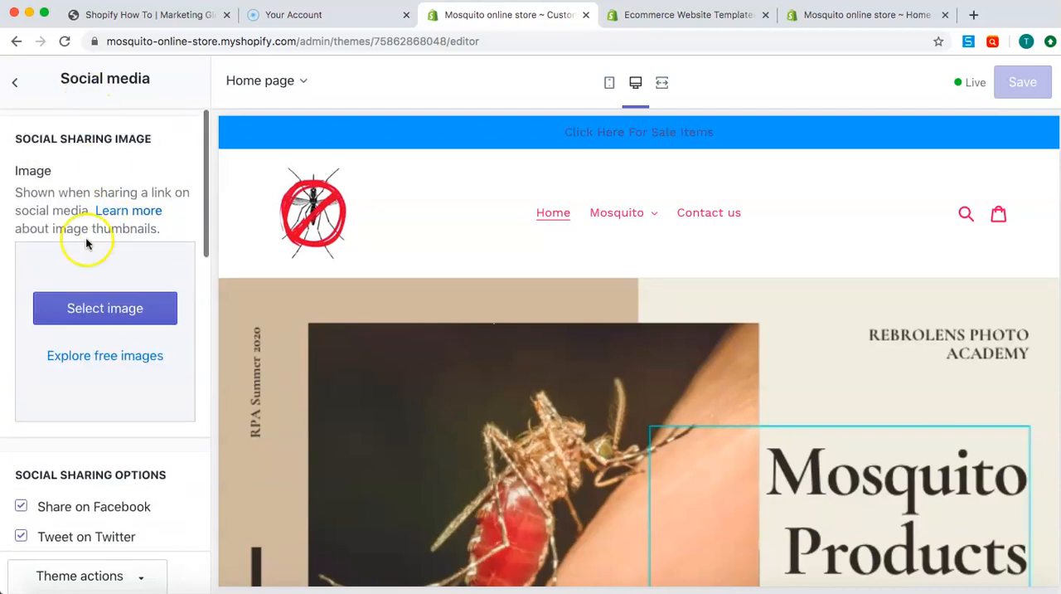
click(13, 85)
Examine the theme's favicon image setting with its scaled size and the add to cart notification option
scroll(73, 360, down, 1)
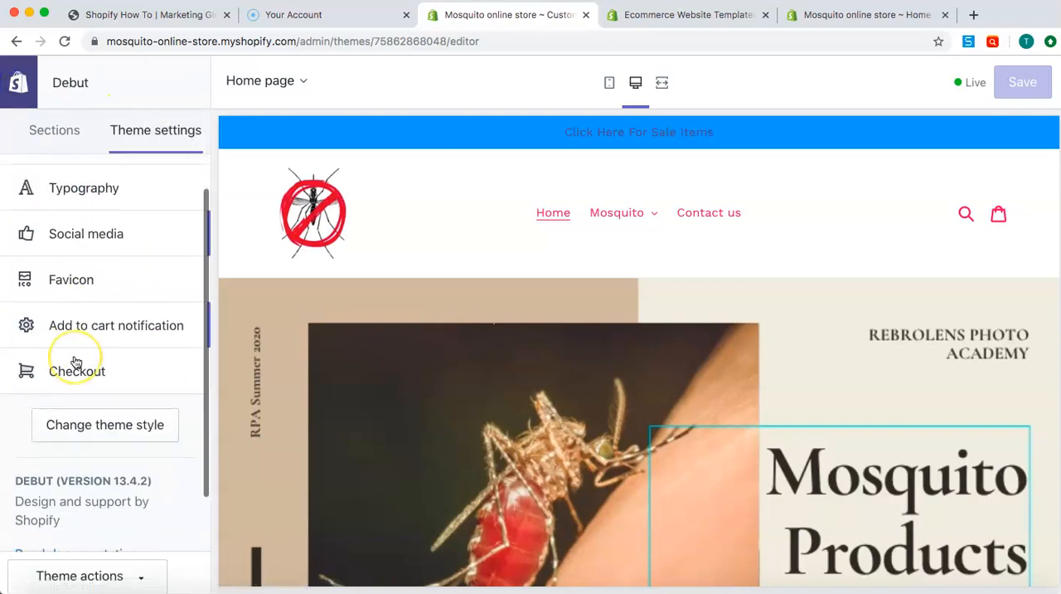
click(62, 278)
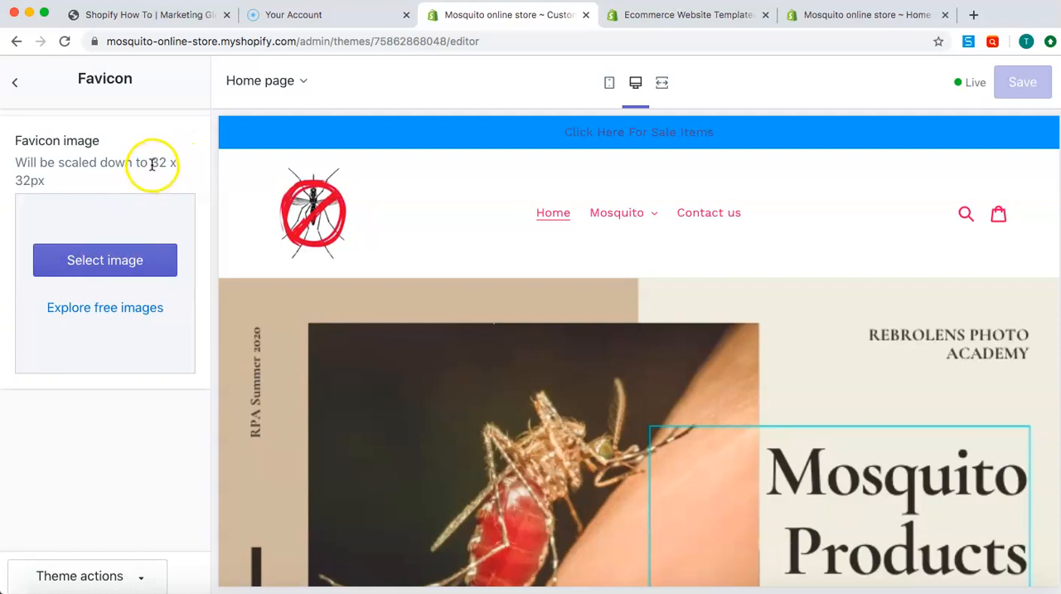
drag(163, 164, 169, 177)
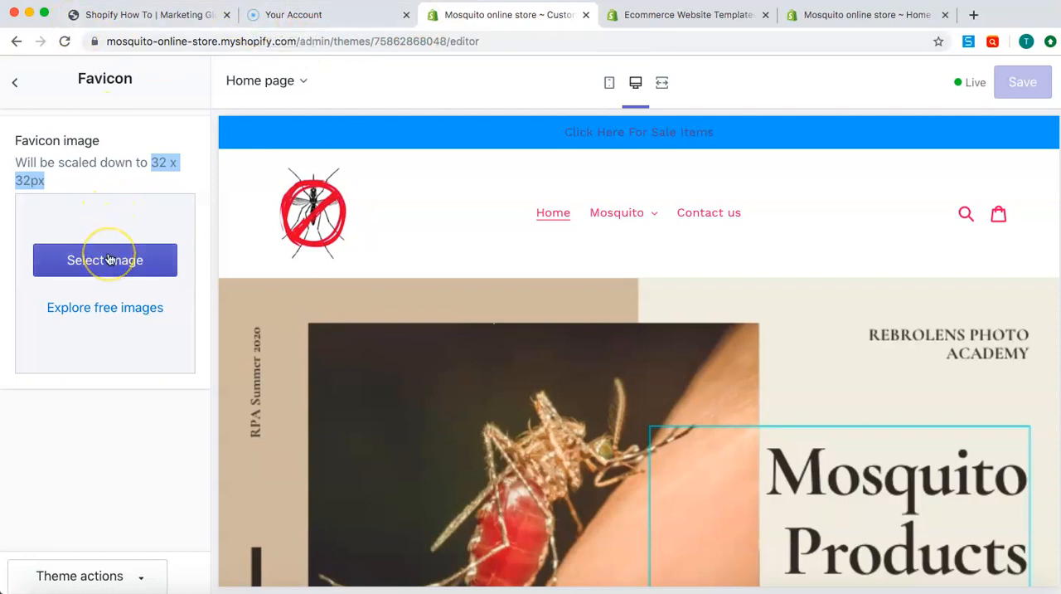
click(157, 183)
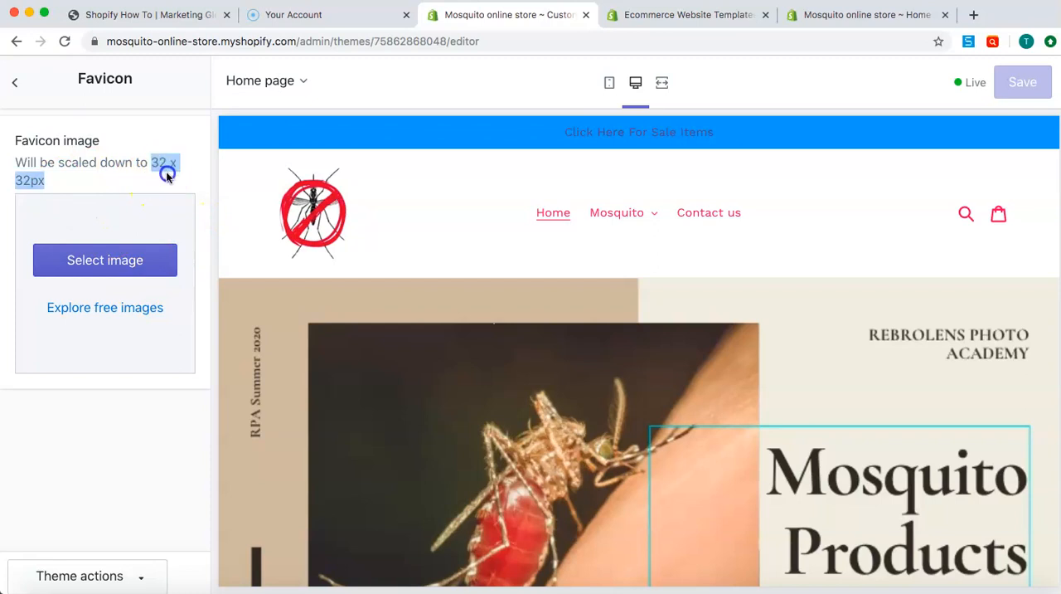
click(20, 85)
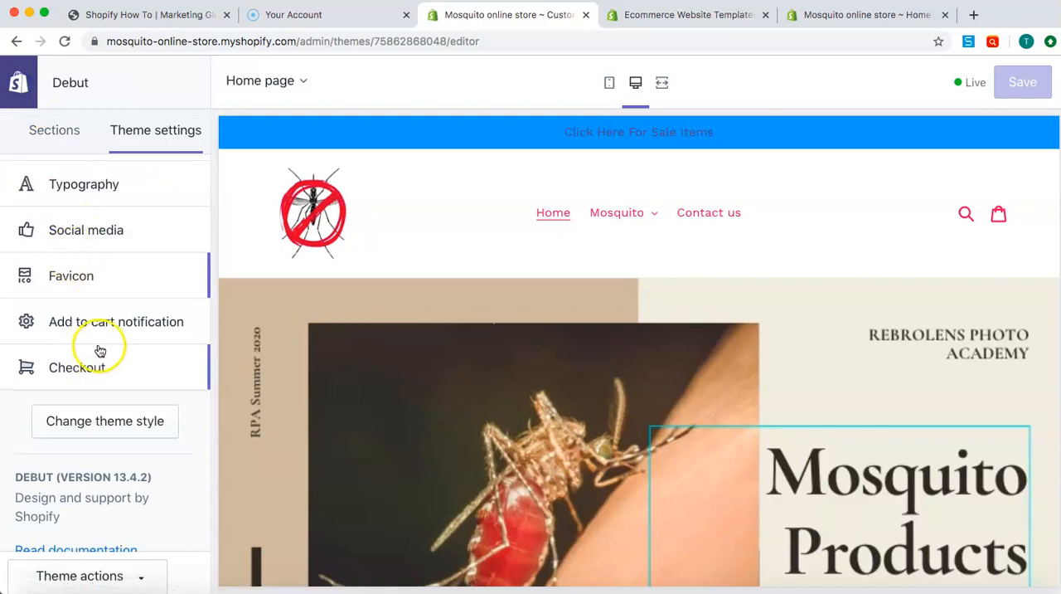
click(126, 326)
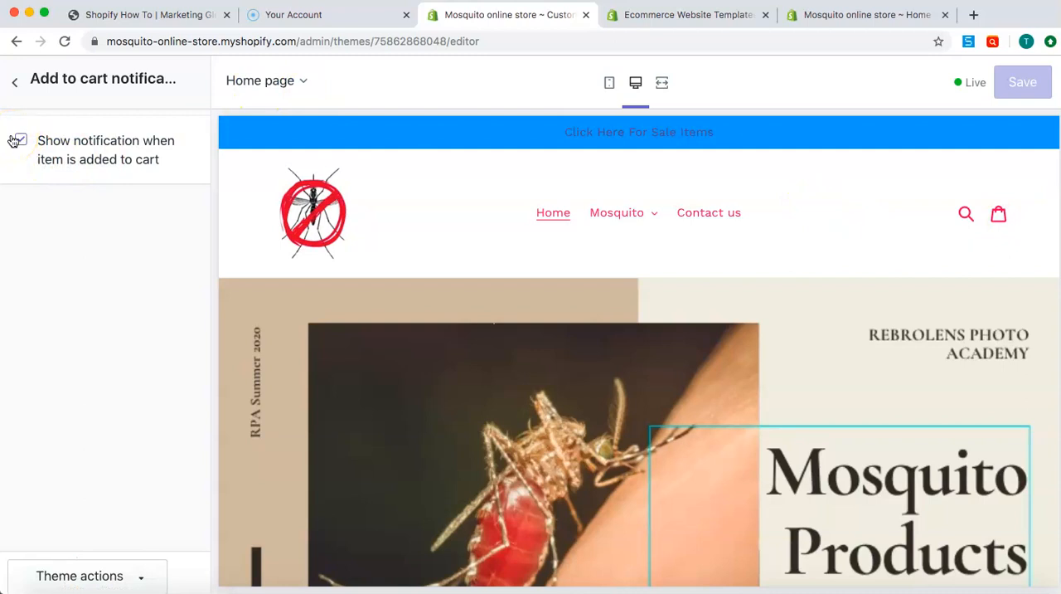
click(16, 88)
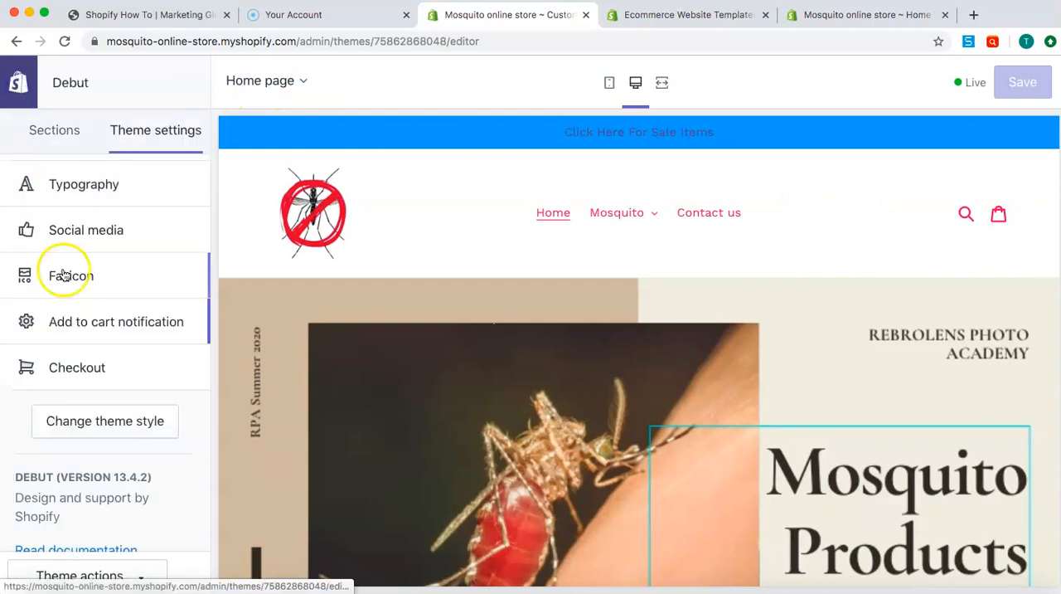
Examine the theme's checkout settings, covering the banner, logo, main content area, order summary, typography and colors
scroll(99, 307, down, 2)
click(111, 316)
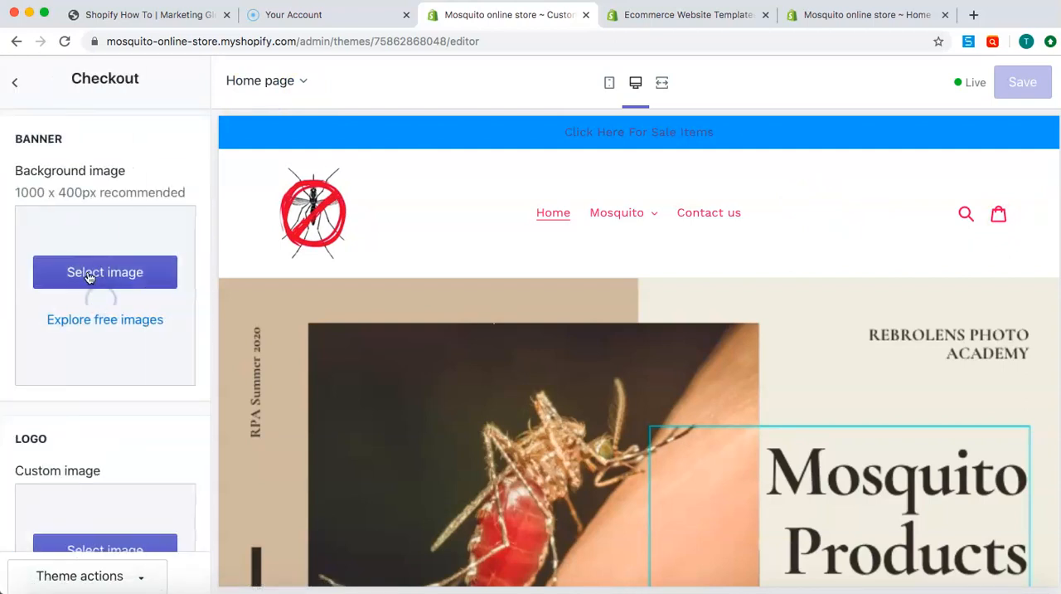
scroll(87, 219, down, 1)
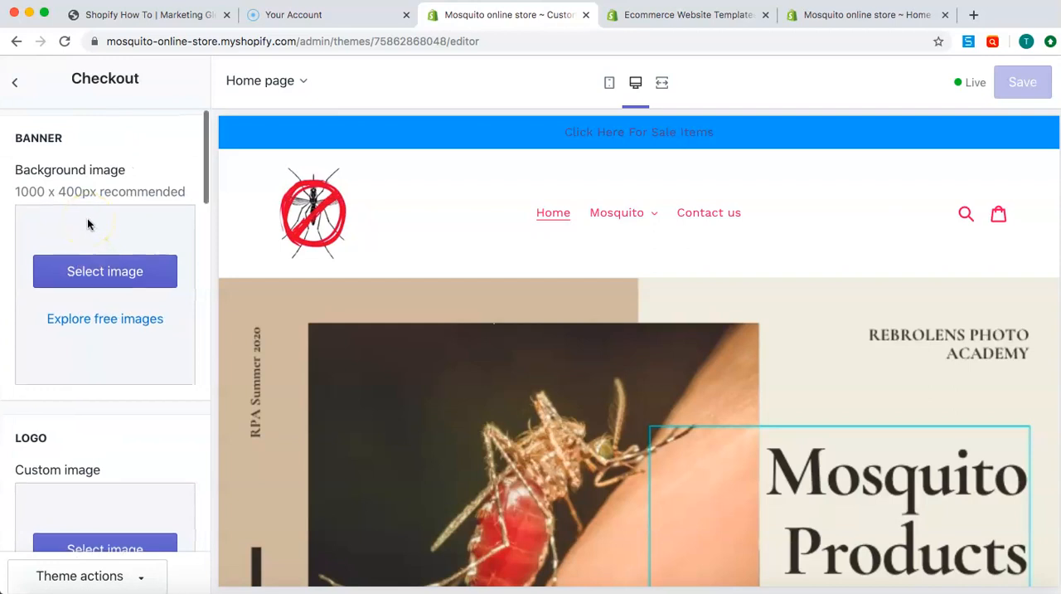
click(83, 282)
scroll(131, 300, down, 4)
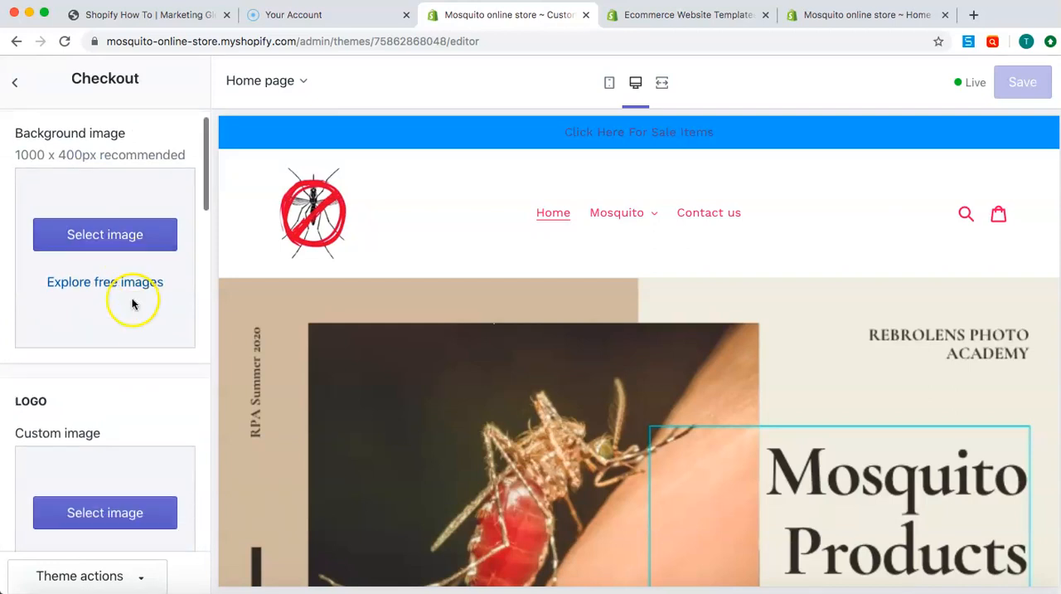
scroll(138, 440, down, 7)
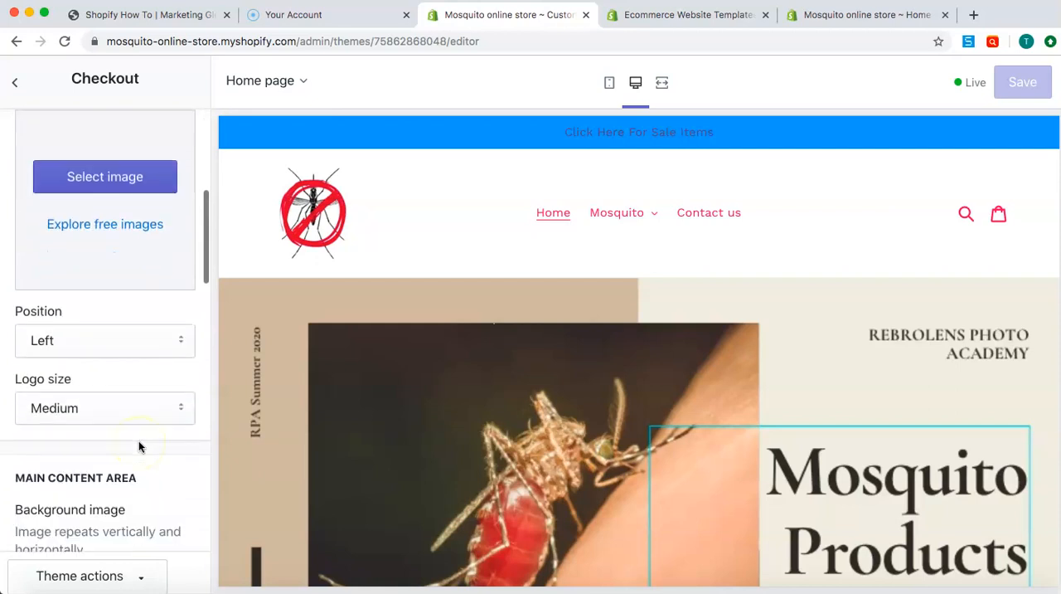
scroll(128, 346, down, 2)
scroll(128, 351, down, 1)
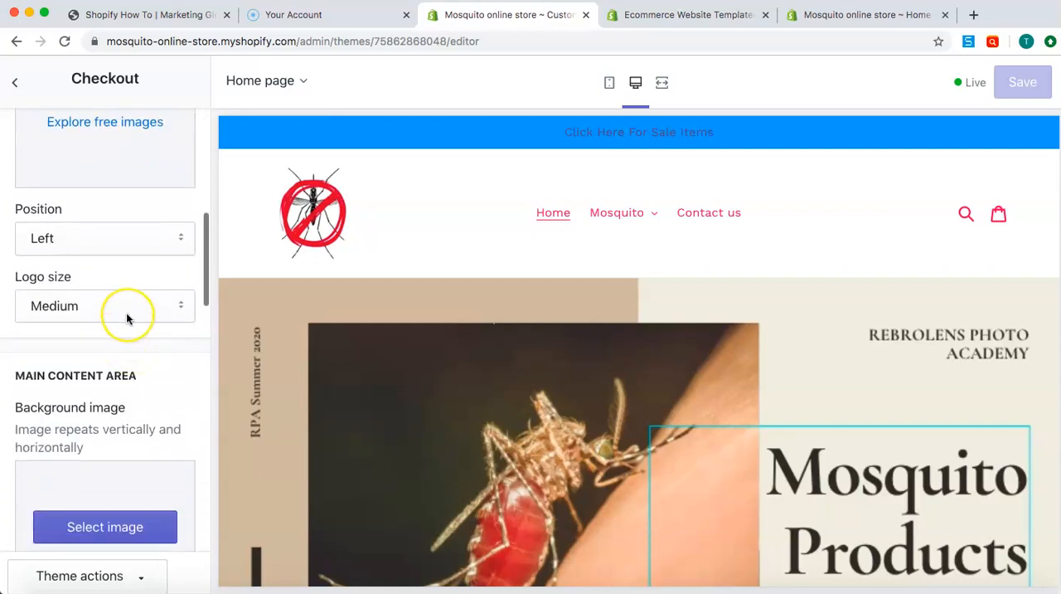
scroll(126, 312, down, 5)
scroll(127, 319, down, 10)
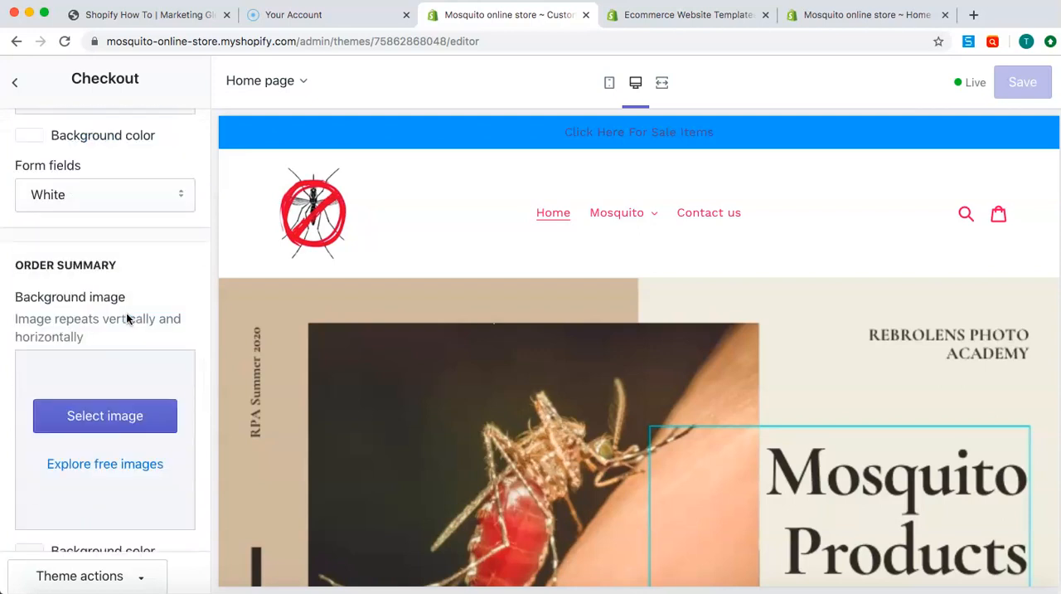
scroll(127, 312, down, 2)
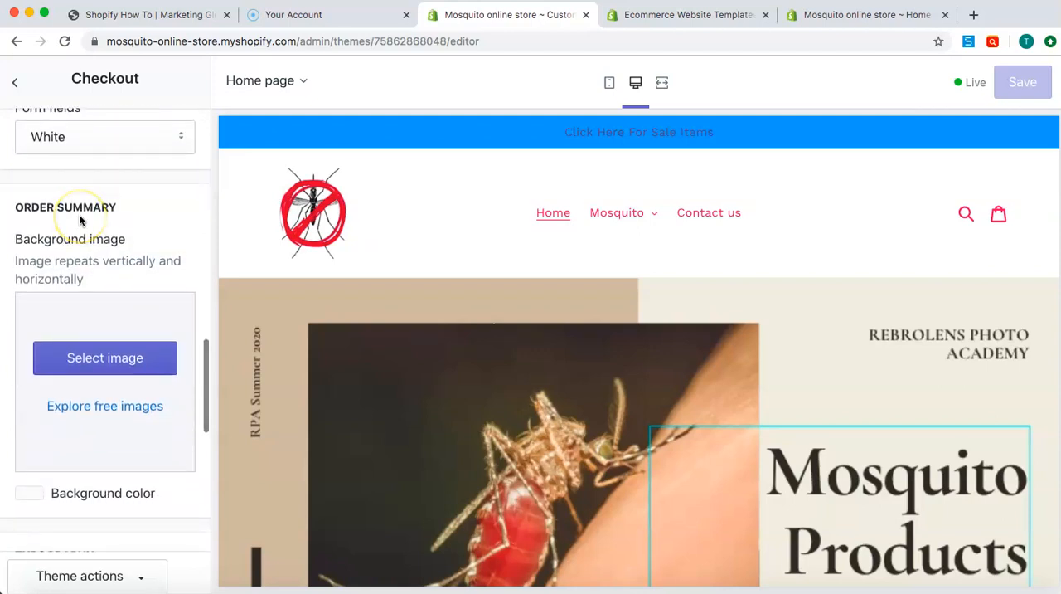
scroll(79, 183, down, 7)
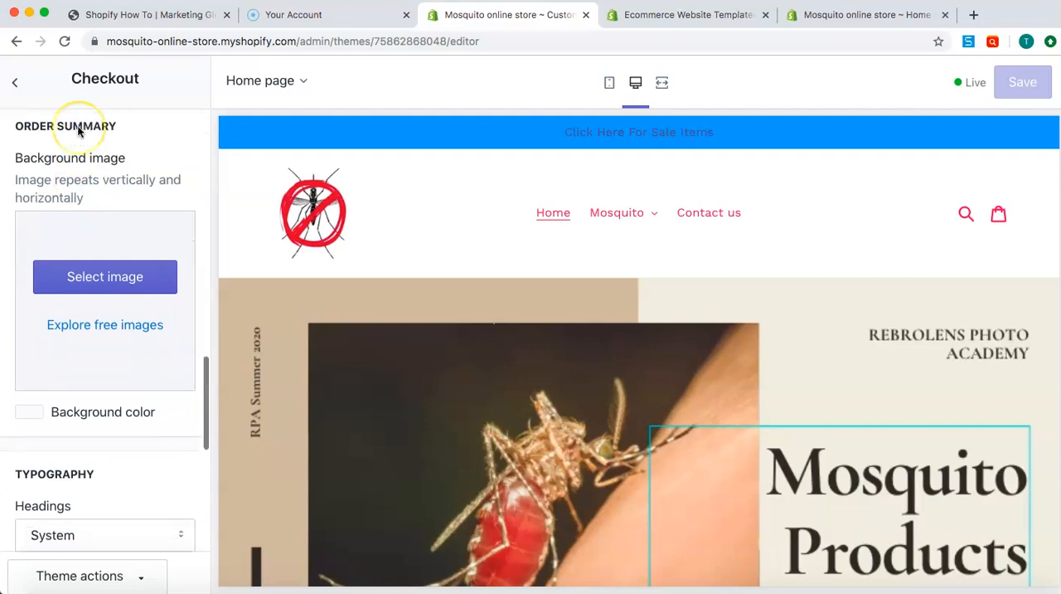
scroll(78, 126, down, 7)
scroll(75, 116, up, 1)
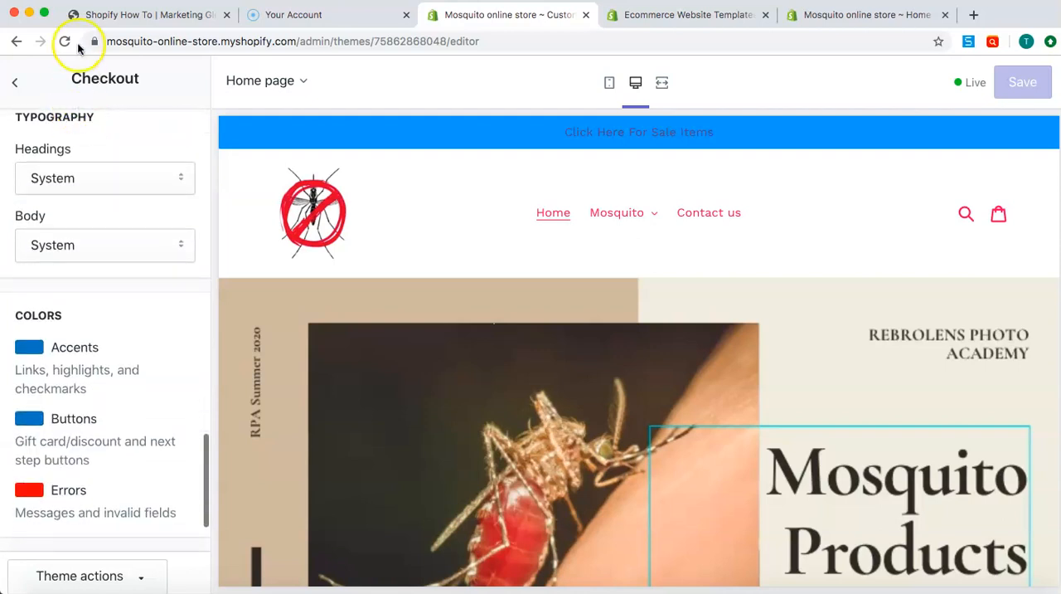
scroll(118, 243, up, 6)
scroll(119, 250, up, 8)
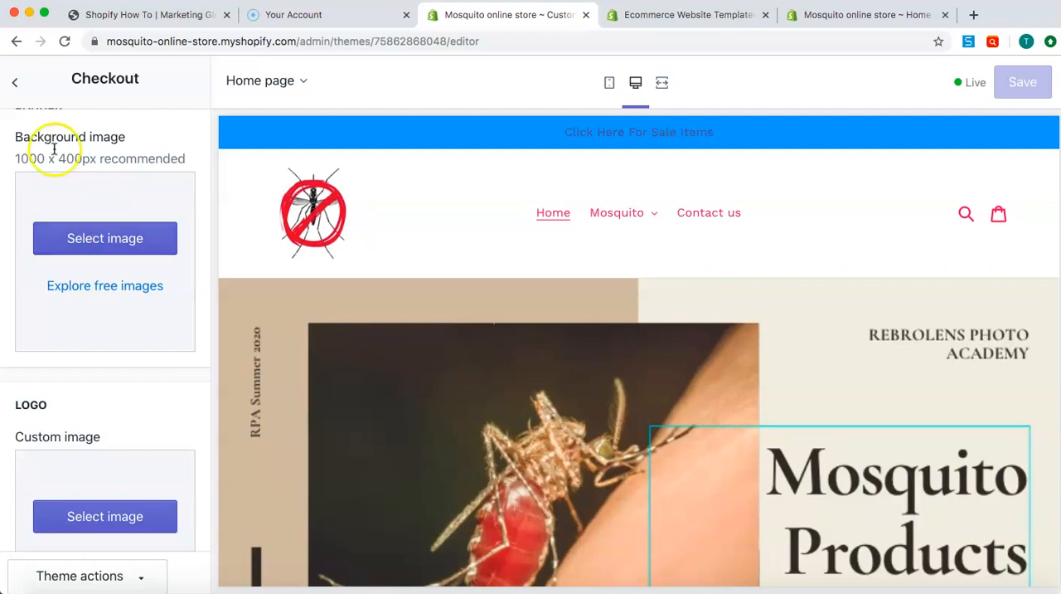
scroll(53, 150, up, 2)
scroll(56, 151, down, 10)
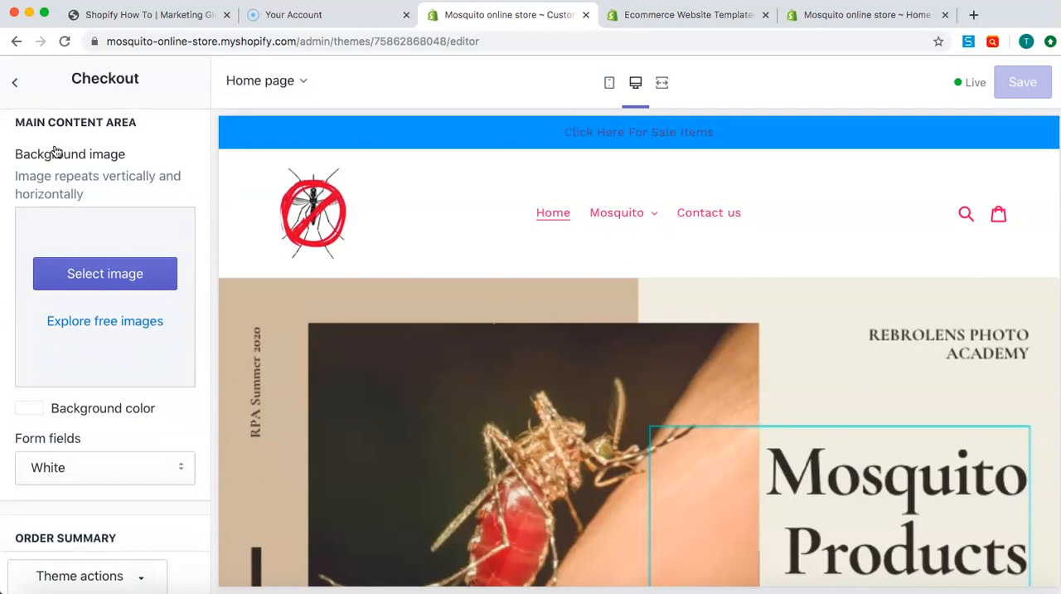
scroll(83, 238, up, 10)
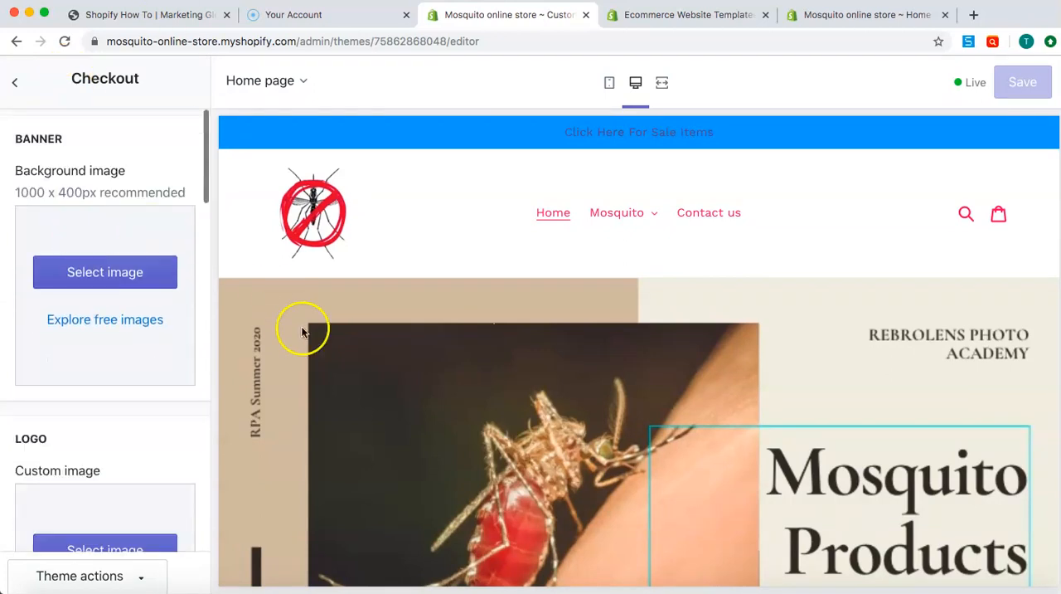
Leave the checkout settings, return to the theme's sections and switch the edited page from Home page to Product pages
click(15, 82)
click(40, 130)
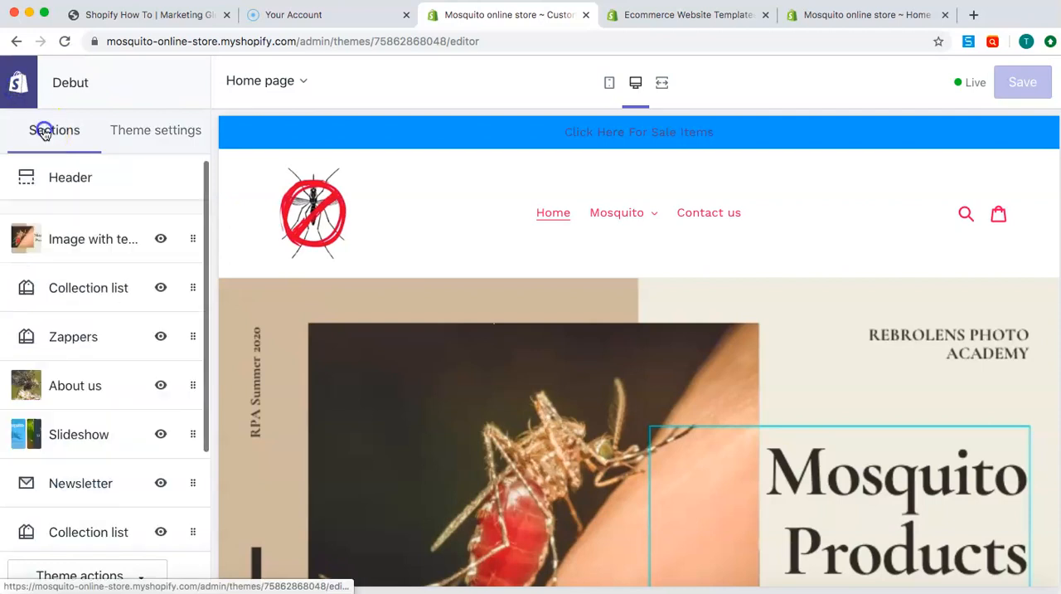
click(300, 82)
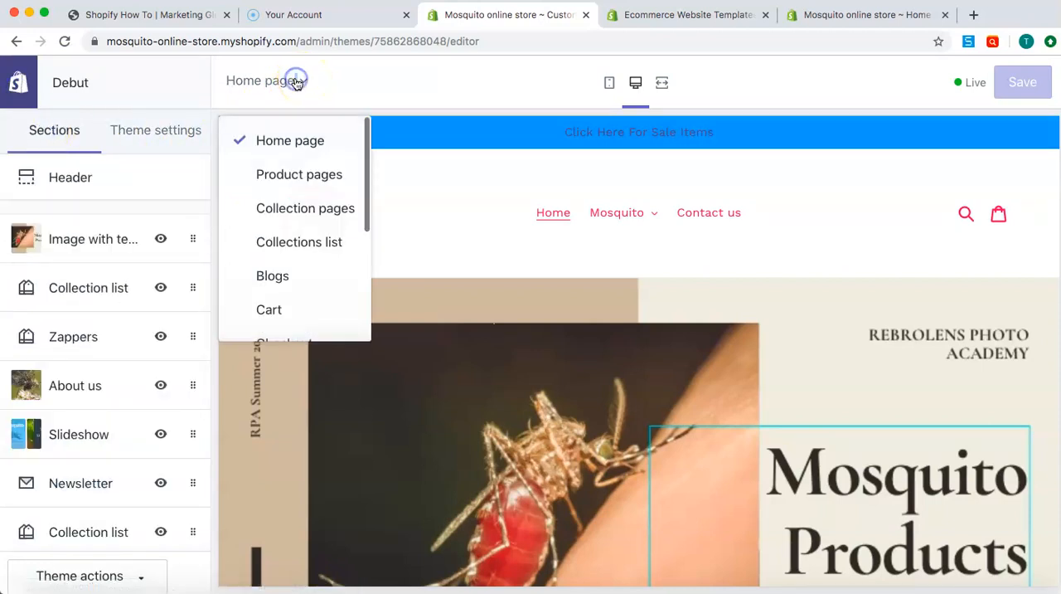
click(282, 184)
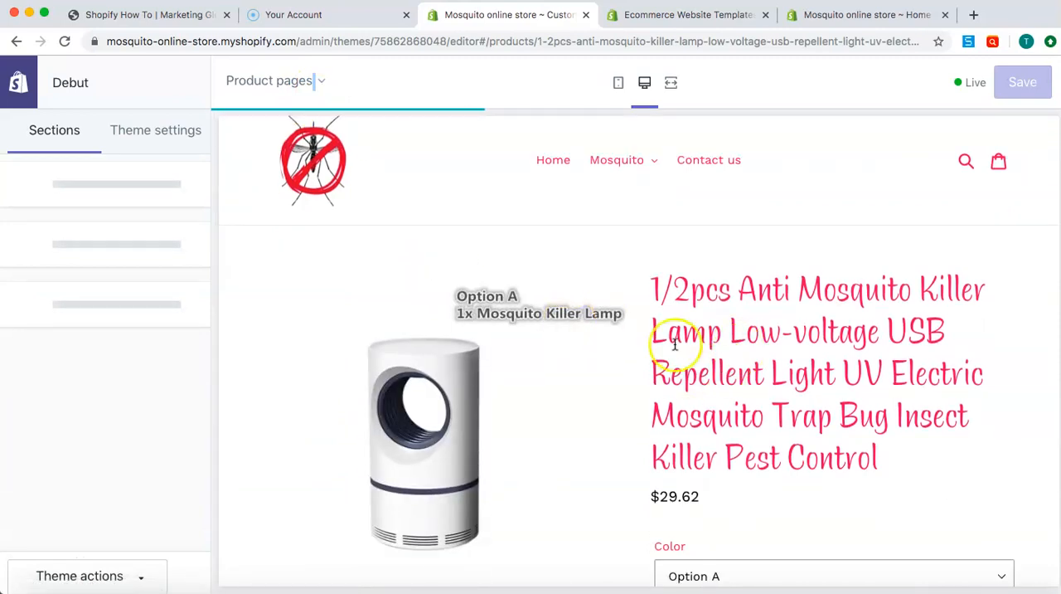
Highlight the product title and choose Option B as the color variant in the product page preview
drag(653, 290, 936, 440)
scroll(952, 447, down, 5)
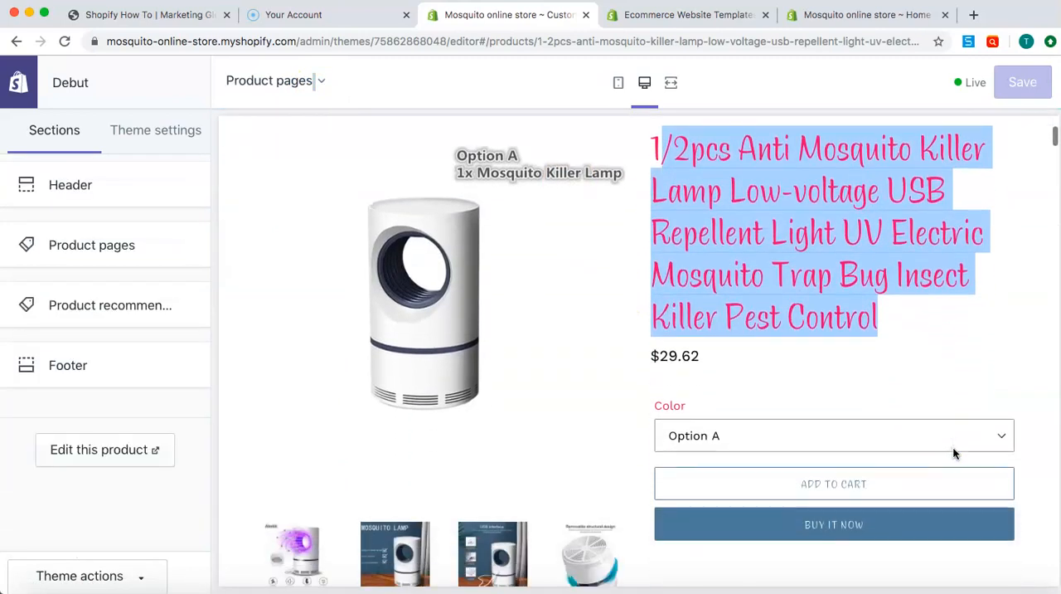
click(914, 376)
click(888, 392)
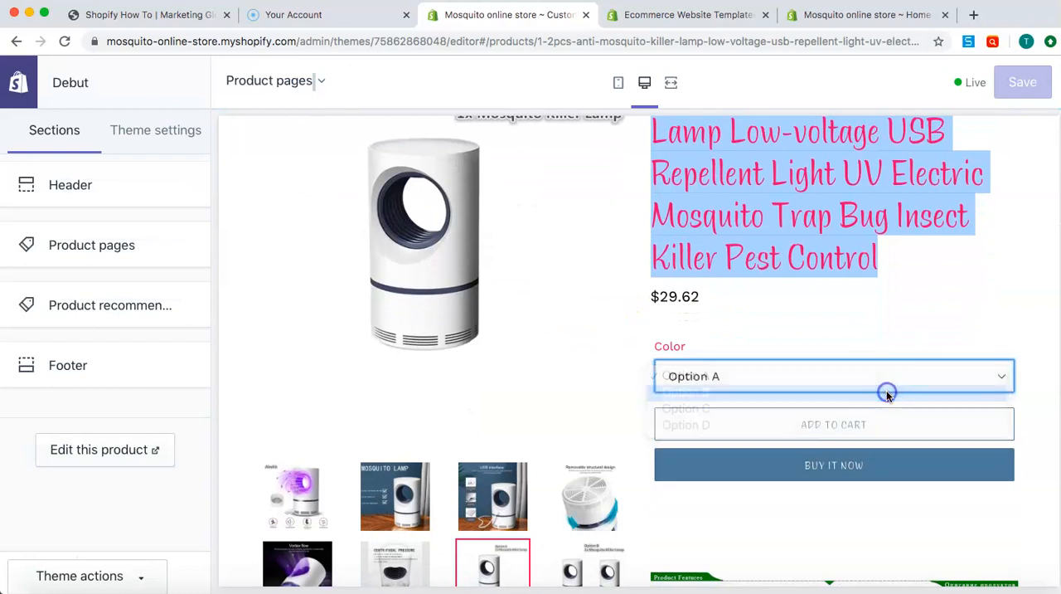
Examine the previewed product page's image thumbnails, purchase buttons and product description
scroll(645, 321, down, 5)
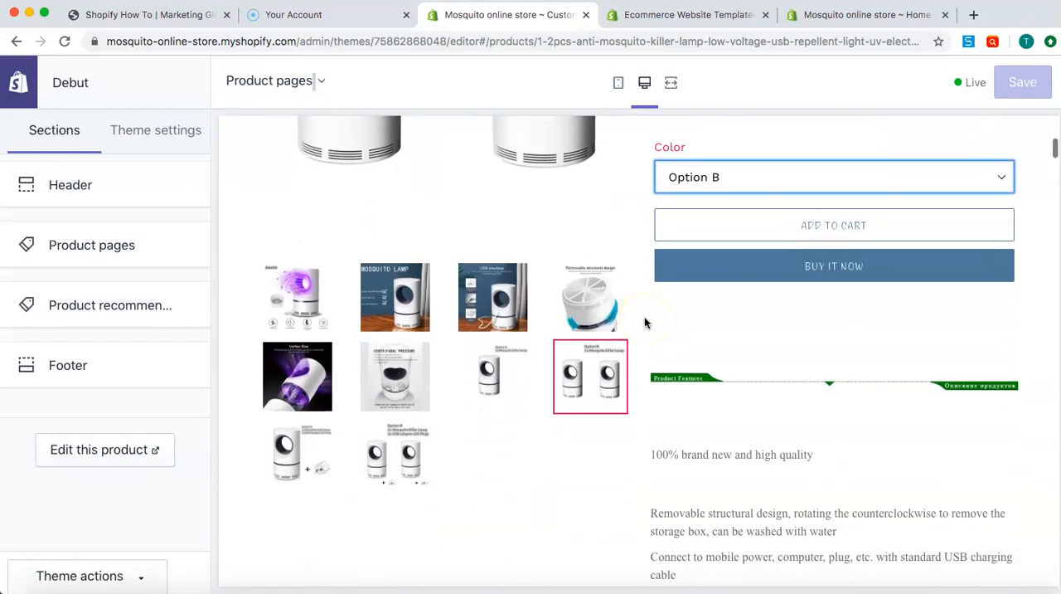
scroll(481, 379, down, 7)
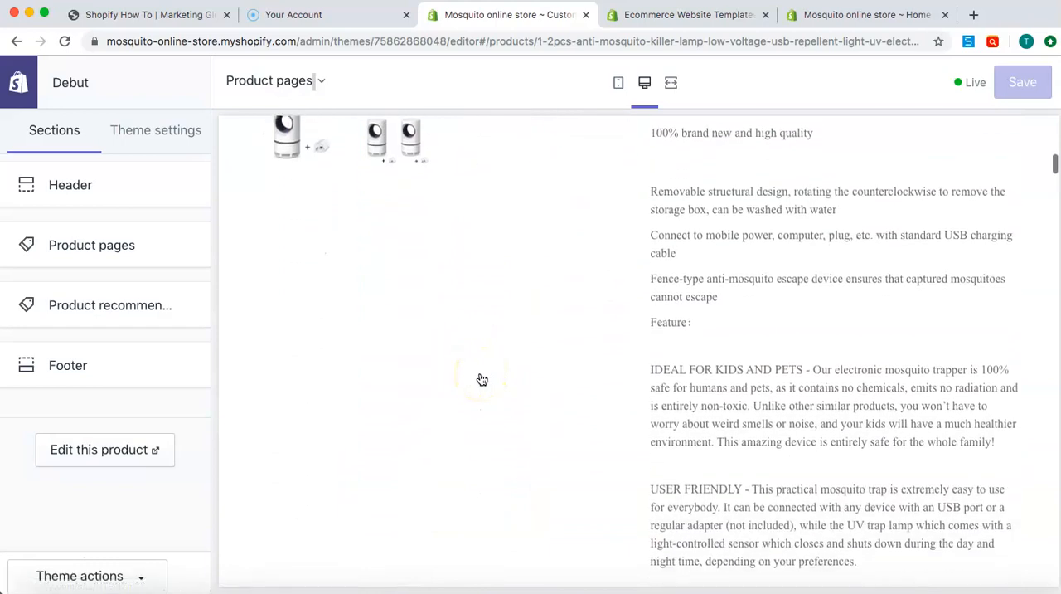
scroll(727, 365, down, 4)
scroll(728, 366, down, 5)
scroll(727, 366, up, 20)
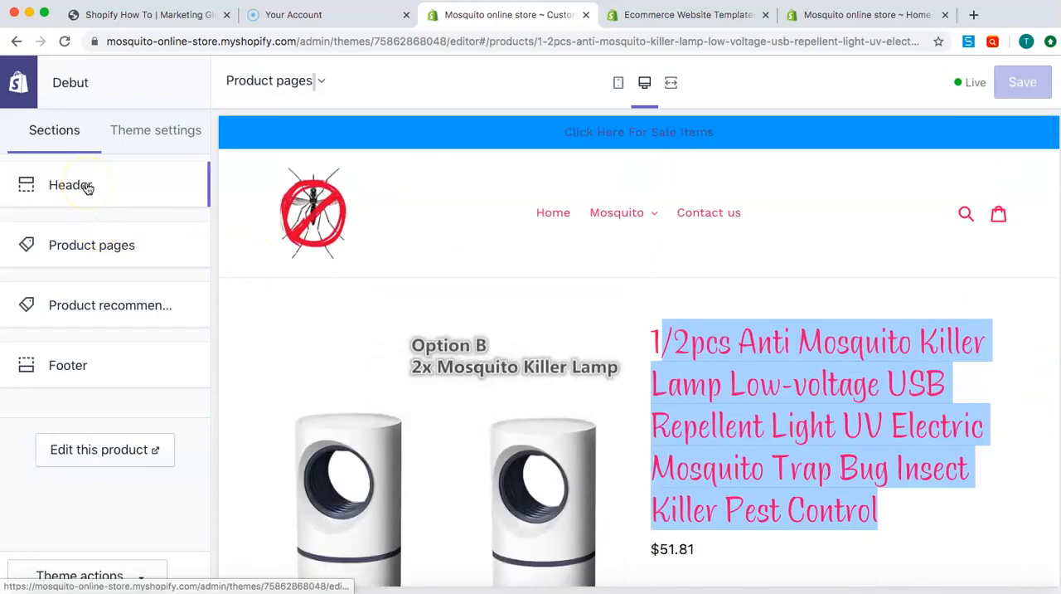
scroll(439, 274, down, 2)
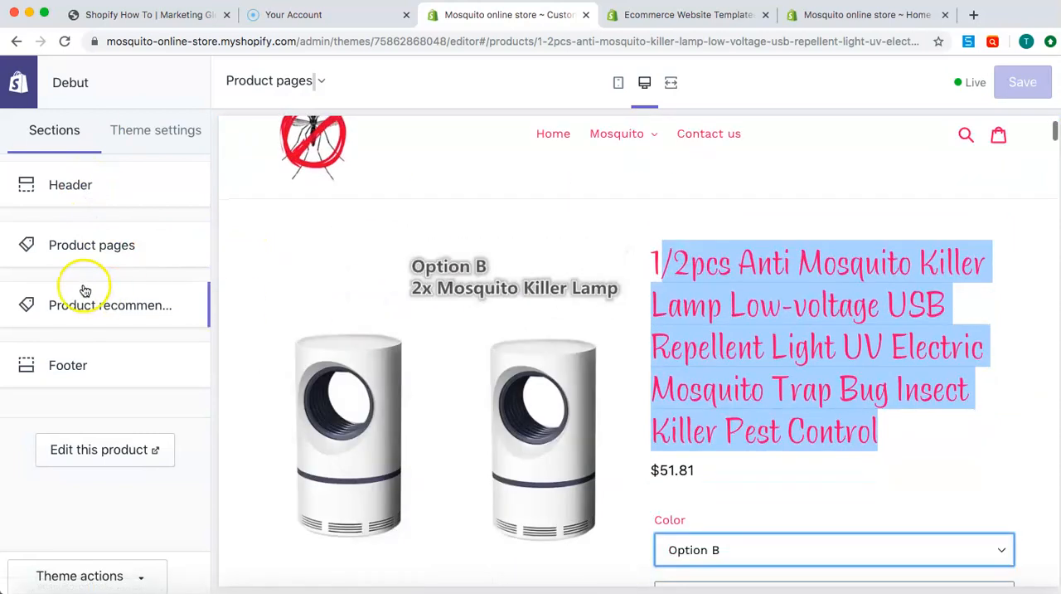
Look at the Product pages section's settings and the Header section's settings down to its social media links
click(71, 240)
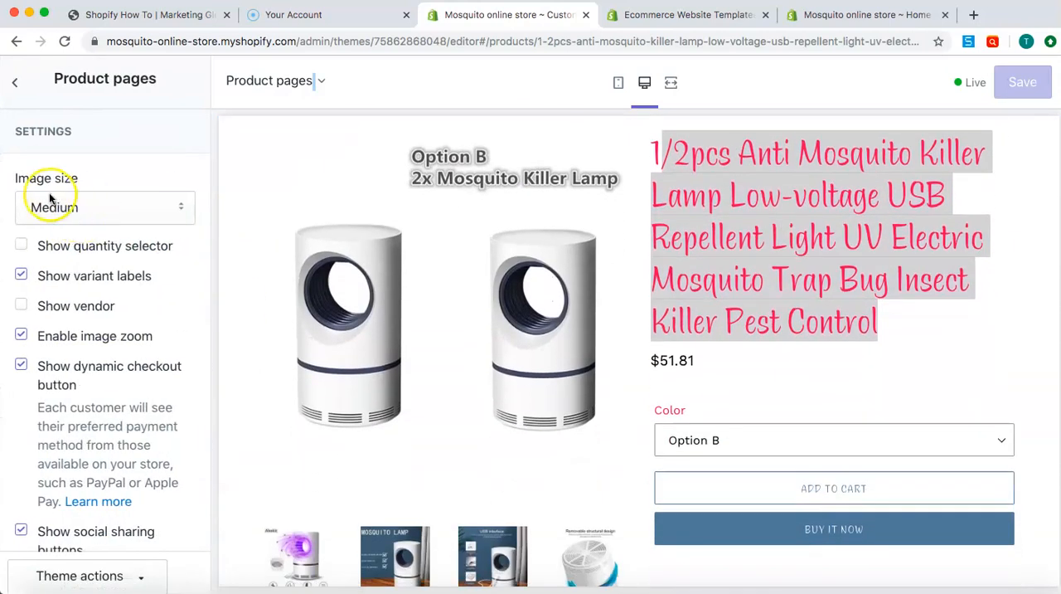
click(14, 82)
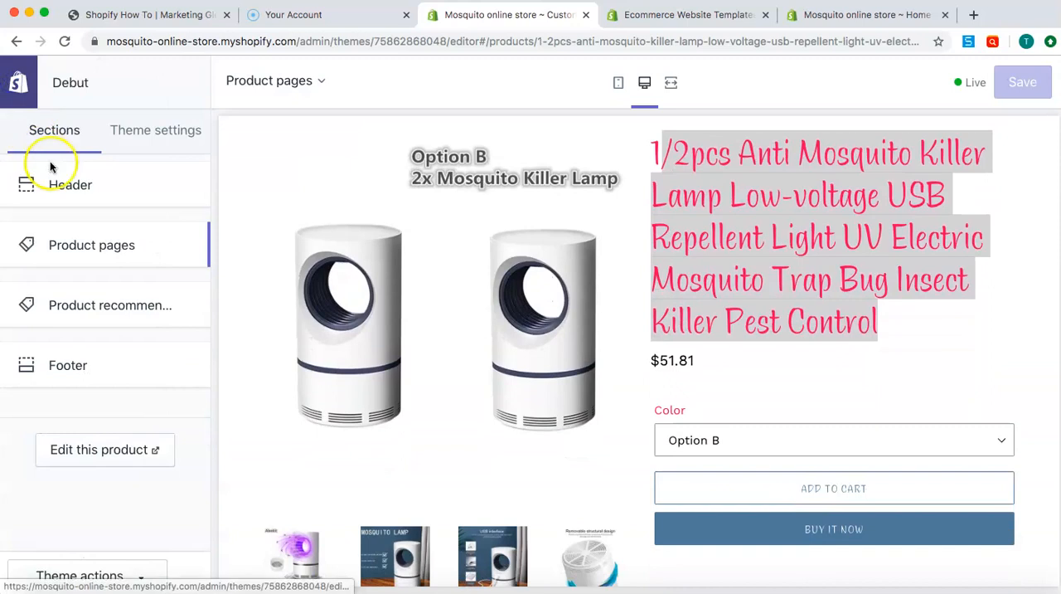
click(75, 185)
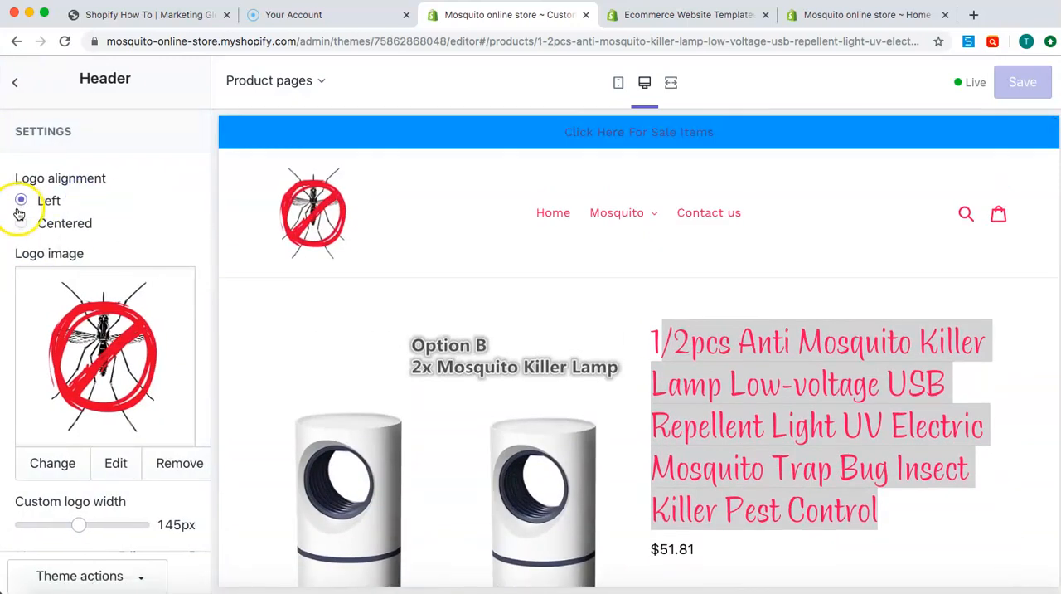
scroll(43, 330, down, 10)
scroll(43, 330, down, 10)
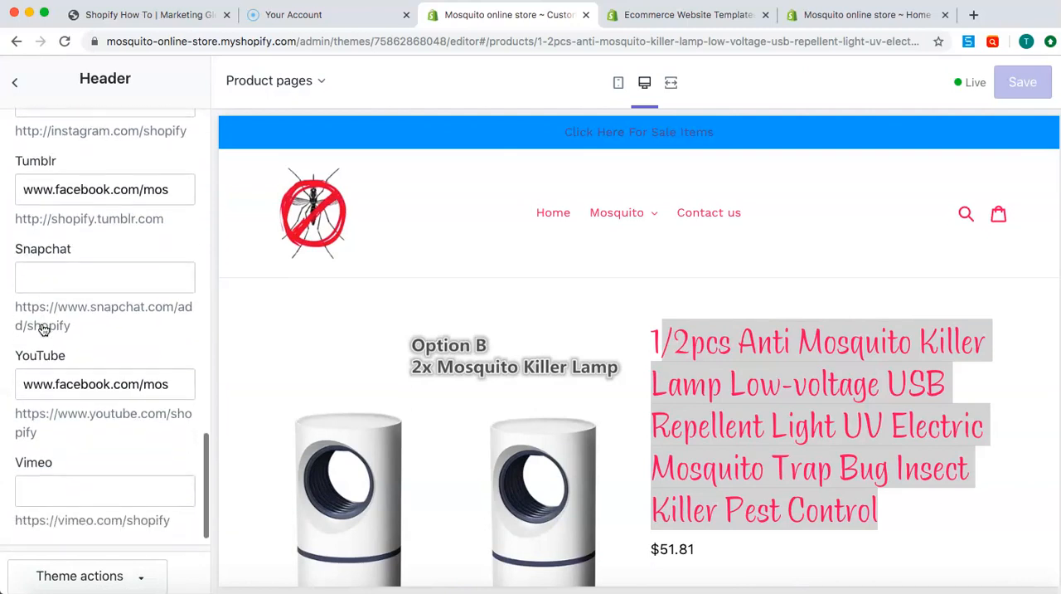
click(13, 81)
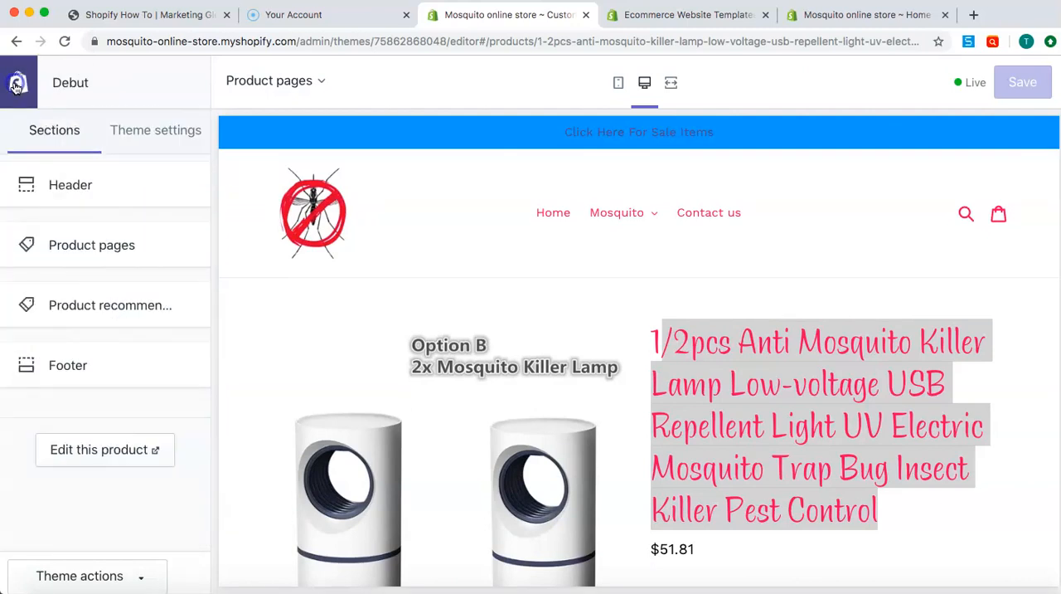
Set the Product pages section's image size to Full-width and check the product page preview
click(80, 249)
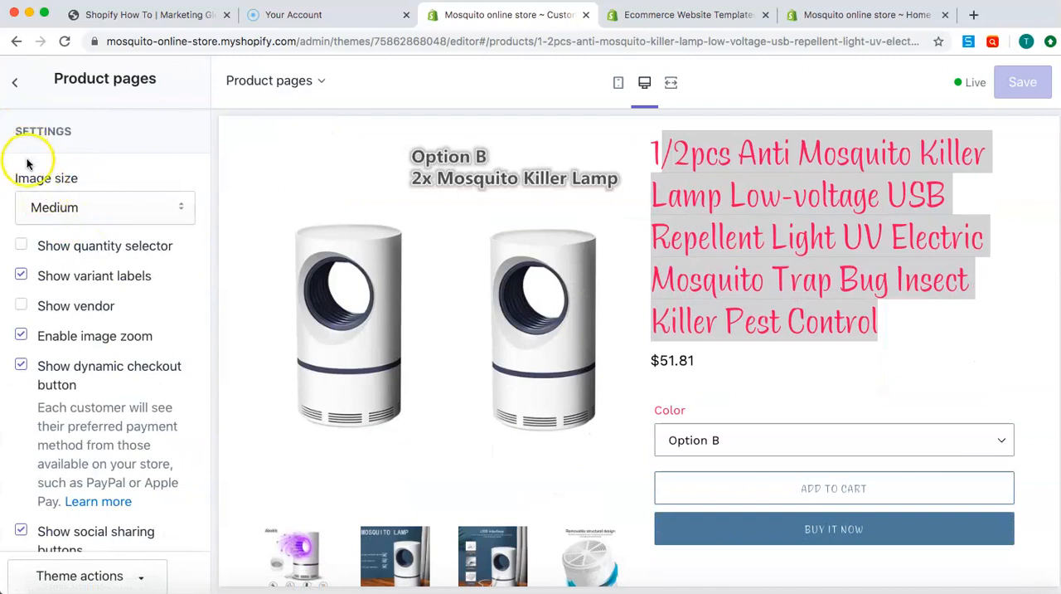
click(103, 208)
click(98, 243)
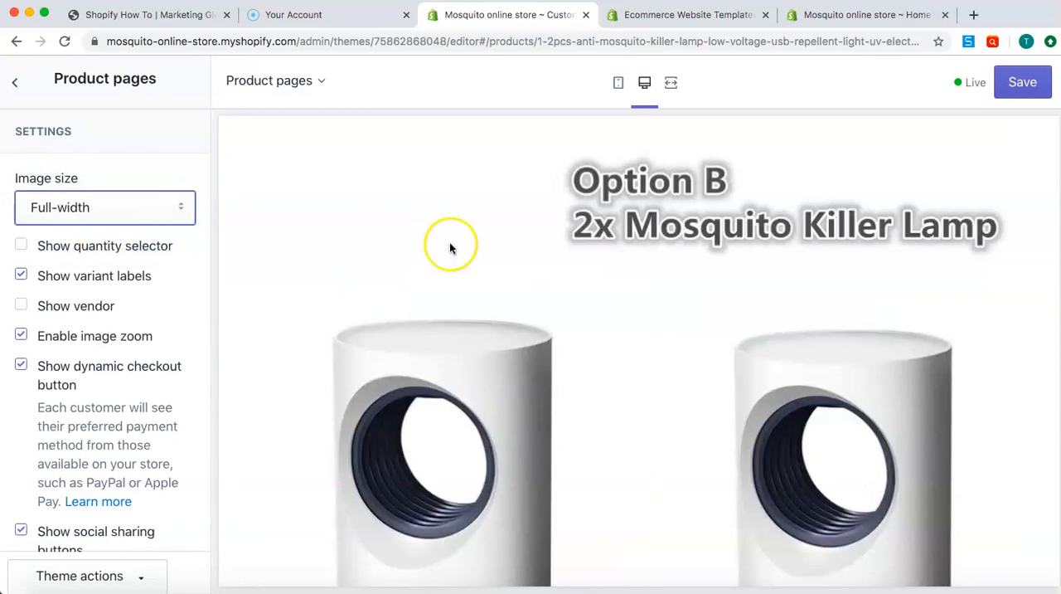
scroll(450, 245, down, 8)
scroll(449, 242, up, 5)
scroll(449, 242, down, 10)
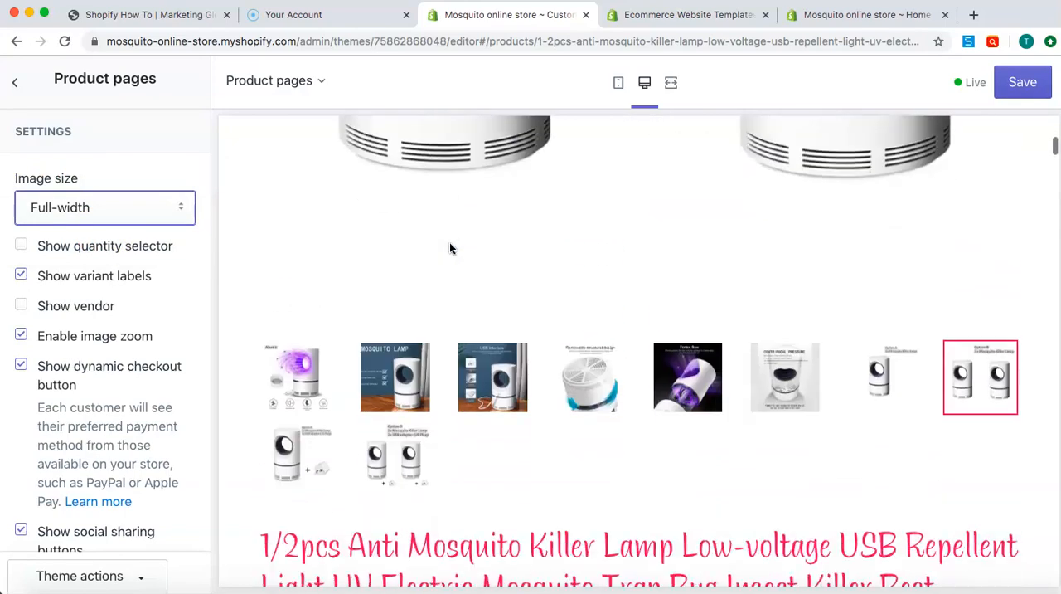
Show the quantity selector on product pages and select the quantity field in the preview
click(22, 247)
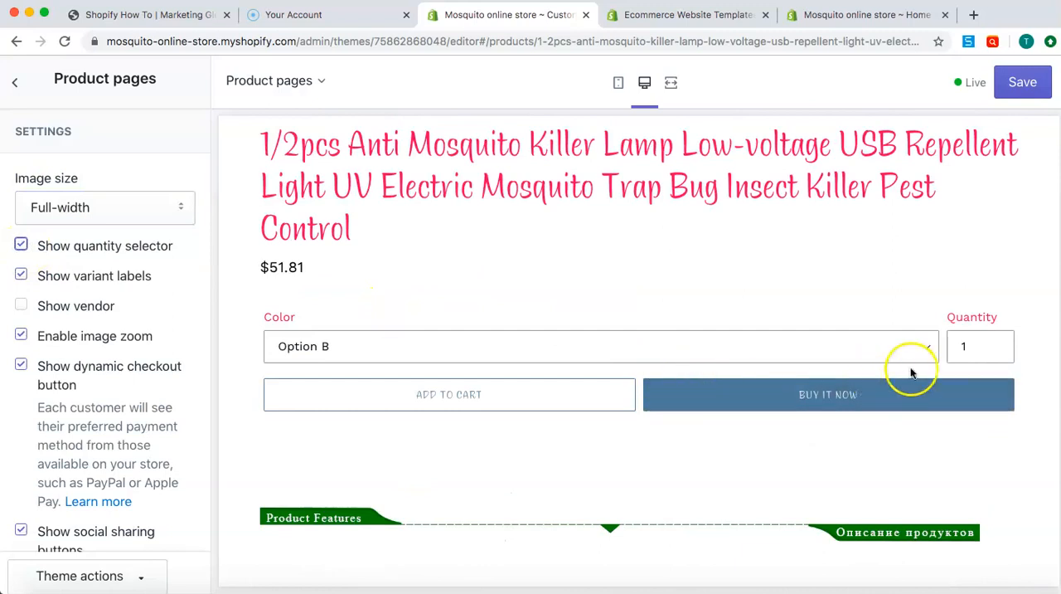
click(970, 349)
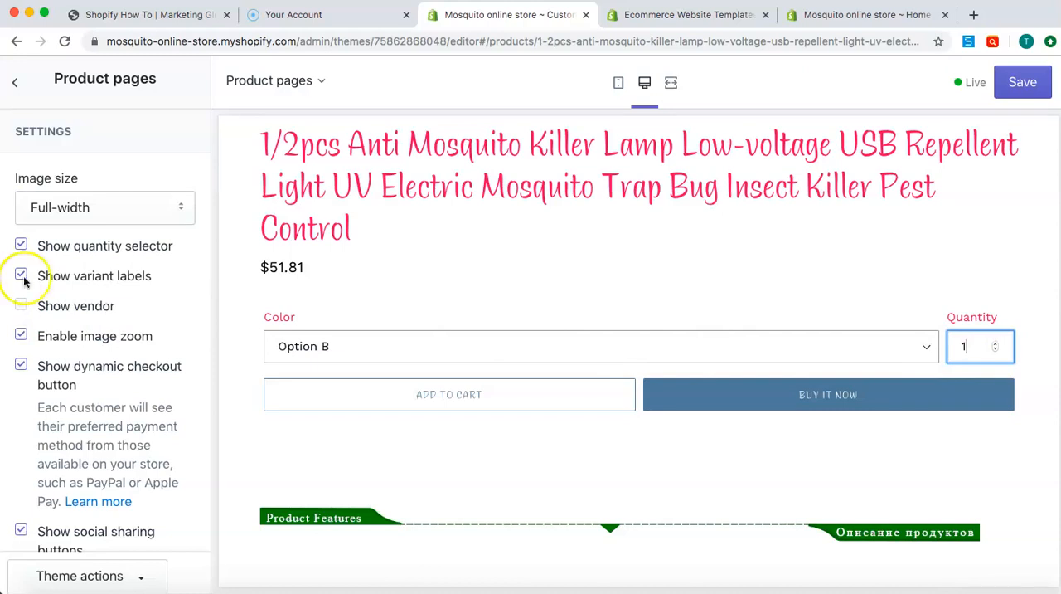
click(214, 43)
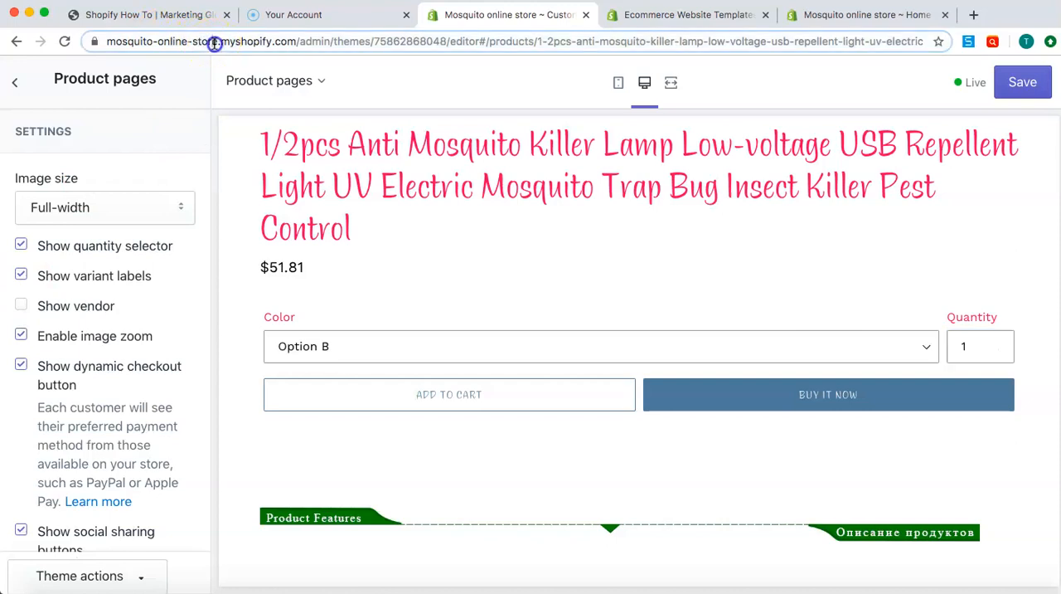
drag(125, 47, 119, 47)
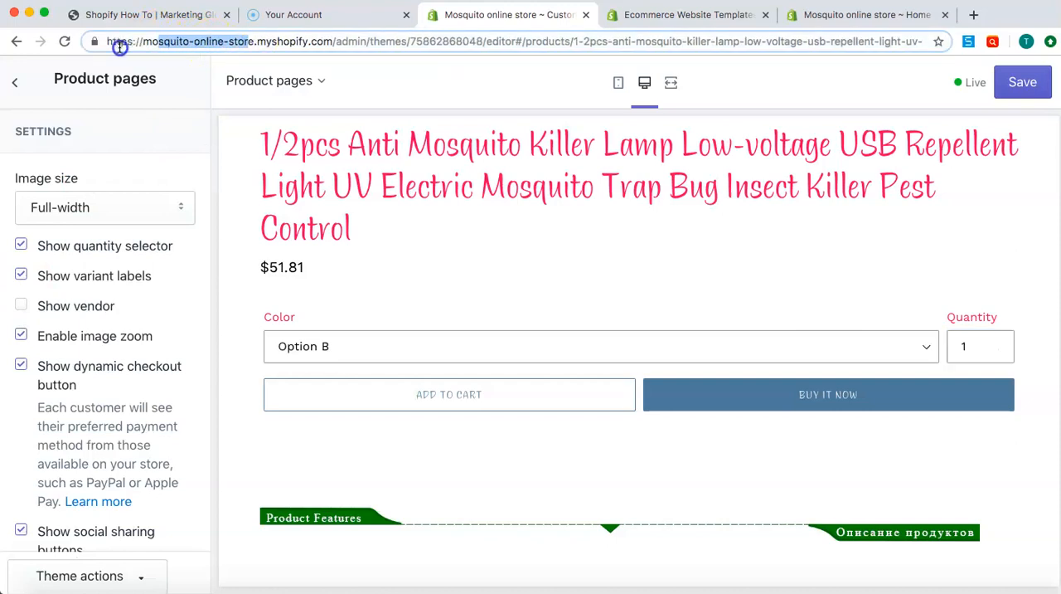
click(253, 44)
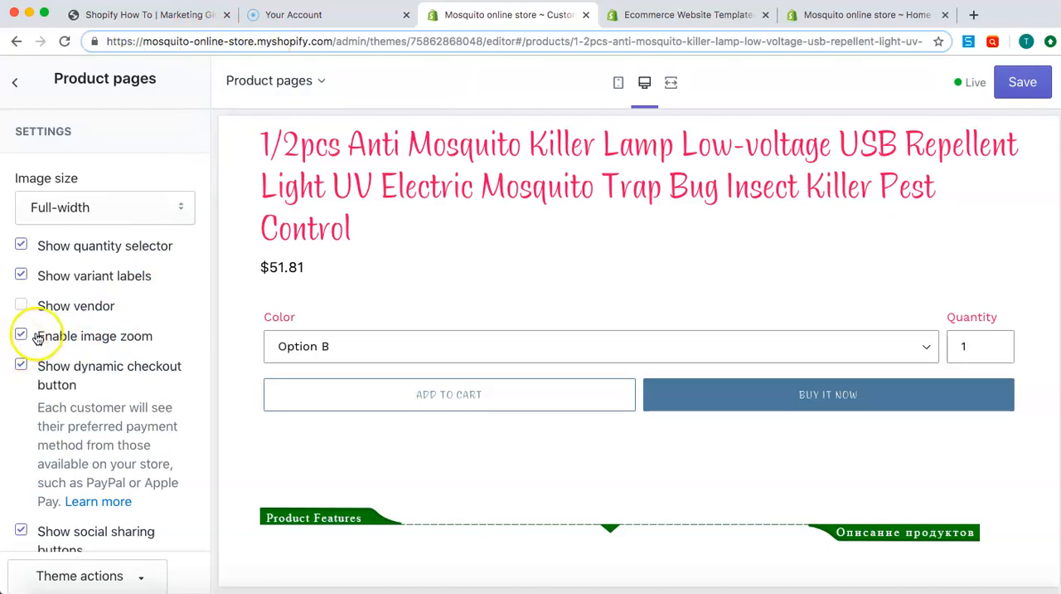
scroll(284, 306, up, 6)
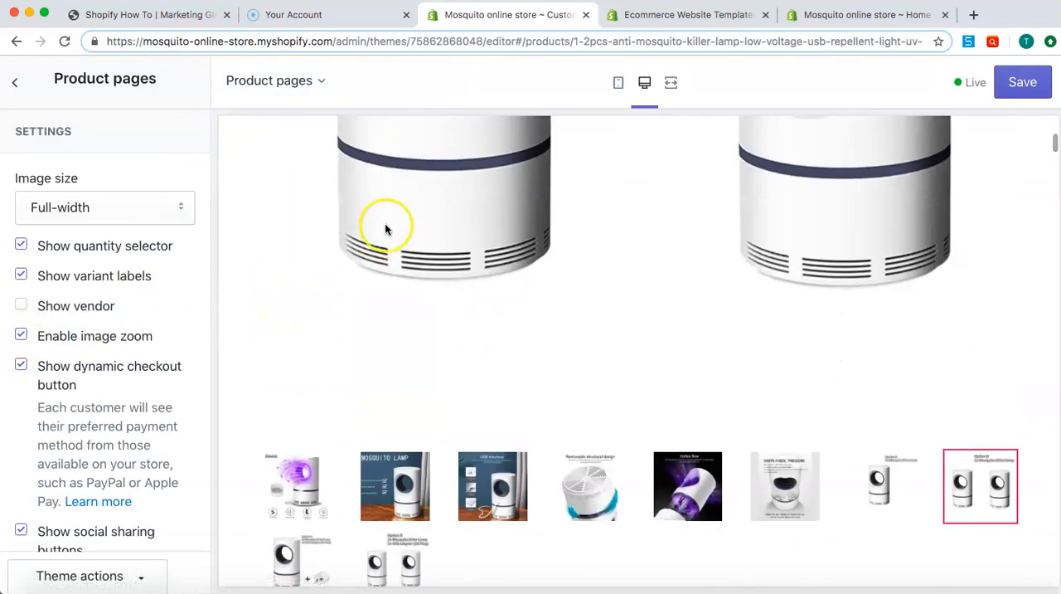
Examine the product page's image zoom, dynamic checkout and social sharing settings, comparing them with the previewed images, purchase buttons and description
scroll(398, 224, up, 4)
click(410, 393)
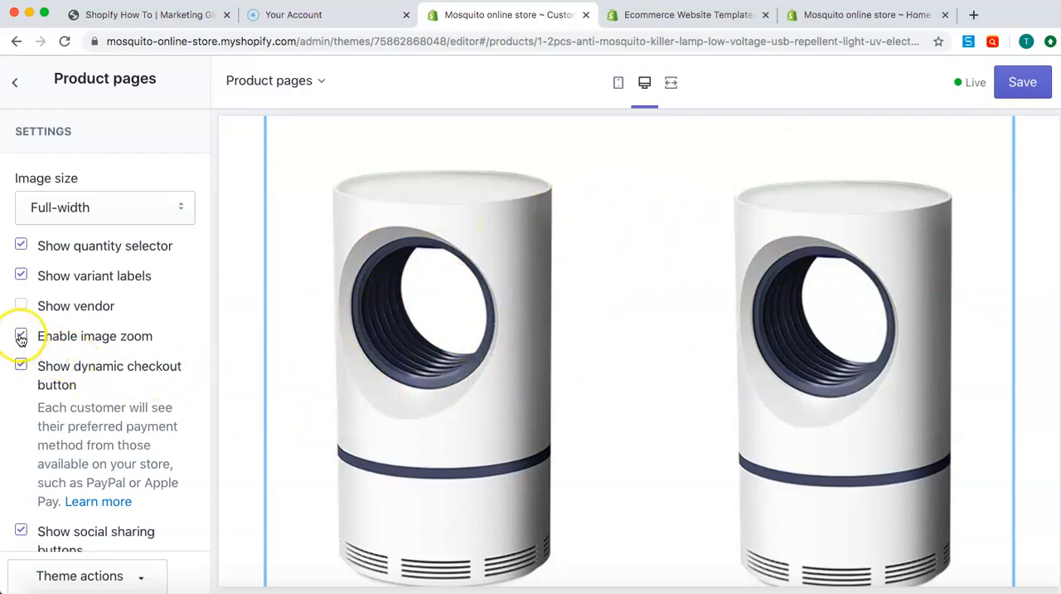
scroll(20, 338, down, 2)
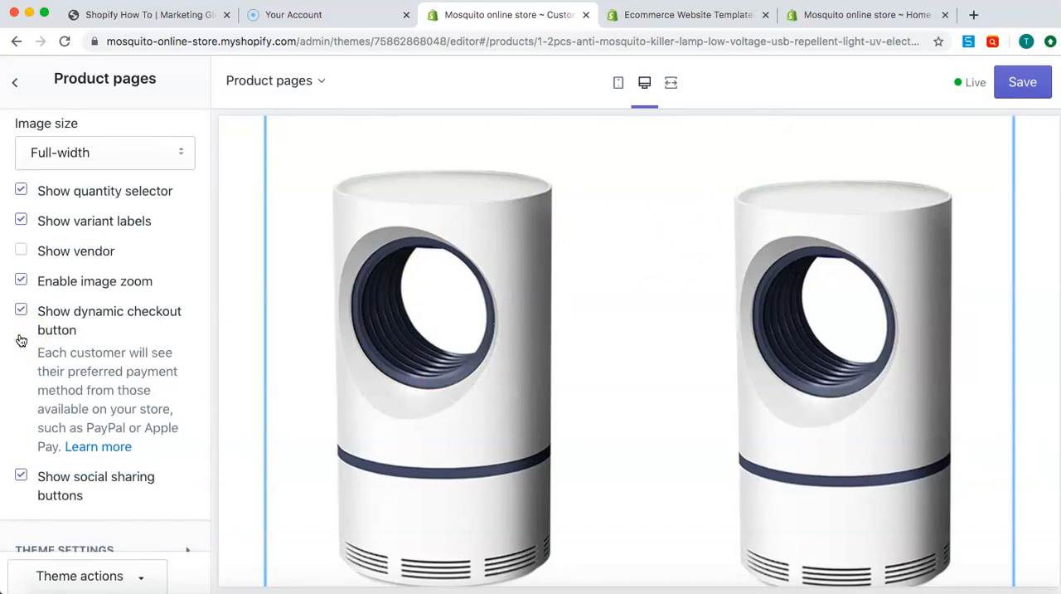
scroll(21, 339, down, 1)
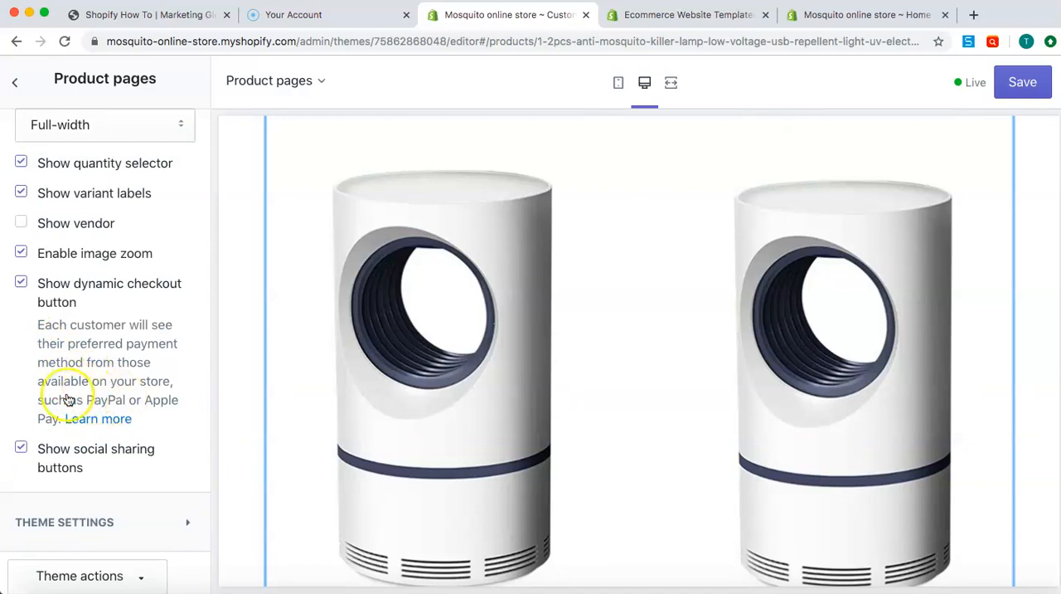
scroll(145, 380, down, 1)
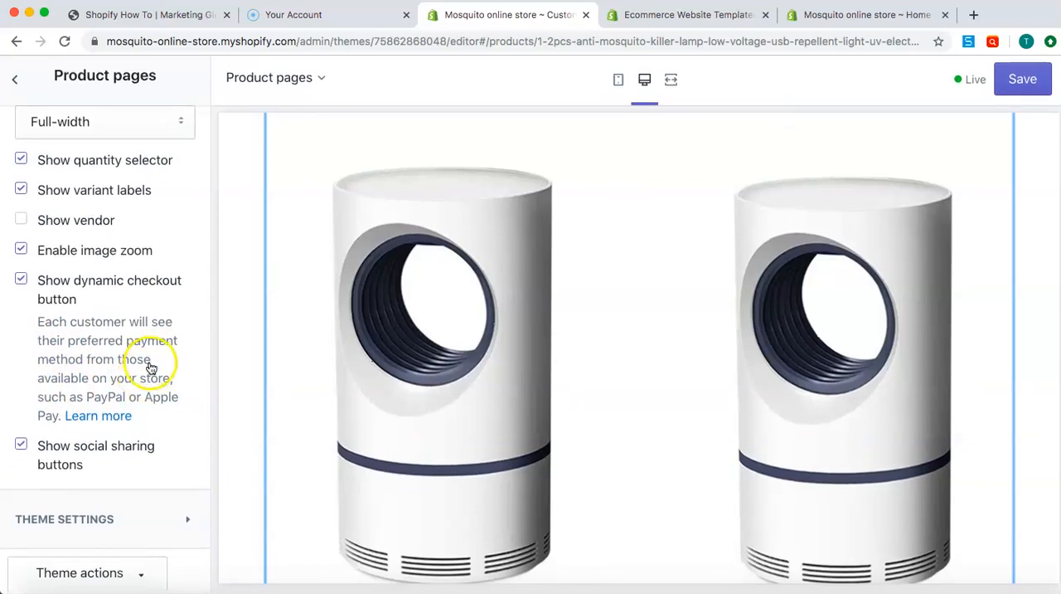
scroll(340, 375, down, 5)
scroll(340, 376, down, 10)
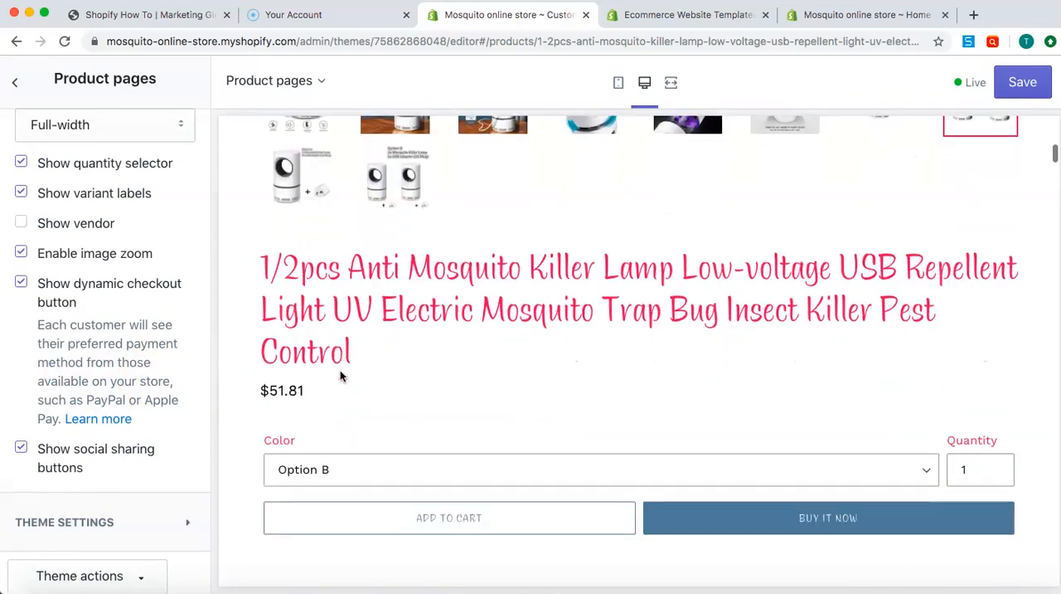
scroll(340, 376, up, 8)
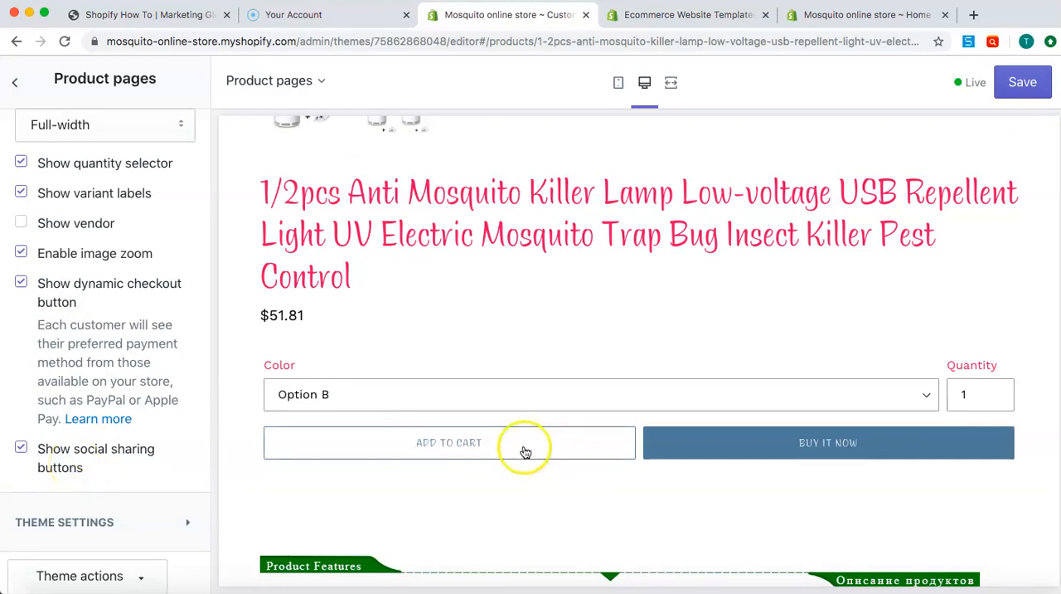
scroll(680, 315, down, 5)
scroll(680, 318, down, 10)
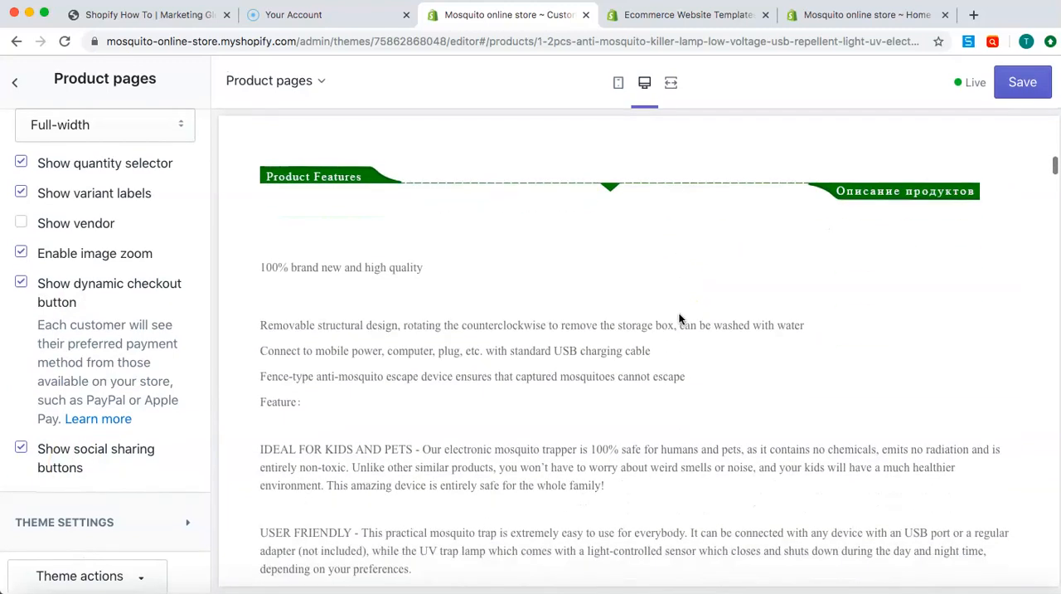
click(522, 346)
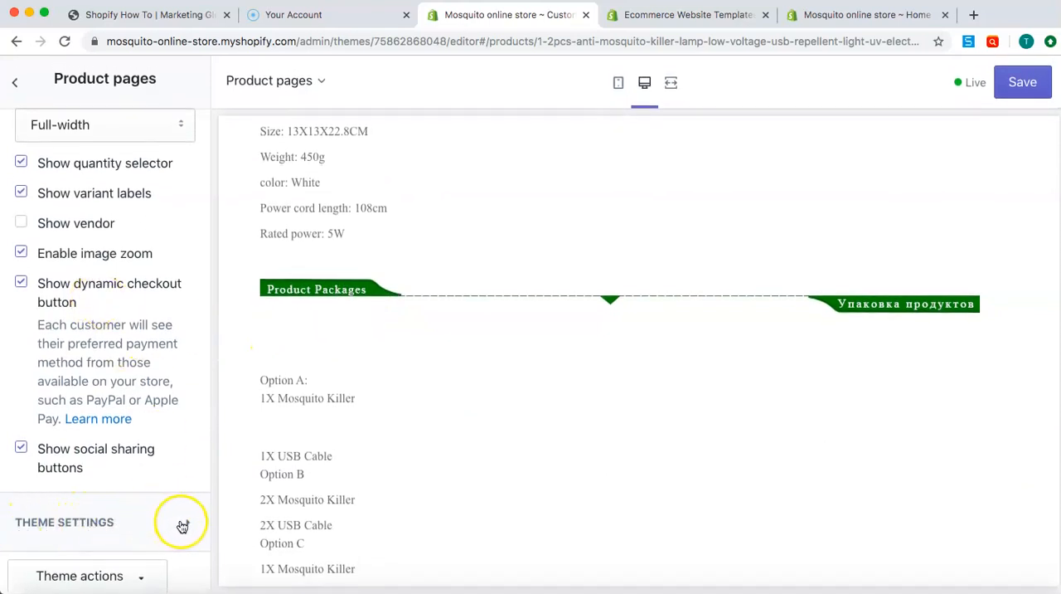
Expand the theme settings within the Product pages section and review the social sharing and cart notification options
click(181, 524)
scroll(119, 412, down, 5)
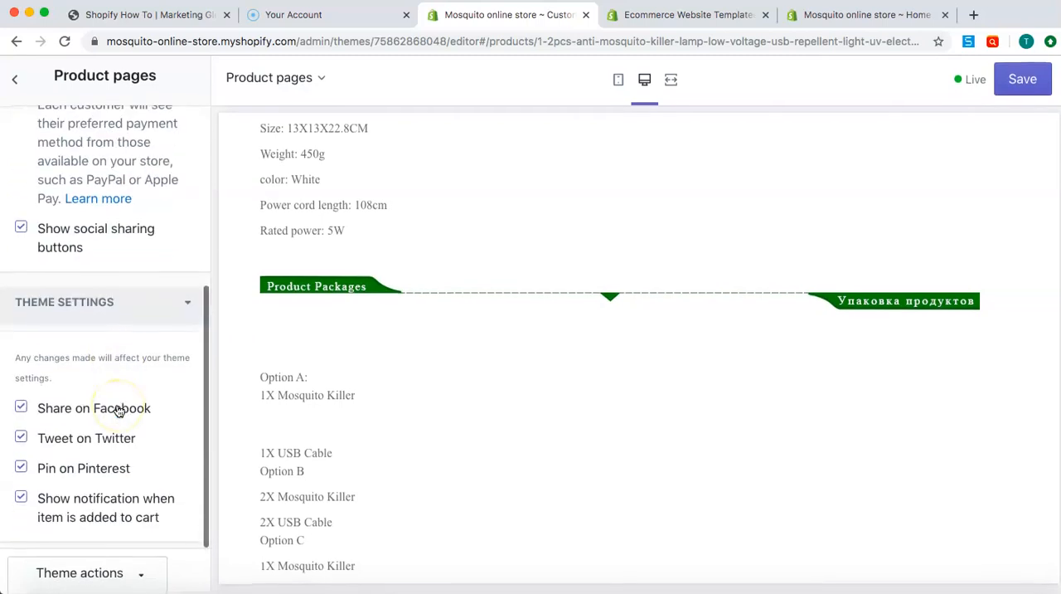
click(22, 415)
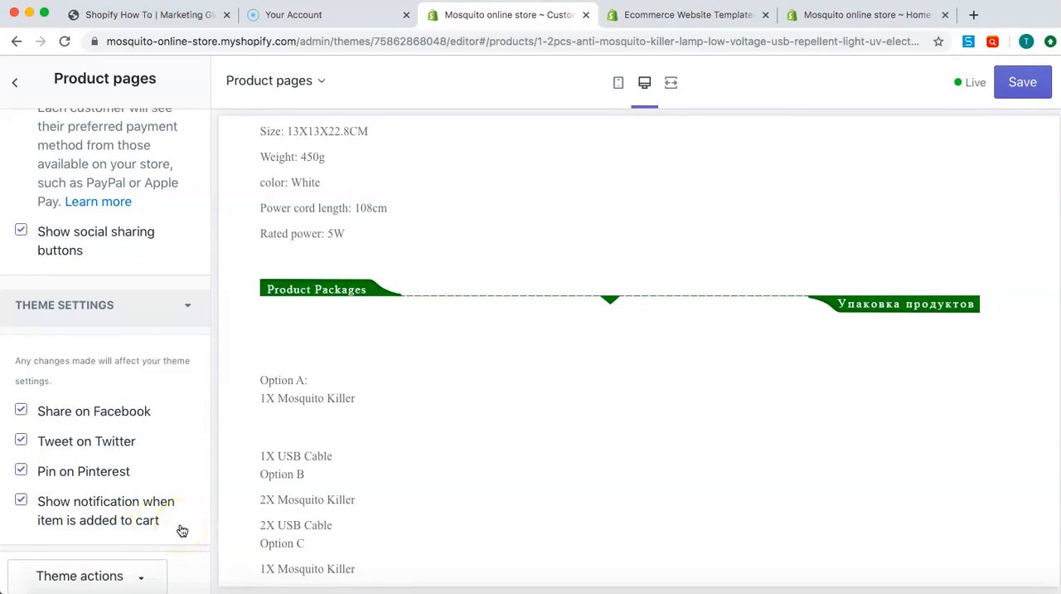
Open the Product recommendations section and examine the "You may also like" products and surrounding content in the preview
click(14, 81)
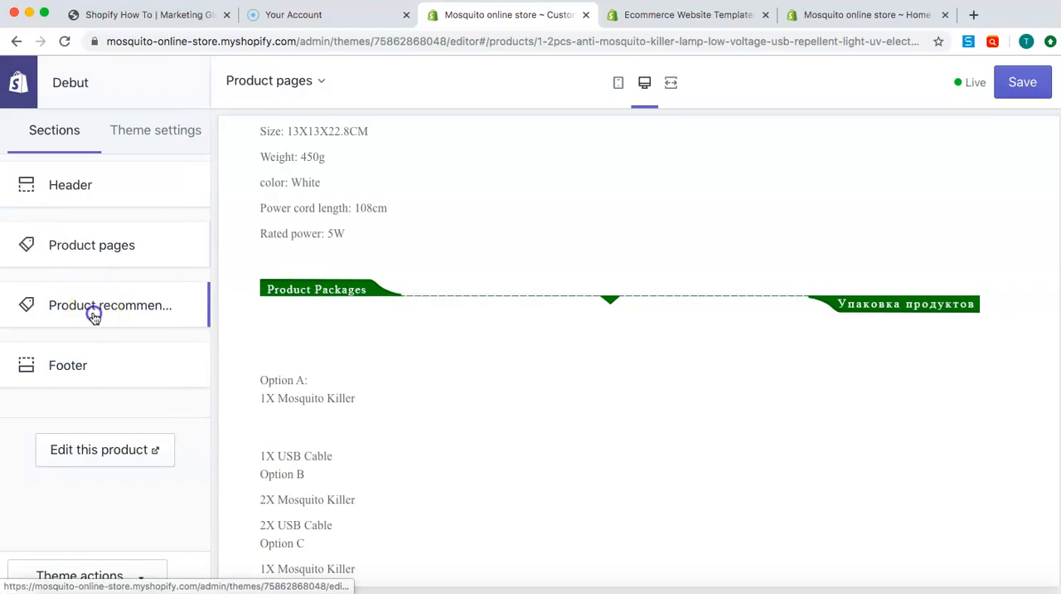
click(94, 316)
scroll(381, 257, up, 4)
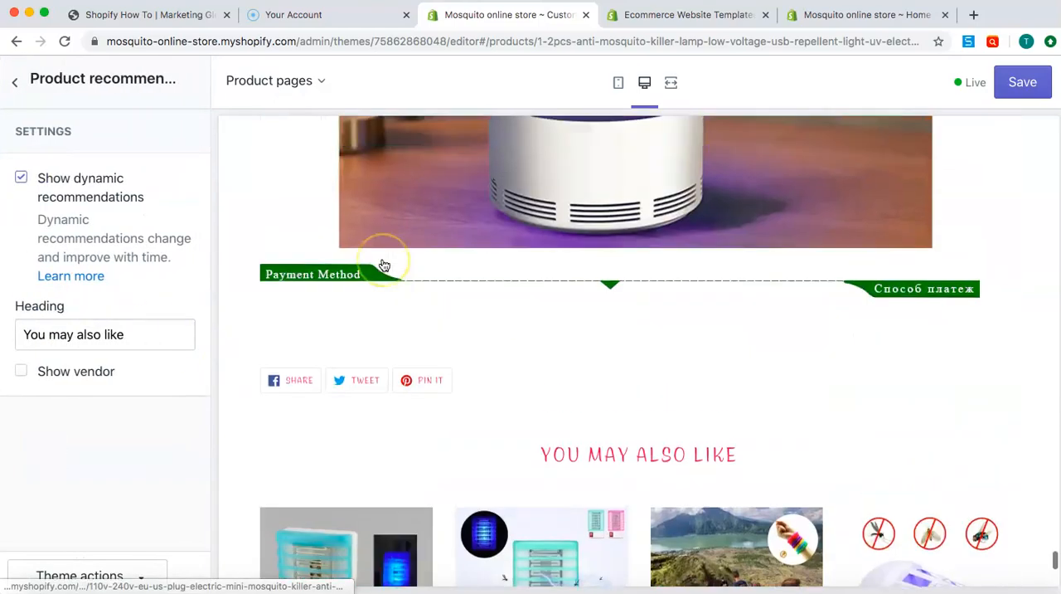
scroll(384, 265, down, 10)
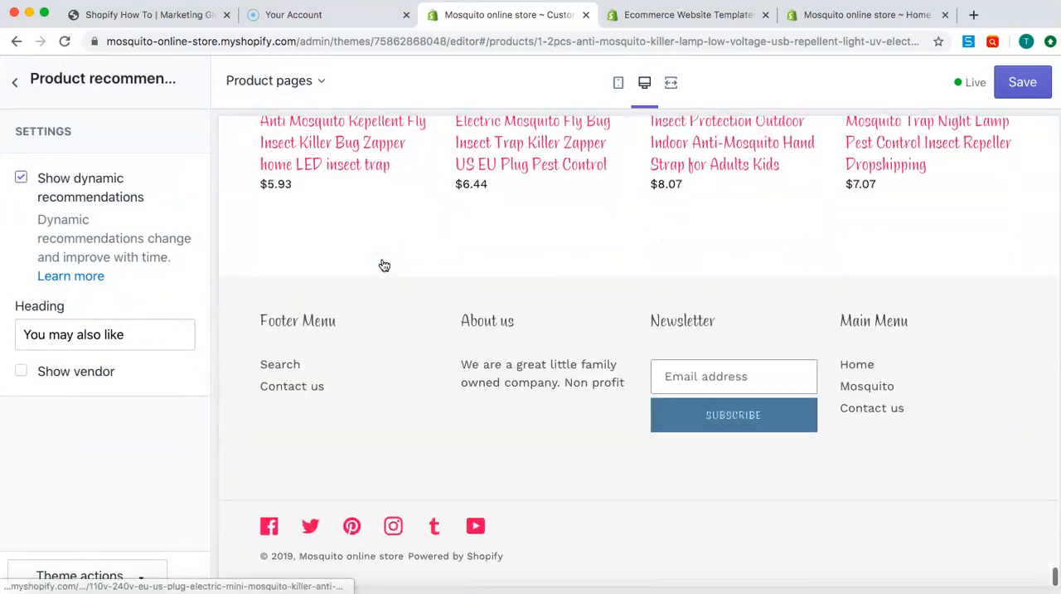
scroll(384, 265, up, 4)
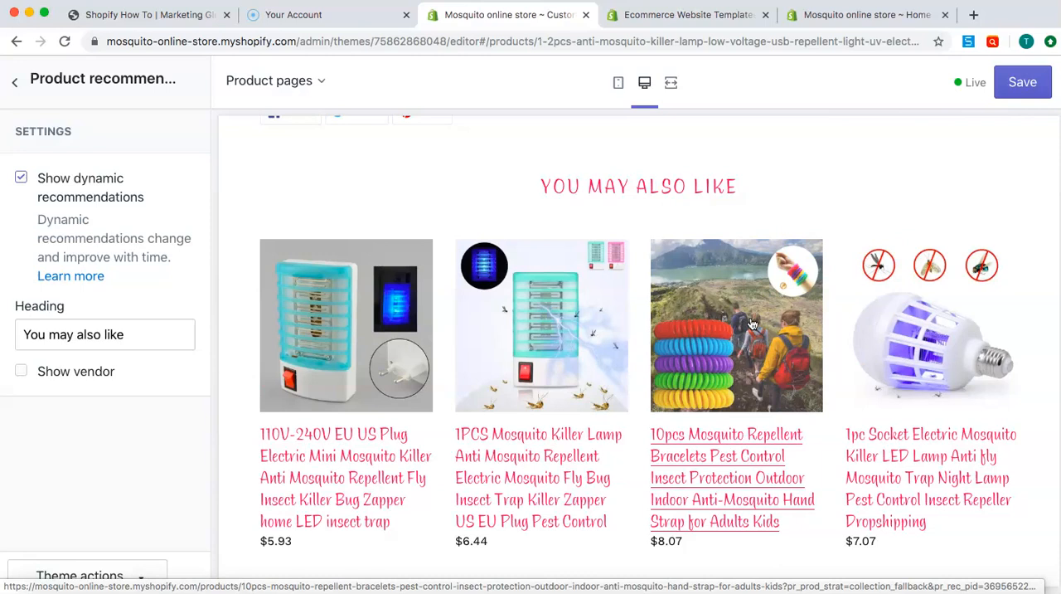
scroll(753, 324, up, 9)
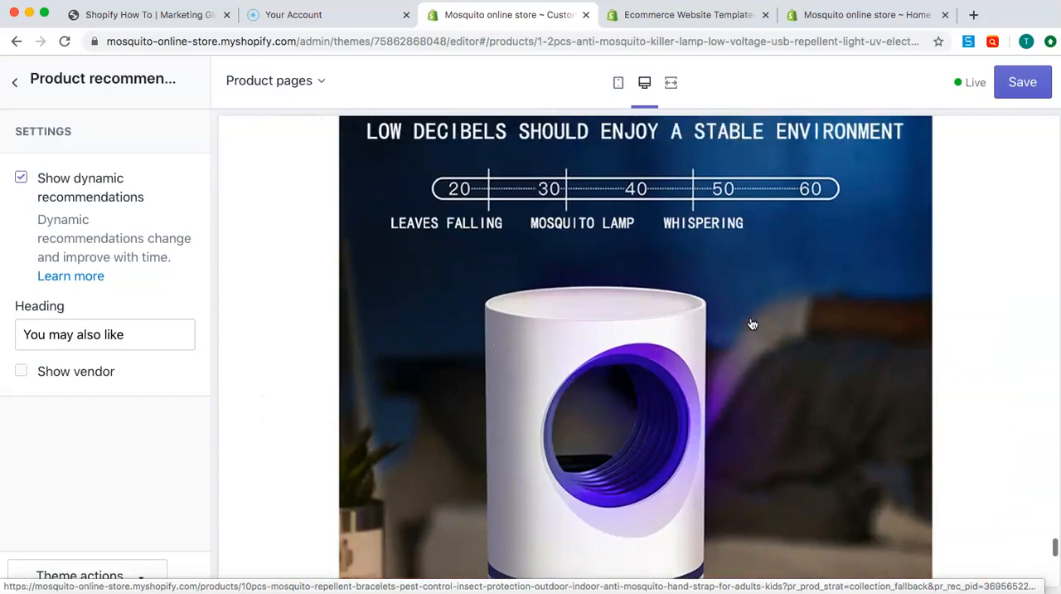
scroll(753, 325, down, 9)
scroll(753, 324, up, 9)
scroll(753, 325, down, 12)
scroll(753, 325, down, 2)
scroll(753, 324, up, 5)
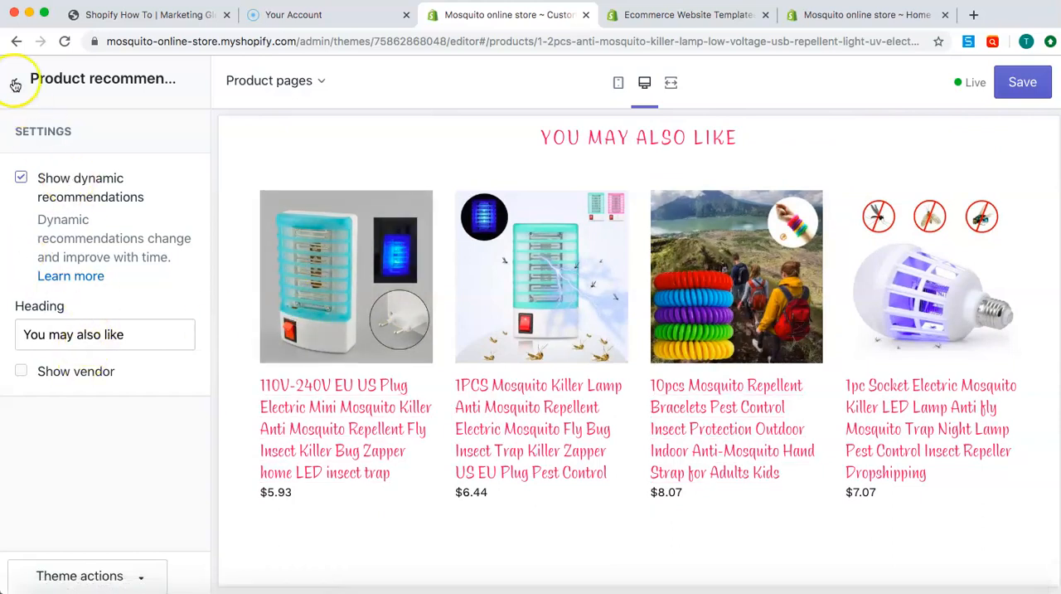
Turn off dynamic recommendations for product pages and check the page preview back up to the main product images
click(21, 180)
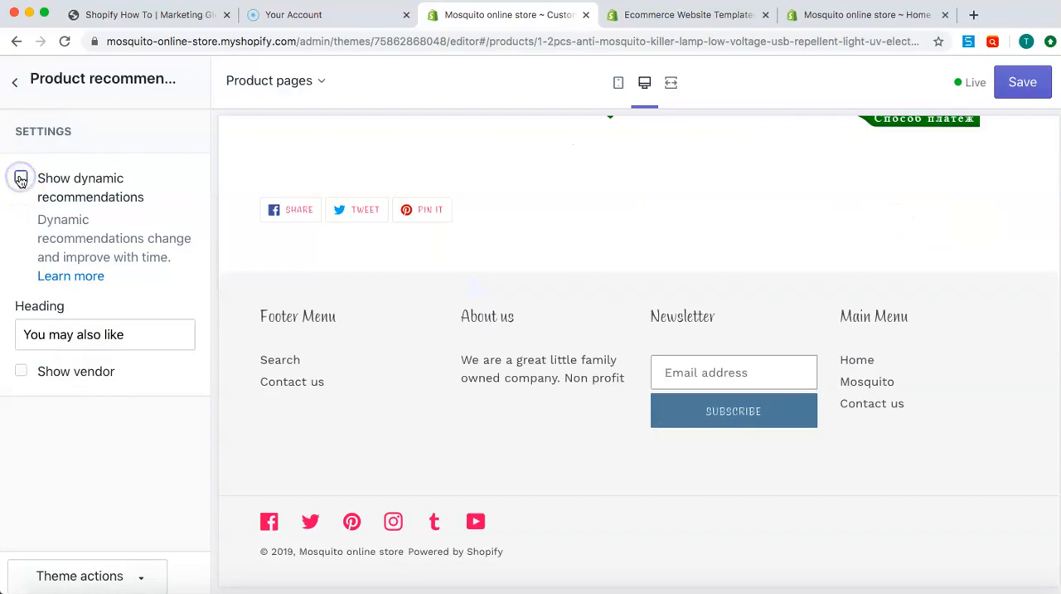
scroll(307, 322, up, 15)
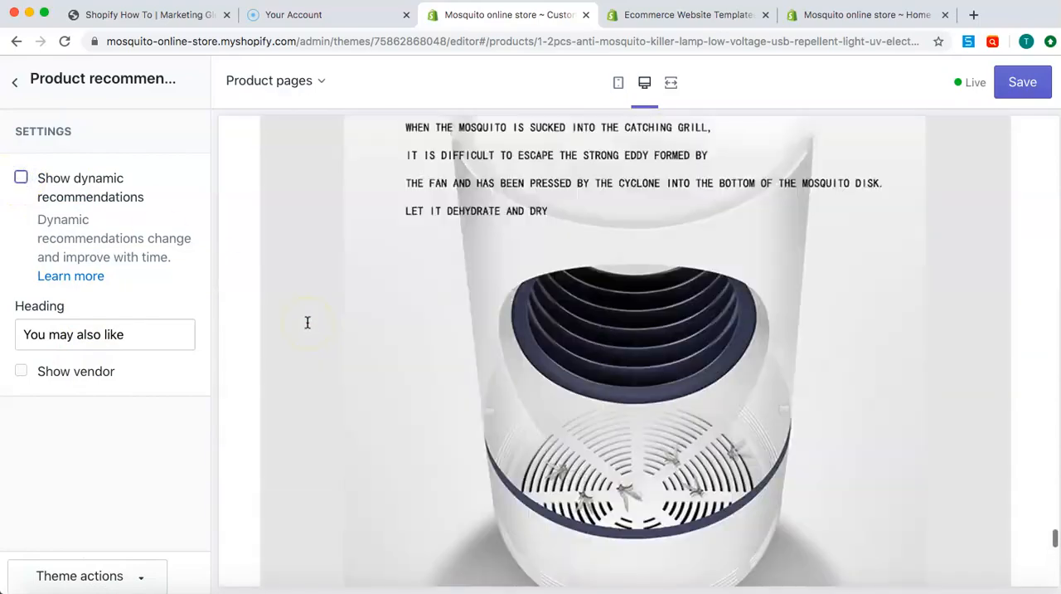
scroll(307, 323, up, 15)
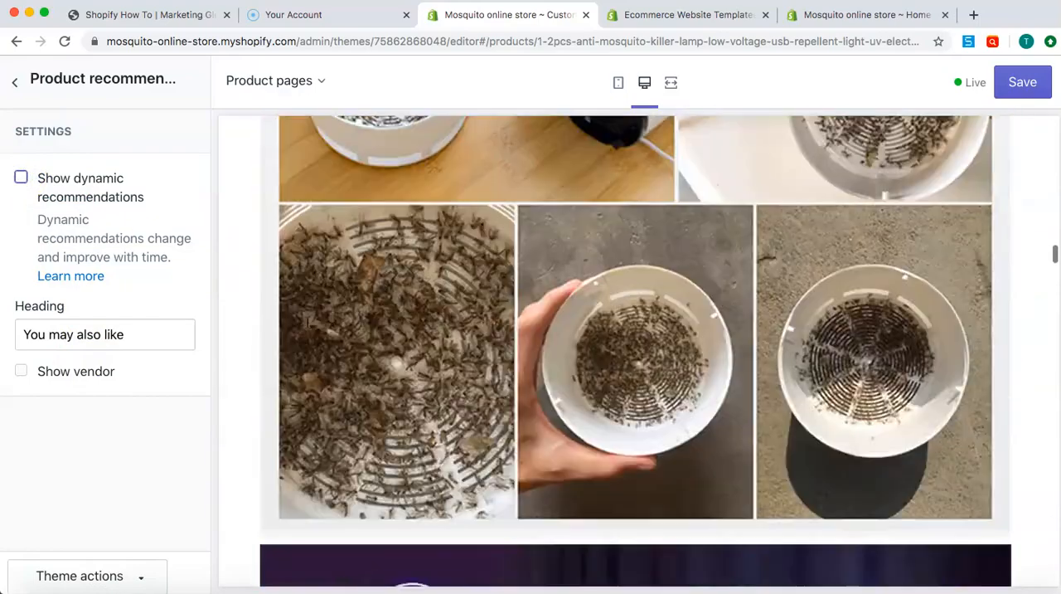
scroll(307, 323, up, 8)
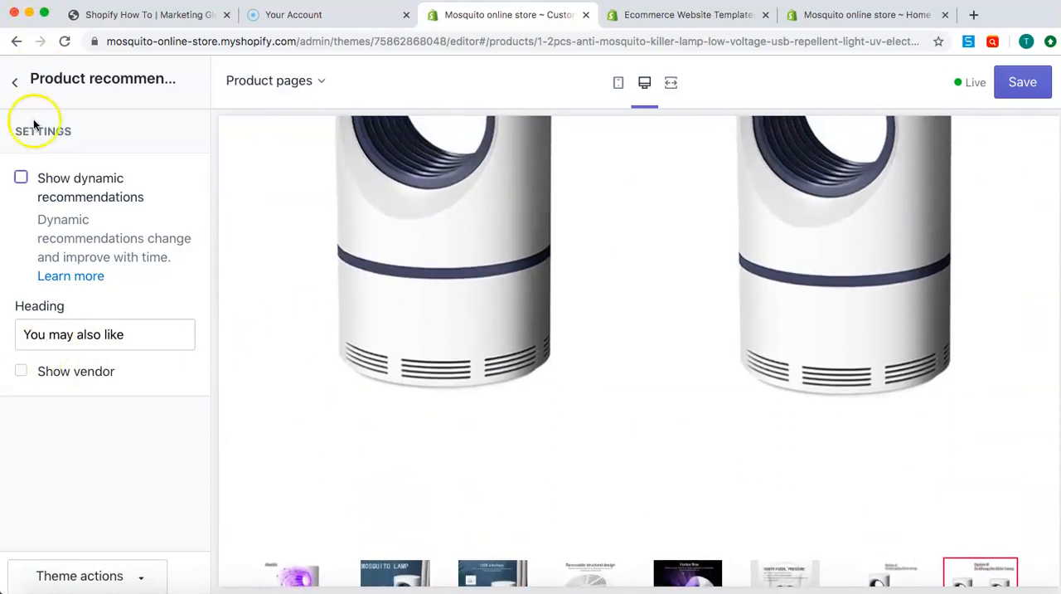
Open the Footer section from the product page's sections and review its payment, color and content block settings
click(17, 83)
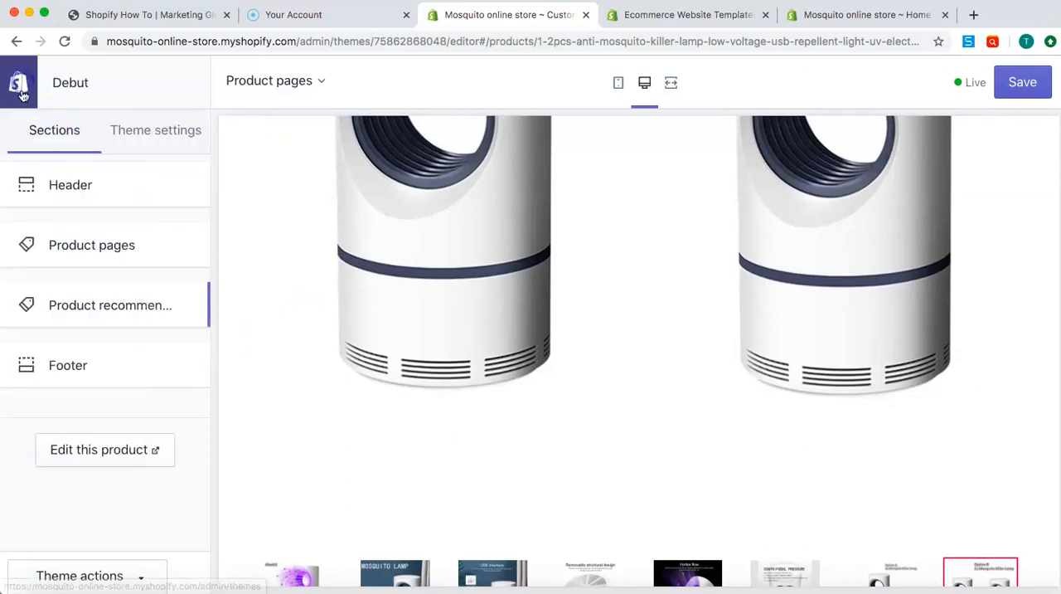
click(51, 375)
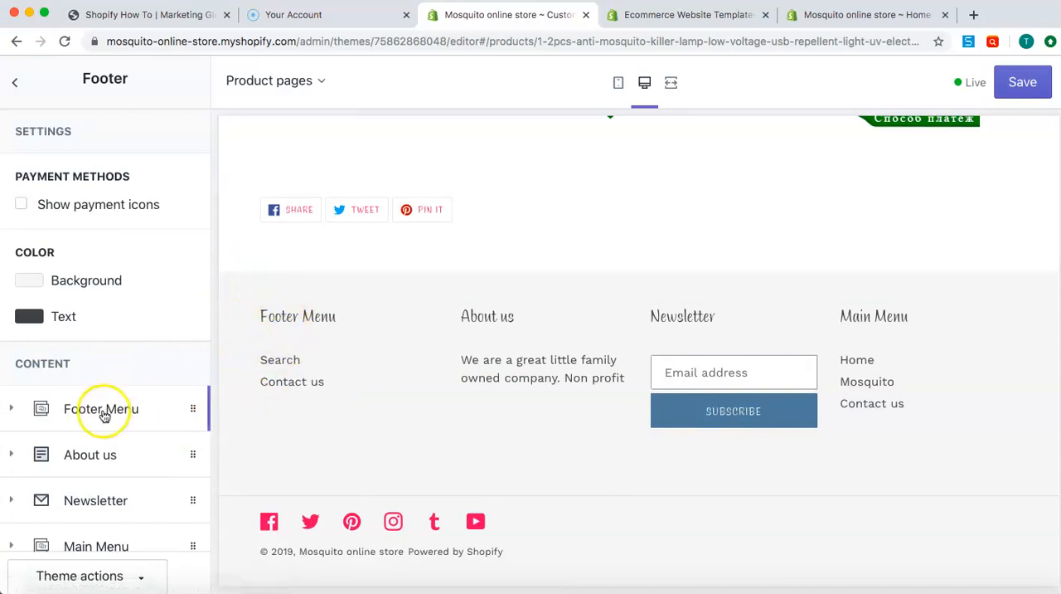
scroll(147, 464, down, 1)
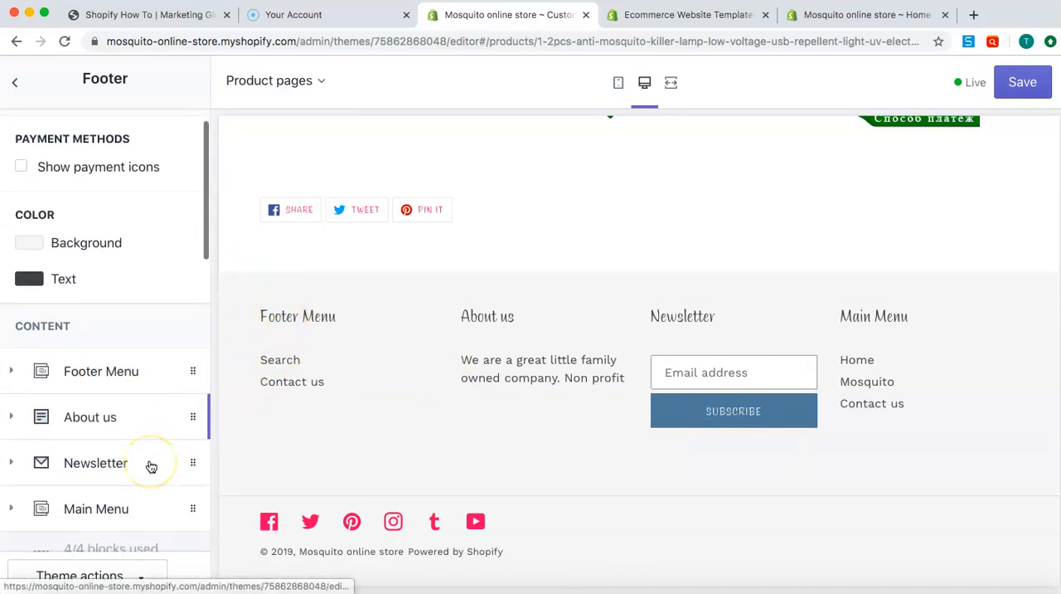
scroll(143, 491, down, 1)
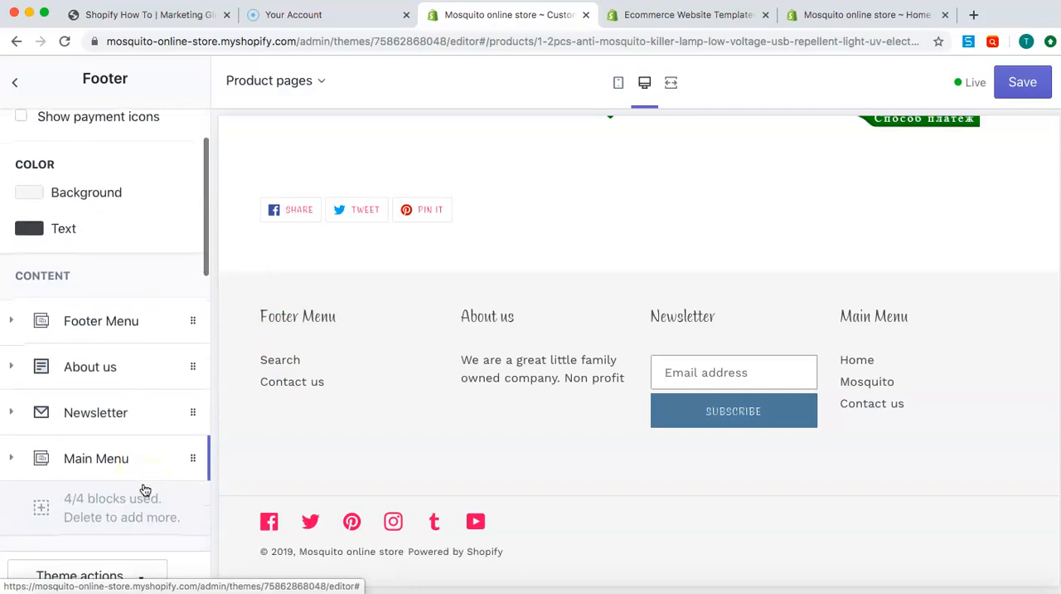
Look through the available page templates and switch the theme editor from product pages to Collection pages
click(313, 83)
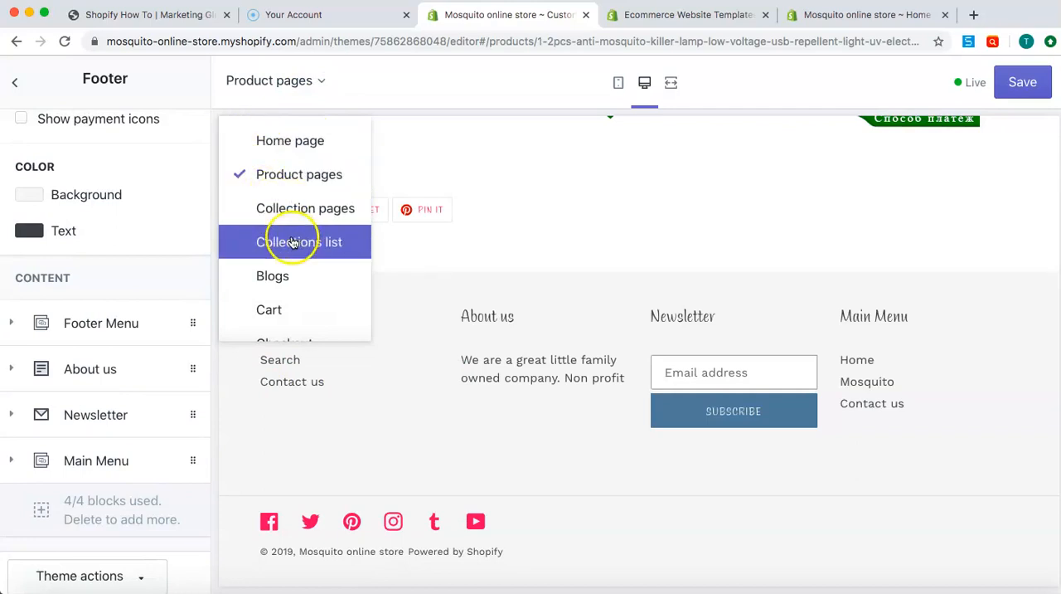
scroll(301, 270, down, 2)
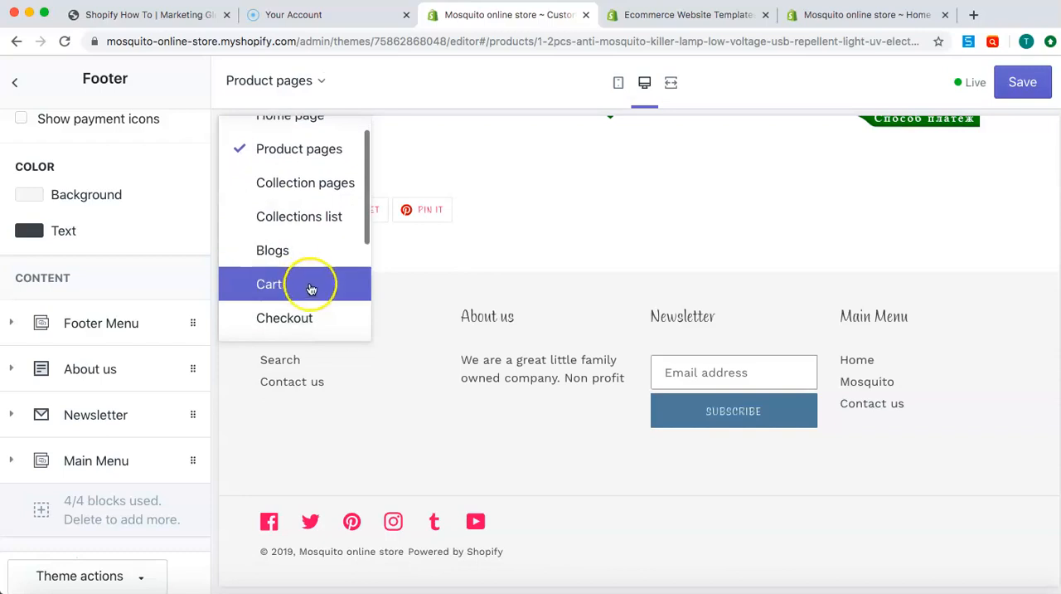
scroll(312, 311, down, 3)
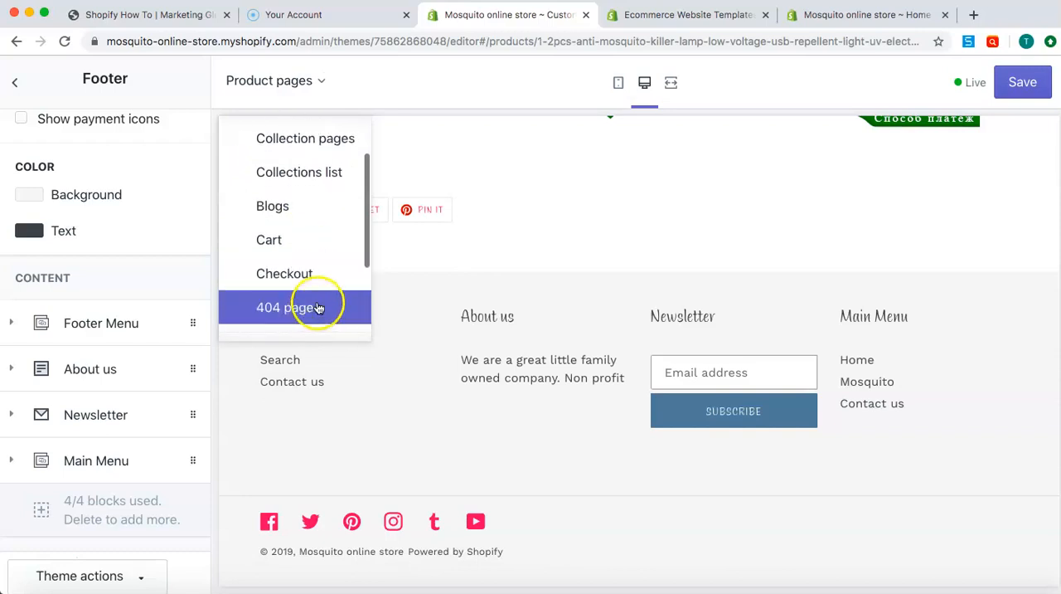
scroll(314, 272, down, 3)
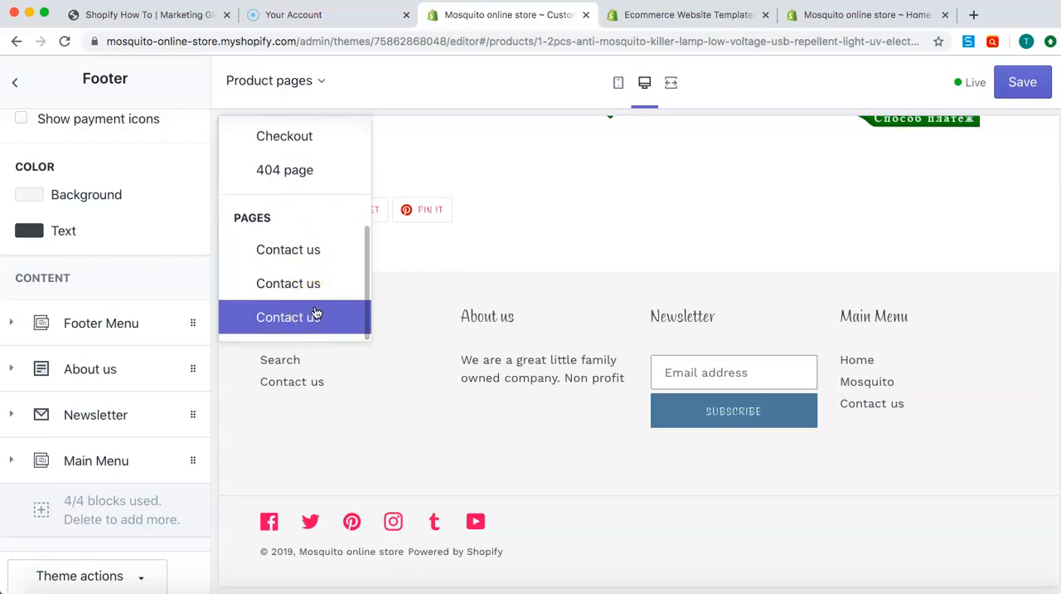
scroll(316, 313, up, 1)
click(315, 307)
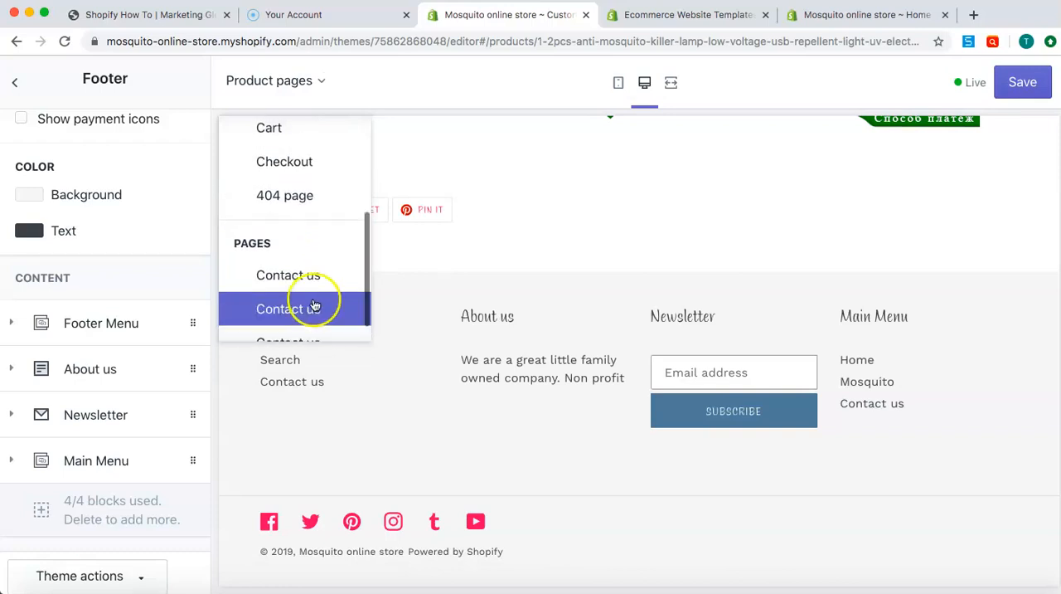
scroll(321, 257, up, 7)
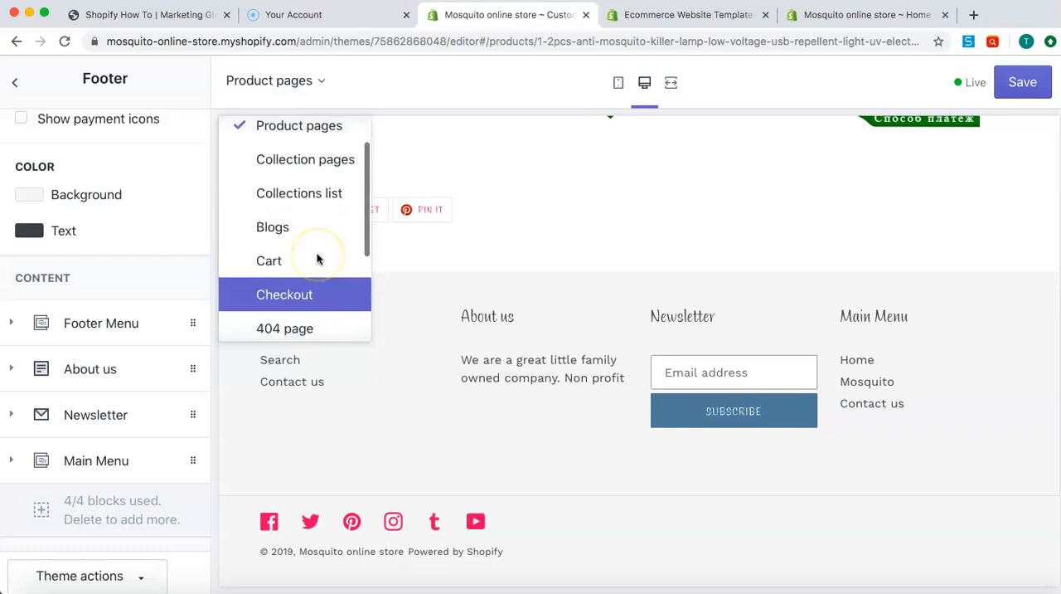
click(315, 242)
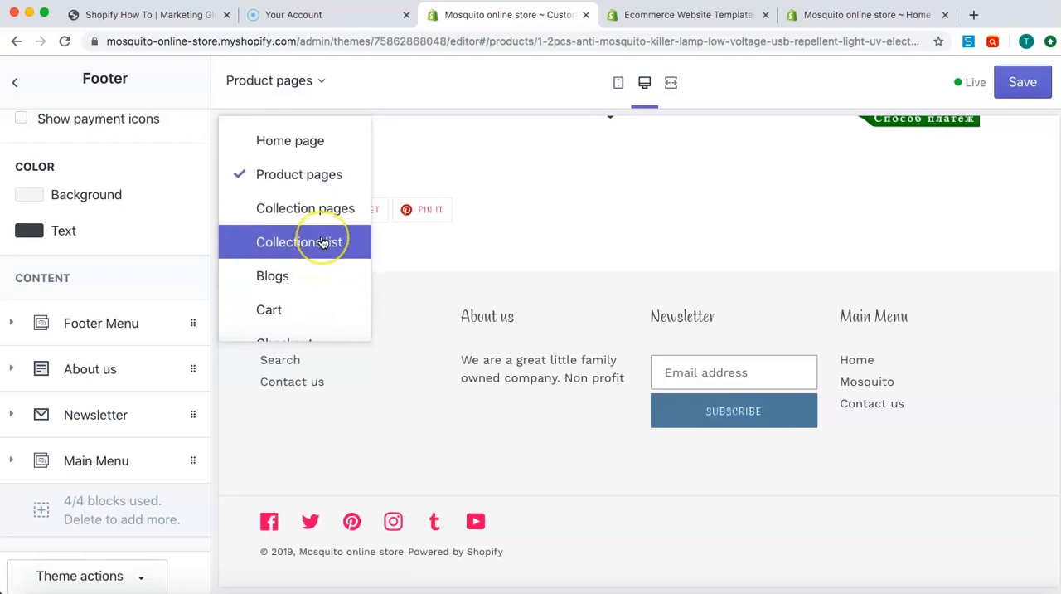
click(322, 214)
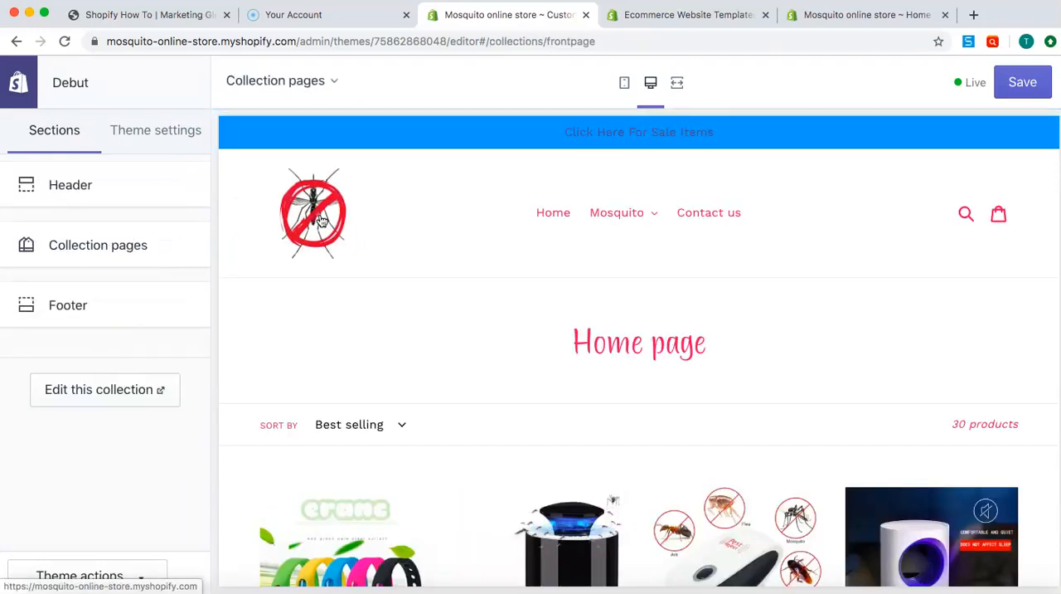
Open the Collection pages section's settings and set the layout to List
click(130, 260)
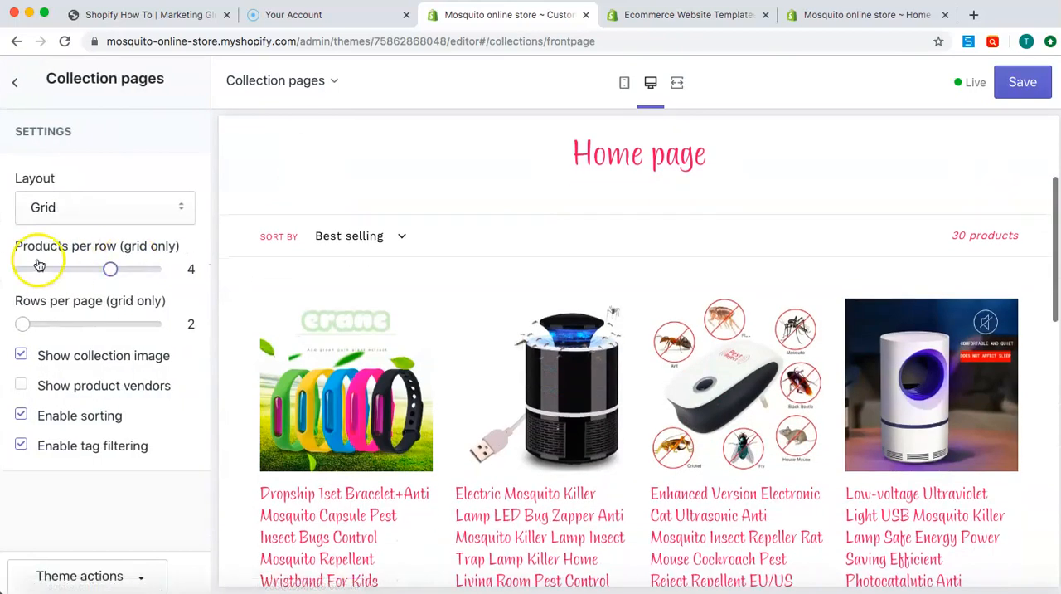
click(60, 209)
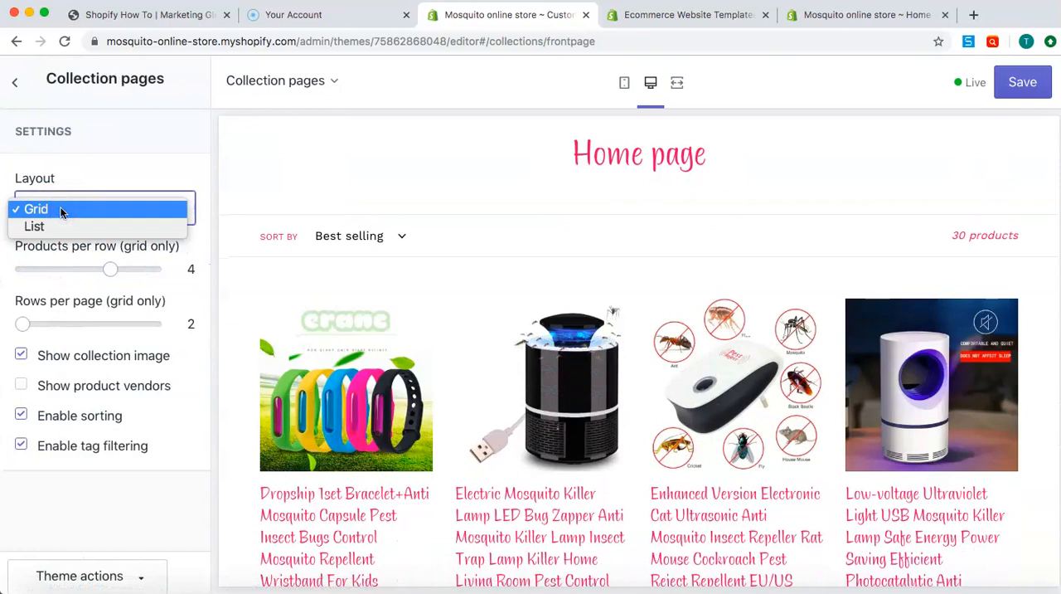
click(62, 226)
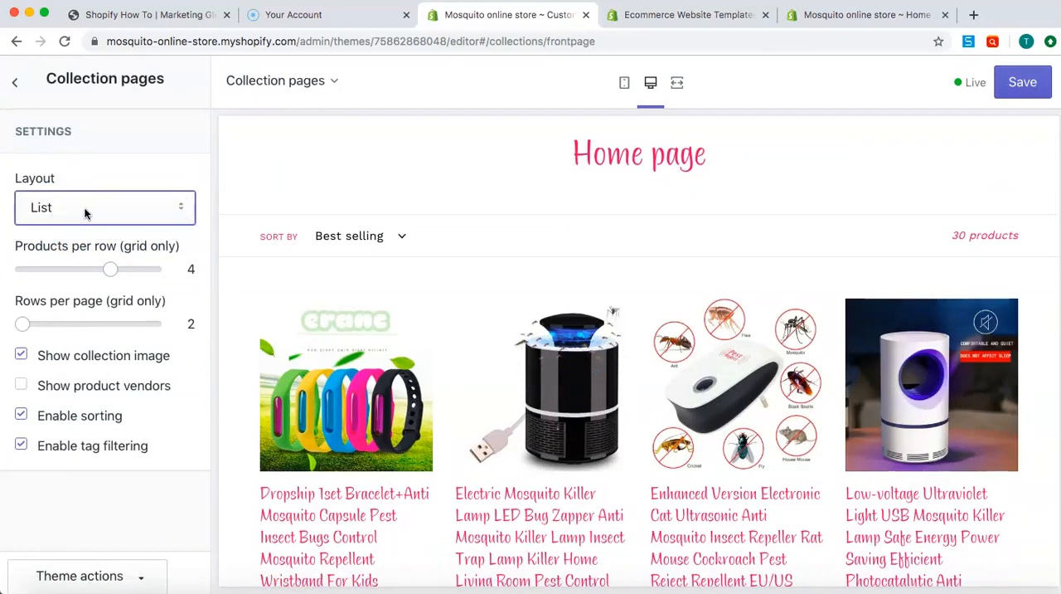
Set the collection pages' layout to Grid and raise the rows per page to 8
click(85, 211)
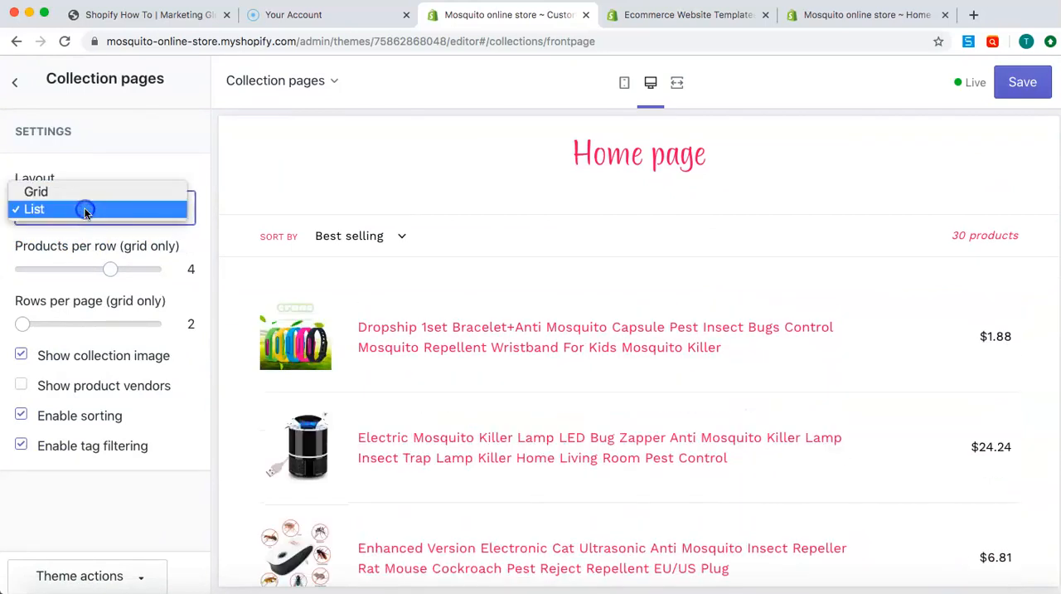
click(91, 195)
click(108, 272)
mouse_move(109, 272)
mouse_down()
mouse_move(135, 276)
mouse_move(110, 272)
mouse_up()
drag(22, 323, 154, 324)
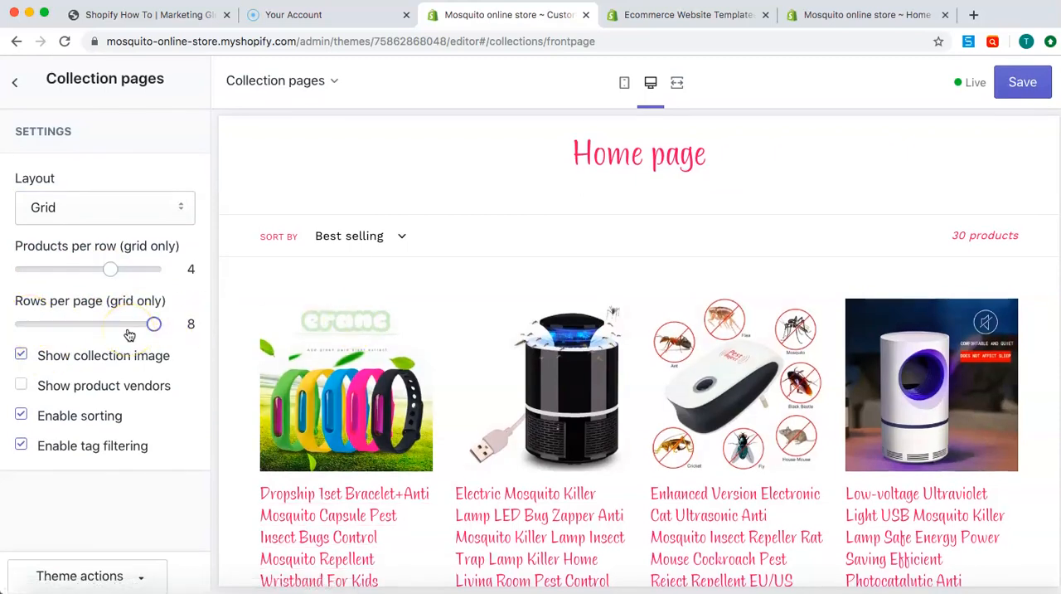
click(42, 369)
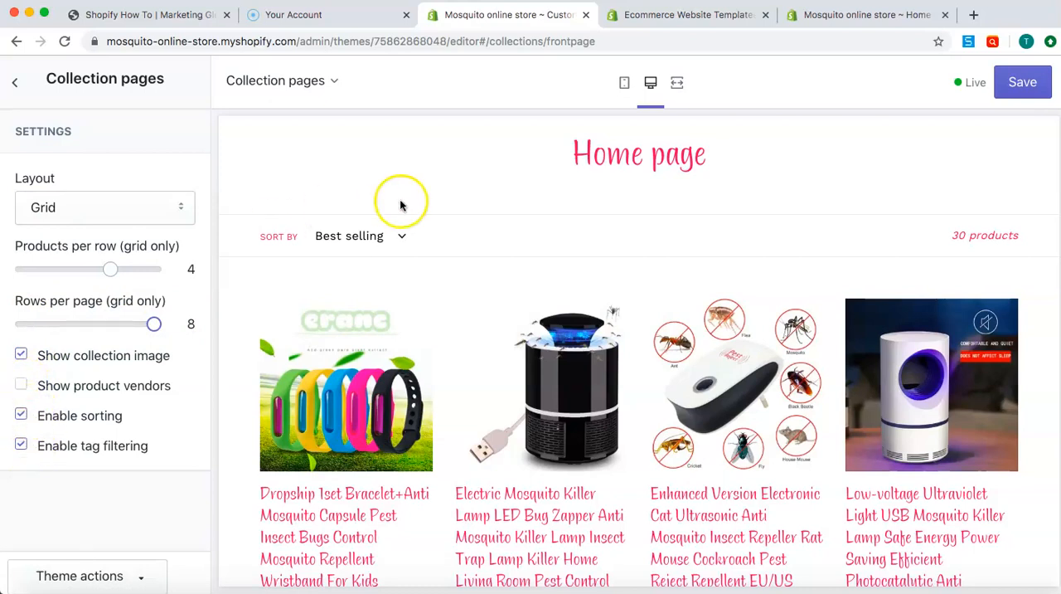
Check the collection preview's sort options, disable sorting for collection pages, and look over the product grid
click(399, 239)
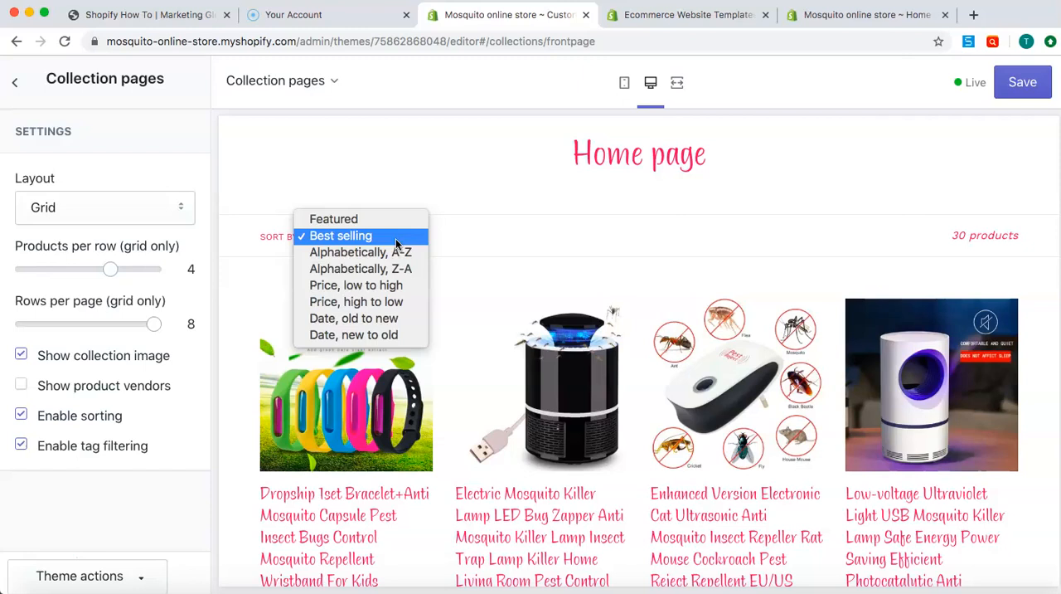
click(350, 236)
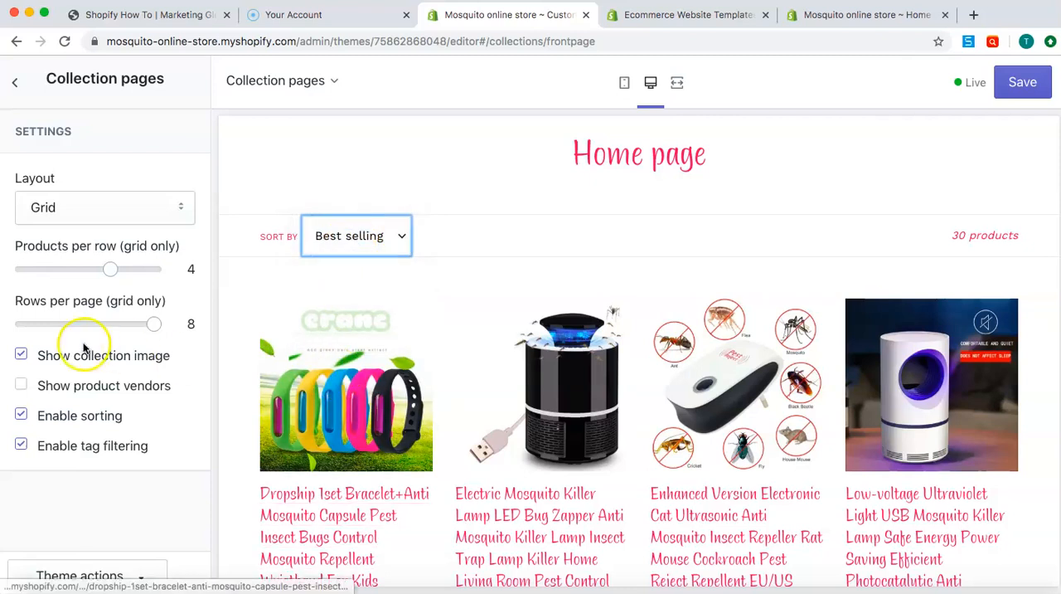
click(21, 415)
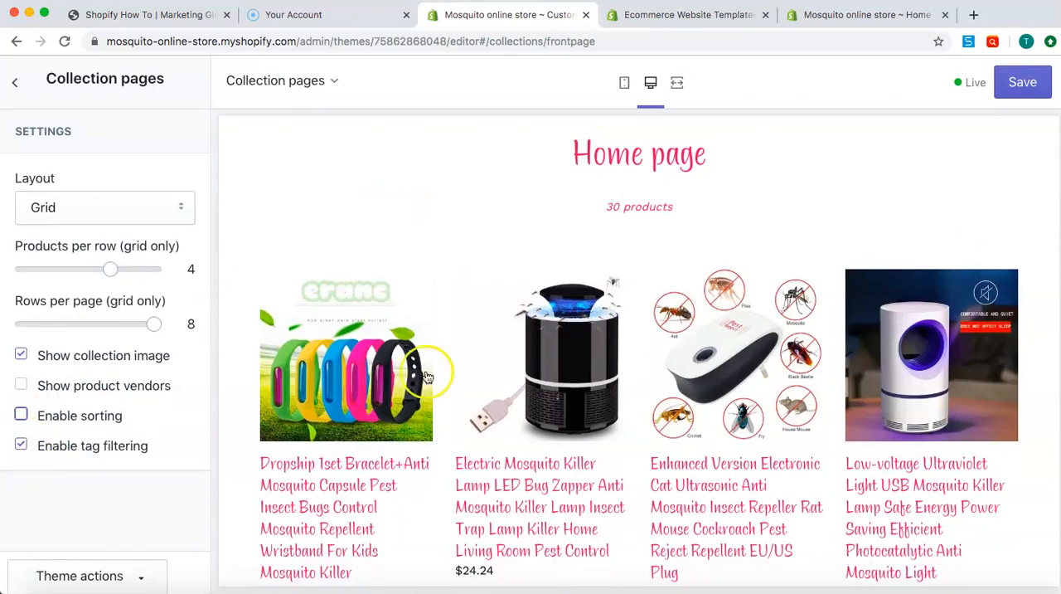
scroll(431, 380, down, 15)
scroll(437, 384, down, 10)
scroll(437, 384, up, 8)
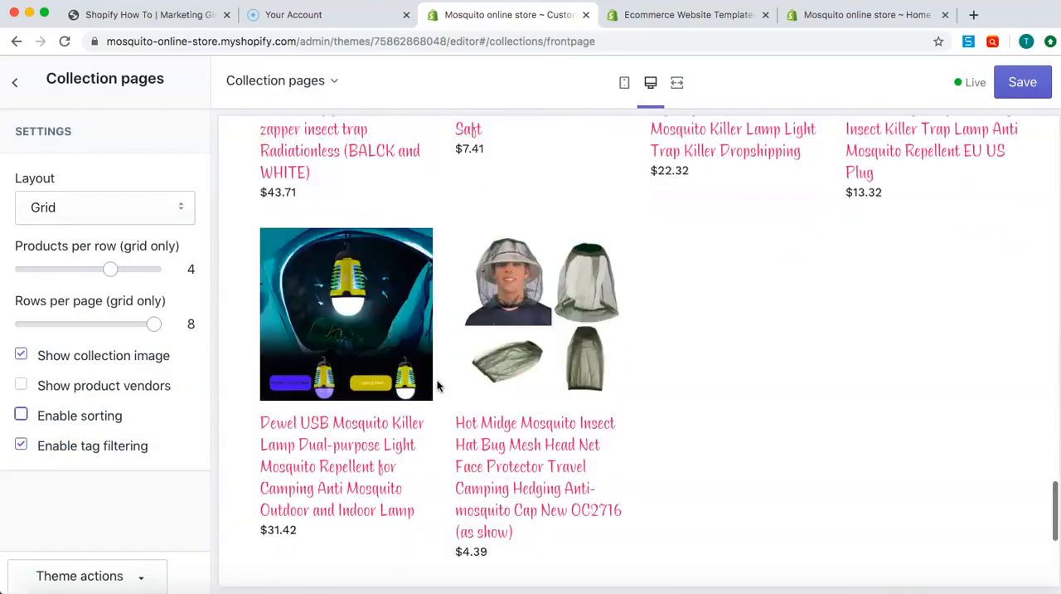
scroll(438, 385, up, 15)
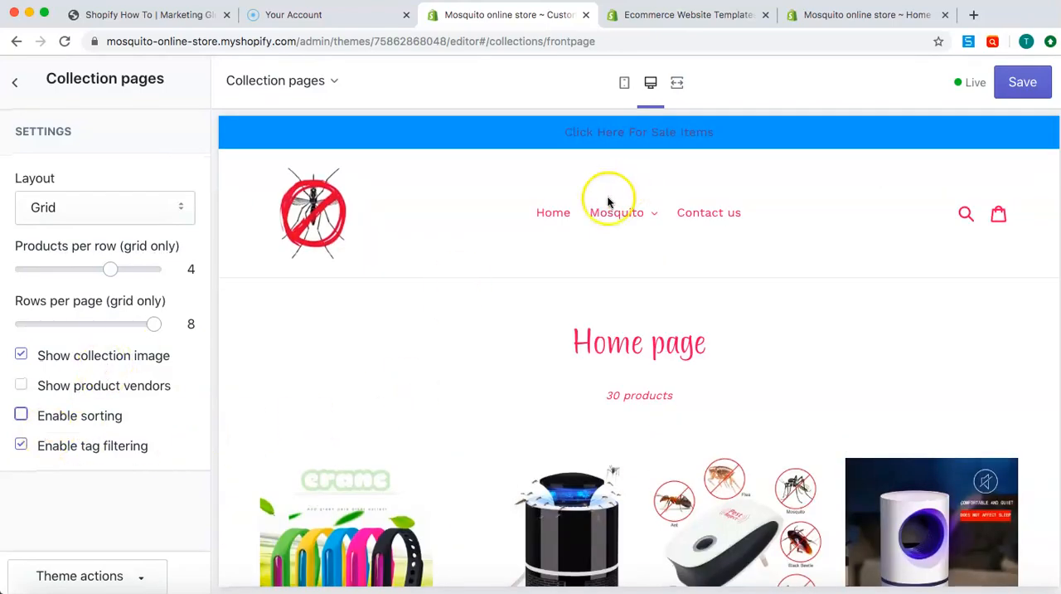
Switch the theme editor to the Contact us page and review its form and footer in the preview
click(339, 82)
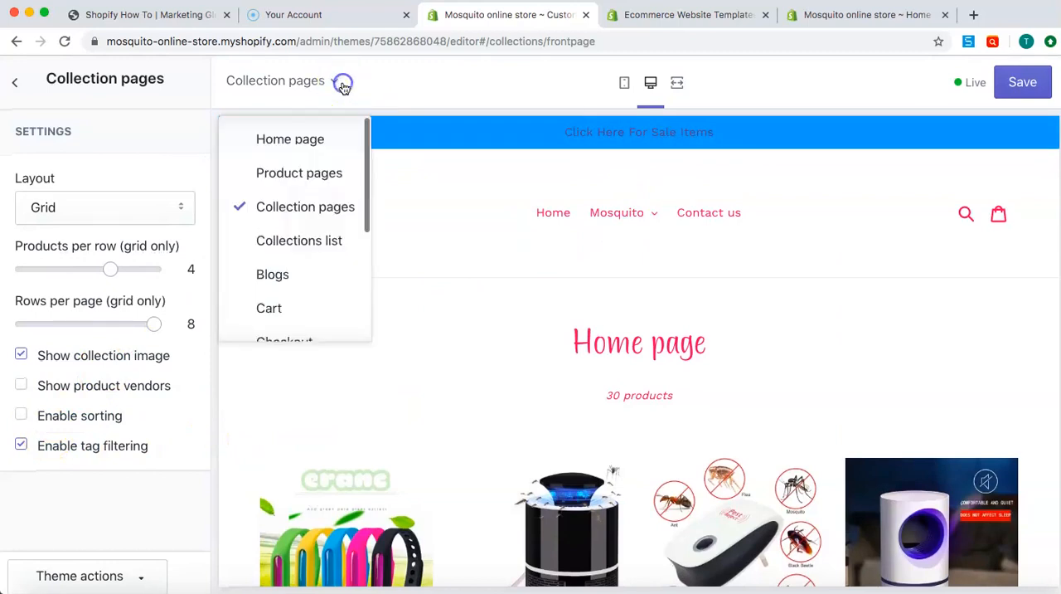
scroll(313, 260, down, 2)
scroll(313, 249, down, 2)
click(309, 274)
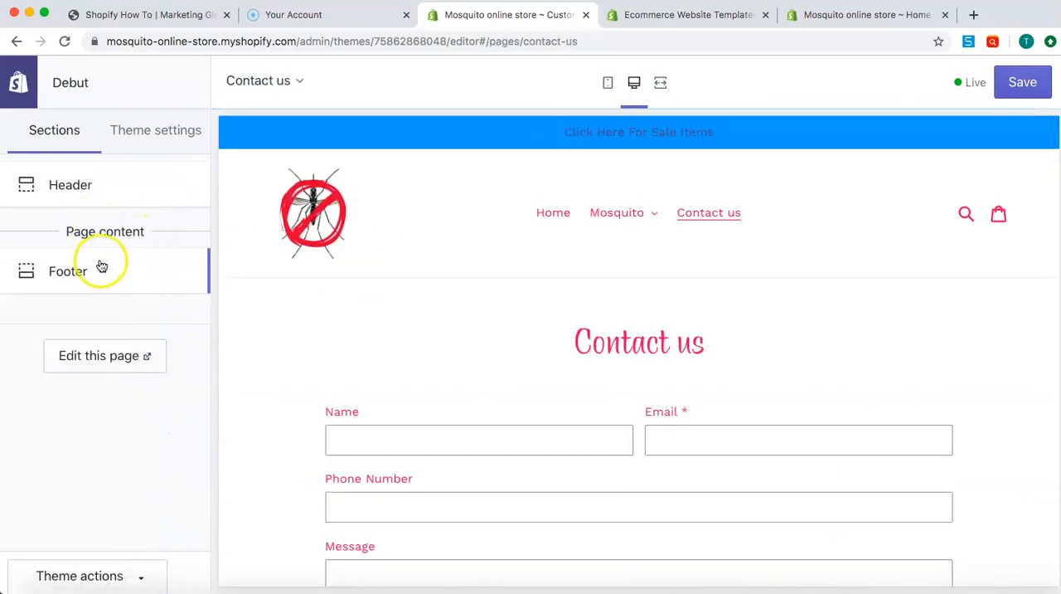
scroll(370, 280, down, 5)
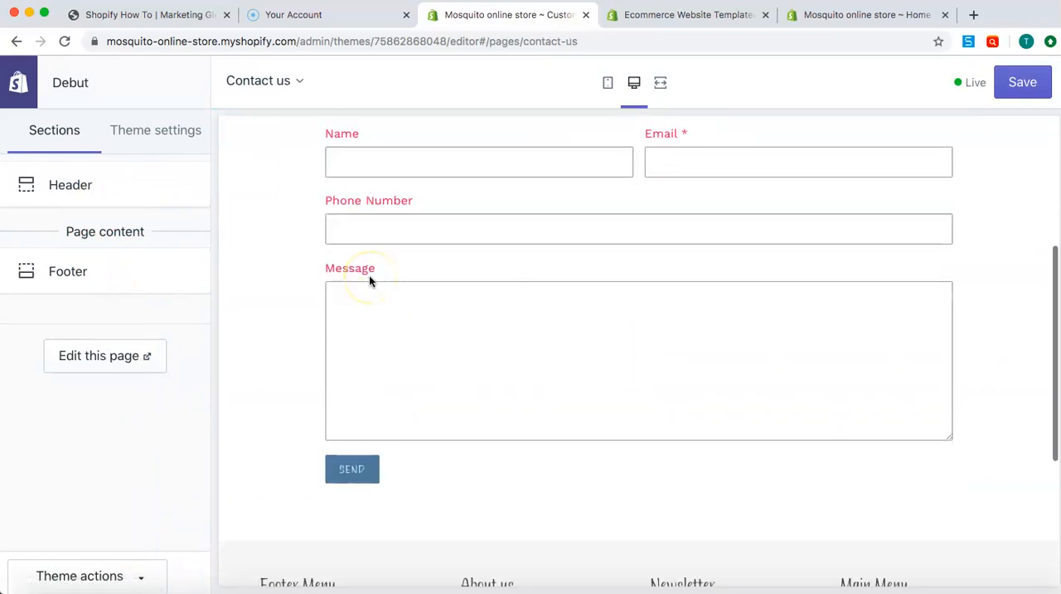
scroll(369, 280, down, 3)
scroll(370, 281, down, 1)
scroll(370, 281, up, 7)
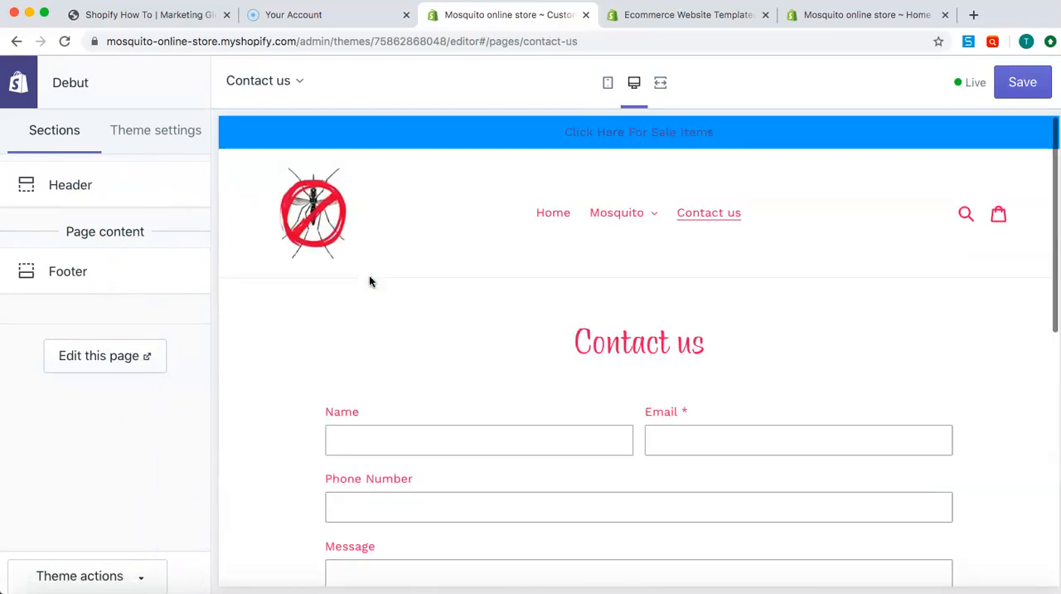
scroll(370, 281, down, 2)
scroll(370, 280, up, 2)
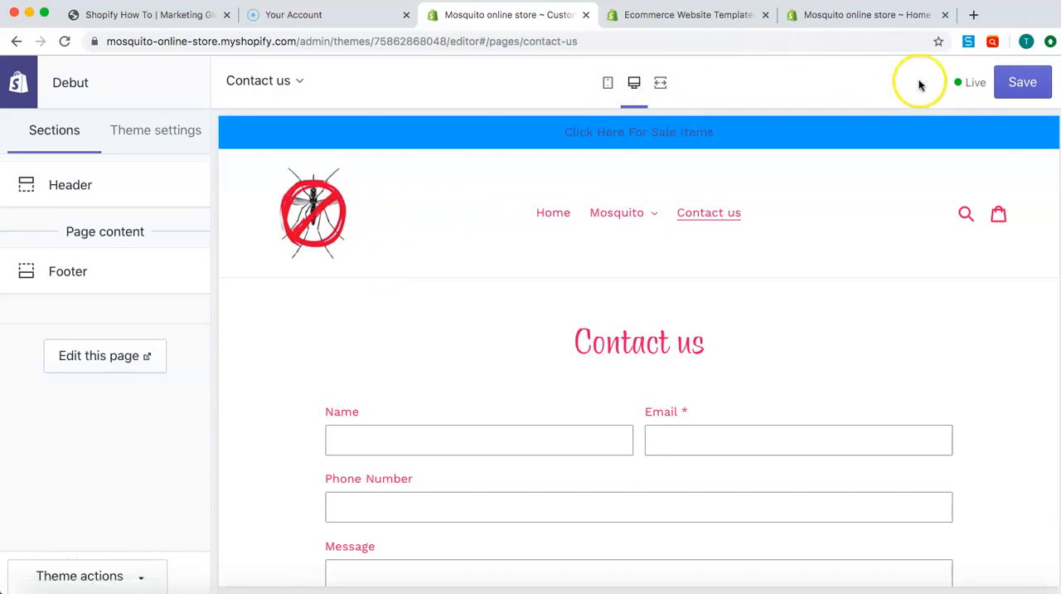
Save the Debut theme changes and leave the editor for the theme library on the Themes page
click(1024, 82)
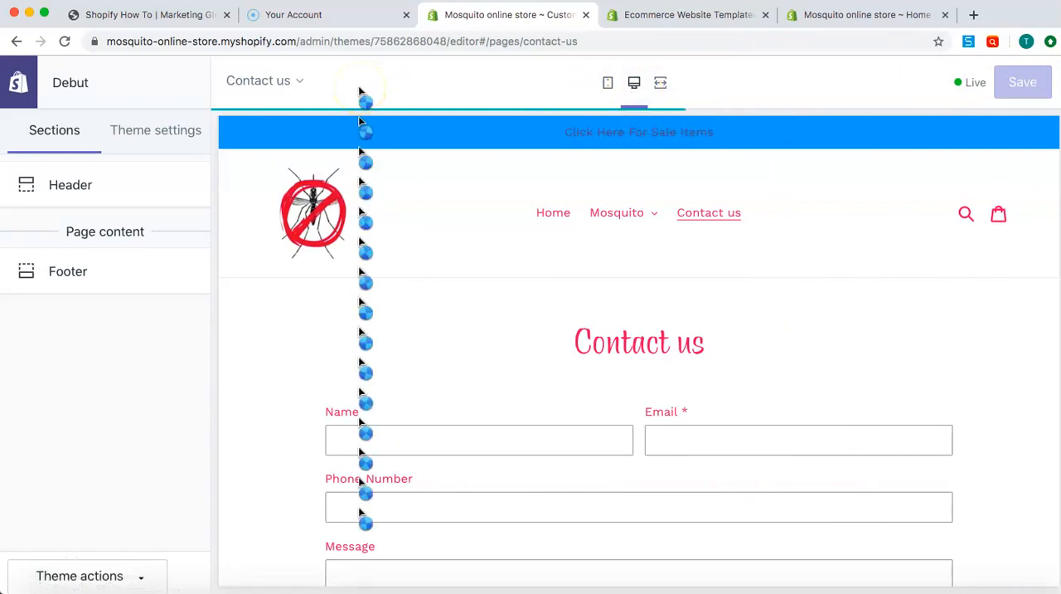
click(24, 86)
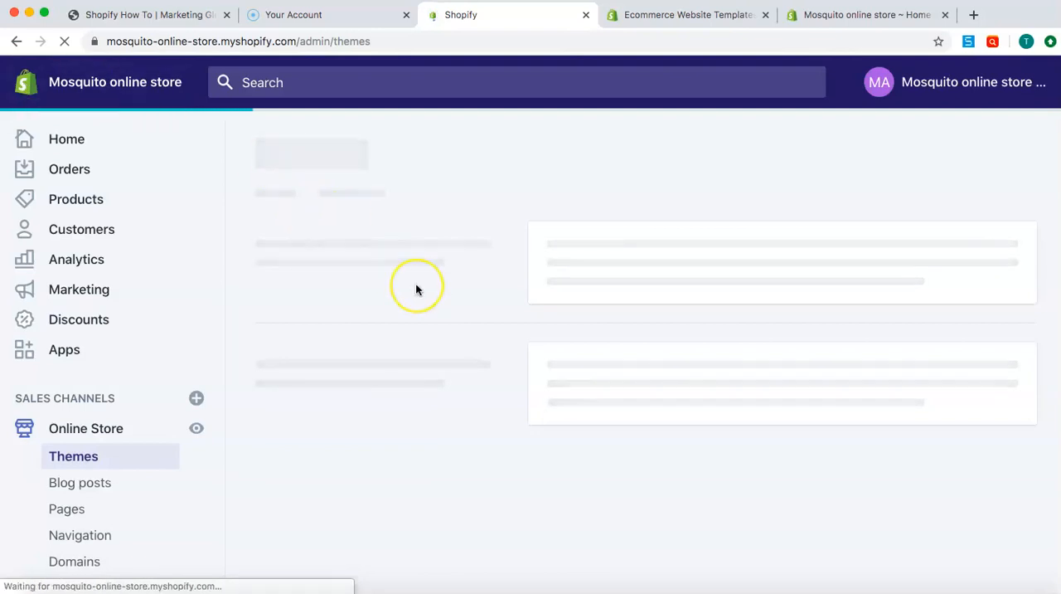
scroll(500, 288, down, 2)
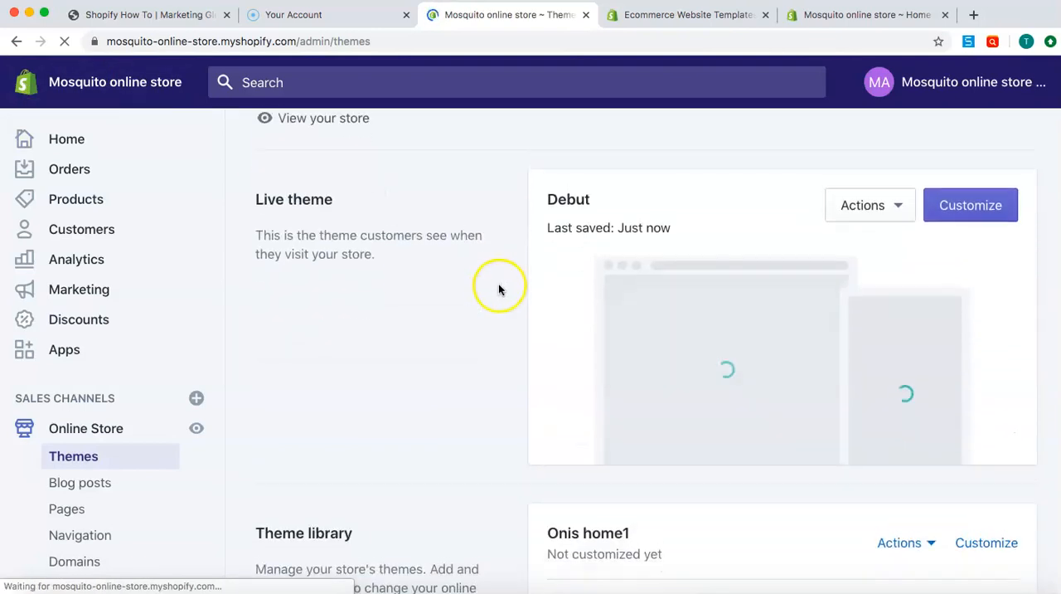
scroll(575, 207, down, 5)
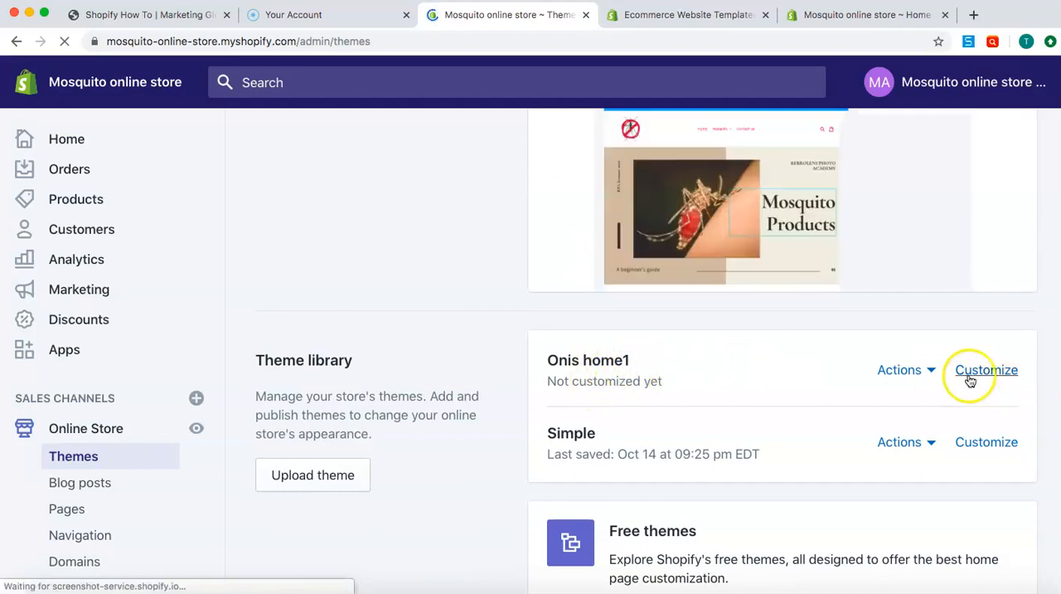
Check the Onis home1 theme's available actions, open it for customization and look through its home page preview
click(929, 370)
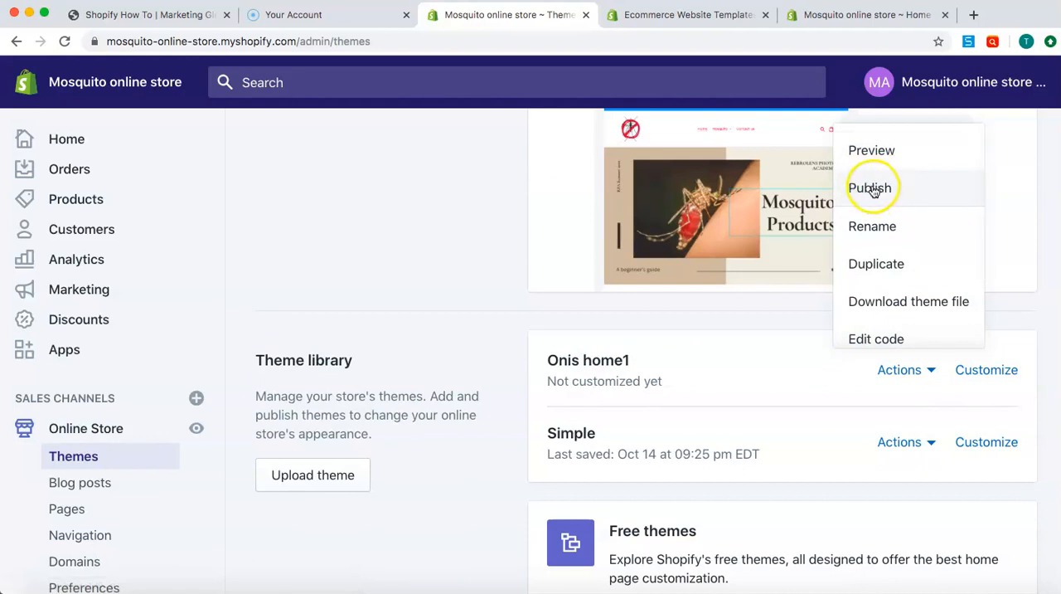
click(1033, 328)
click(987, 370)
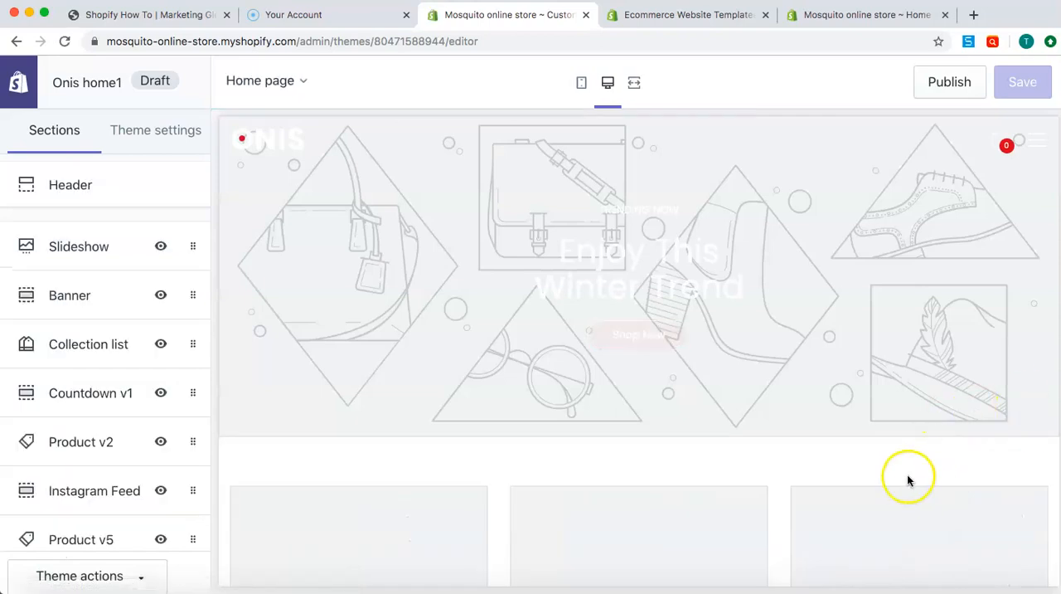
scroll(815, 373, down, 10)
scroll(815, 372, down, 10)
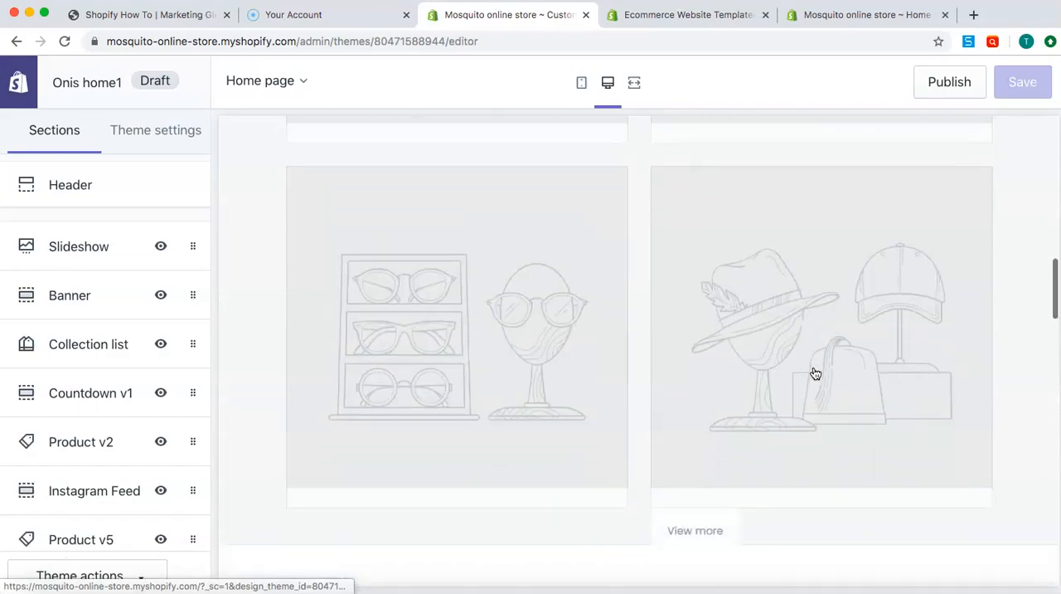
scroll(813, 372, up, 2)
scroll(813, 373, down, 15)
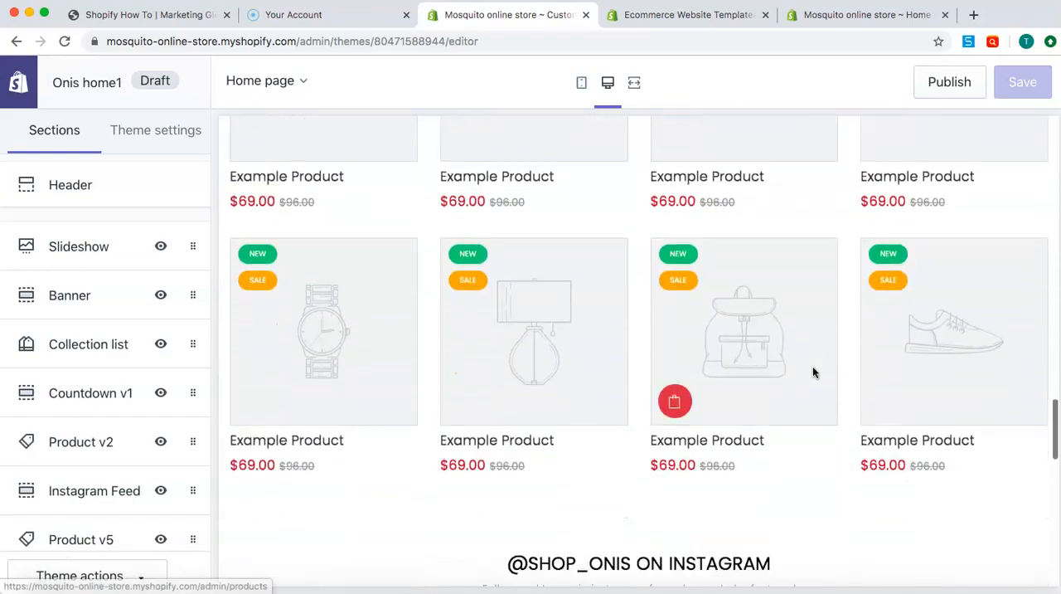
scroll(812, 372, up, 3)
scroll(812, 366, up, 20)
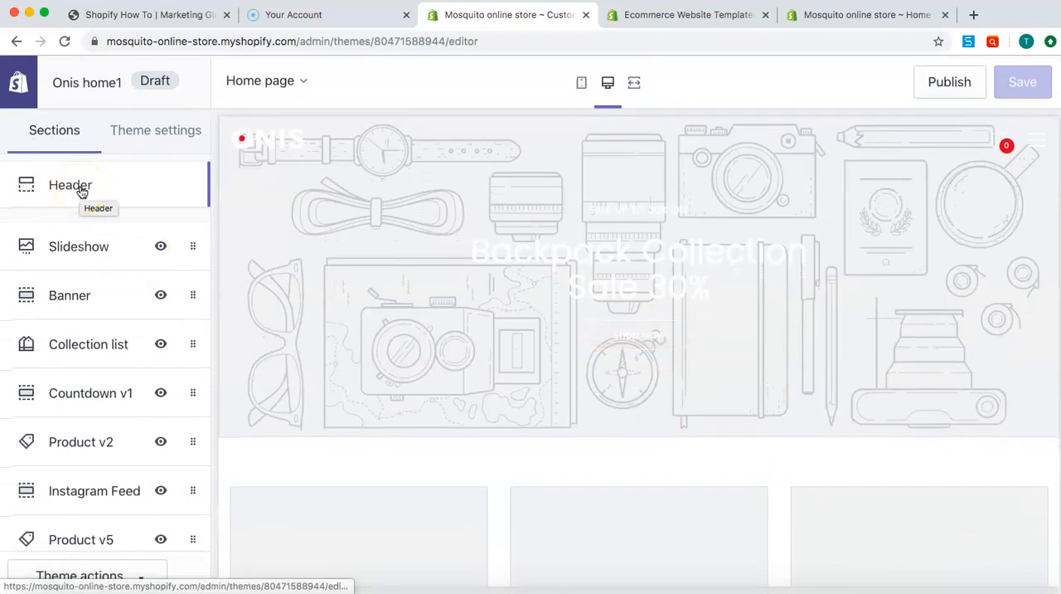
In the Header section, try Header v3 and Header v1 as the homepage style and return it to Header v2
click(80, 189)
click(104, 229)
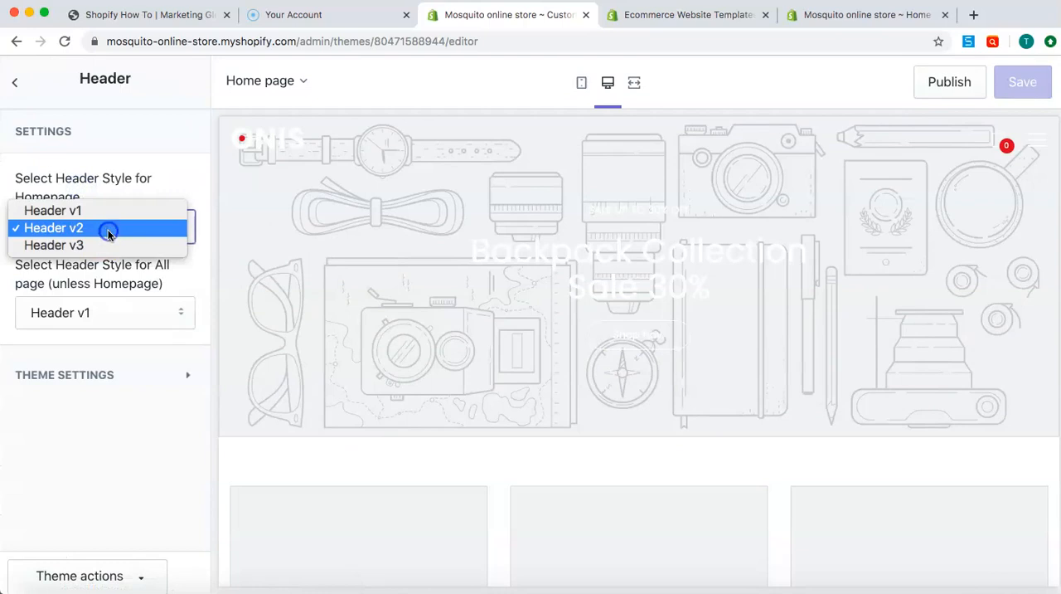
click(109, 244)
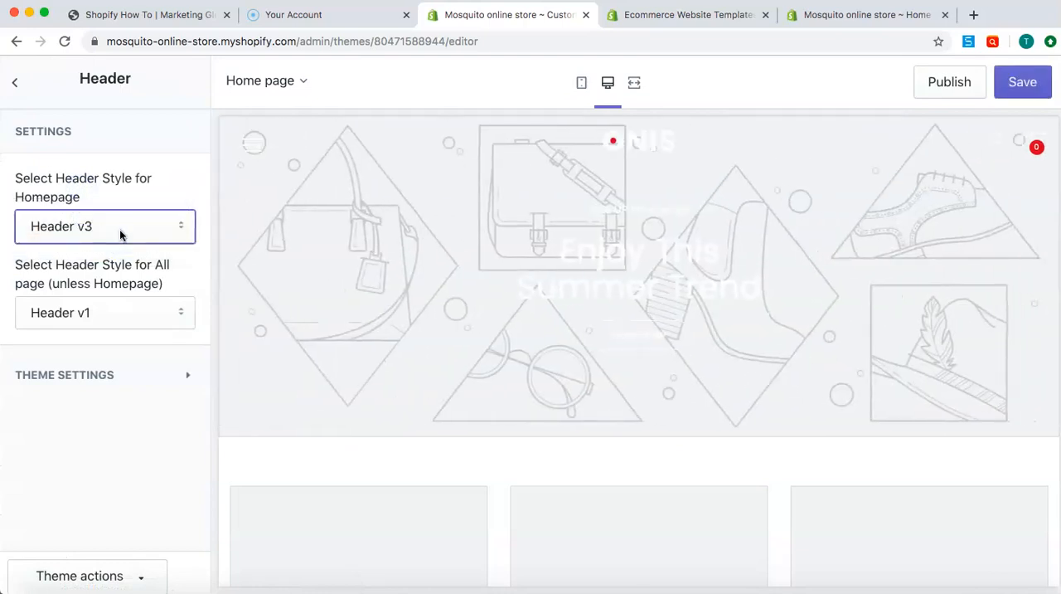
click(121, 235)
click(123, 193)
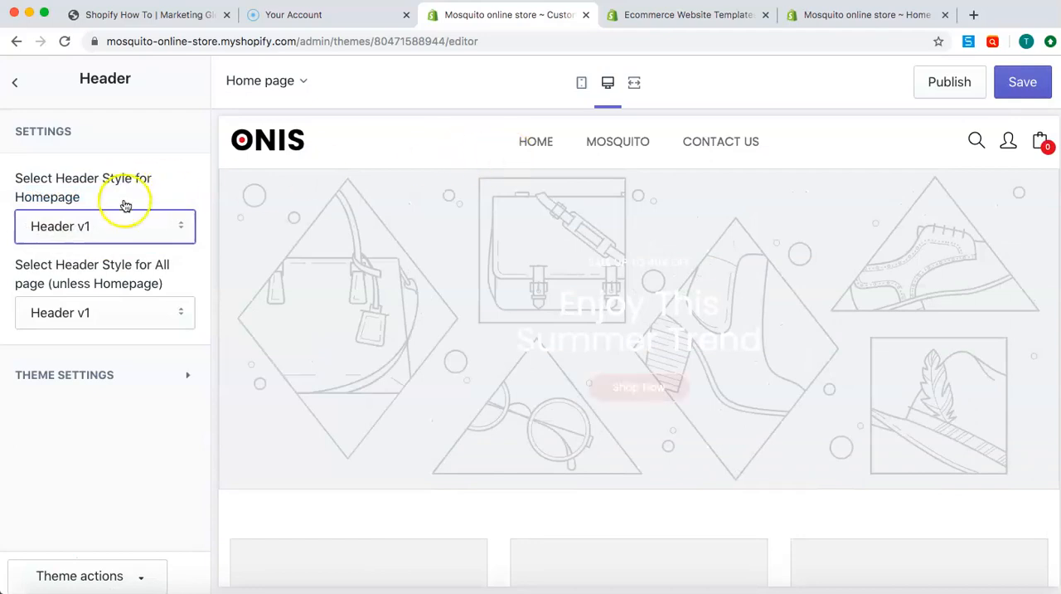
click(112, 225)
click(108, 244)
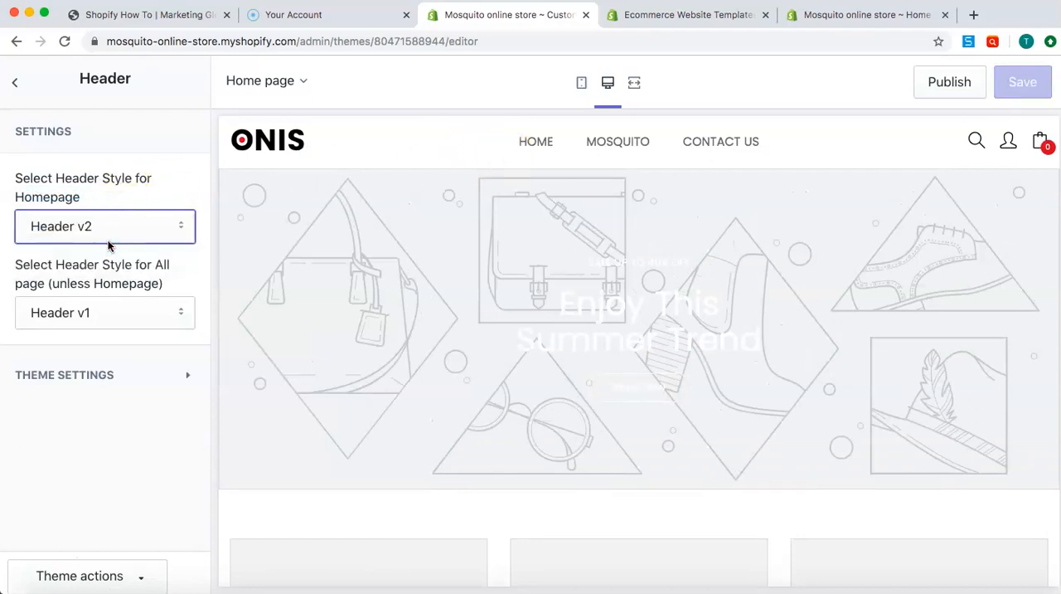
Set the header style for all pages other than the homepage to Header v2
click(100, 311)
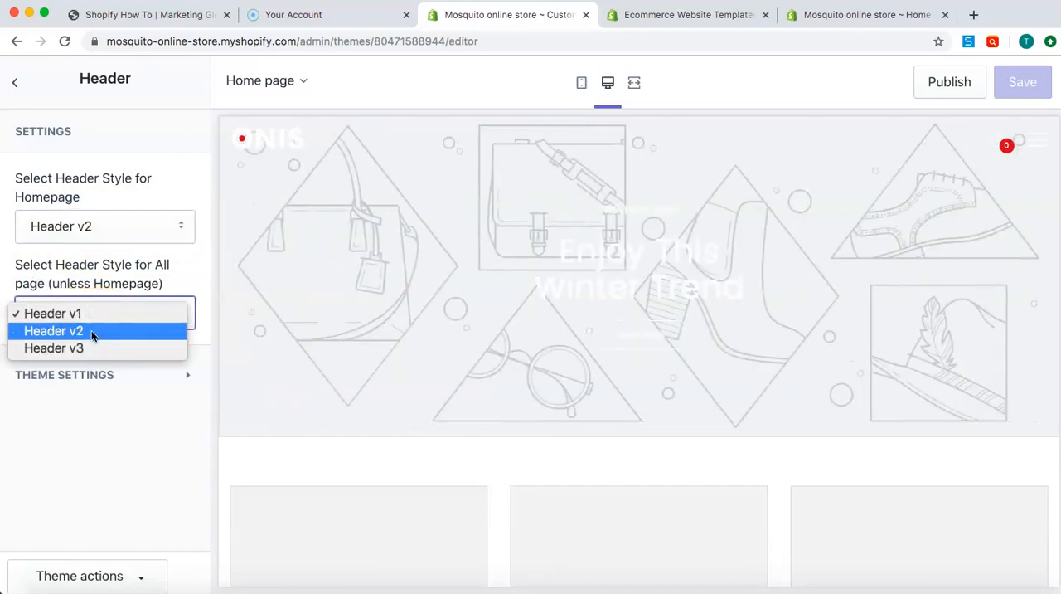
click(92, 331)
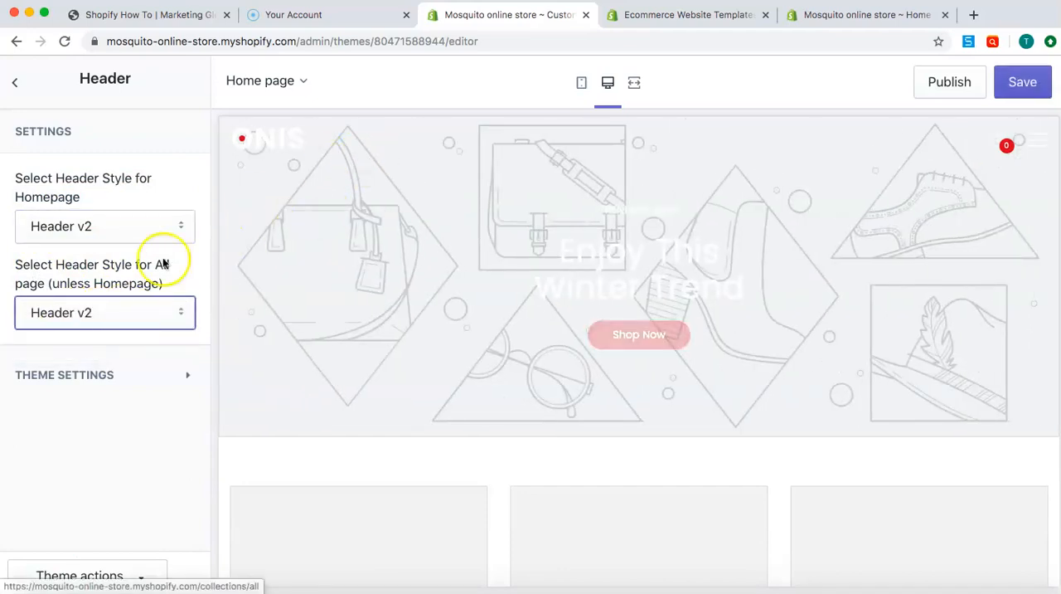
Expand the header's theme settings and examine the logo, social and dropdown menu options
click(186, 379)
scroll(119, 388, down, 5)
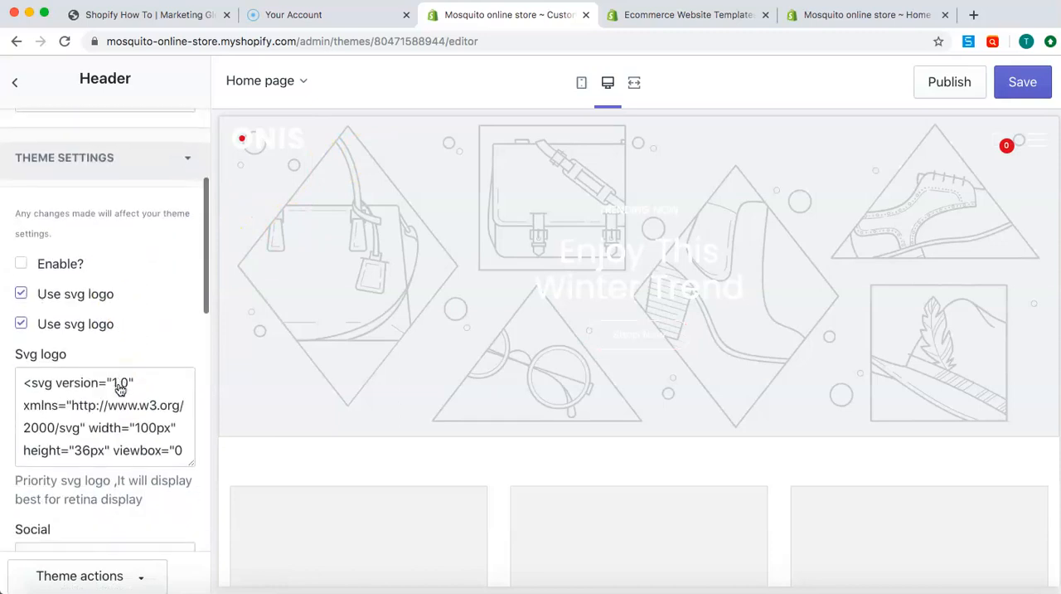
scroll(120, 388, down, 1)
click(23, 247)
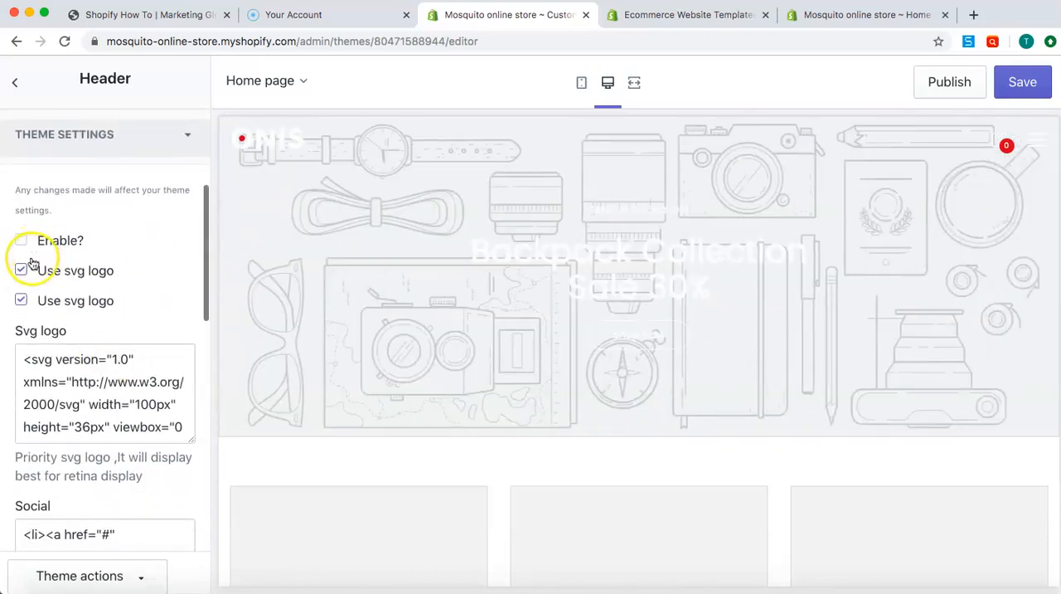
scroll(39, 274, down, 3)
scroll(38, 276, down, 3)
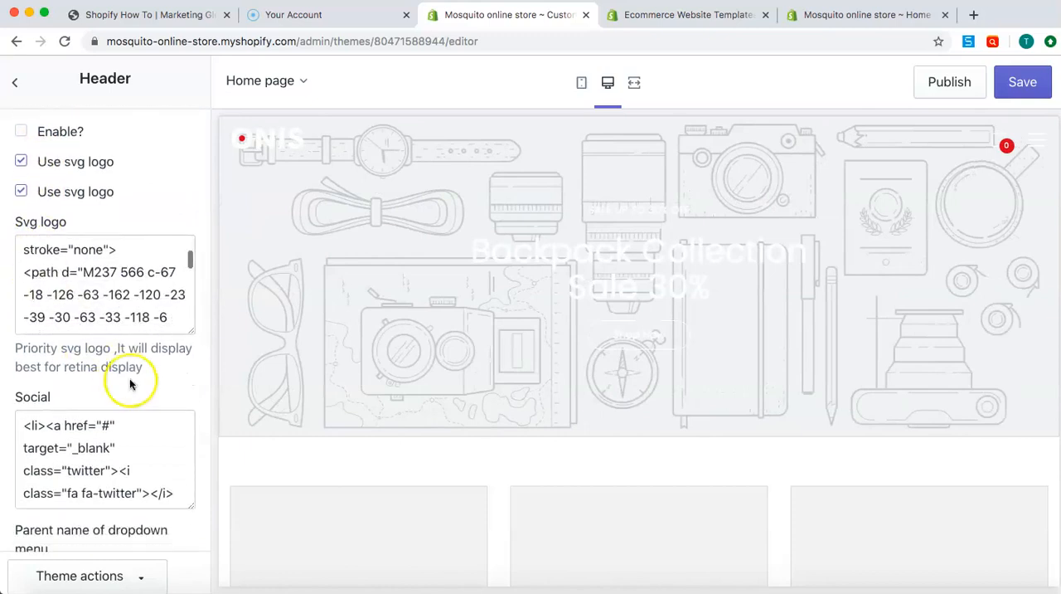
scroll(200, 375, down, 10)
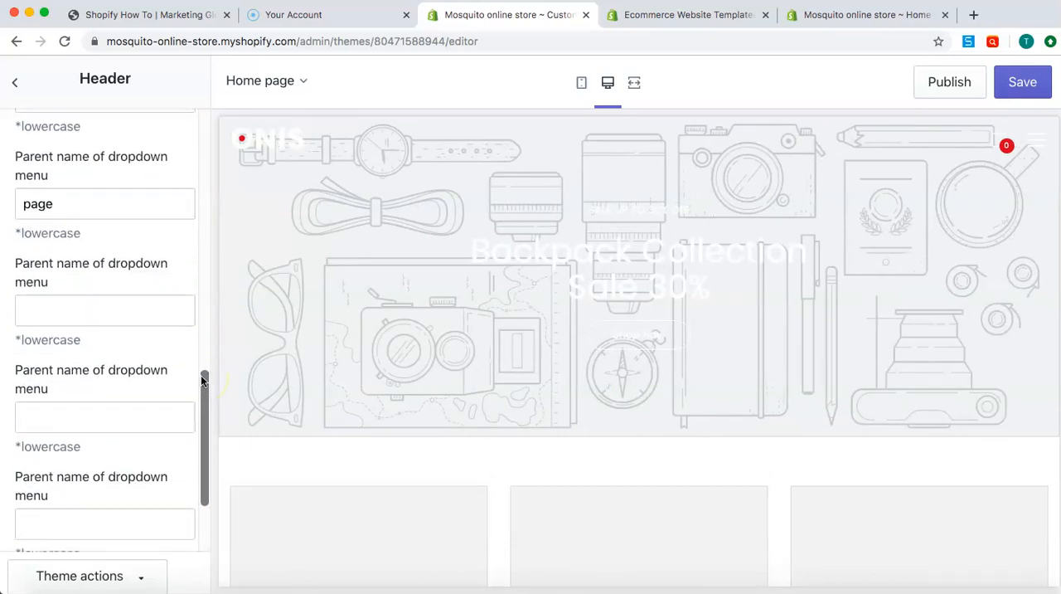
scroll(153, 360, up, 6)
scroll(75, 265, up, 6)
In the Slideshow section, enable the fade effect, look over its image content blocks and return to the section list
click(17, 84)
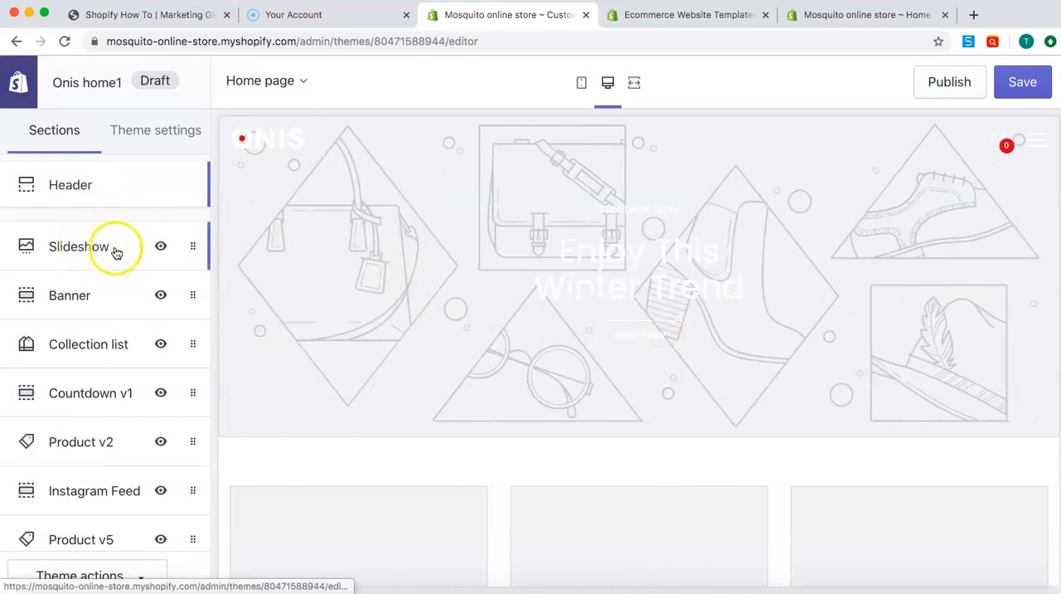
click(112, 250)
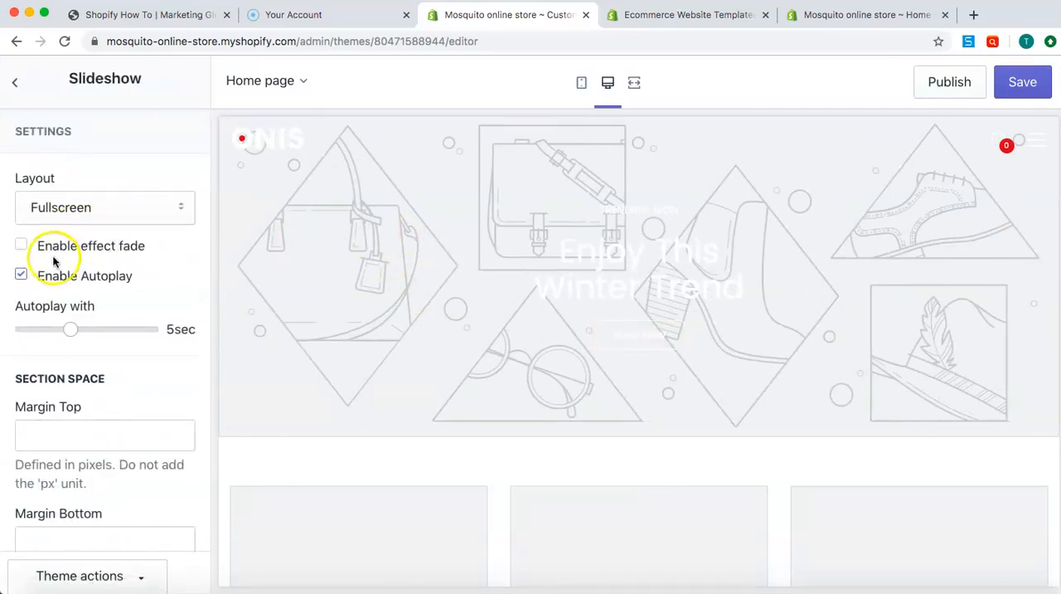
scroll(50, 242, down, 1)
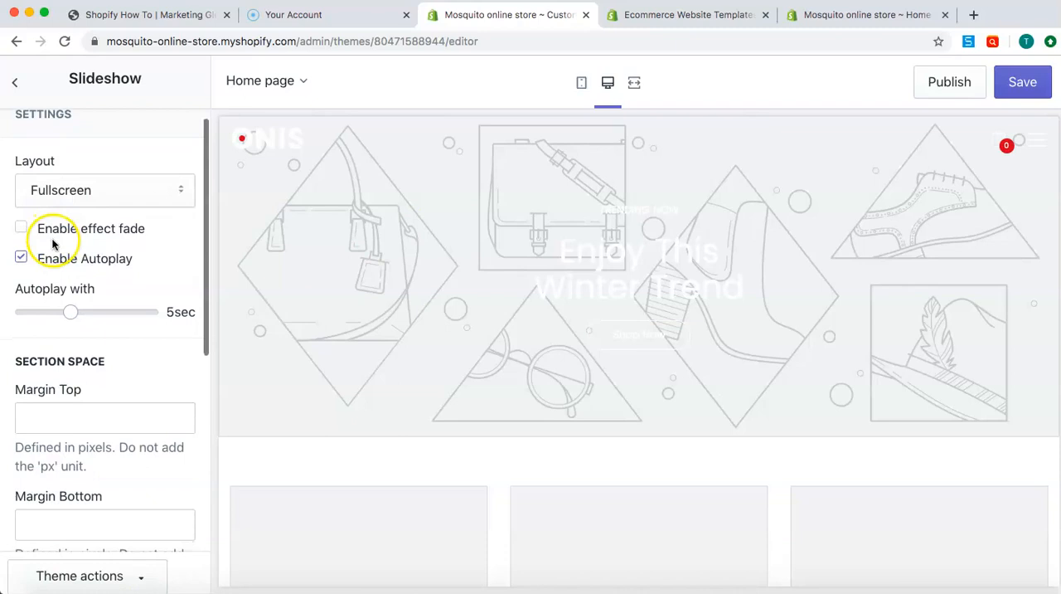
click(23, 229)
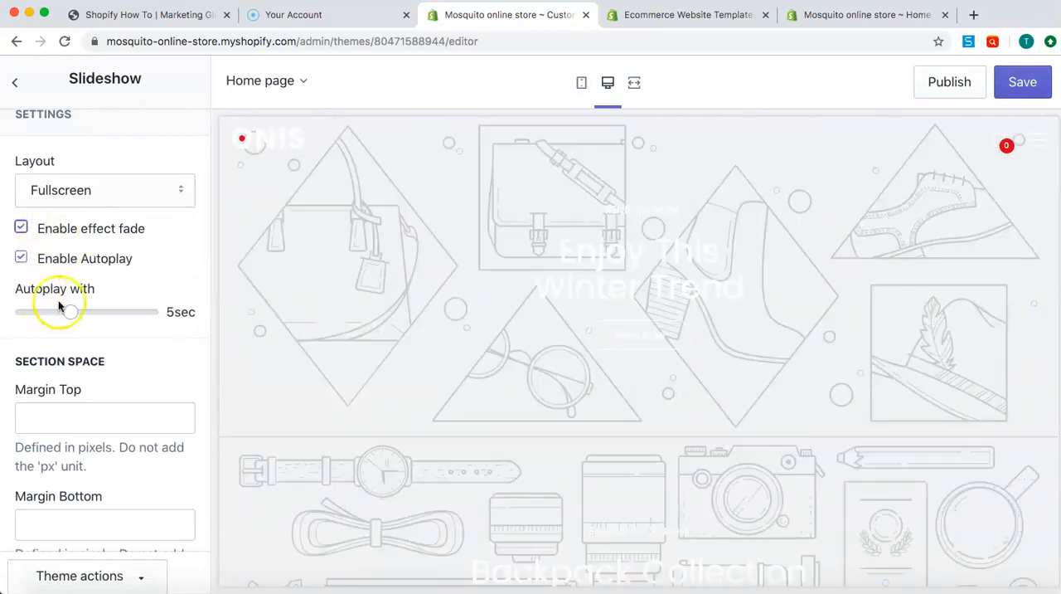
scroll(104, 407, down, 10)
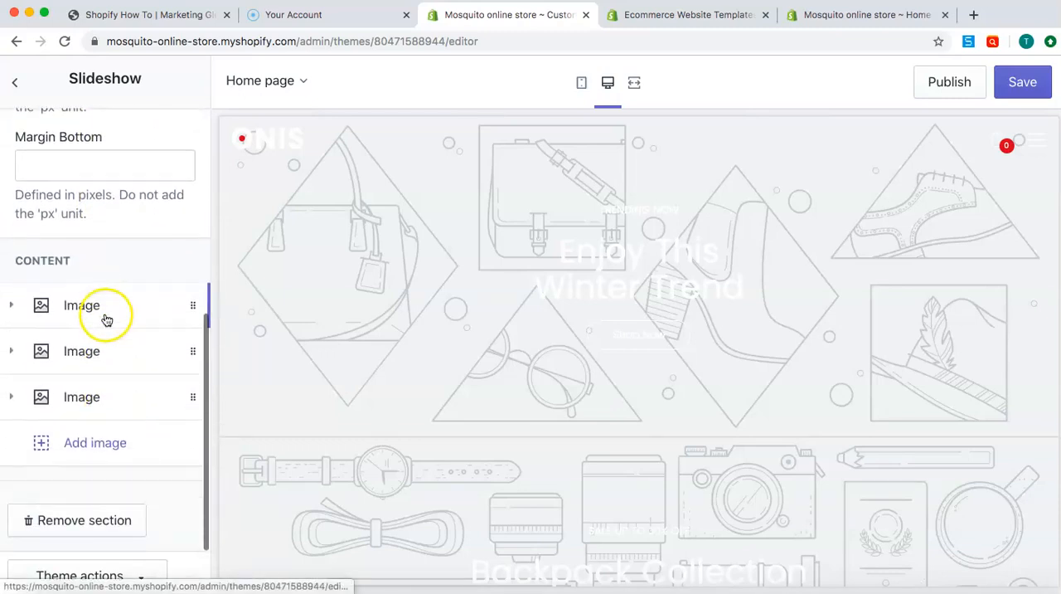
click(14, 82)
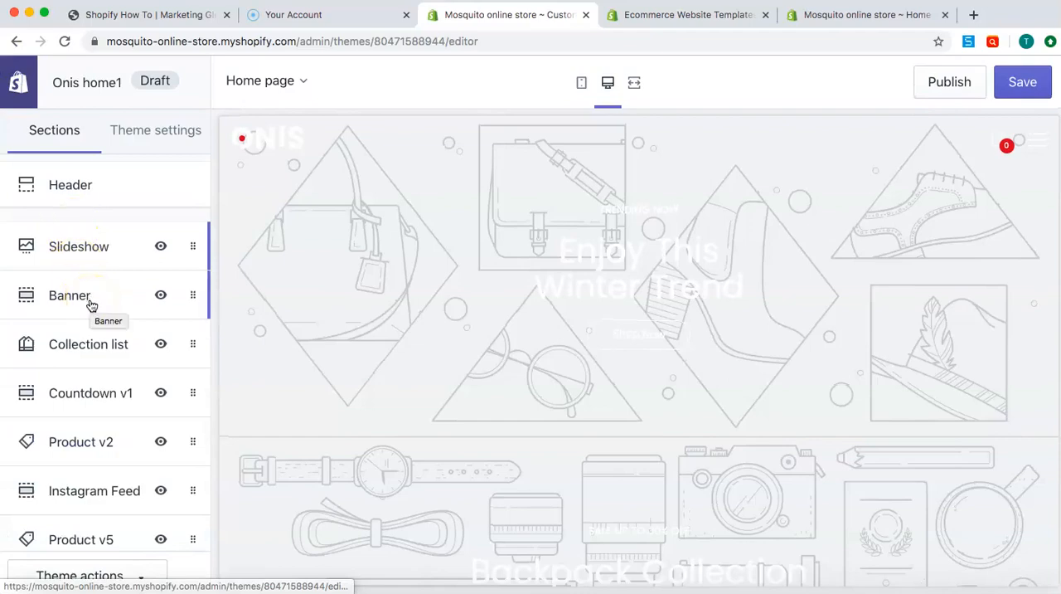
Check the slideshow in the home page preview and save the Onis home1 theme changes
scroll(470, 479, down, 8)
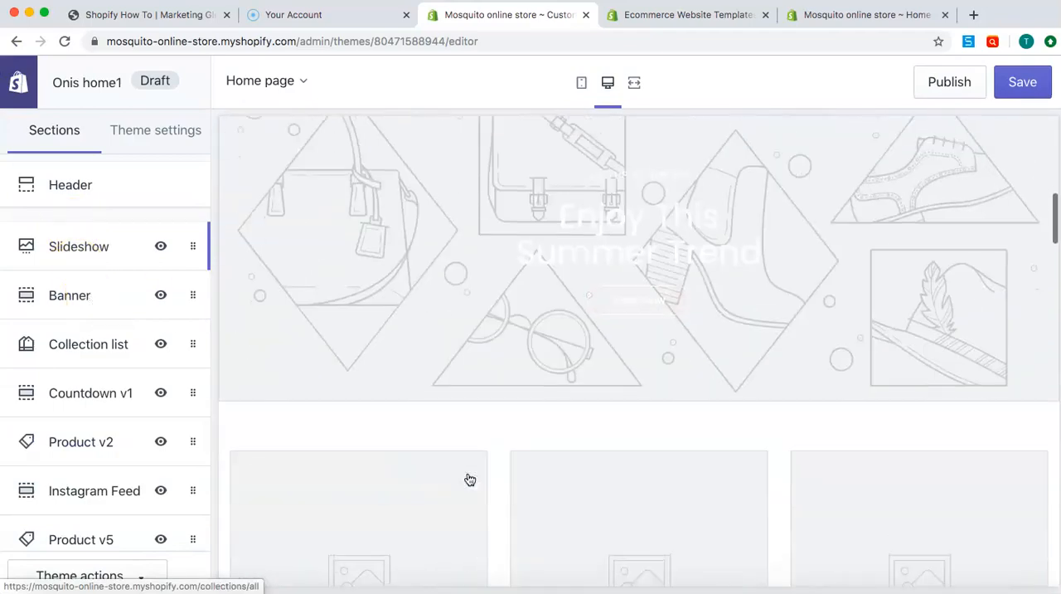
scroll(471, 479, up, 8)
scroll(470, 479, down, 1)
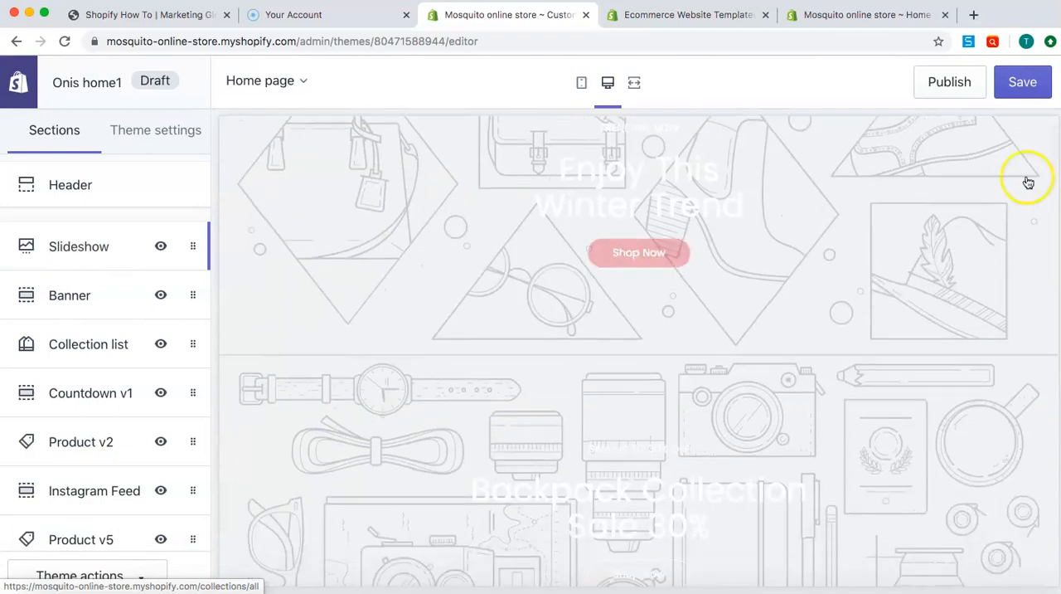
click(1023, 87)
Look through the home page preview to see which areas the banner and collection list sections control
scroll(793, 215, down, 1)
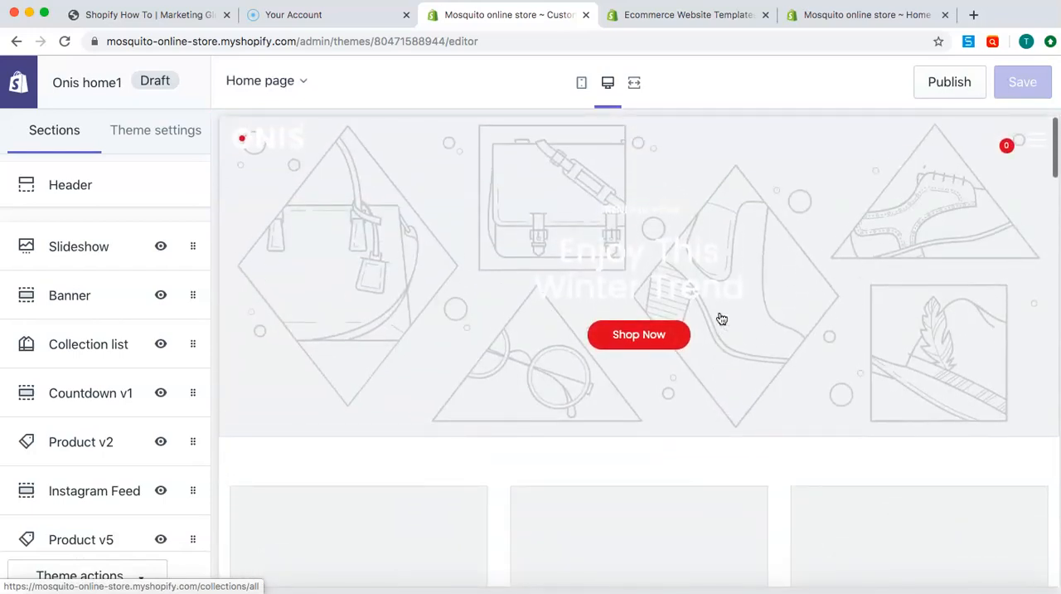
scroll(69, 284, down, 2)
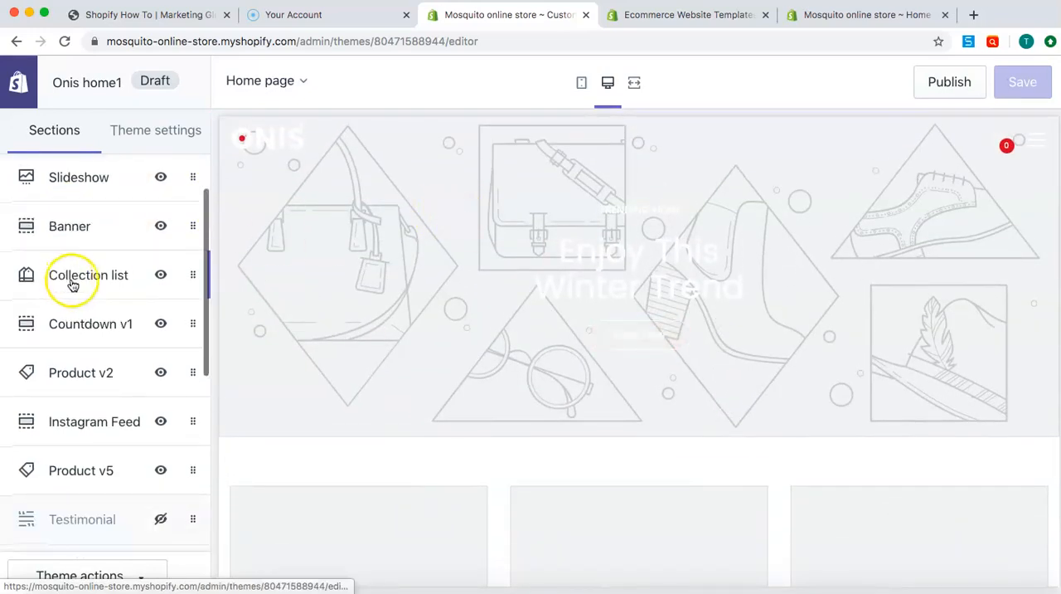
scroll(407, 374, down, 3)
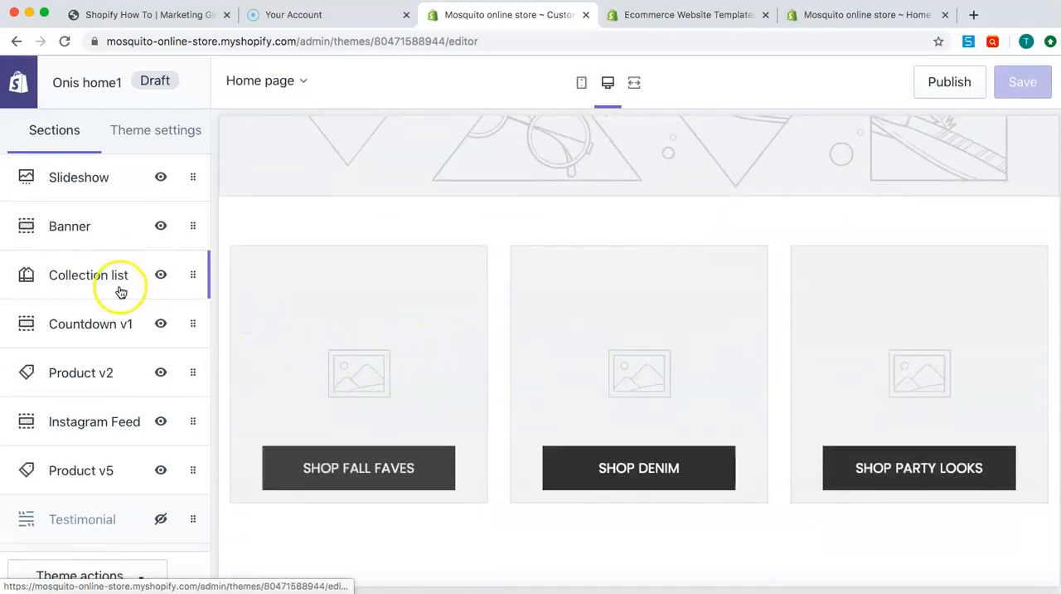
scroll(296, 370, down, 3)
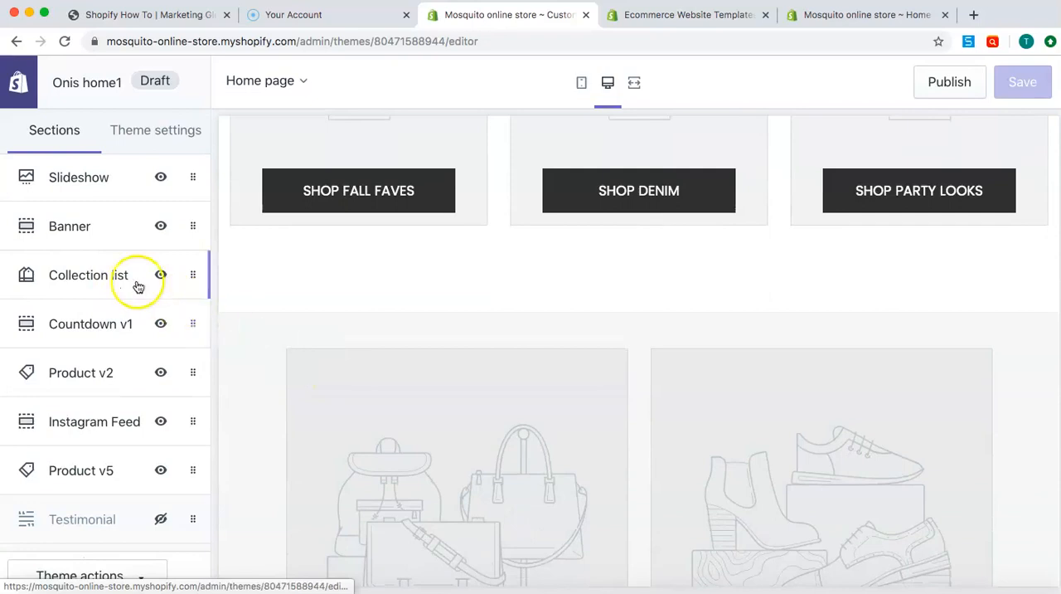
scroll(301, 374, down, 2)
scroll(303, 373, down, 1)
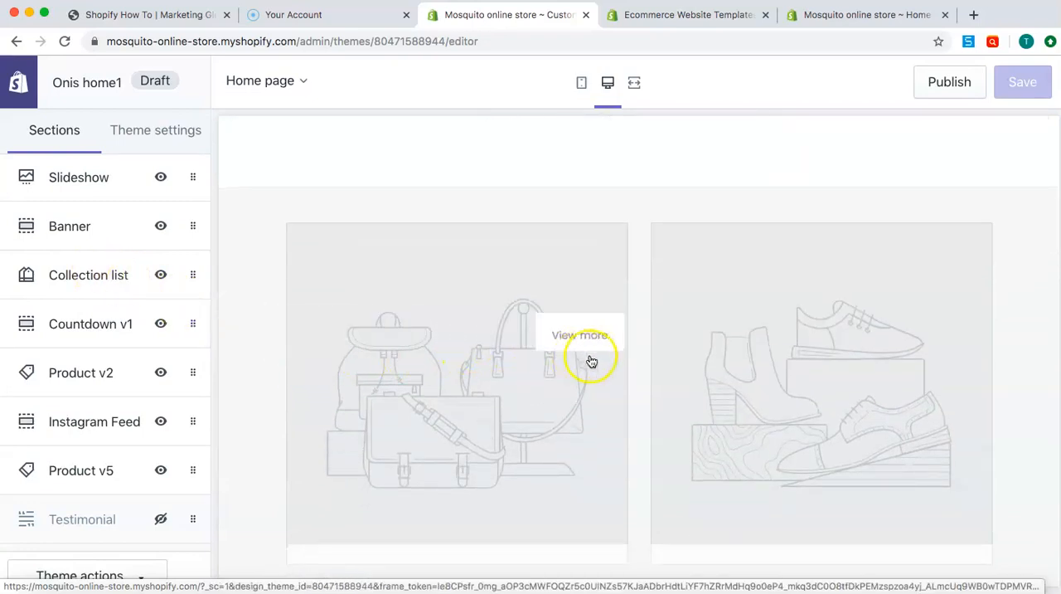
scroll(787, 401, down, 3)
scroll(789, 403, down, 1)
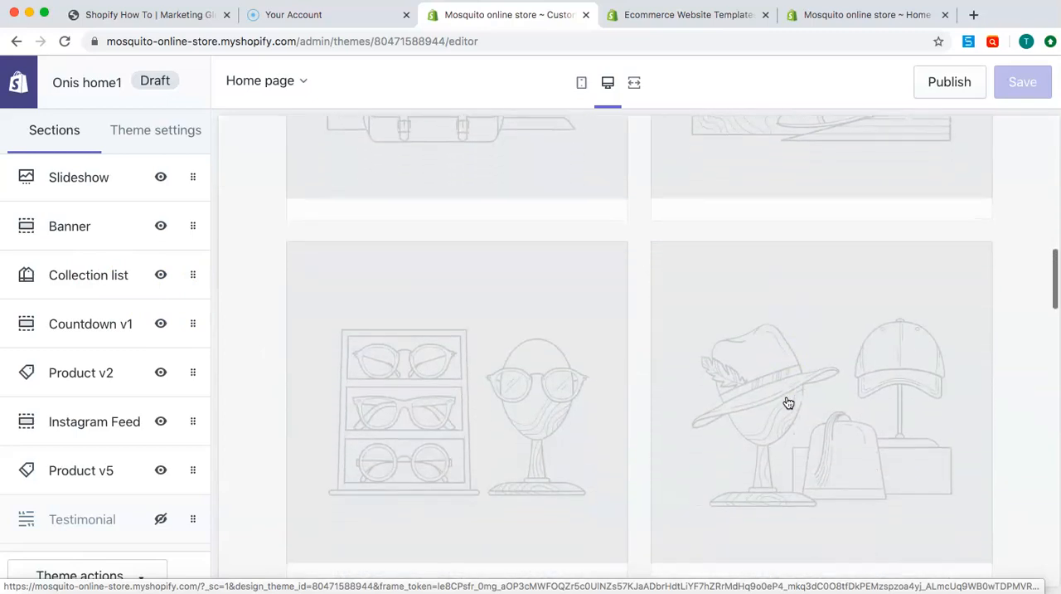
In the Collection list section, assign the Bug nets collection to the first collection block and return to the section list
click(82, 282)
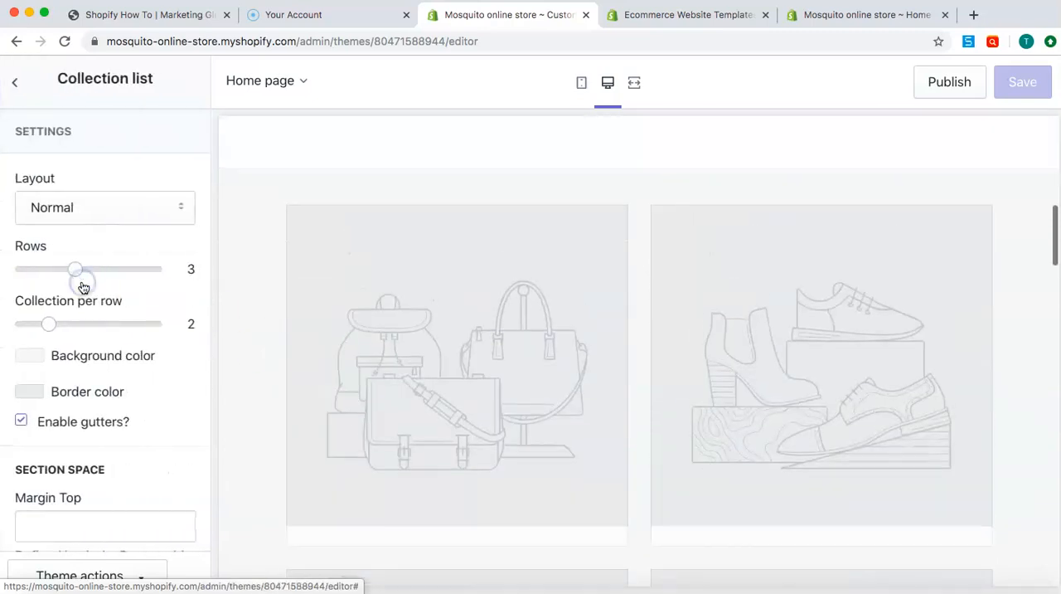
scroll(110, 458, down, 5)
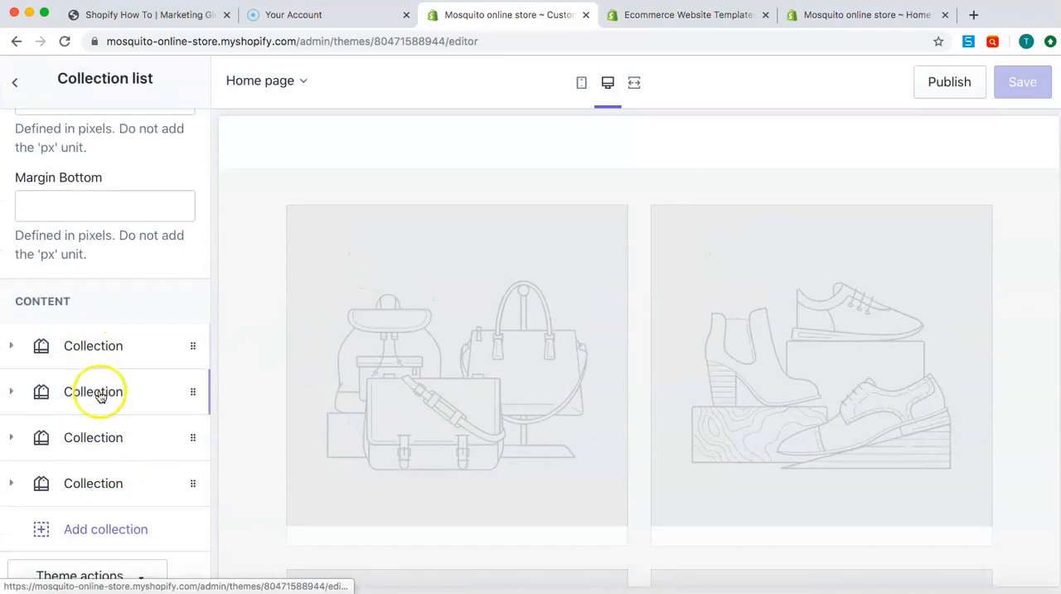
scroll(88, 459, down, 1)
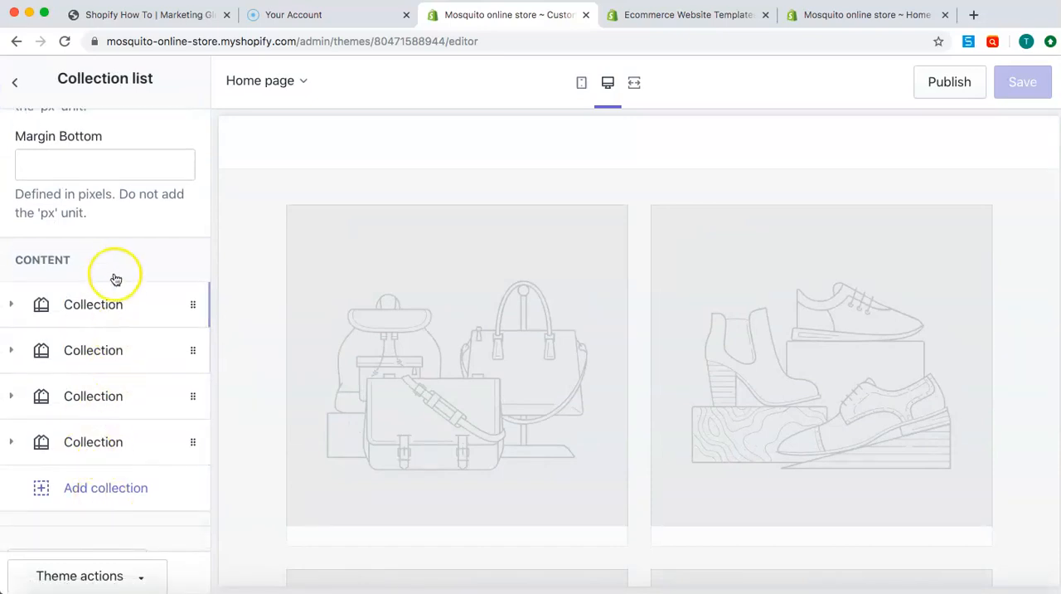
click(124, 322)
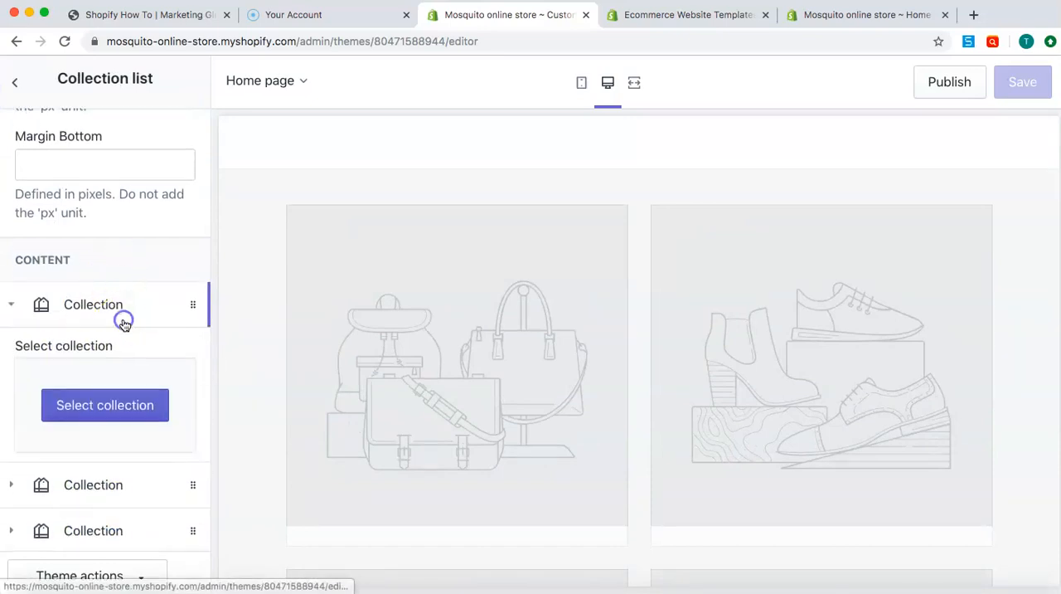
click(112, 411)
click(83, 247)
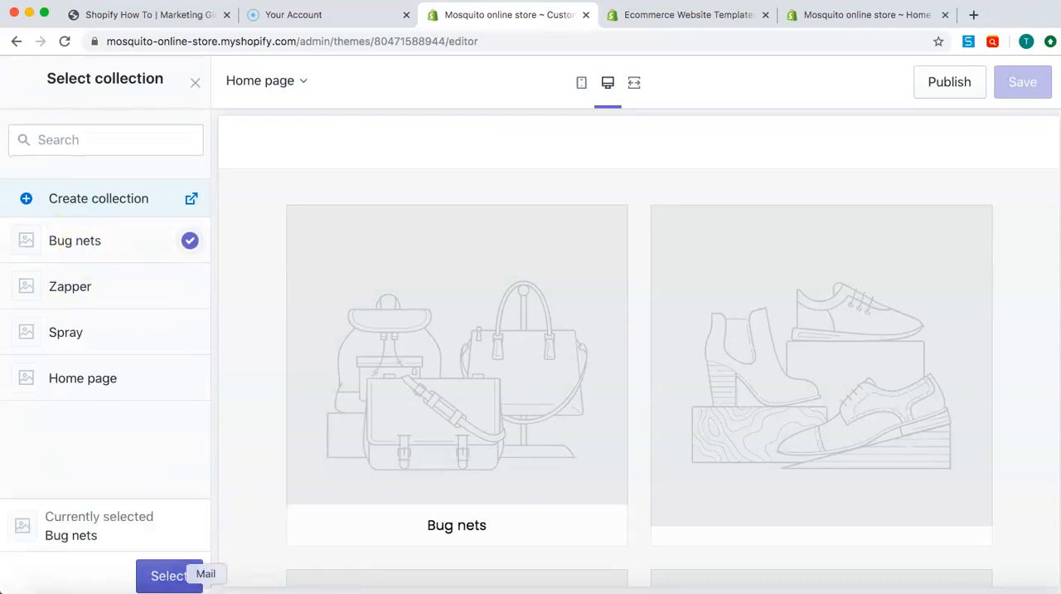
click(168, 576)
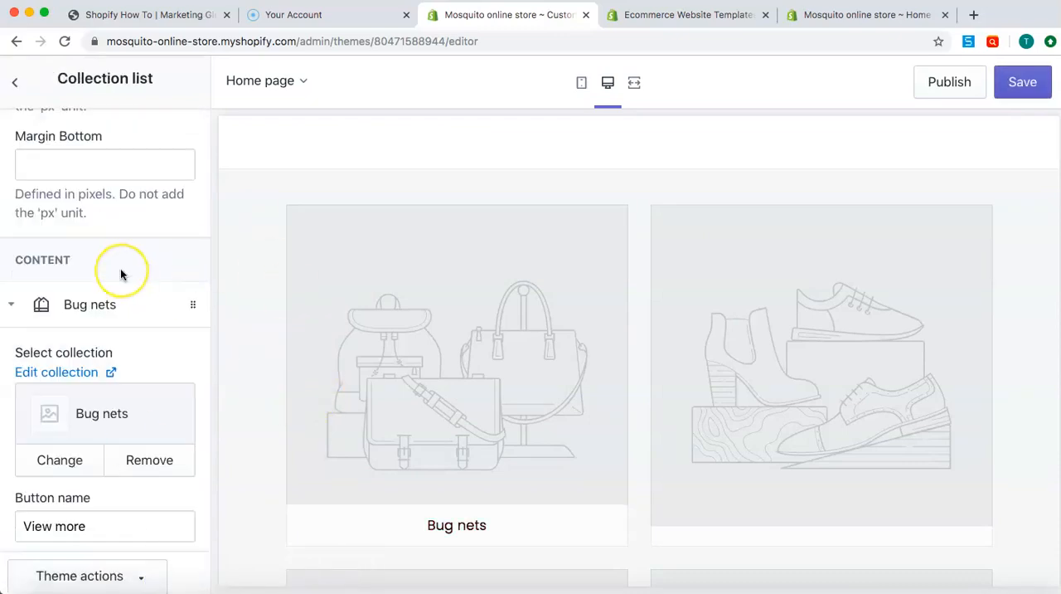
scroll(120, 268, down, 2)
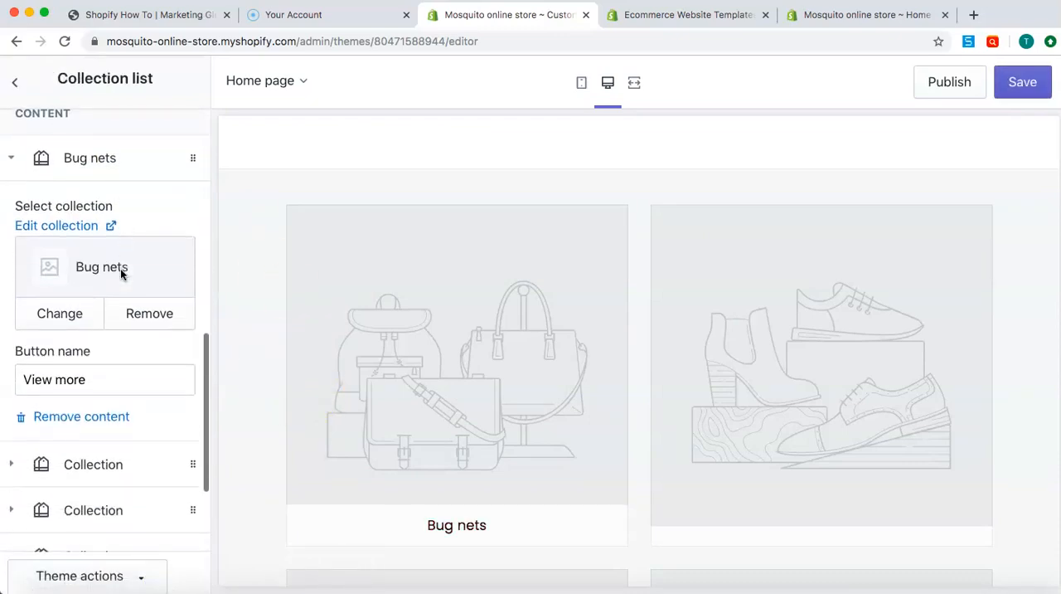
click(14, 82)
Open the Countdown v1 section and change the discount in its description to 10%
scroll(108, 376, down, 1)
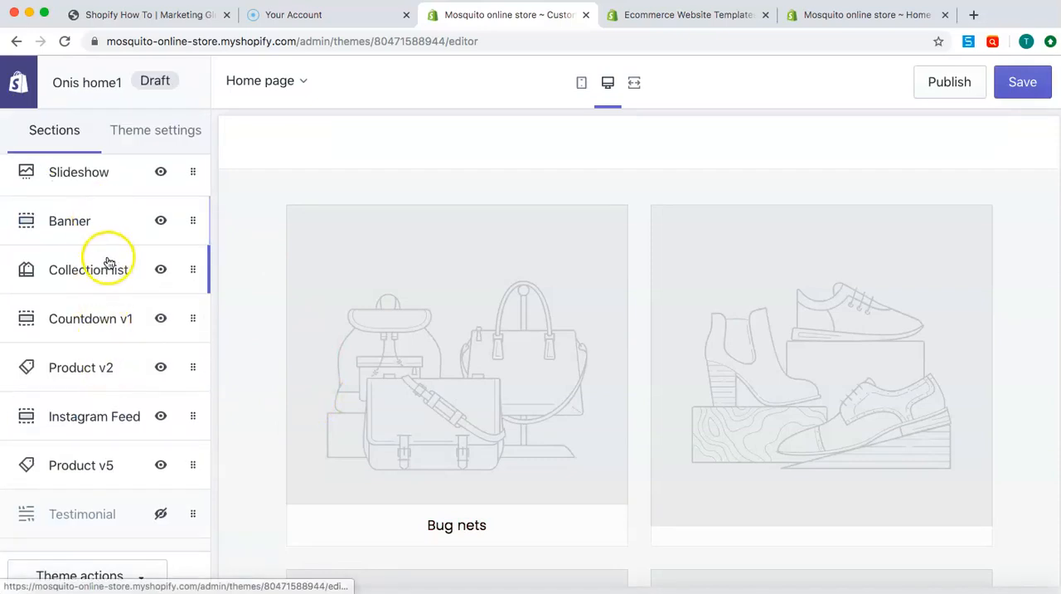
mouse_move(137, 319)
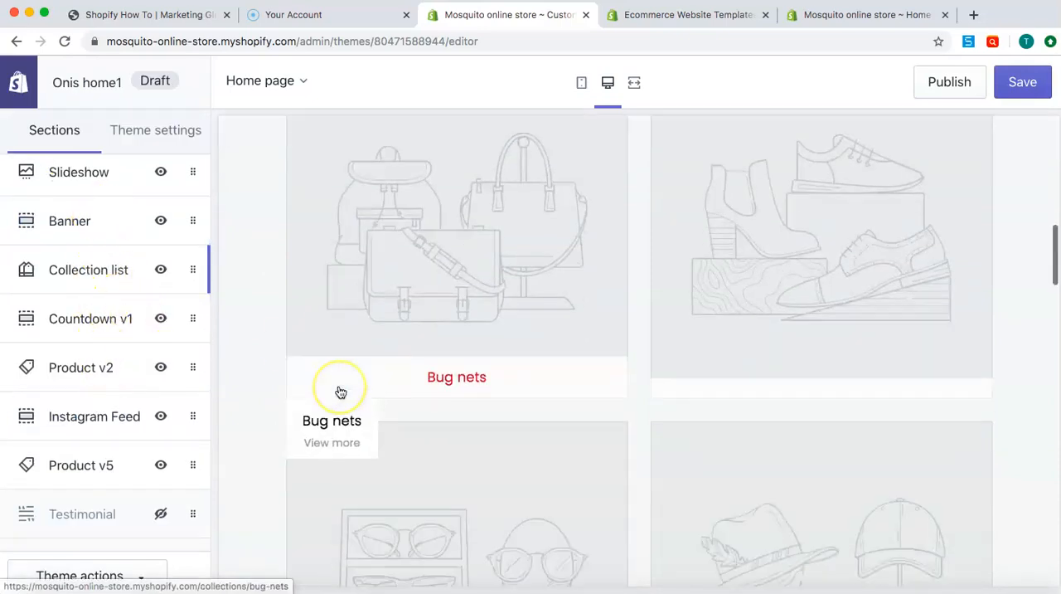
click(116, 322)
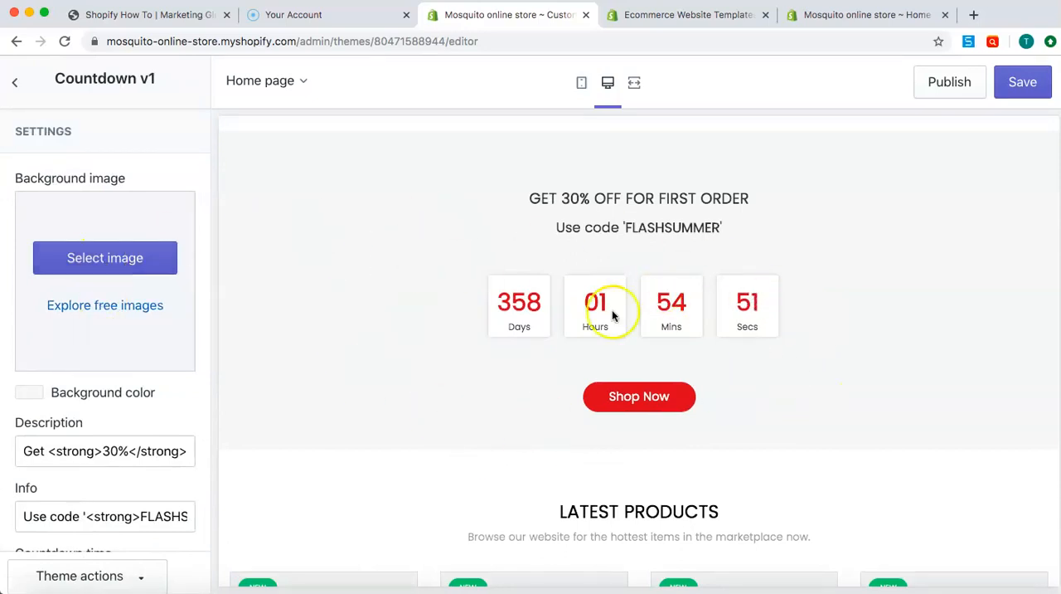
click(409, 316)
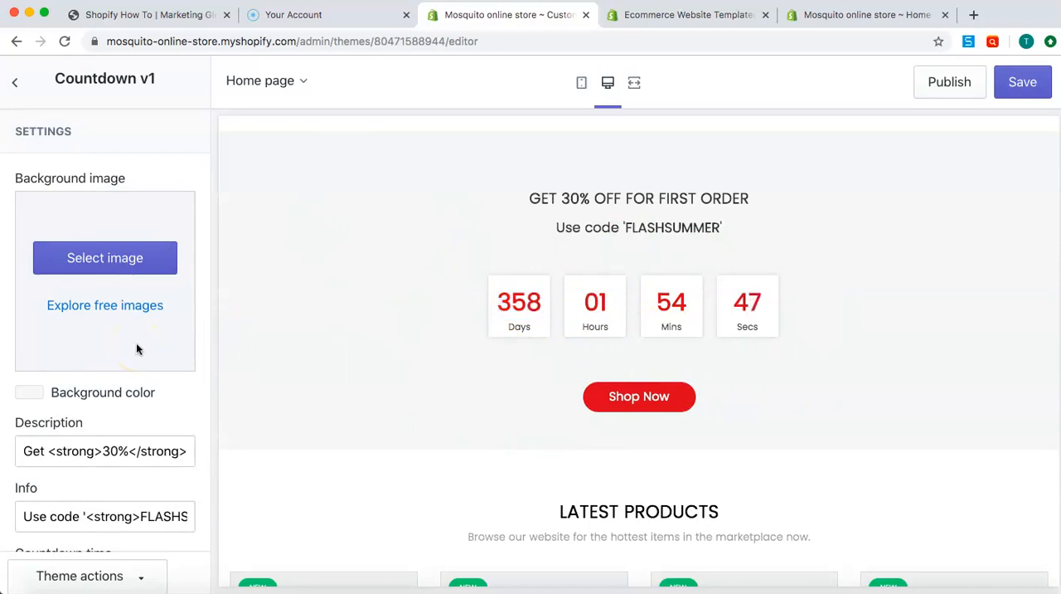
scroll(99, 357, down, 2)
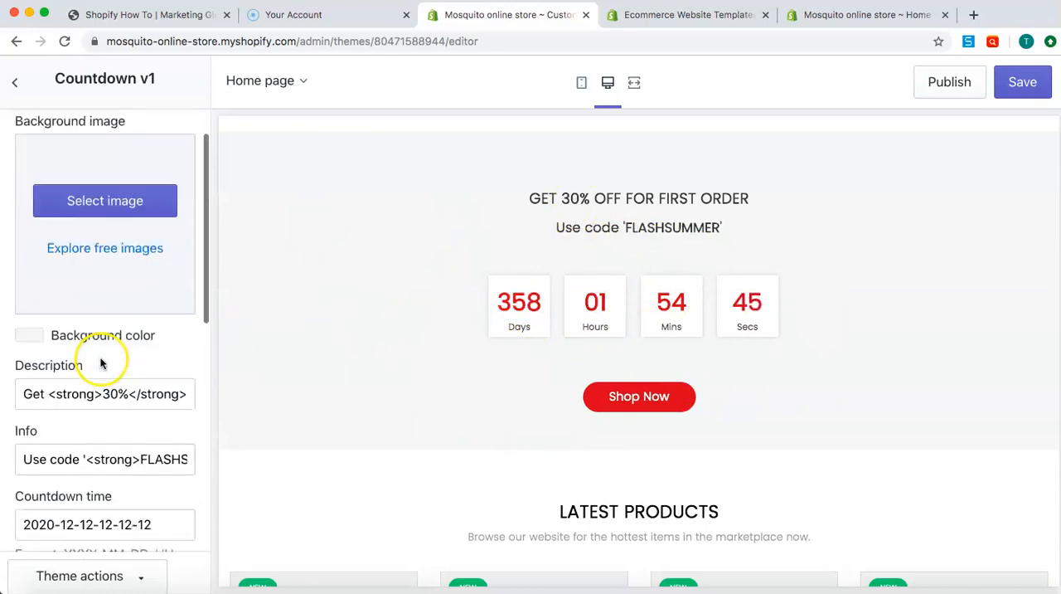
scroll(169, 370, right, 5)
scroll(169, 370, left, 2)
scroll(110, 370, left, 1)
scroll(110, 370, left, 3)
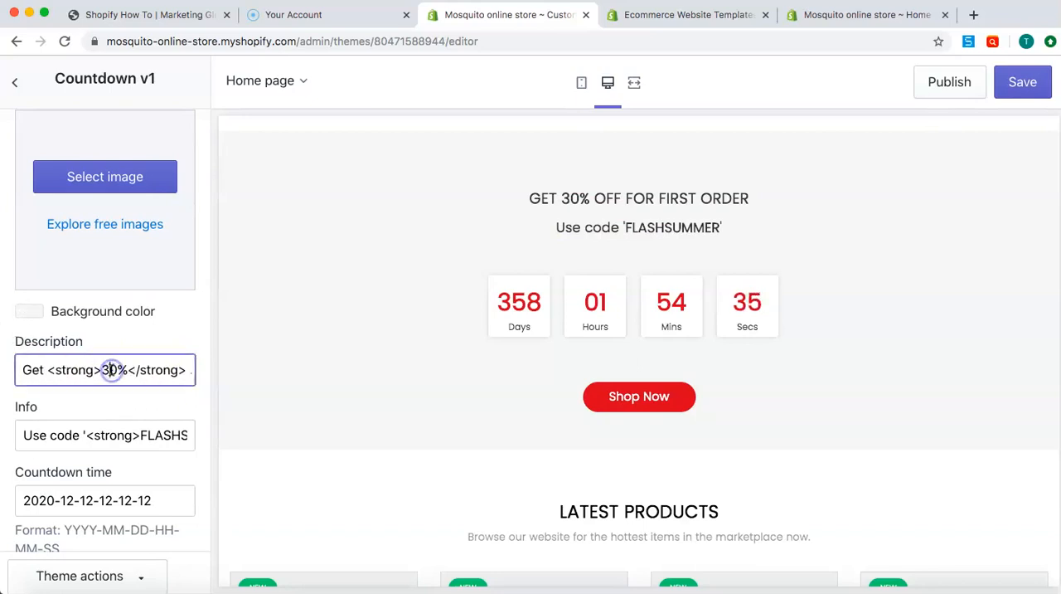
key(BackSpace)
text(1)
Examine the discount code text in the countdown's Info field
click(139, 406)
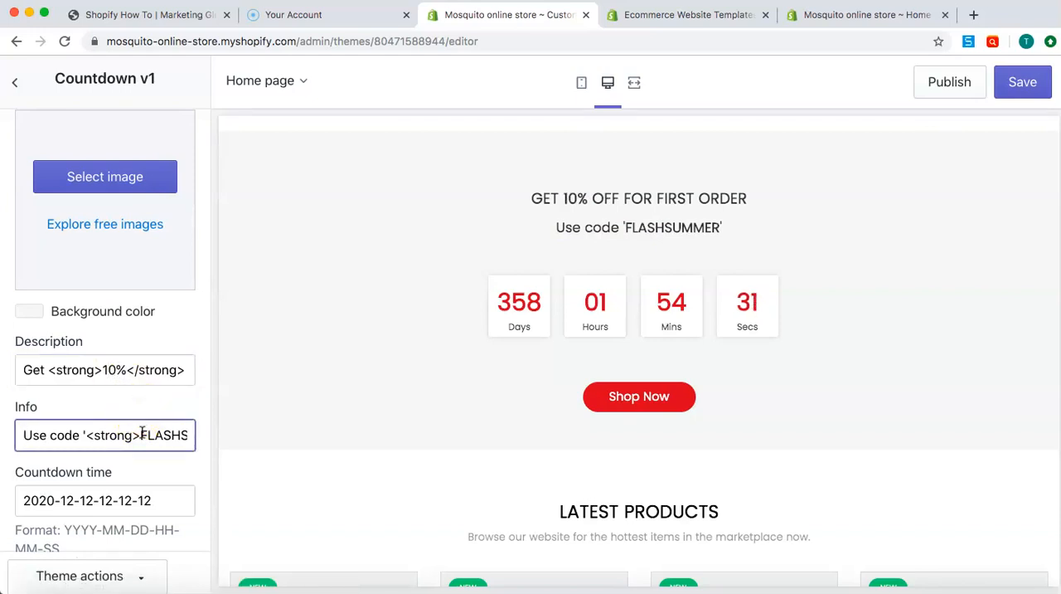
drag(143, 432, 210, 441)
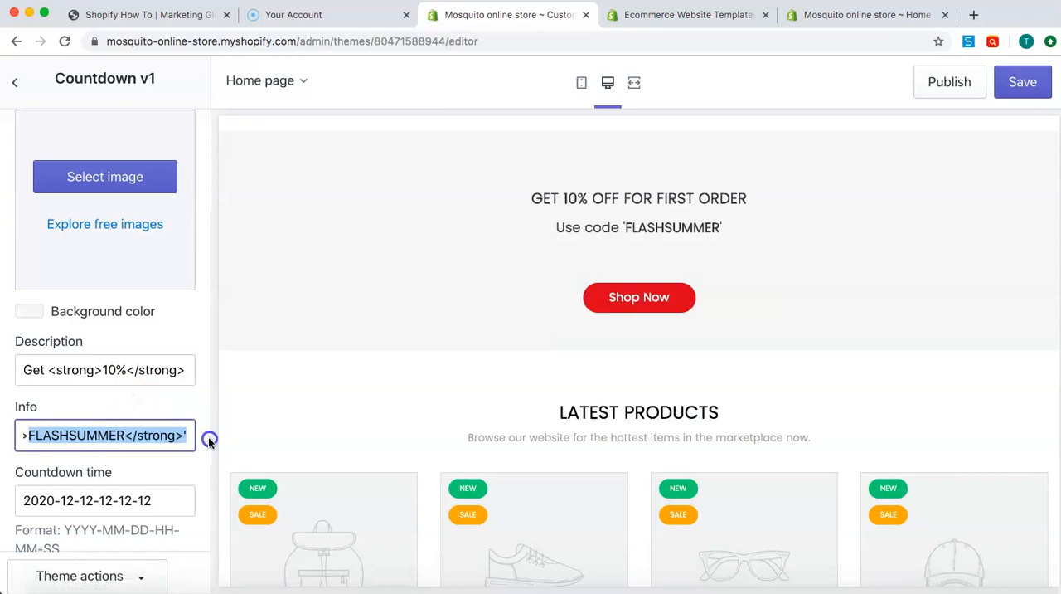
click(100, 436)
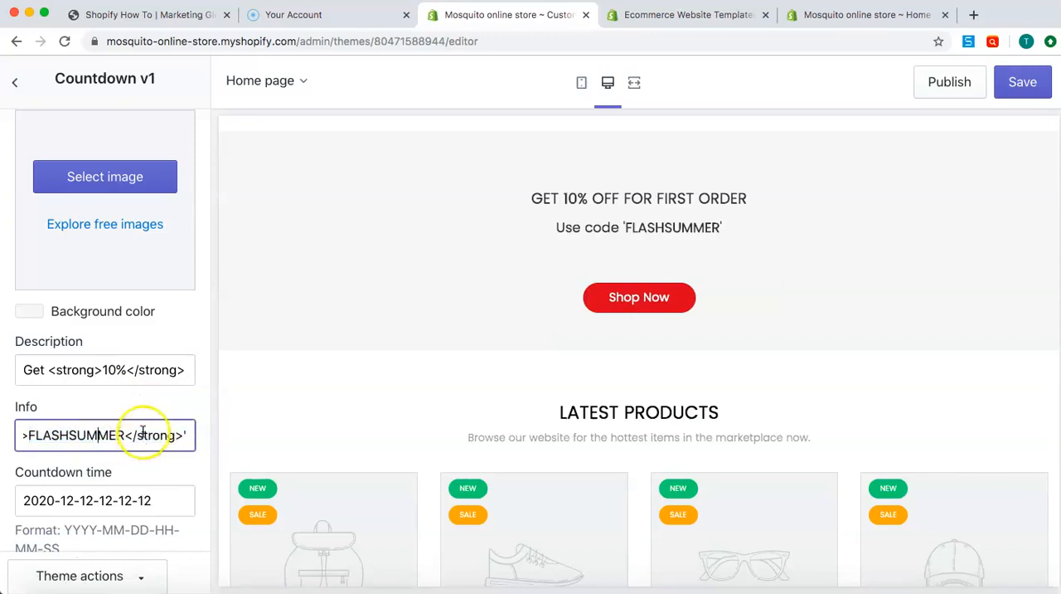
scroll(142, 411, down, 3)
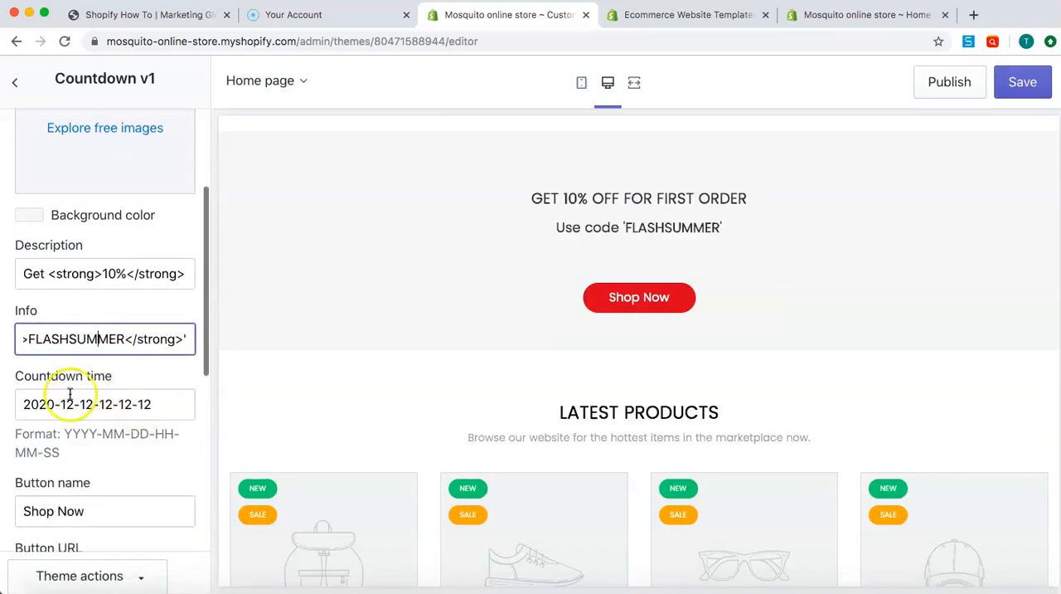
click(55, 403)
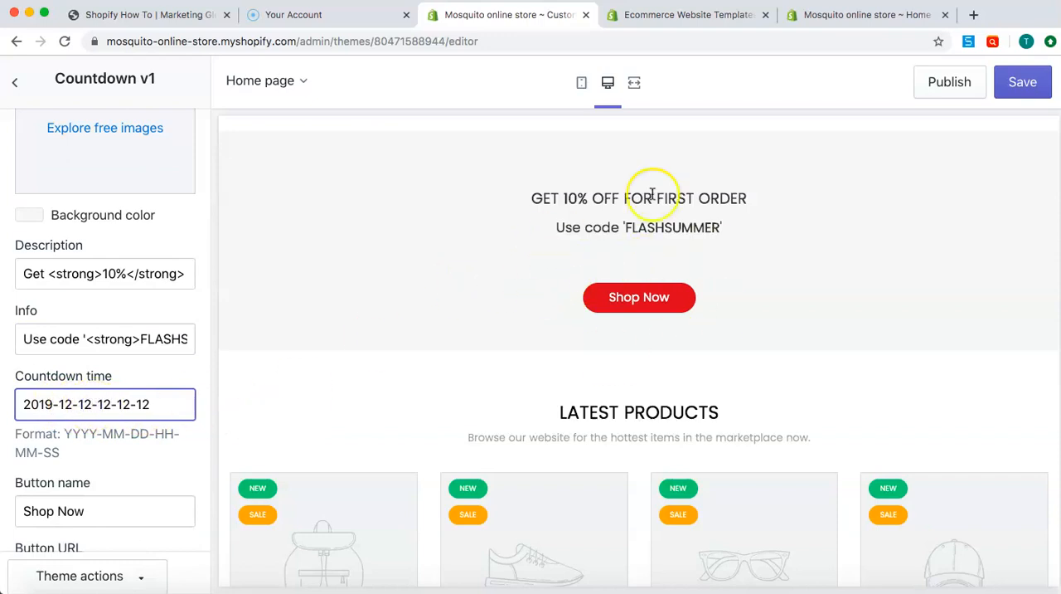
click(1020, 87)
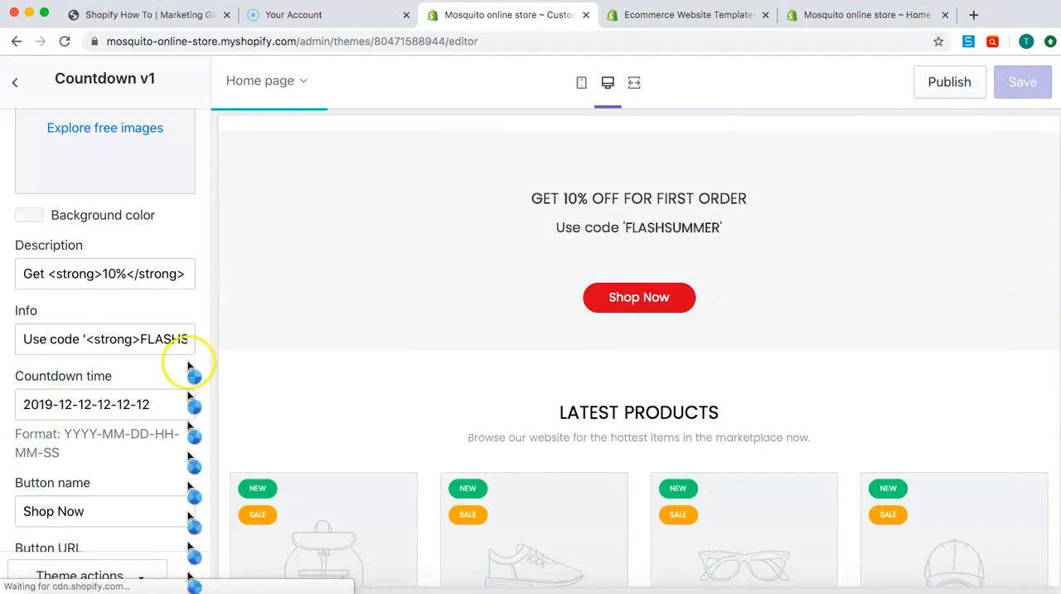
Review the countdown section's button name, button URL and margin settings
scroll(190, 365, down, 4)
click(101, 358)
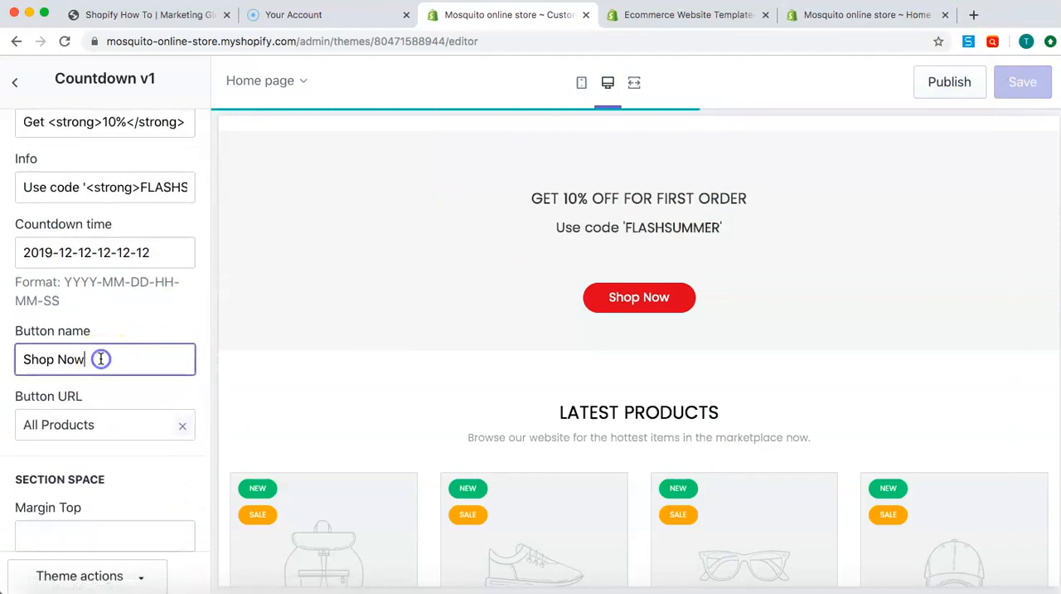
scroll(142, 423, down, 3)
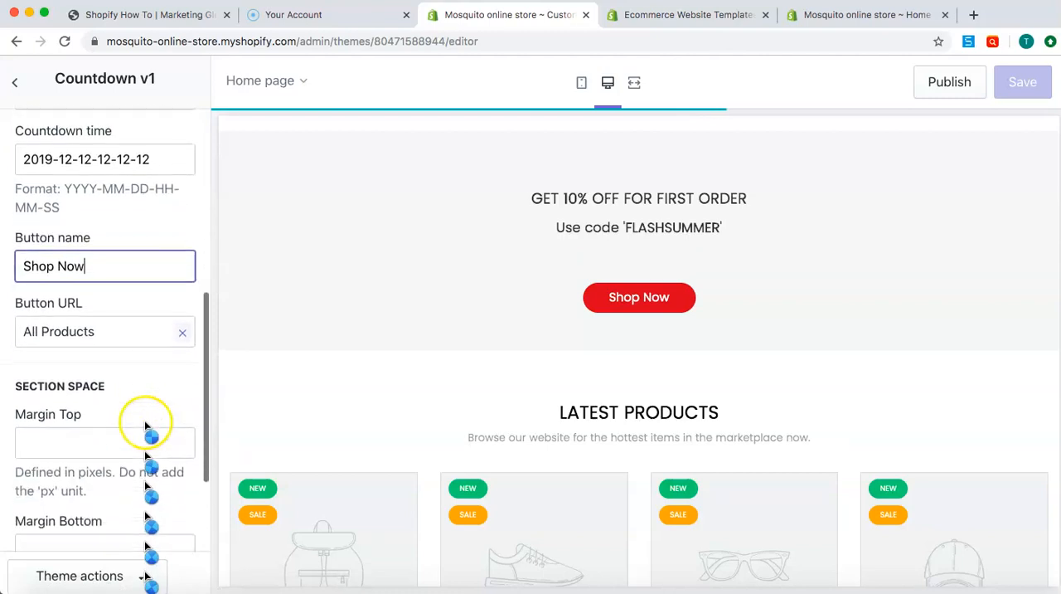
scroll(142, 344, down, 2)
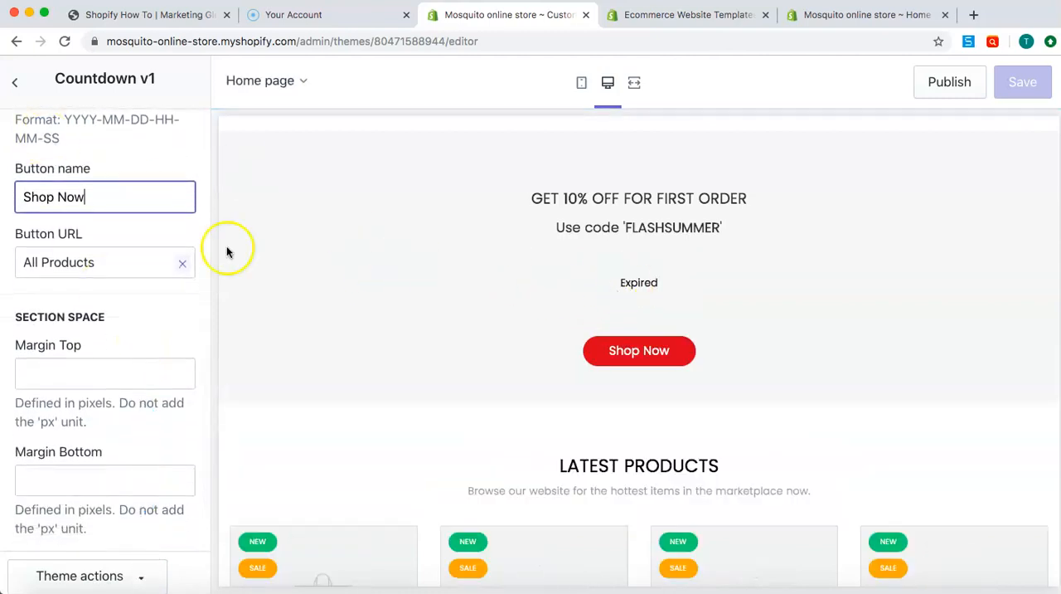
scroll(157, 249, up, 8)
click(51, 353)
key(BackSpace)
key(BackSpace)
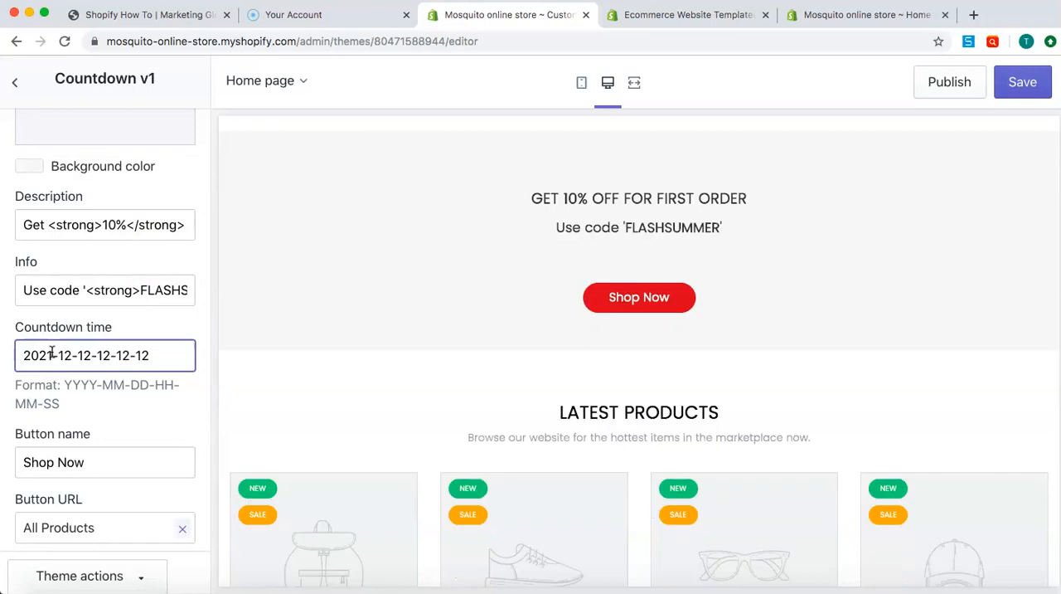
click(1017, 96)
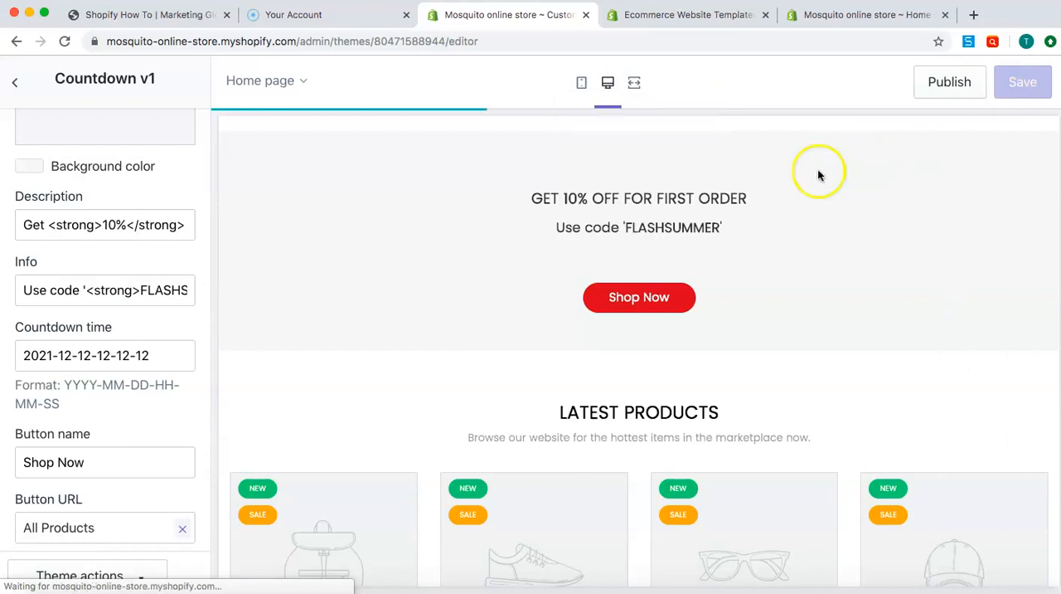
Check the Countdown v1 button and section space settings, and return to the section list
scroll(151, 383, down, 1)
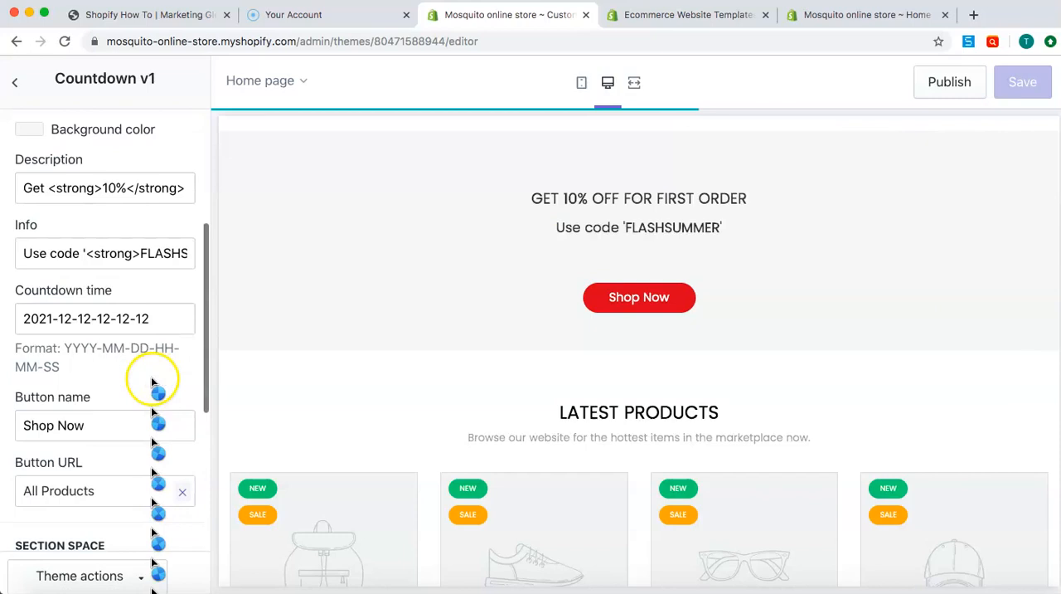
click(64, 428)
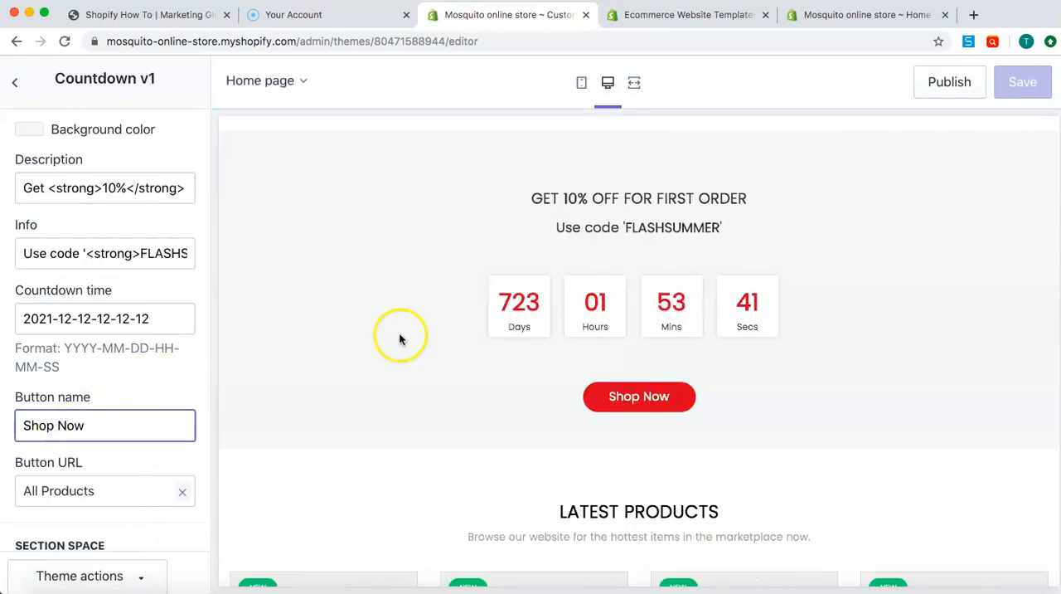
scroll(137, 457, down, 3)
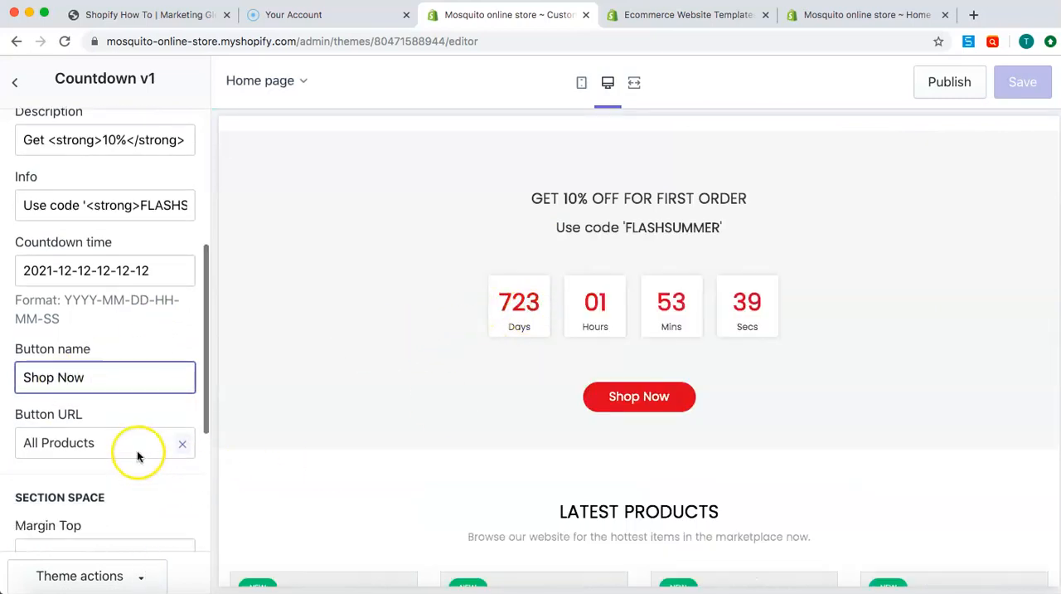
scroll(113, 458, down, 5)
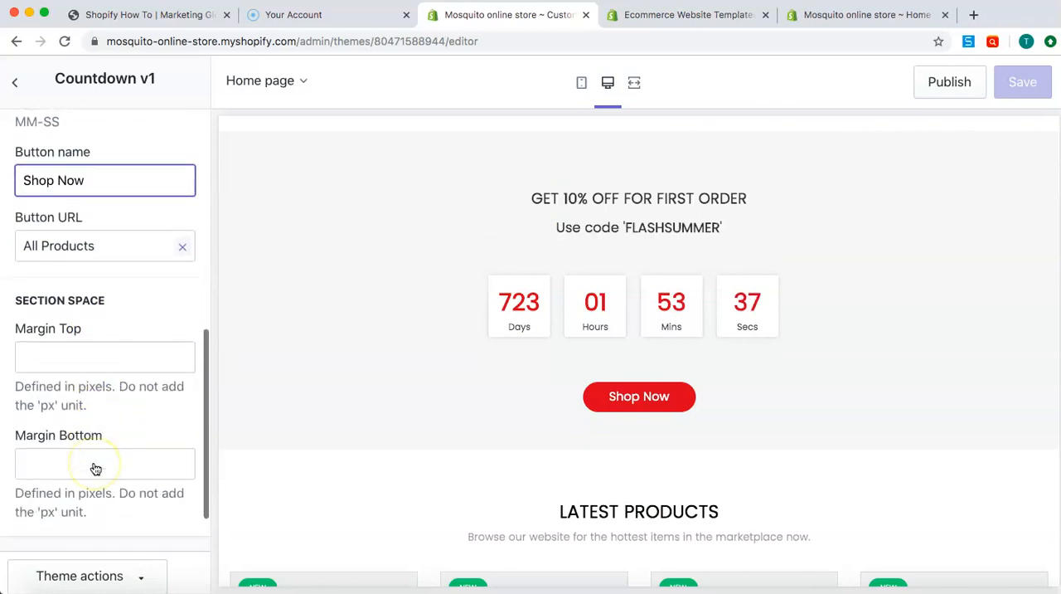
click(17, 86)
Open the Instagram Feed section and examine its title, description, Instagram account, image limit and margin settings
scroll(95, 330, down, 1)
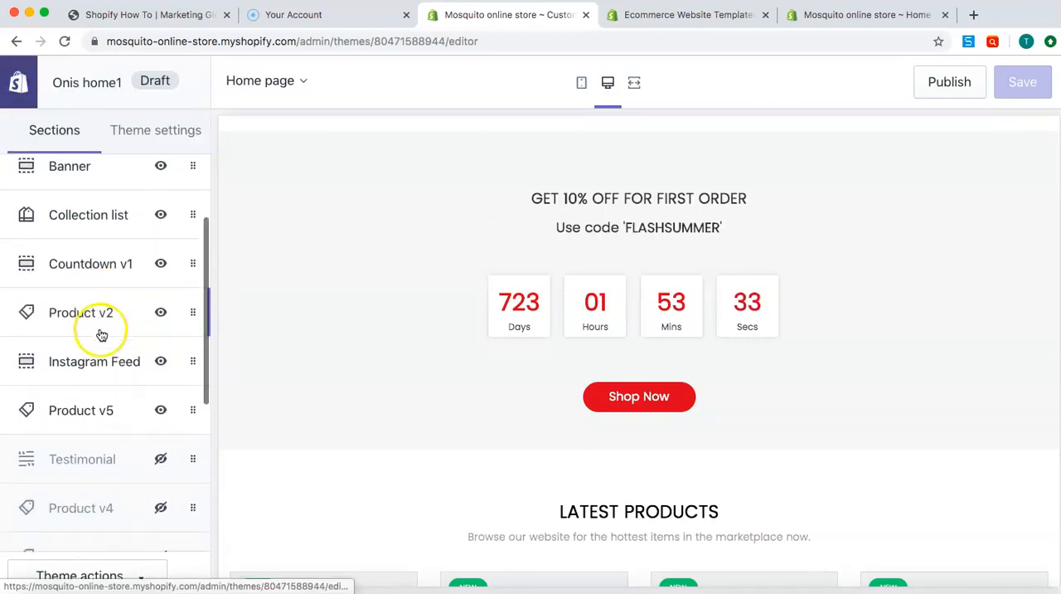
click(107, 369)
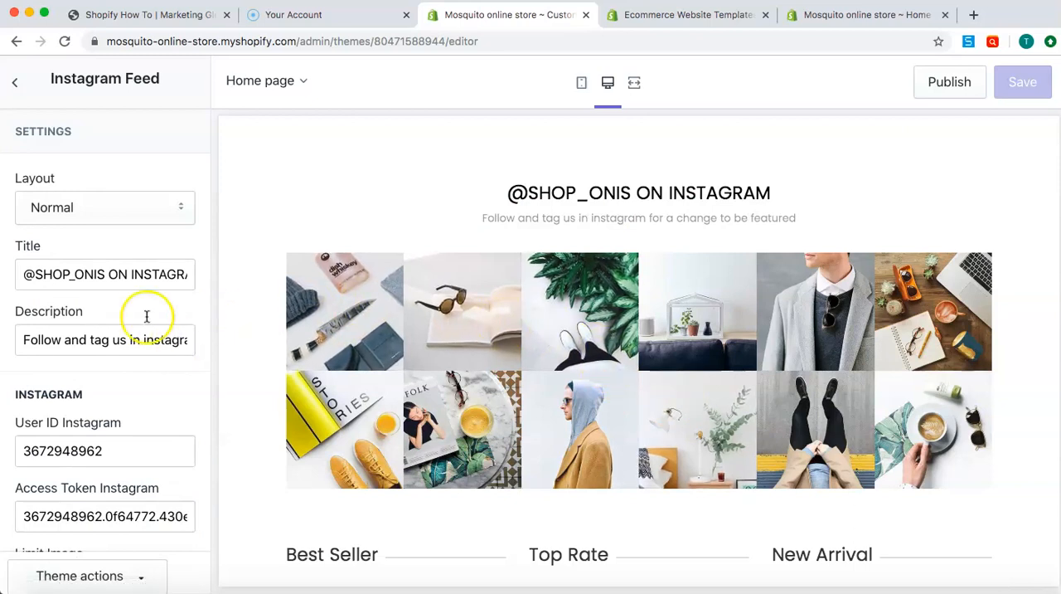
drag(38, 273, 138, 272)
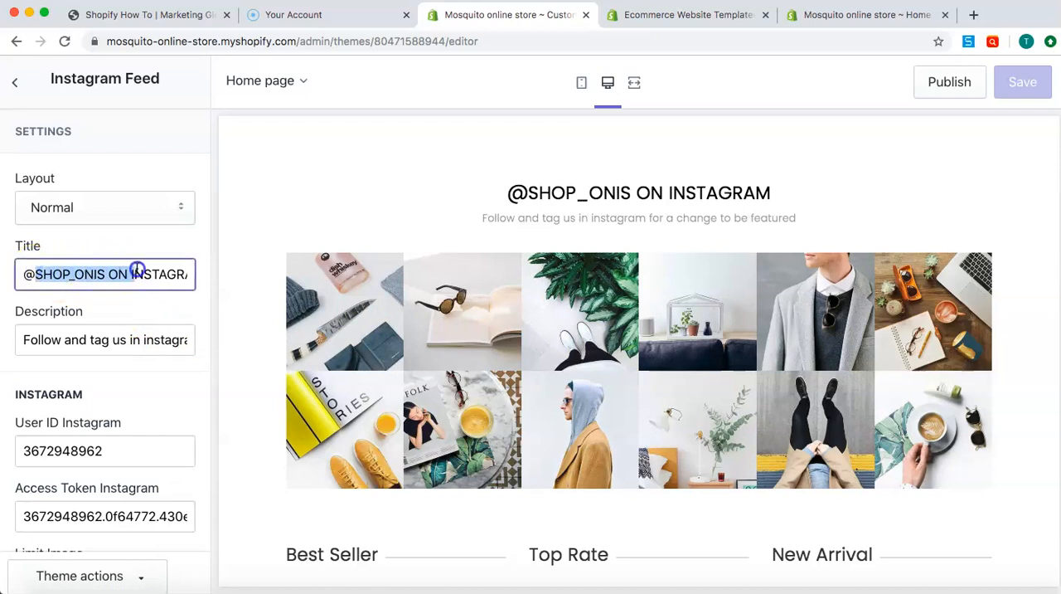
drag(25, 336, 145, 340)
scroll(106, 379, down, 3)
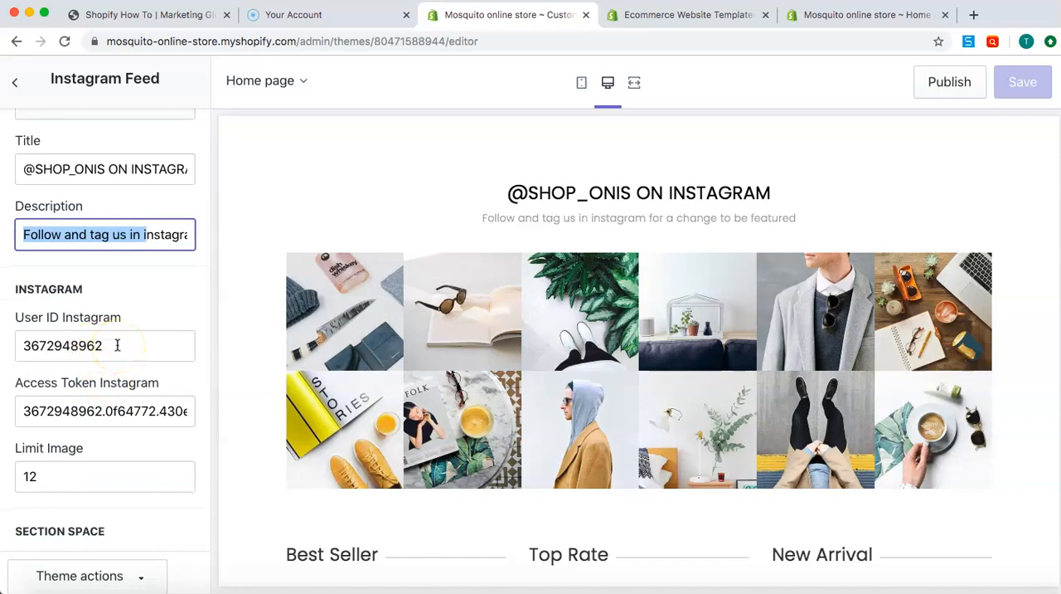
scroll(117, 345, down, 2)
scroll(125, 319, down, 4)
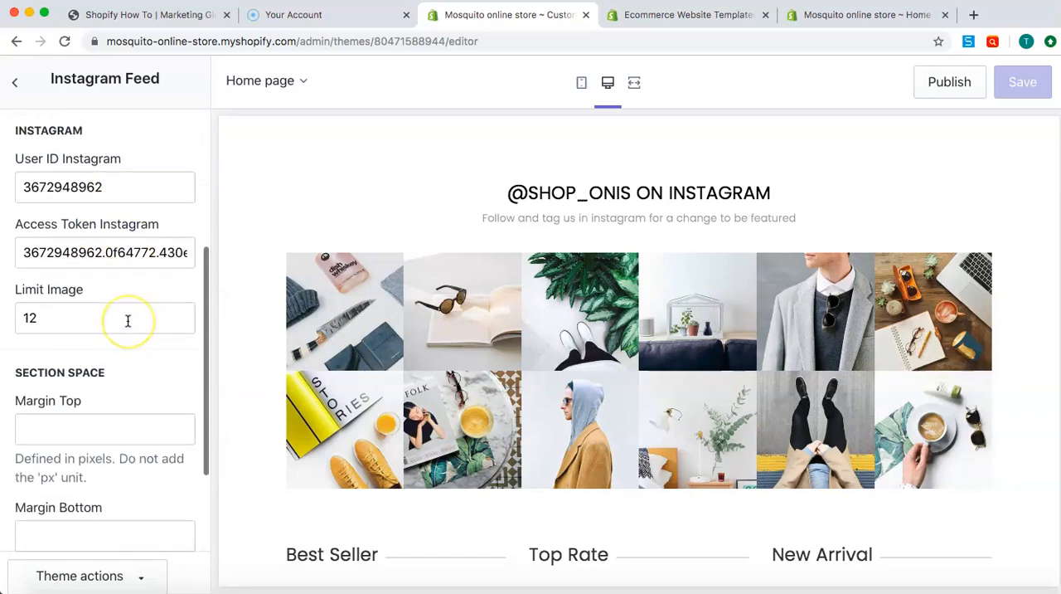
scroll(128, 320, down, 1)
scroll(127, 320, up, 5)
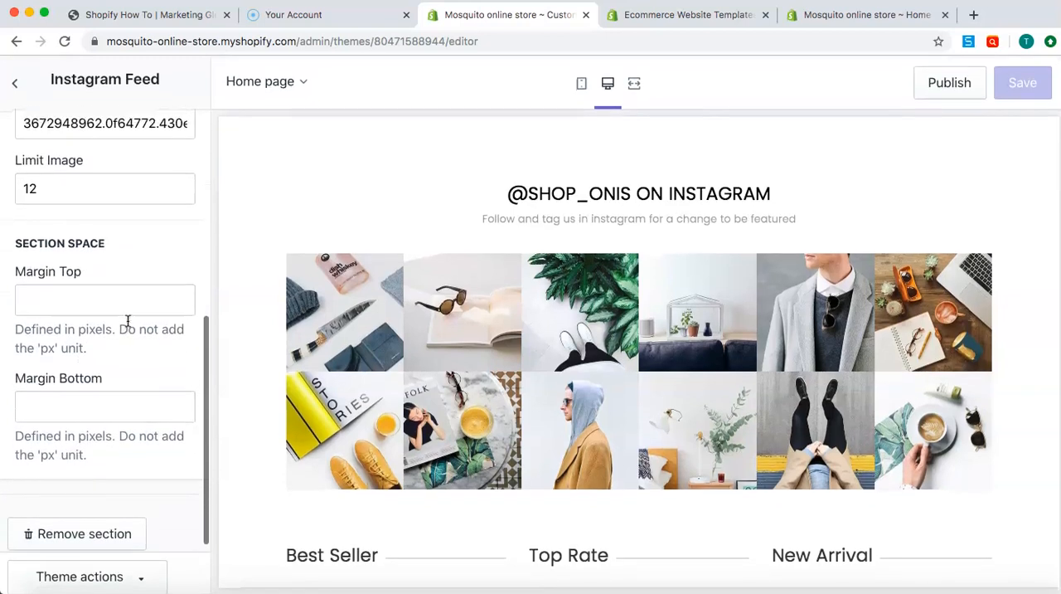
scroll(127, 320, up, 1)
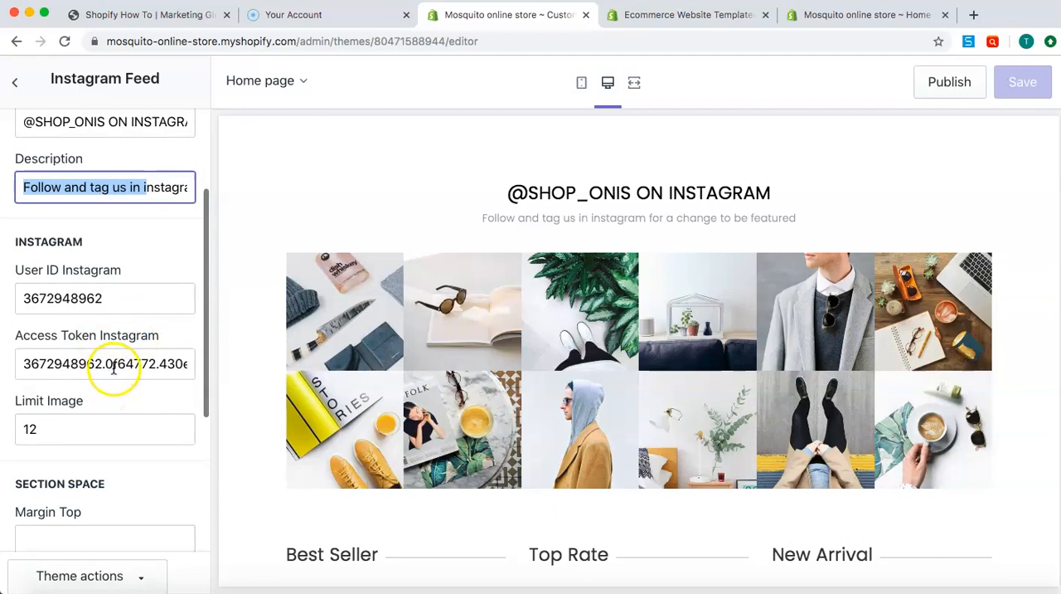
scroll(113, 370, down, 7)
Return to the section list and toggle the visibility of Product v5, Testimonial, Product v4 and Product v1 to preview them
click(15, 81)
scroll(92, 349, down, 5)
scroll(96, 355, down, 1)
scroll(97, 355, up, 1)
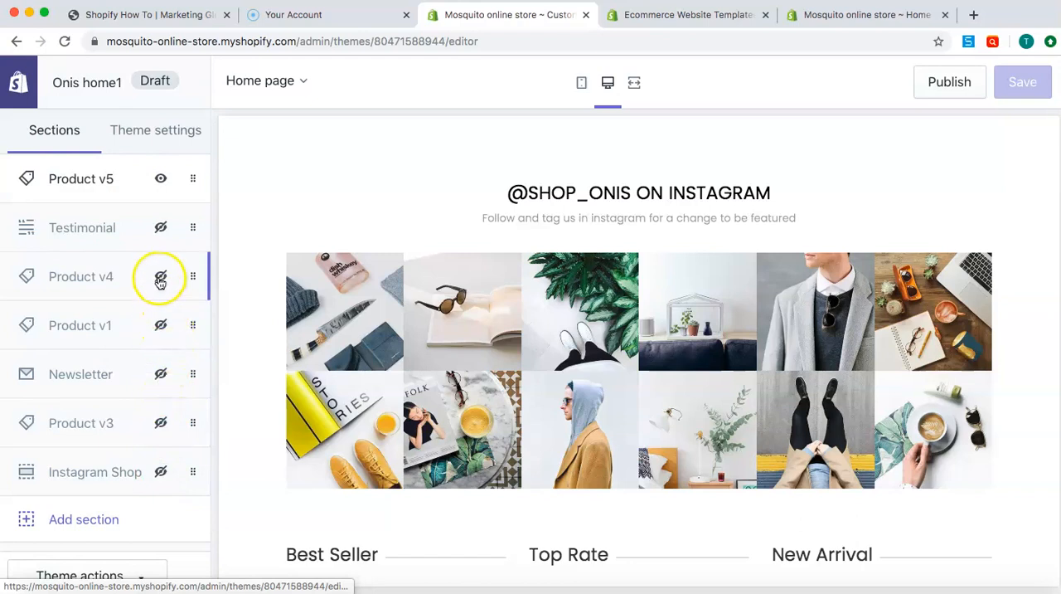
click(161, 180)
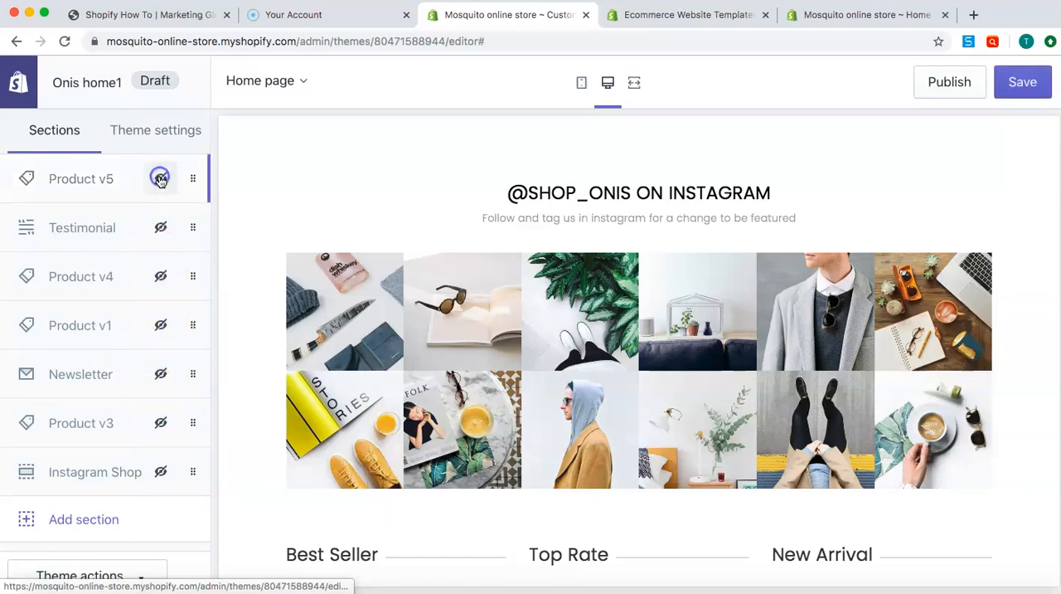
click(163, 226)
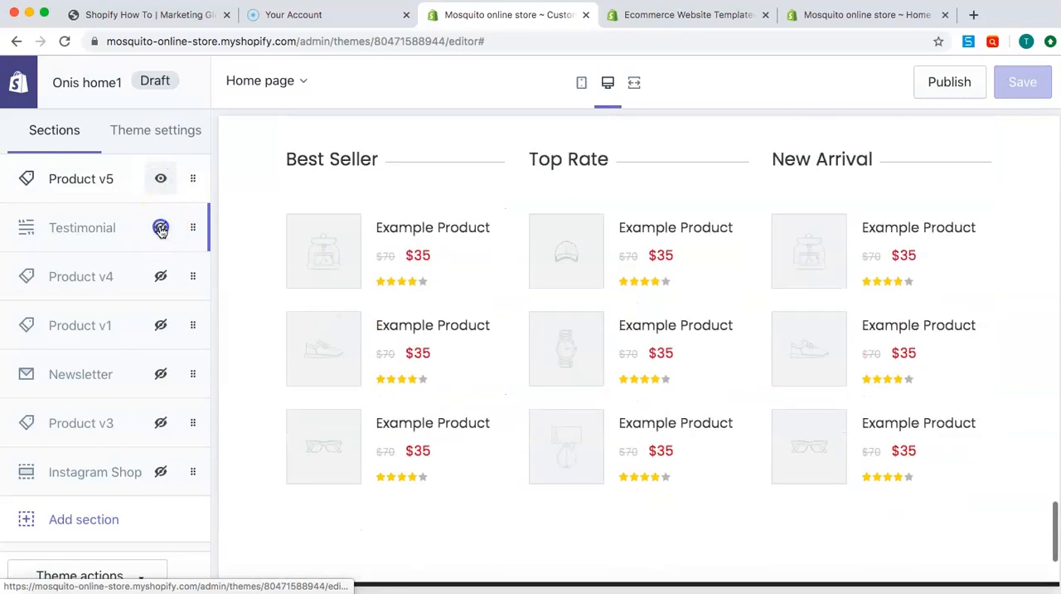
click(161, 275)
click(160, 324)
click(160, 275)
click(161, 228)
click(161, 323)
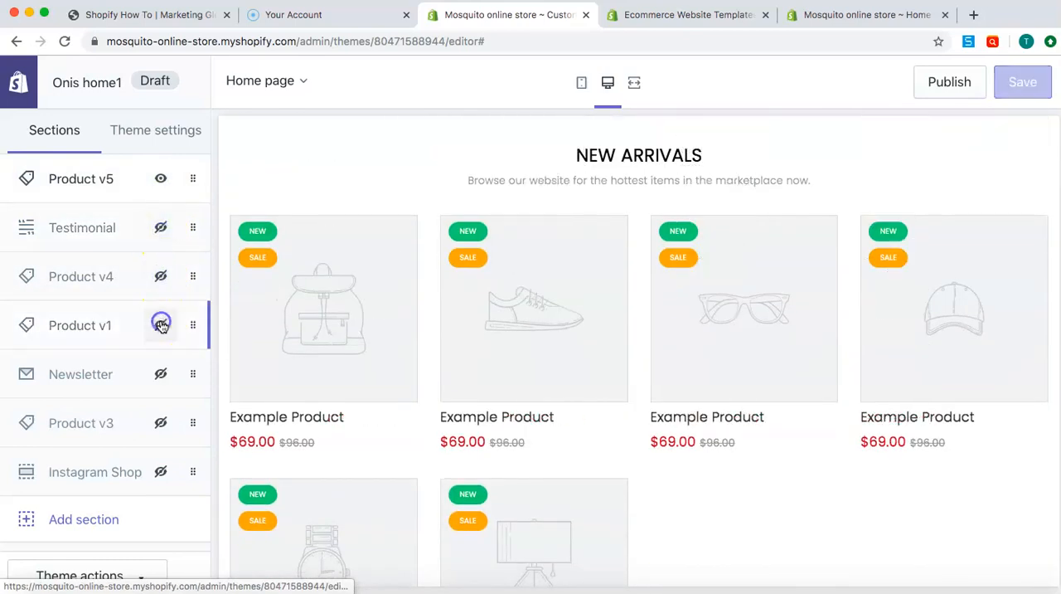
Hide the Product v5 section on the home page
scroll(160, 326, up, 5)
click(161, 336)
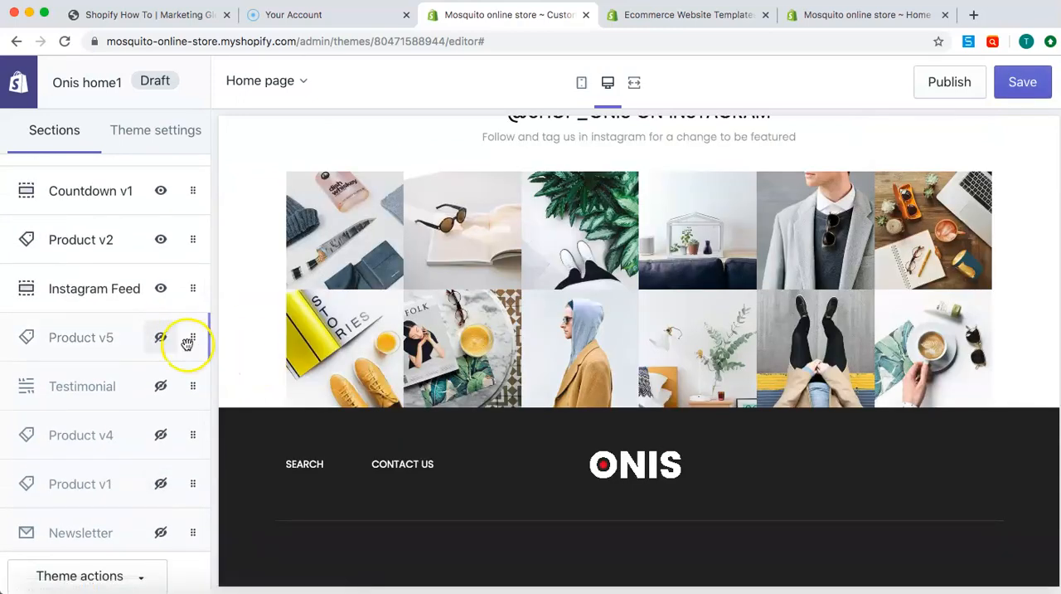
Browse the section types available to add to the home page, and close the list without adding one
scroll(137, 378, down, 5)
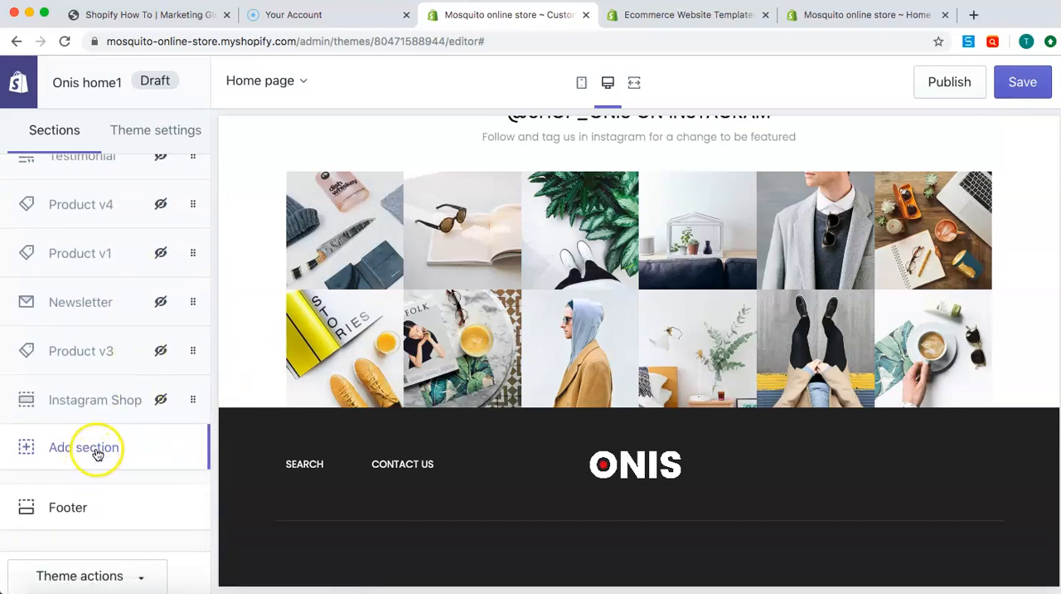
click(97, 453)
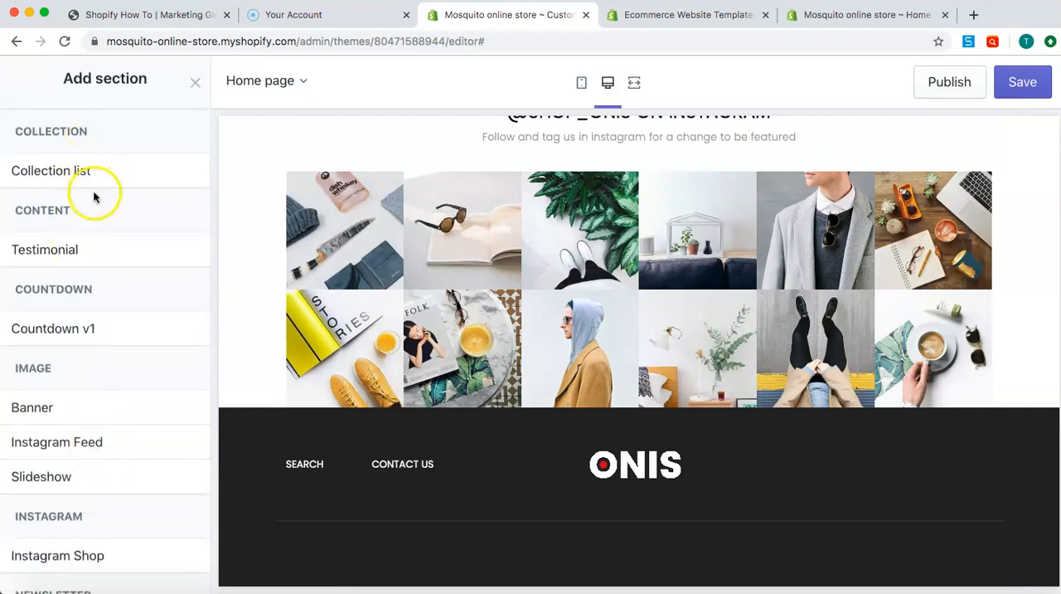
scroll(114, 355, down, 6)
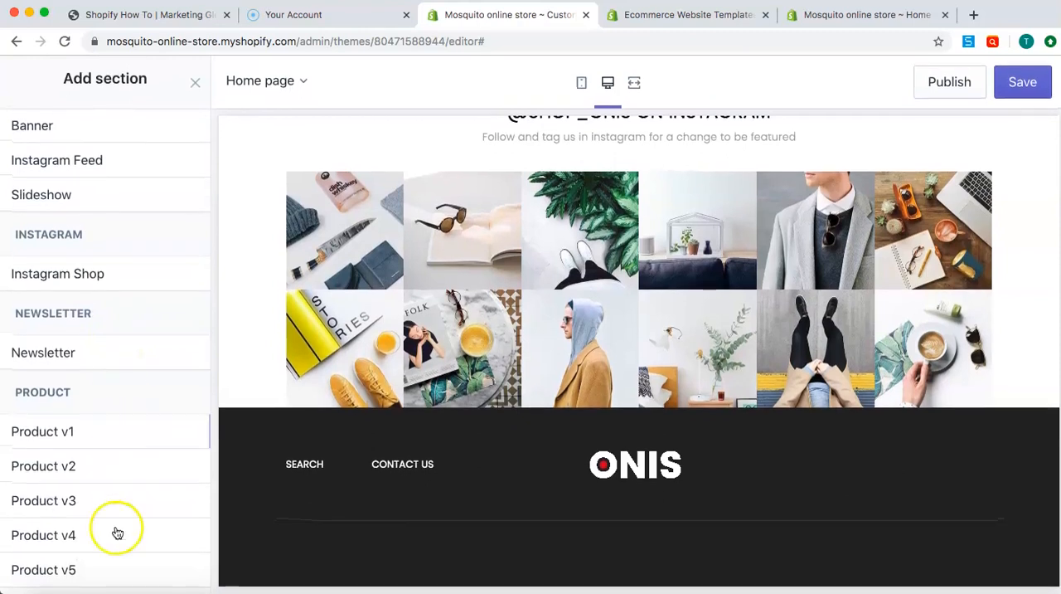
scroll(125, 249, up, 5)
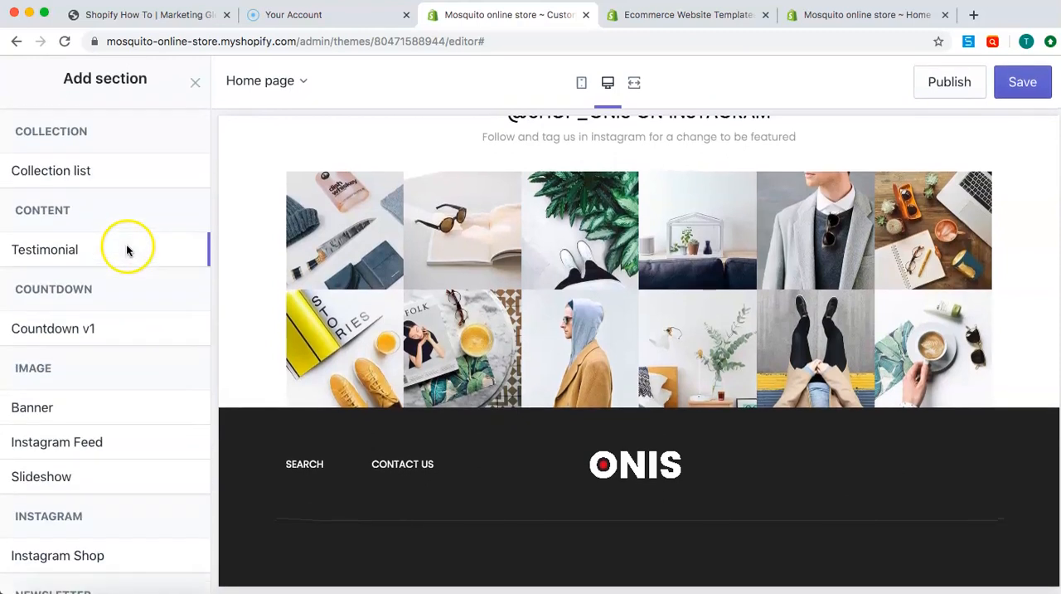
click(197, 85)
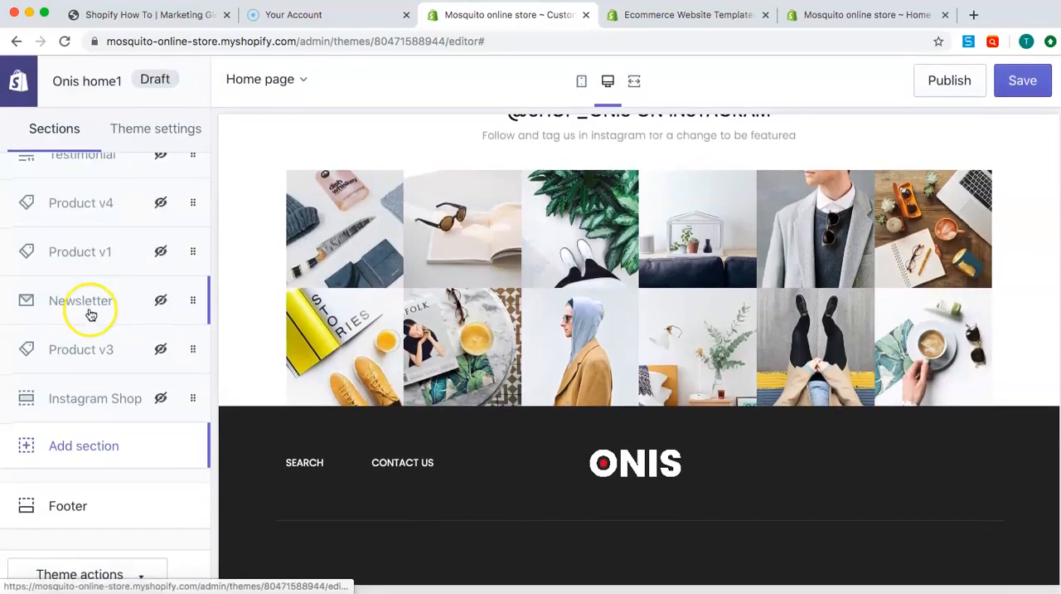
Open the theme settings and review the logo settings of Header v1
click(175, 145)
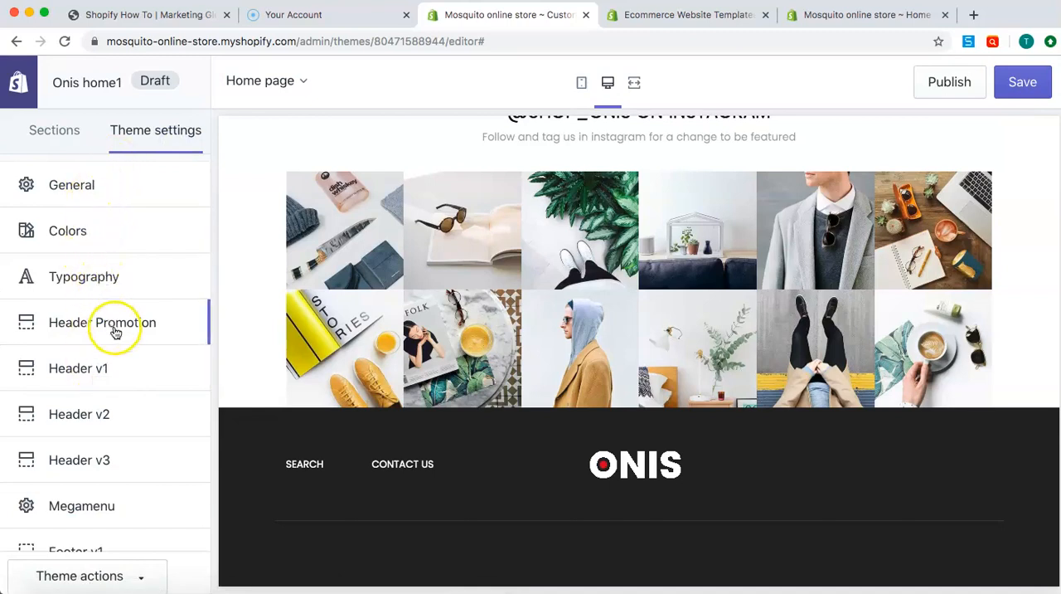
scroll(111, 361, down, 3)
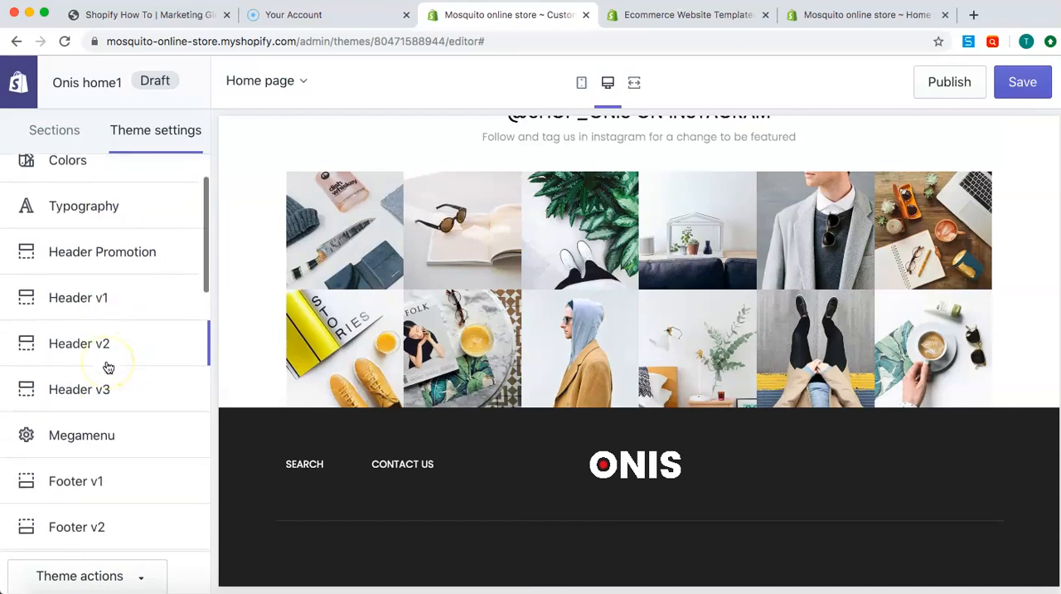
click(103, 290)
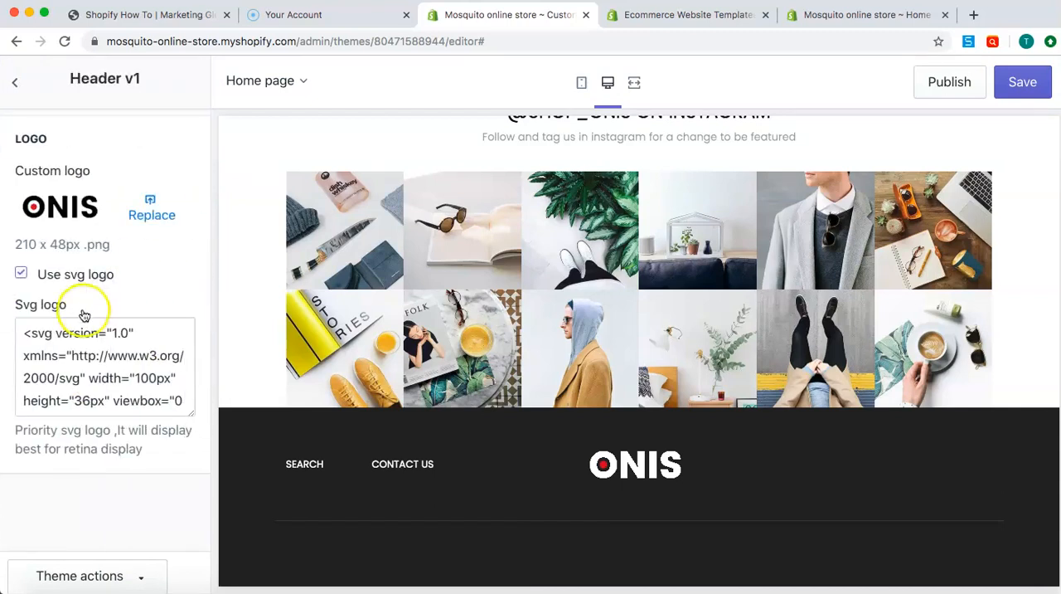
click(15, 81)
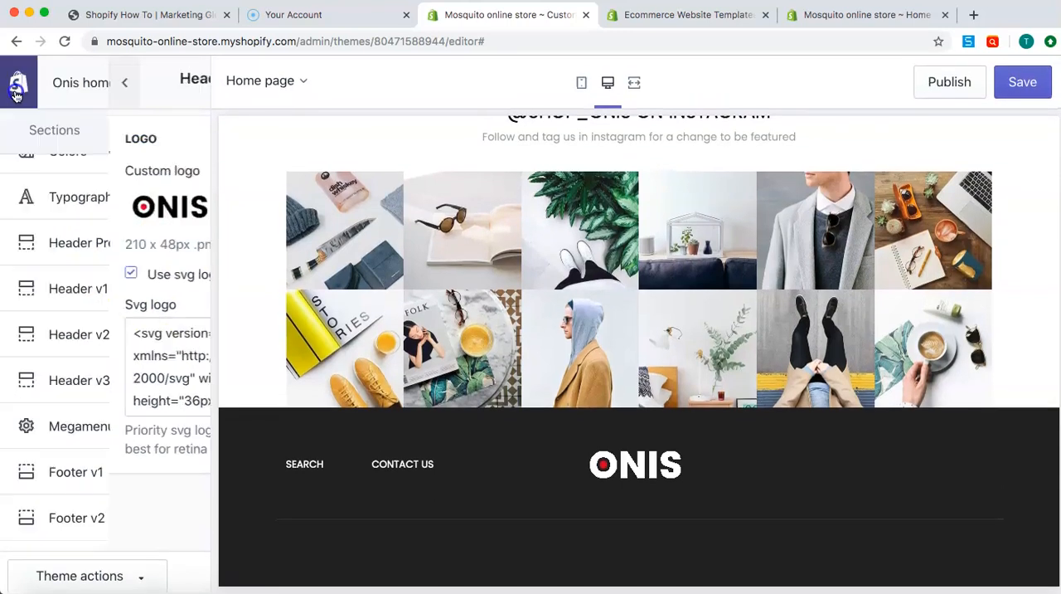
Review the logo settings of Header v2 and Header v3
click(96, 336)
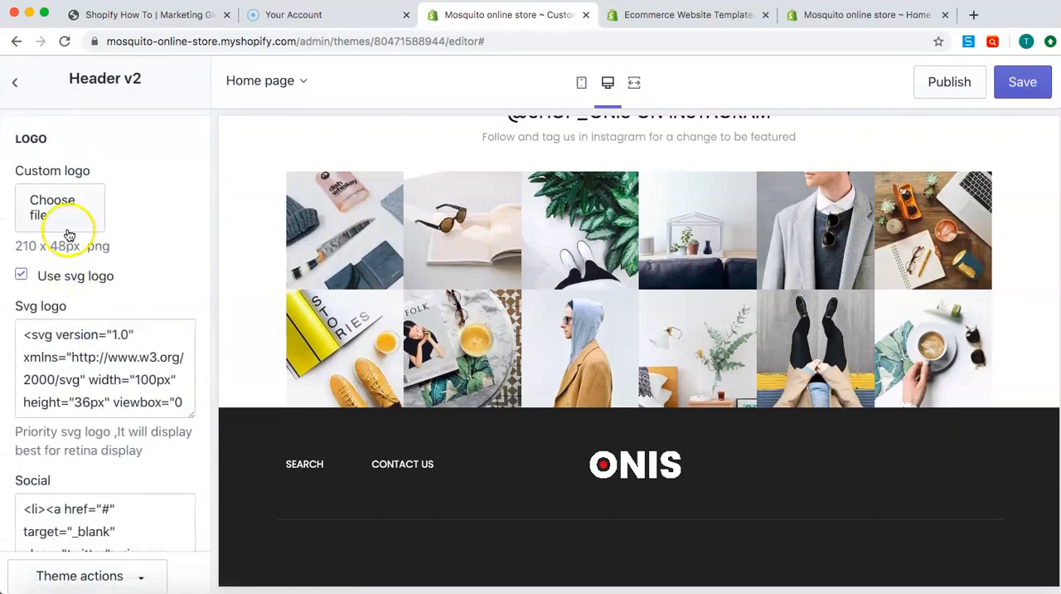
scroll(93, 240, down, 2)
click(13, 79)
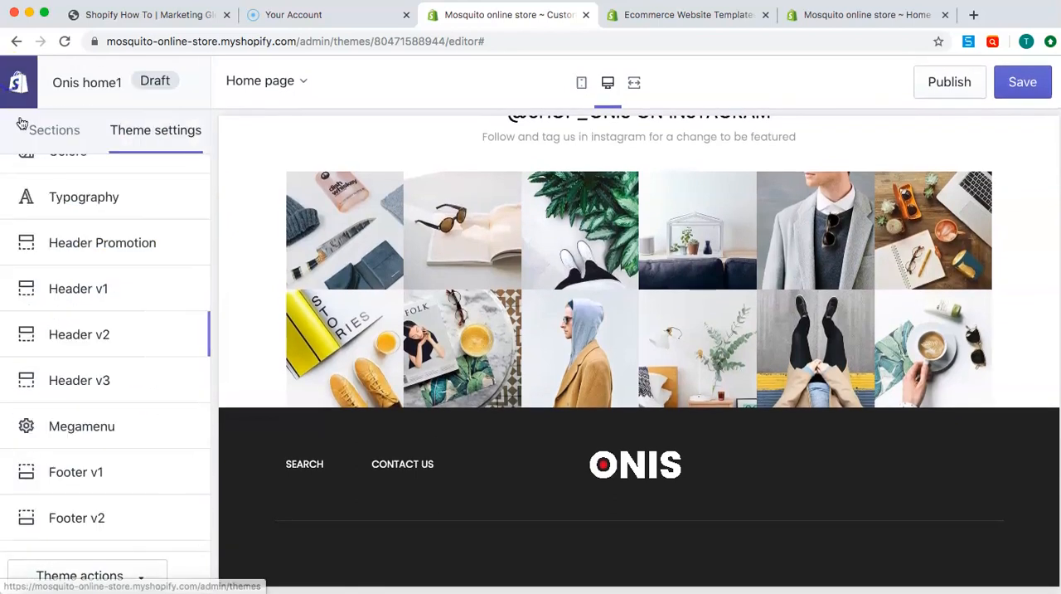
click(71, 378)
scroll(130, 209, down, 1)
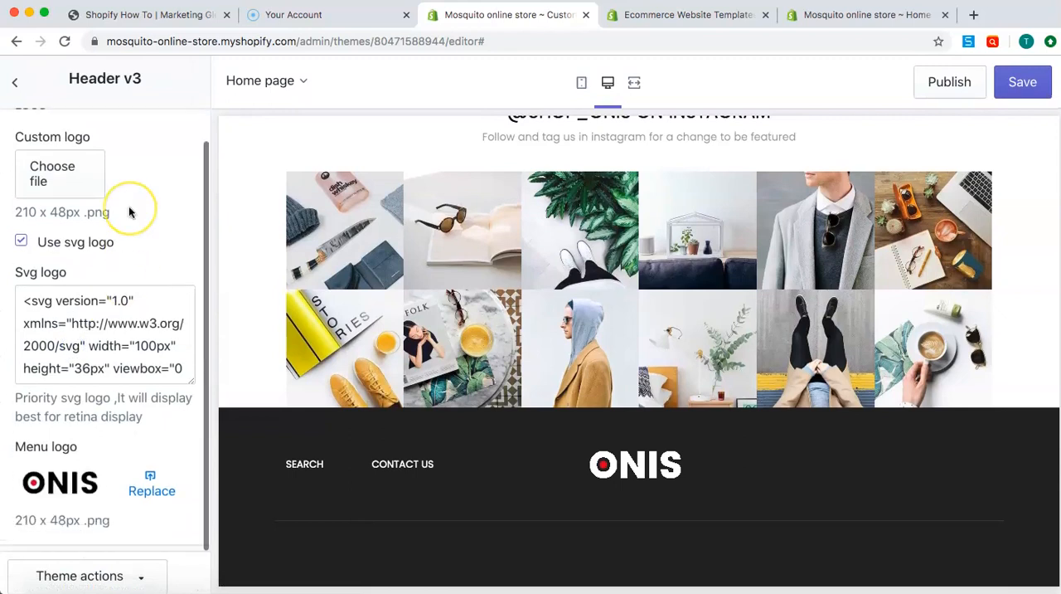
scroll(128, 213, up, 1)
click(14, 82)
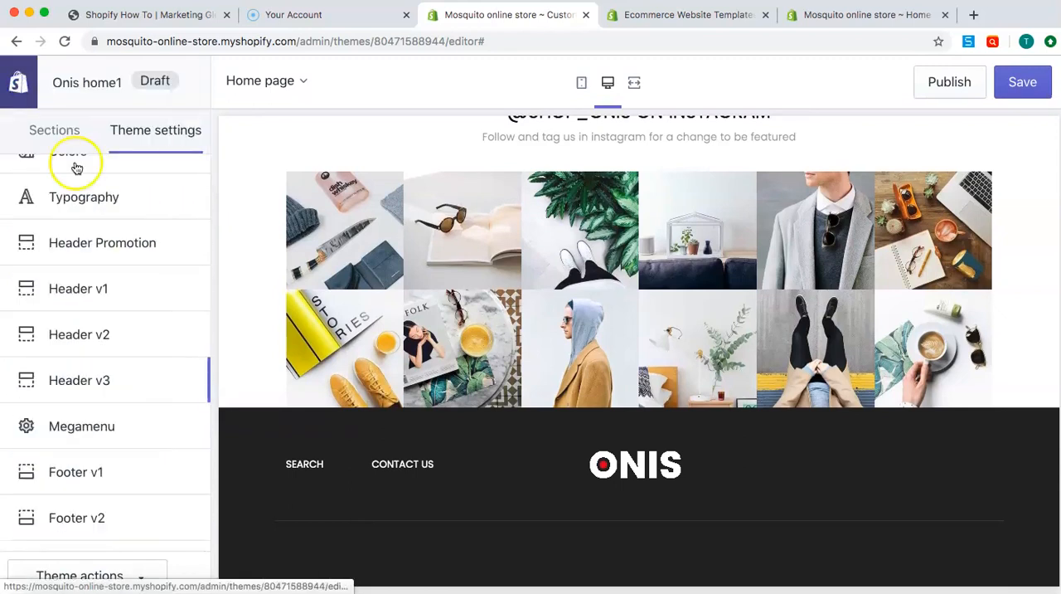
Look through the Megamenu settings and return to the theme settings list
scroll(115, 347, down, 1)
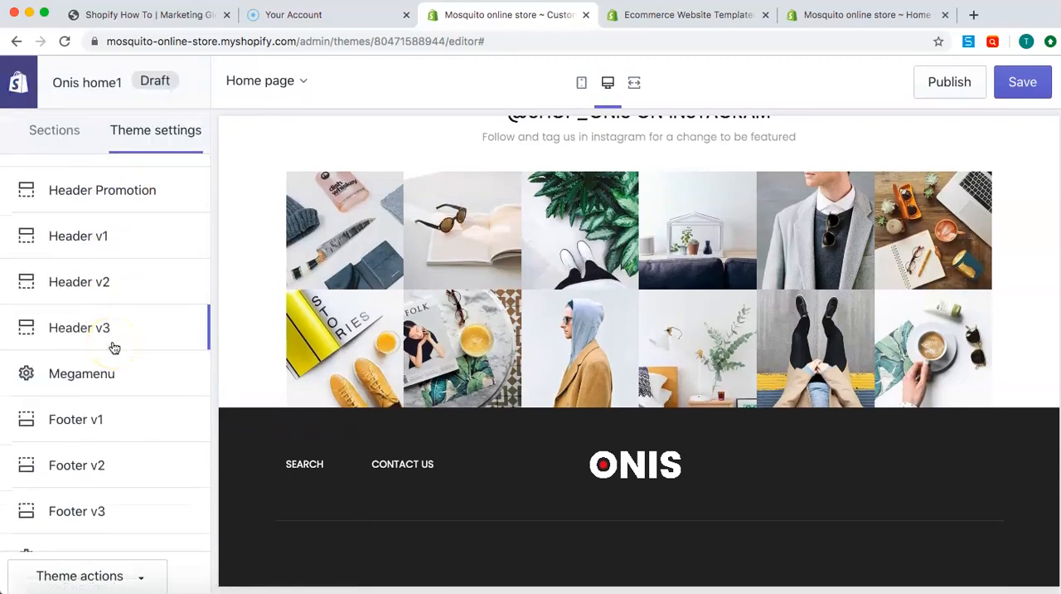
click(98, 384)
scroll(147, 220, down, 10)
scroll(148, 221, down, 20)
scroll(148, 221, up, 20)
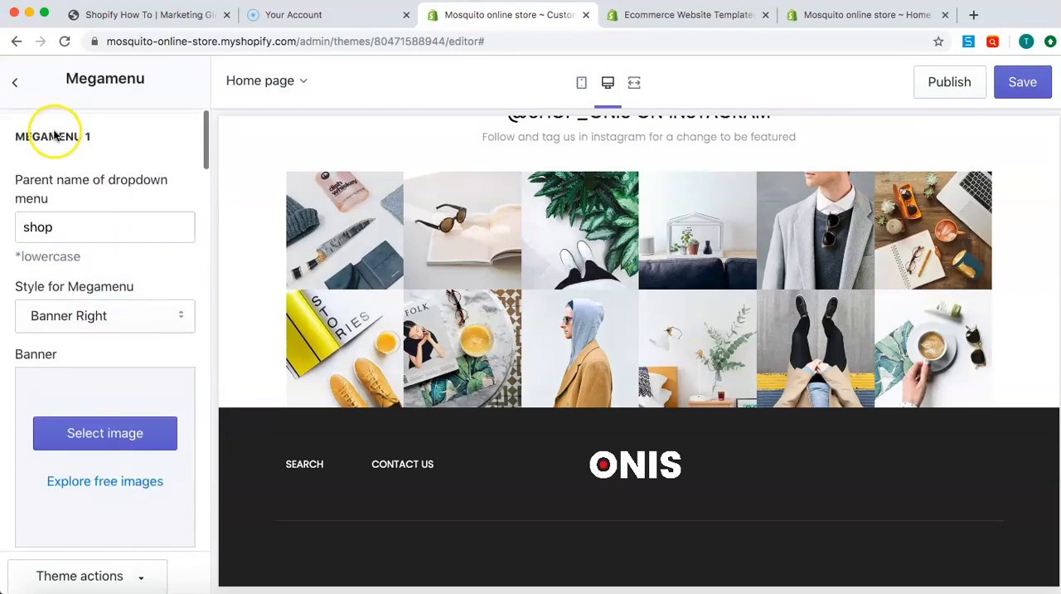
click(15, 82)
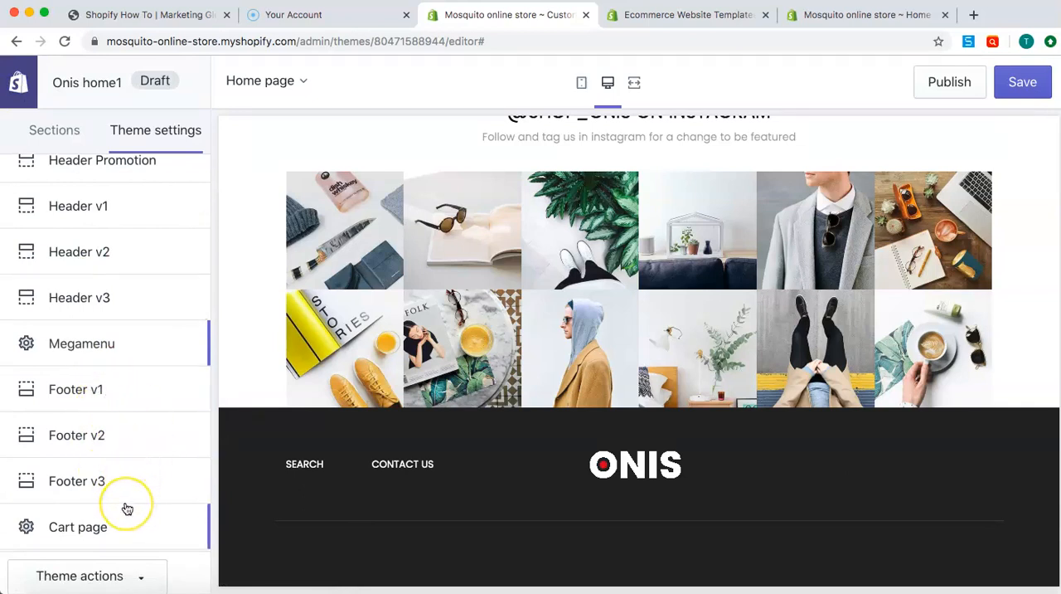
Look through the remaining theme settings categories, from the footers and page templates to Checkout and the theme's support links
scroll(127, 508, down, 3)
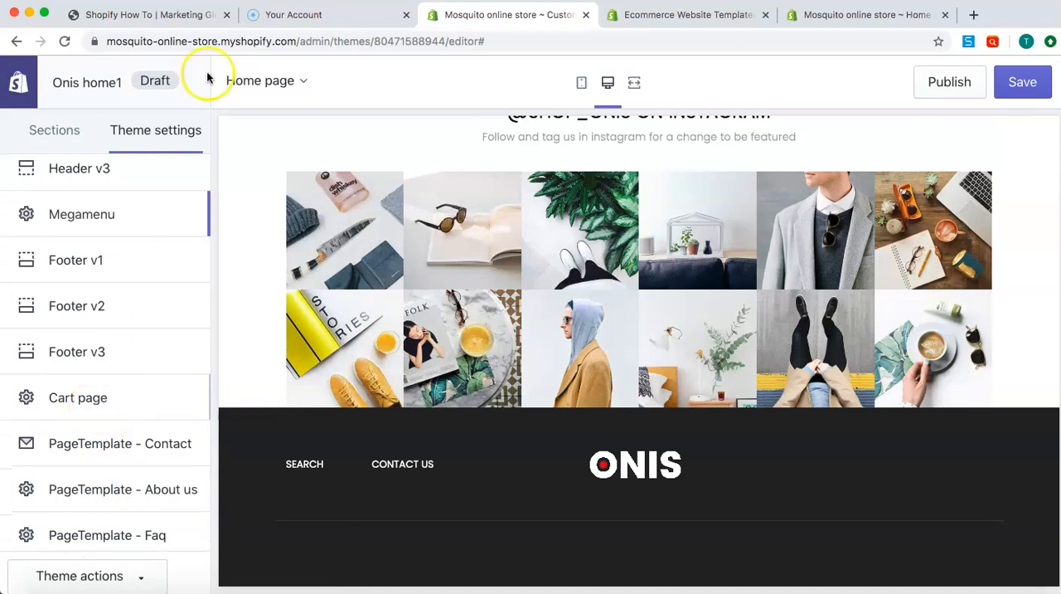
click(301, 80)
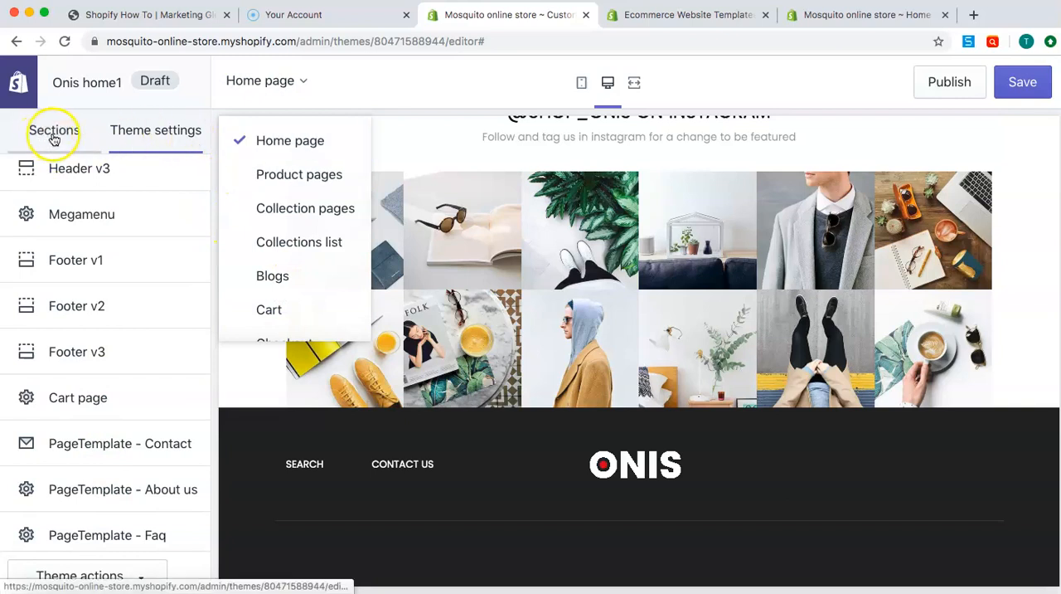
click(206, 107)
scroll(141, 315, down, 1)
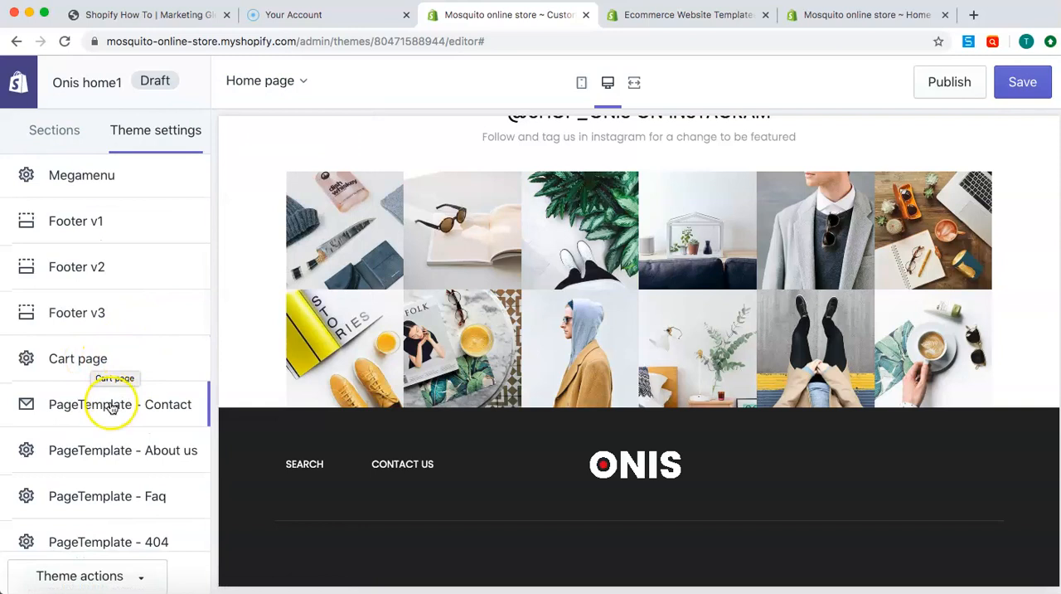
scroll(112, 454, down, 1)
scroll(113, 456, down, 3)
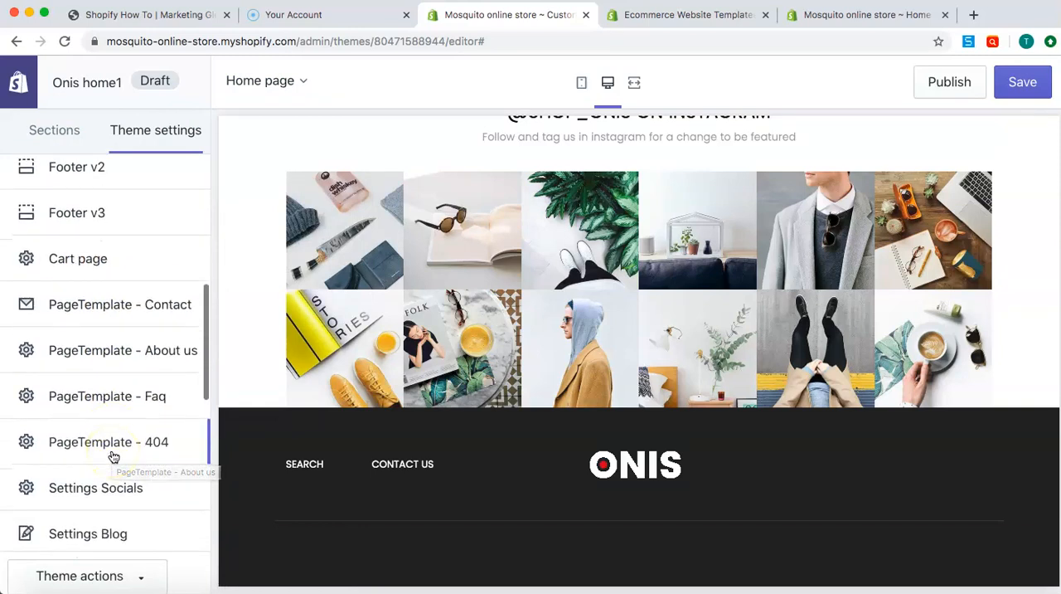
scroll(126, 480, down, 3)
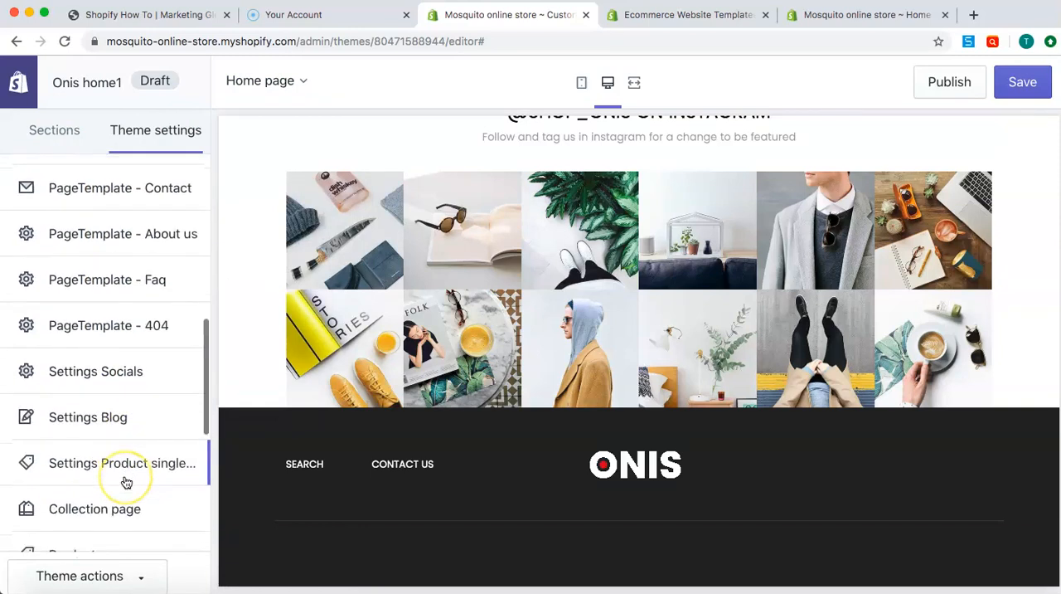
scroll(142, 530, down, 4)
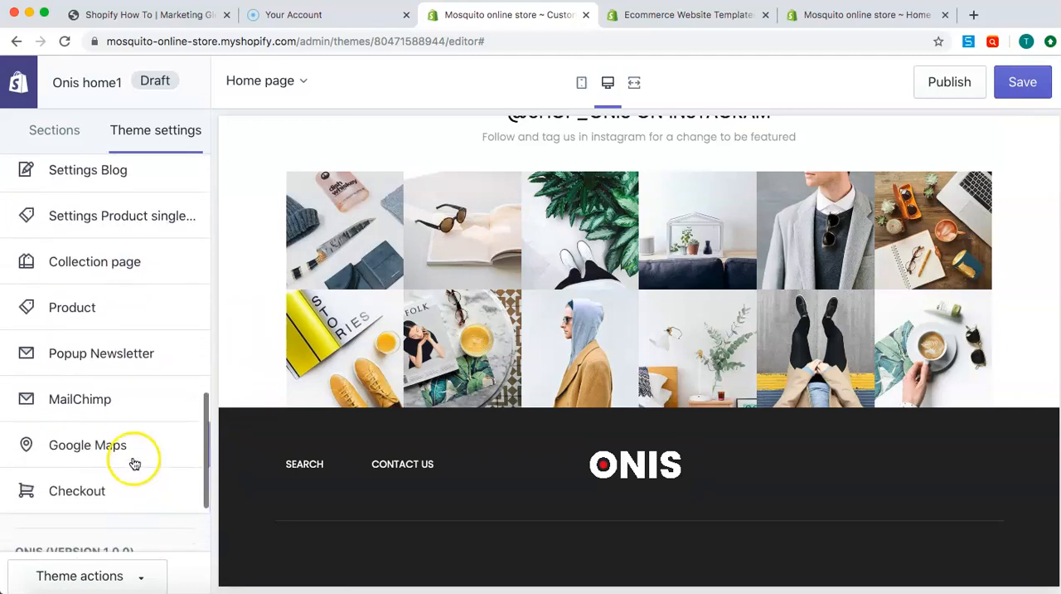
scroll(135, 493, down, 3)
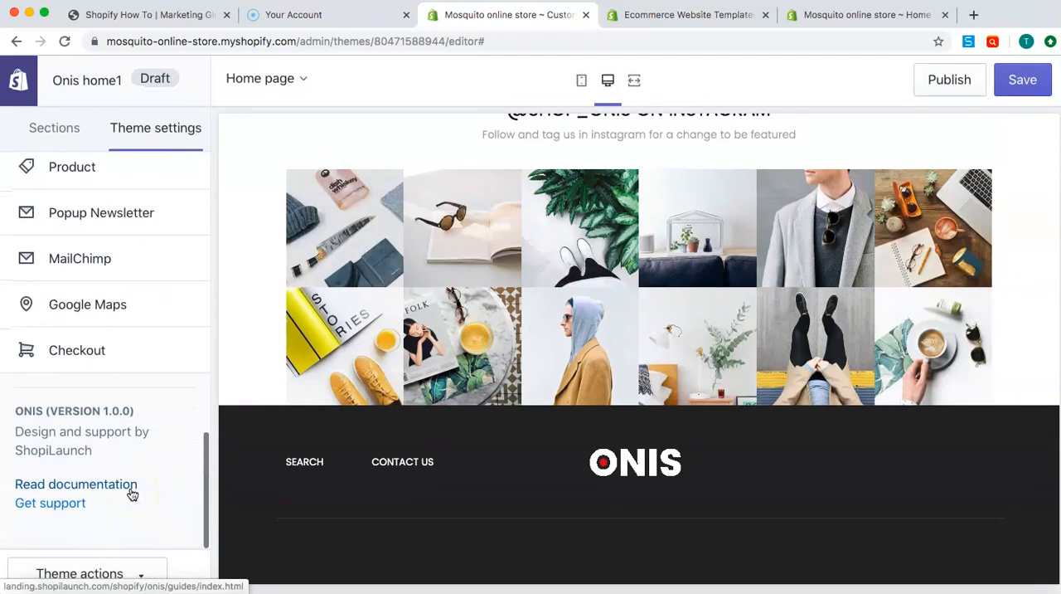
Preview the Contact us page, dismiss the Google Maps error, and check the page's content and available sections
click(292, 81)
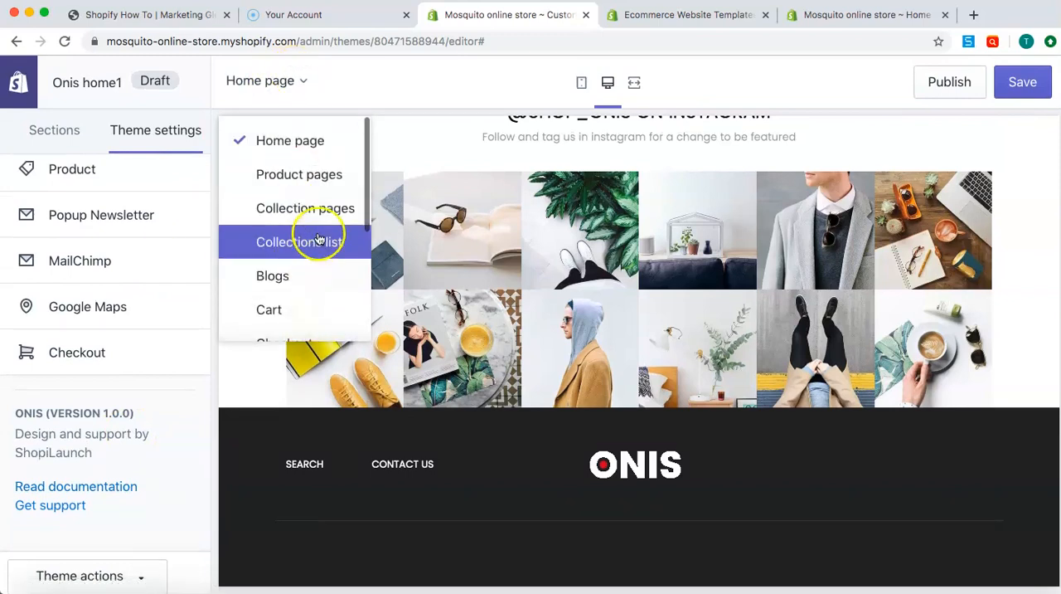
scroll(290, 248, down, 5)
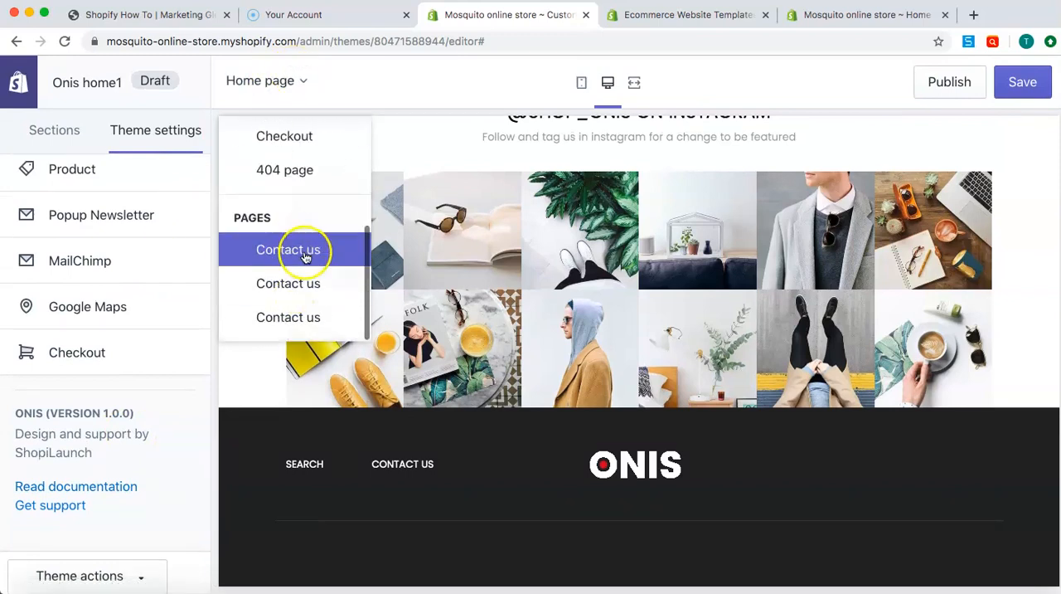
click(307, 252)
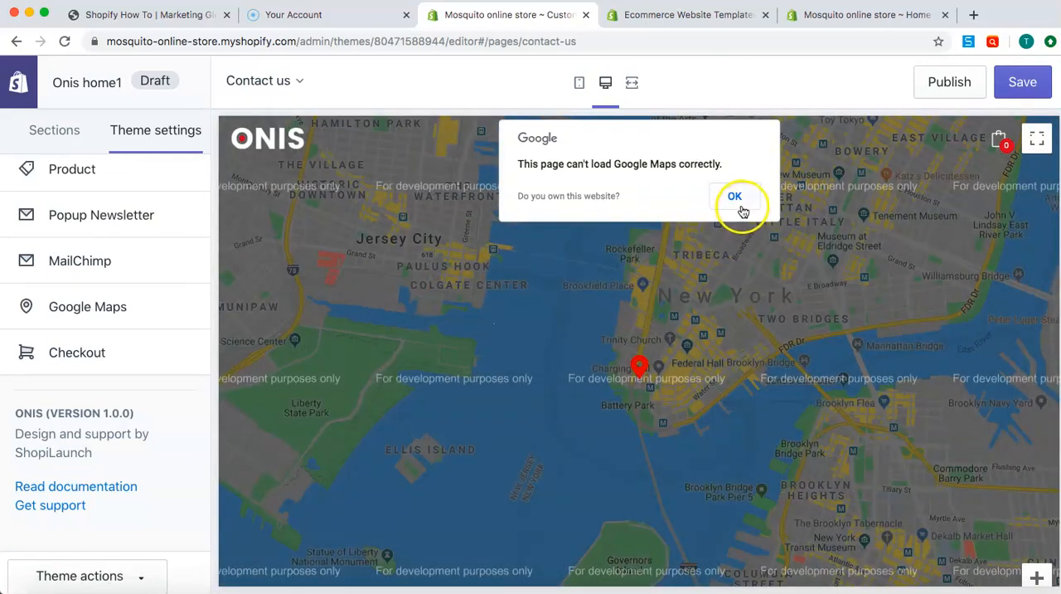
click(741, 205)
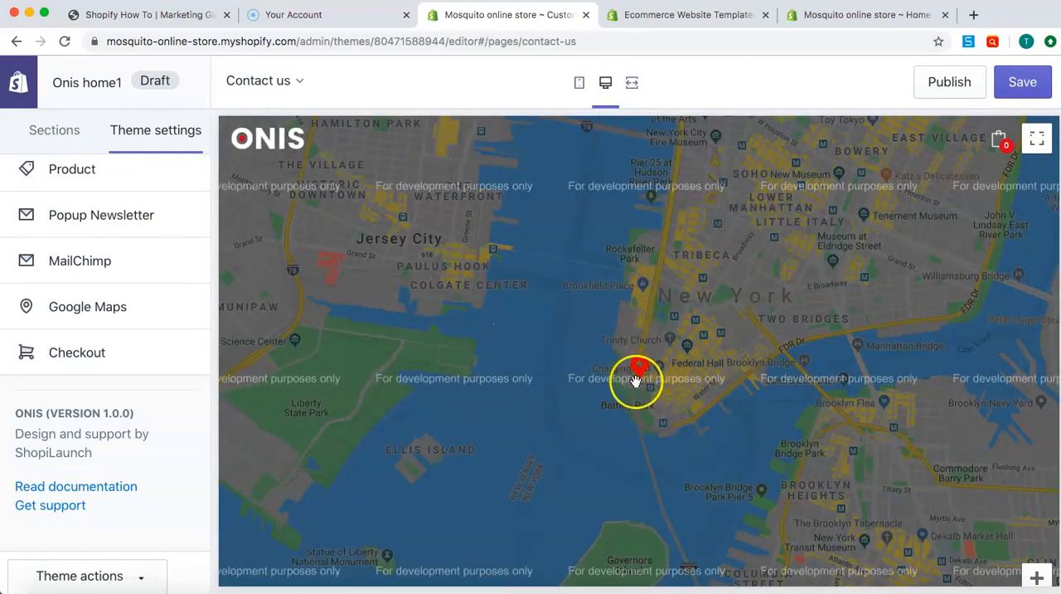
scroll(635, 380, down, 5)
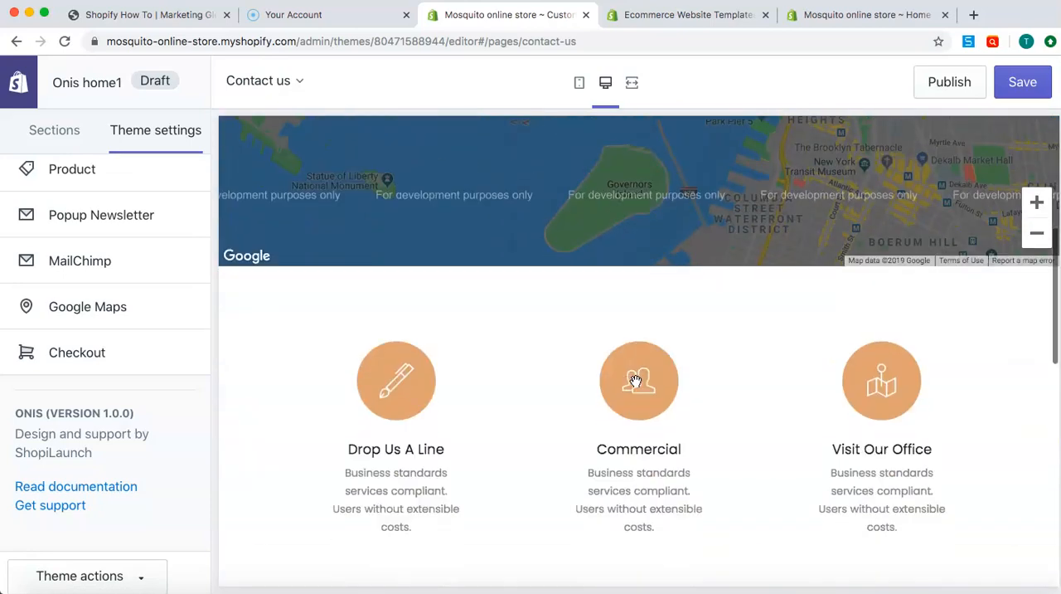
scroll(635, 380, down, 2)
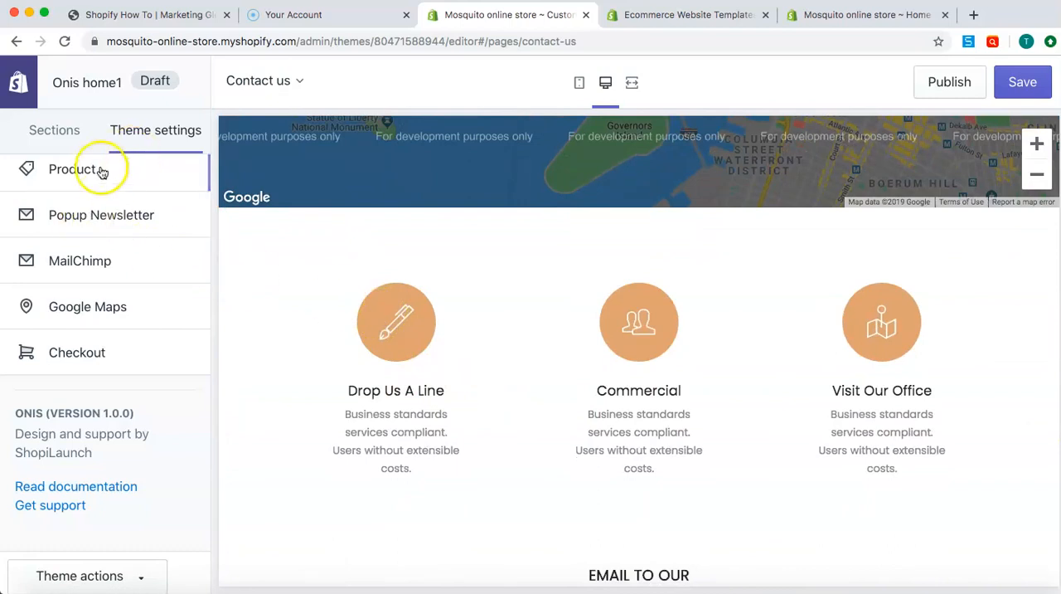
click(63, 146)
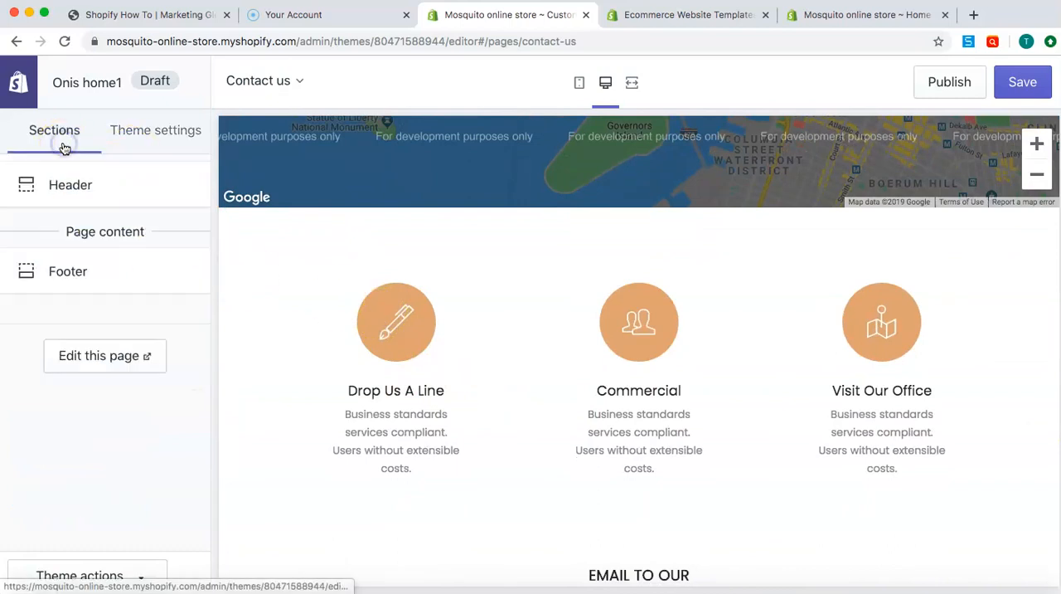
click(124, 133)
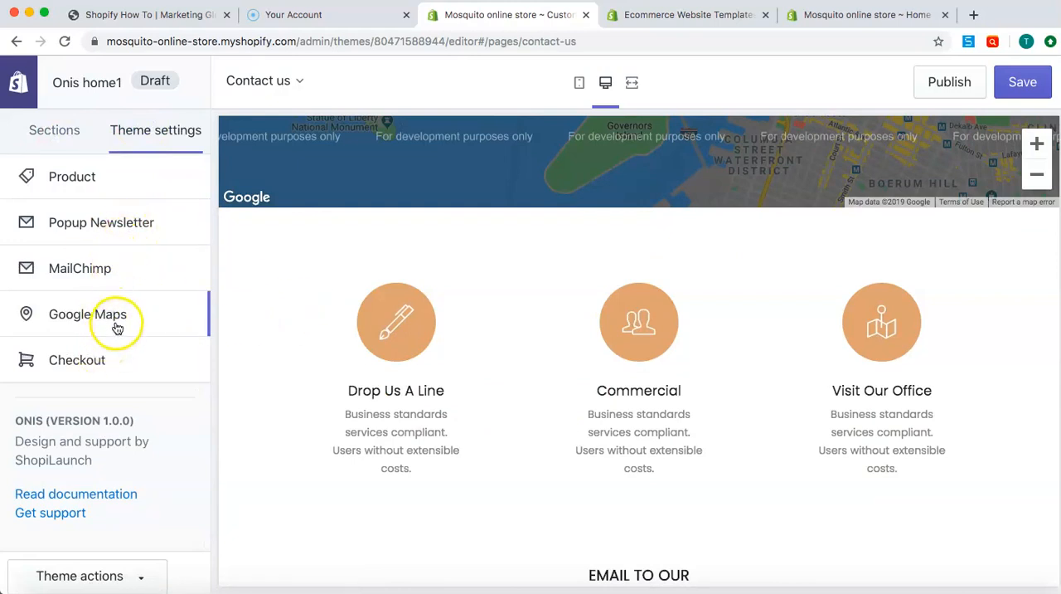
Review the swatch, label and icon action options in the Product theme settings, and return to the settings list
click(117, 178)
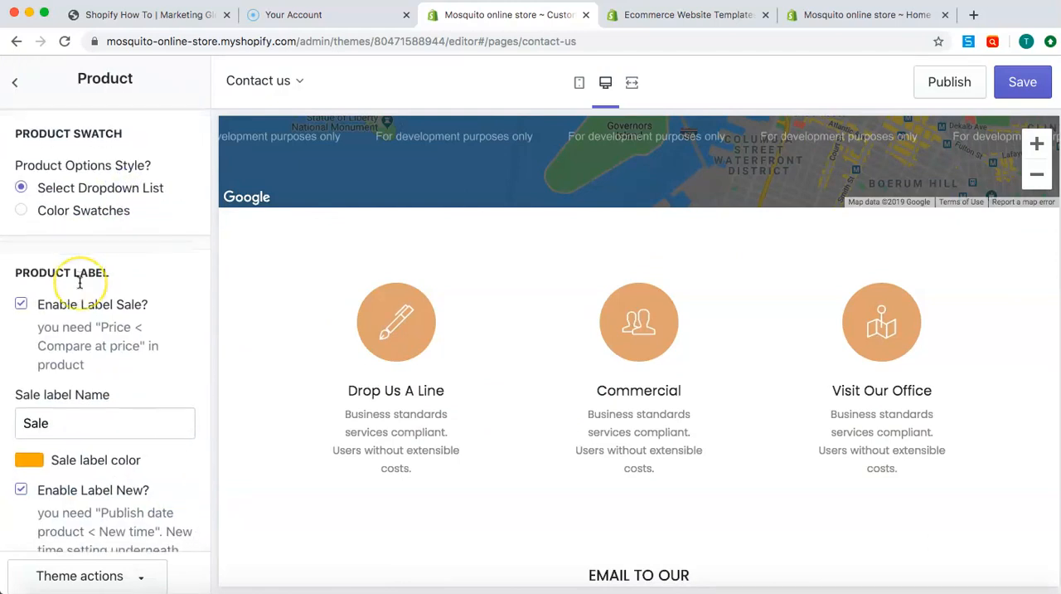
scroll(79, 283, down, 2)
scroll(121, 346, down, 10)
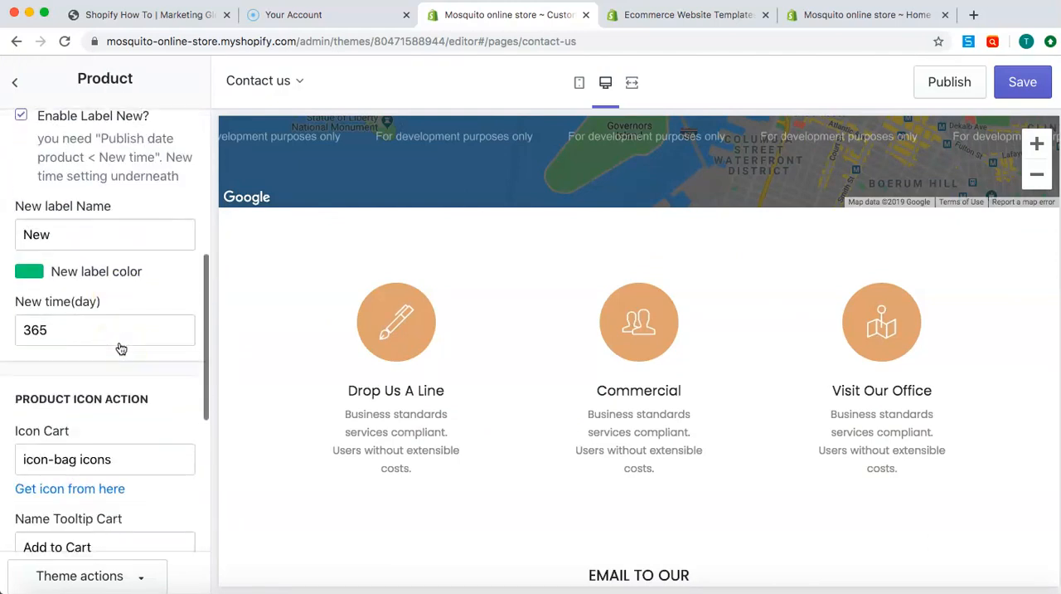
scroll(121, 347, down, 1)
click(139, 421)
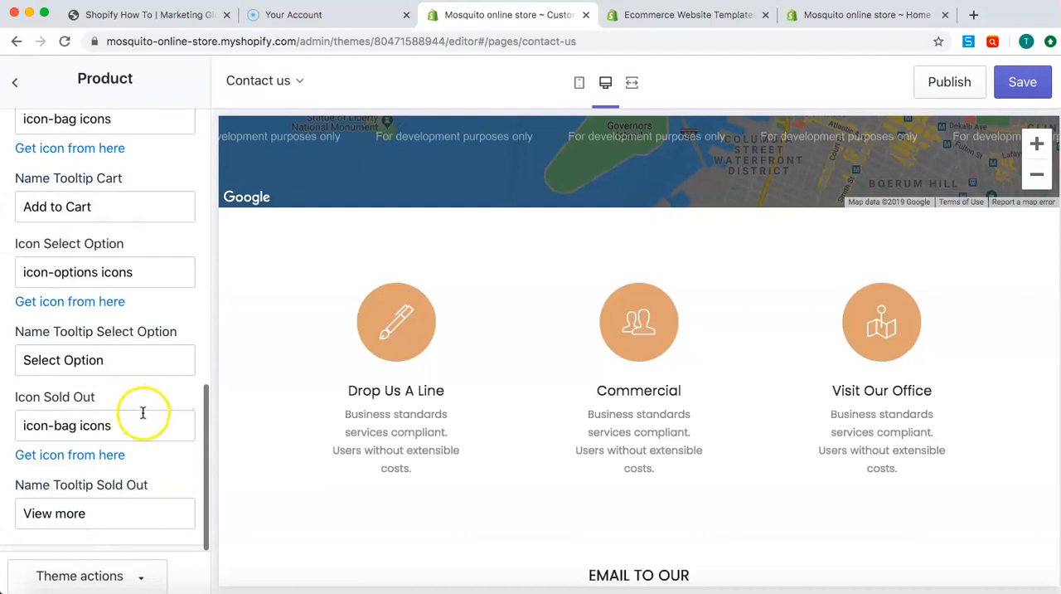
click(133, 353)
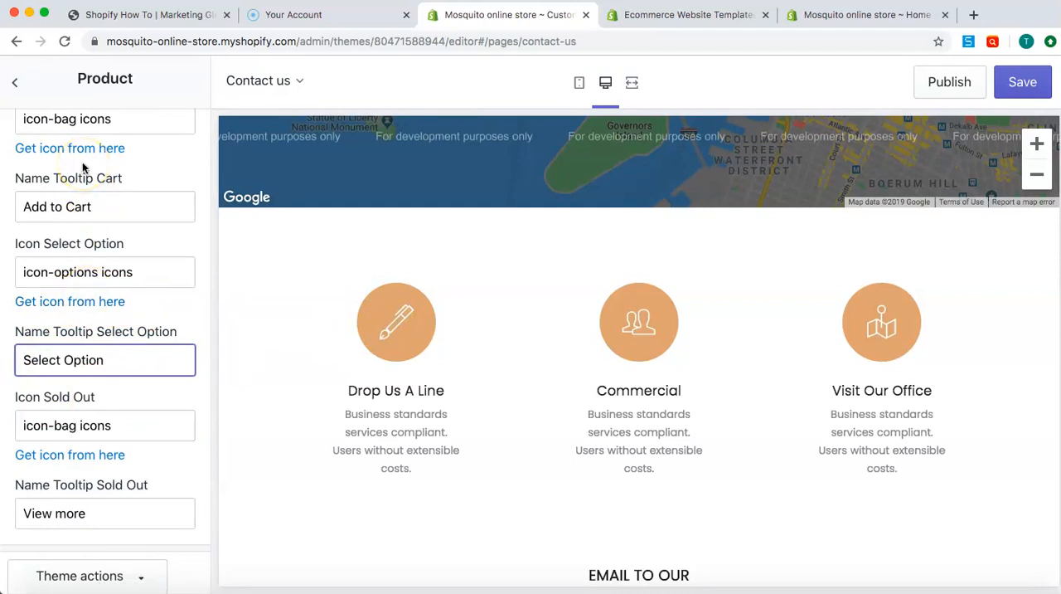
click(15, 82)
scroll(86, 300, down, 1)
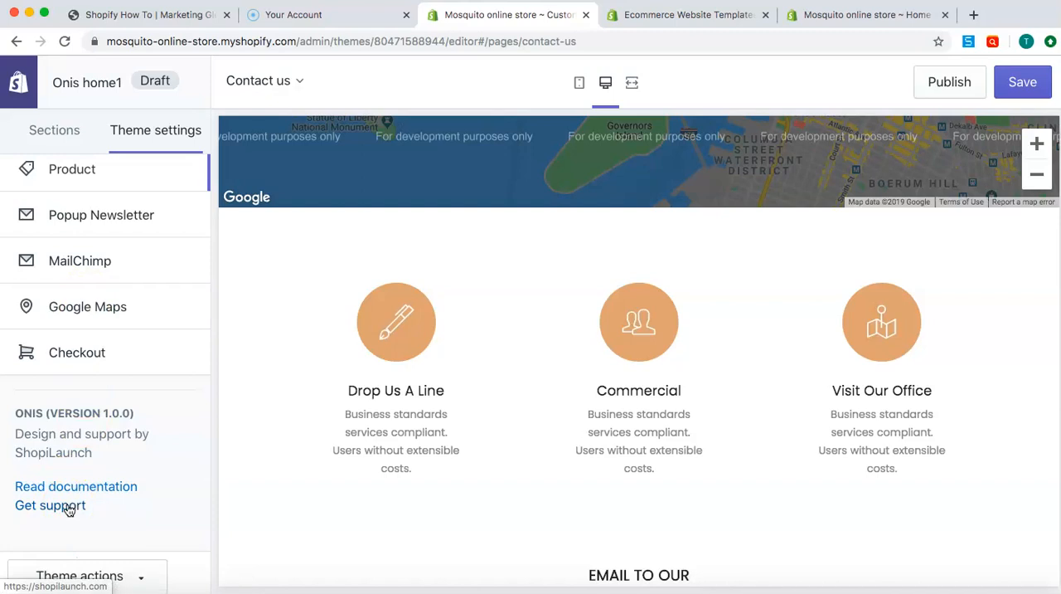
Preview the Contact us page in the mobile layout
click(580, 86)
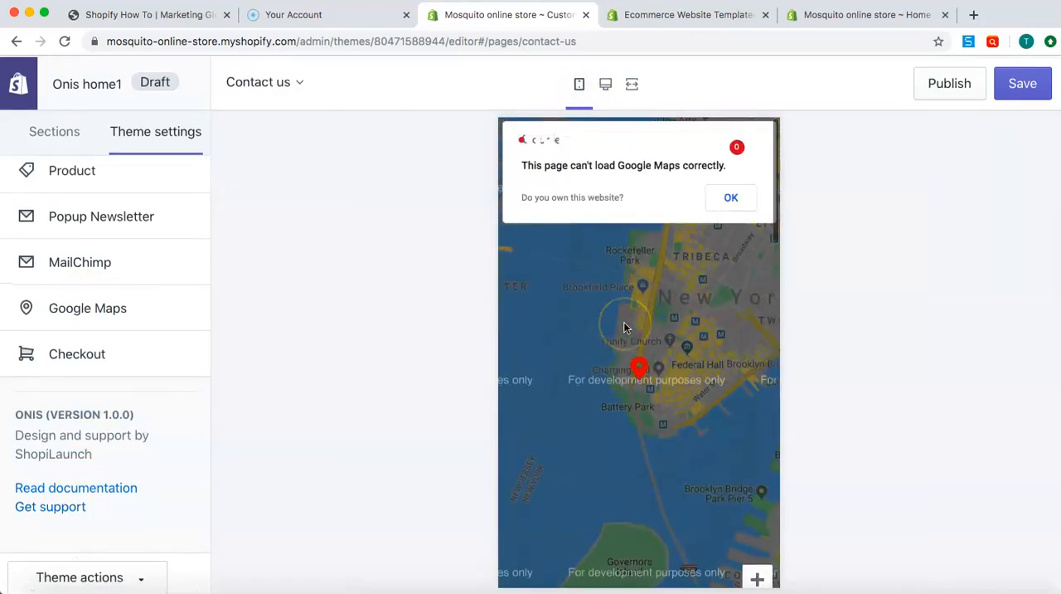
scroll(623, 327, down, 5)
scroll(623, 328, down, 10)
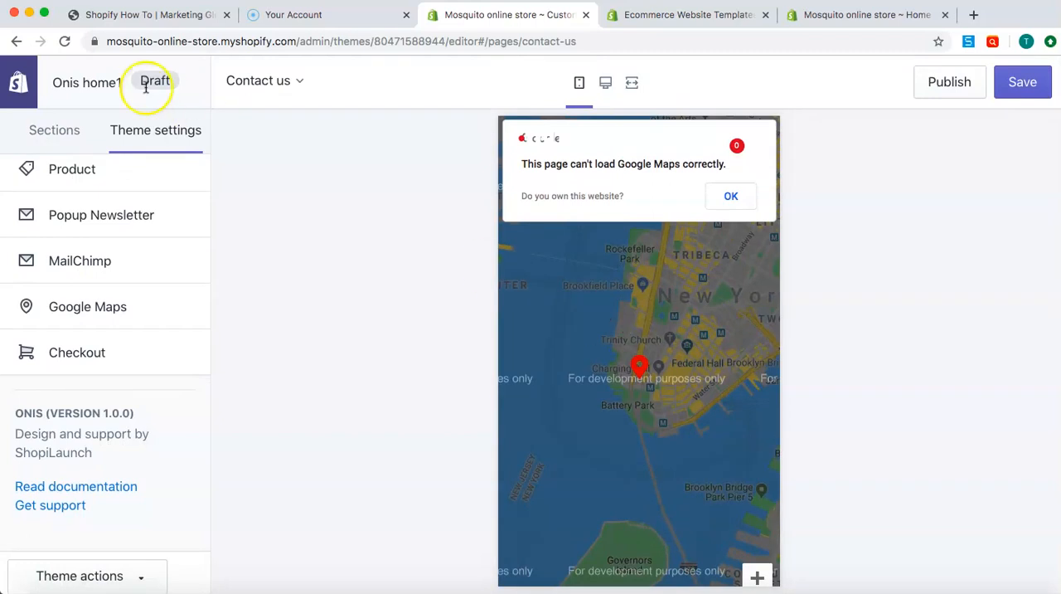
Leave the theme editor for the store's Themes page and look over the live theme and the theme library
click(26, 92)
click(654, 203)
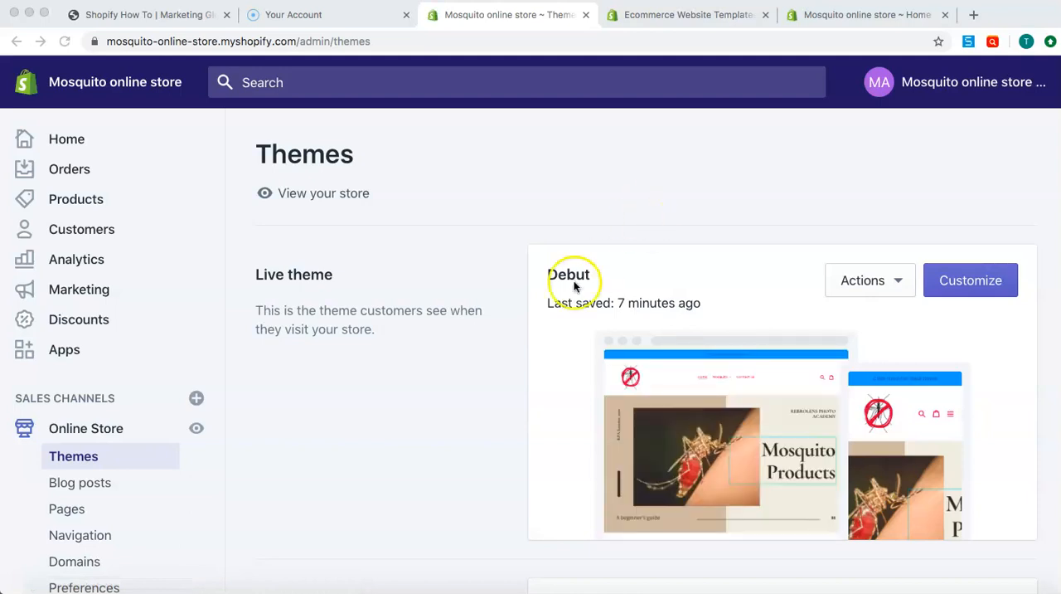
scroll(515, 306, down, 5)
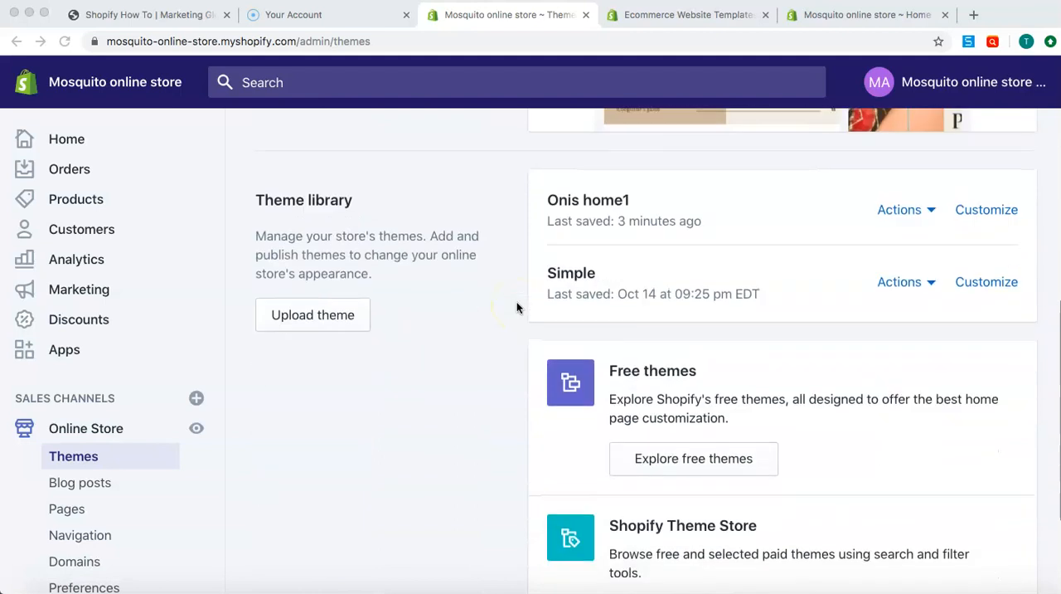
scroll(516, 306, up, 2)
scroll(686, 398, up, 1)
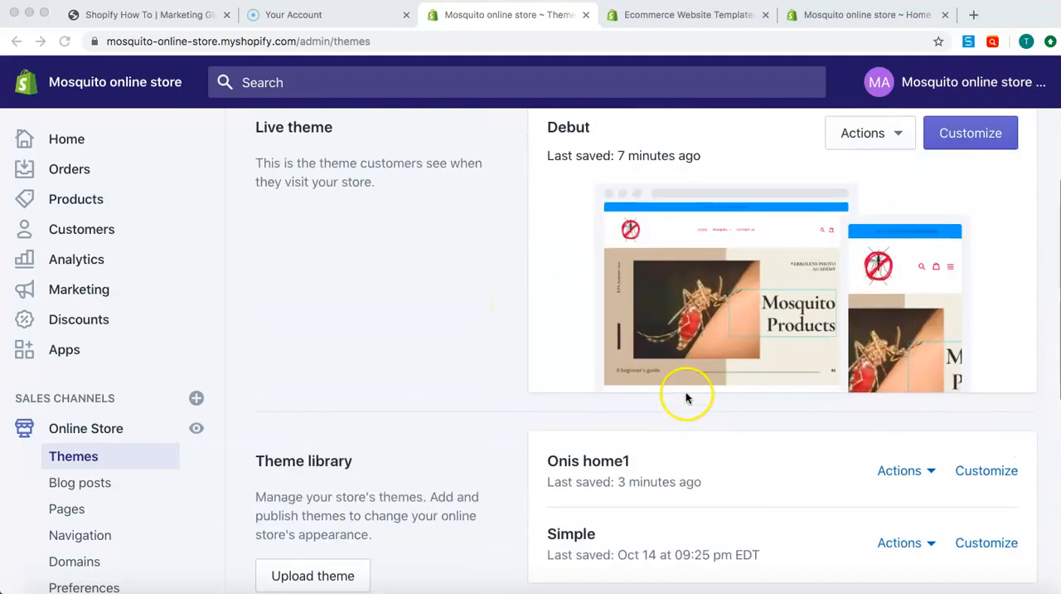
Publish the Onis home1 theme from the theme library as the store's live theme
click(927, 471)
click(932, 472)
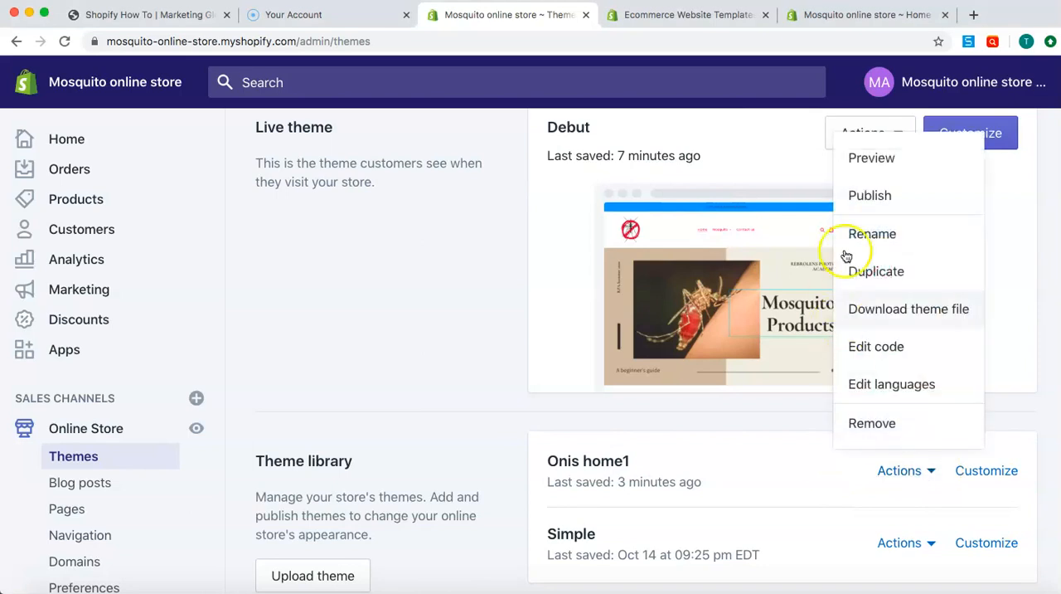
click(901, 203)
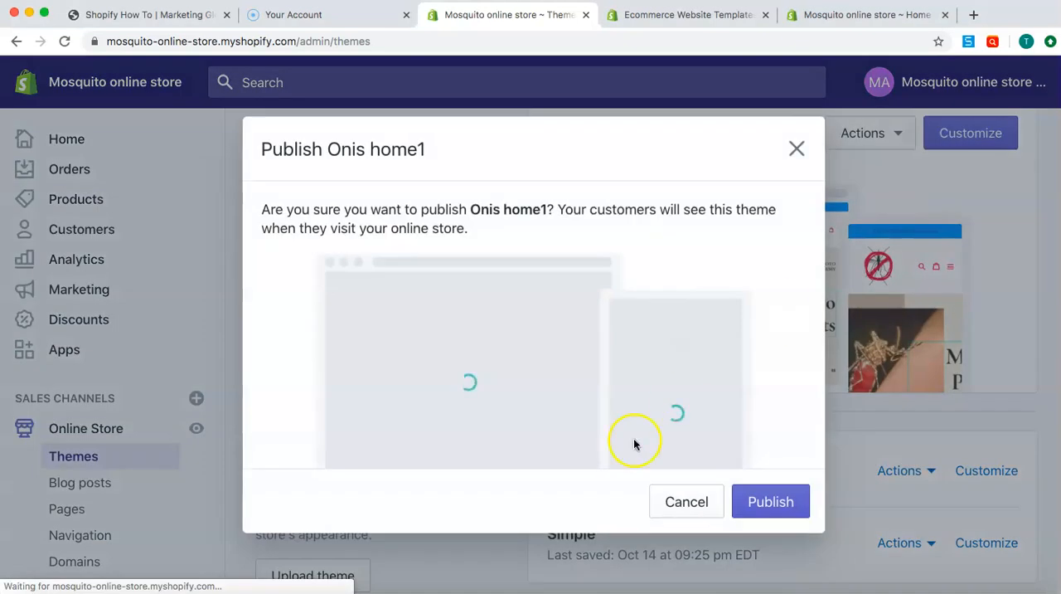
click(763, 500)
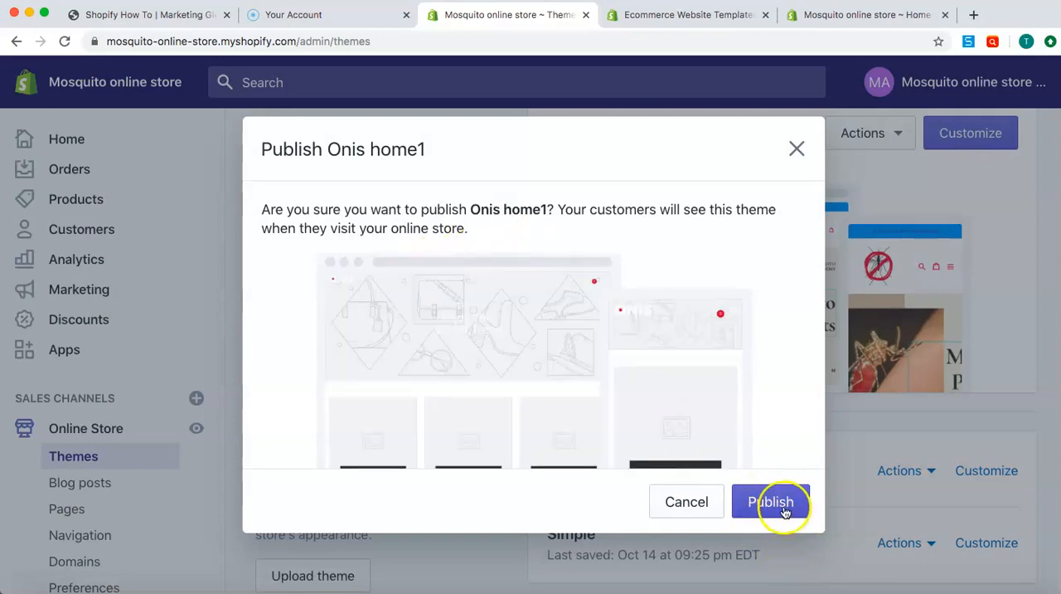
click(786, 511)
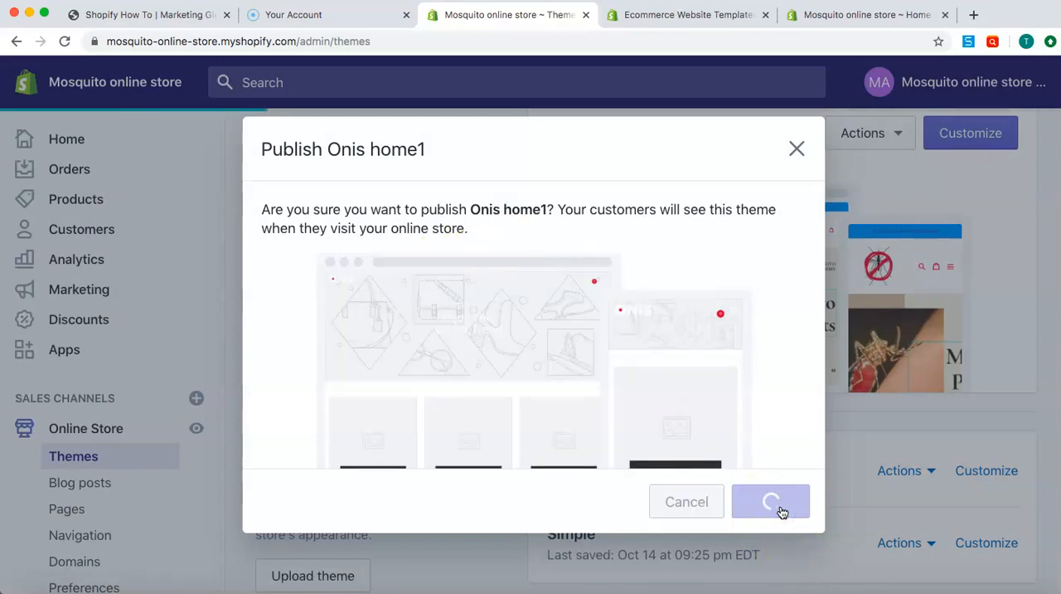